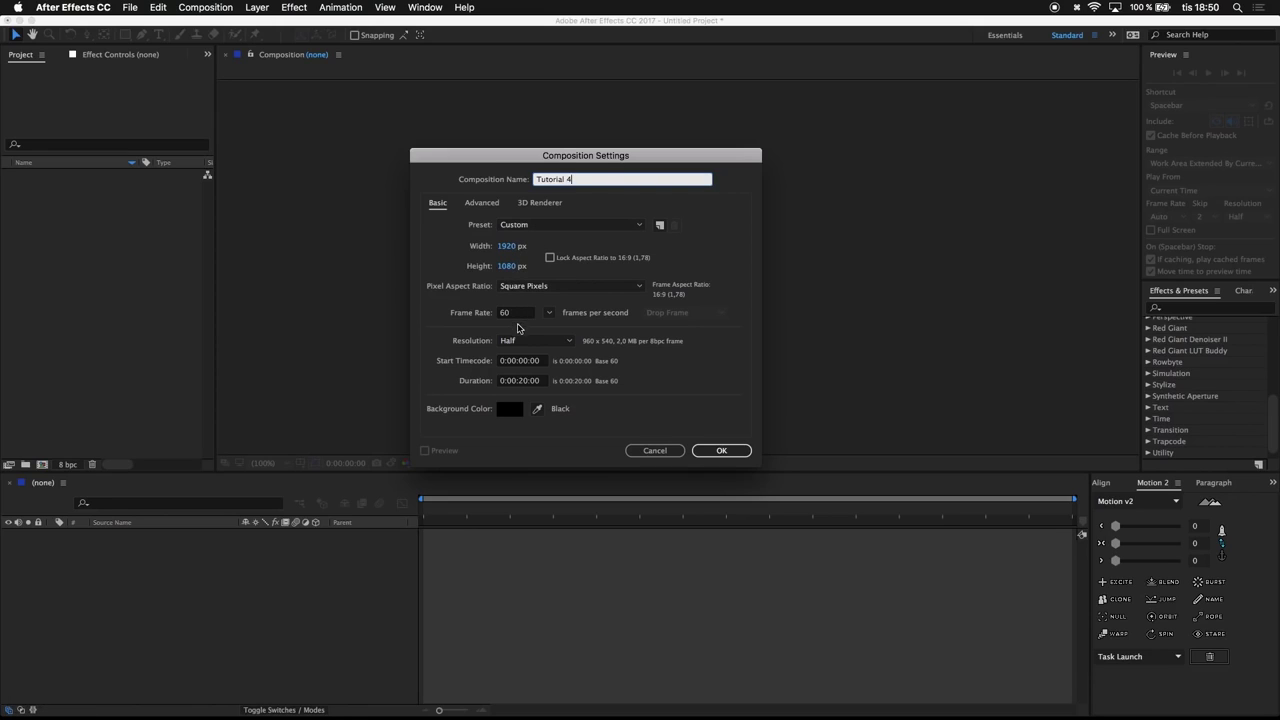
Create the 1920 × 1080, 60 fps, 20-second composition Tutorial 4 and add a full-size solid named Sound Keys
left_click(722, 451)
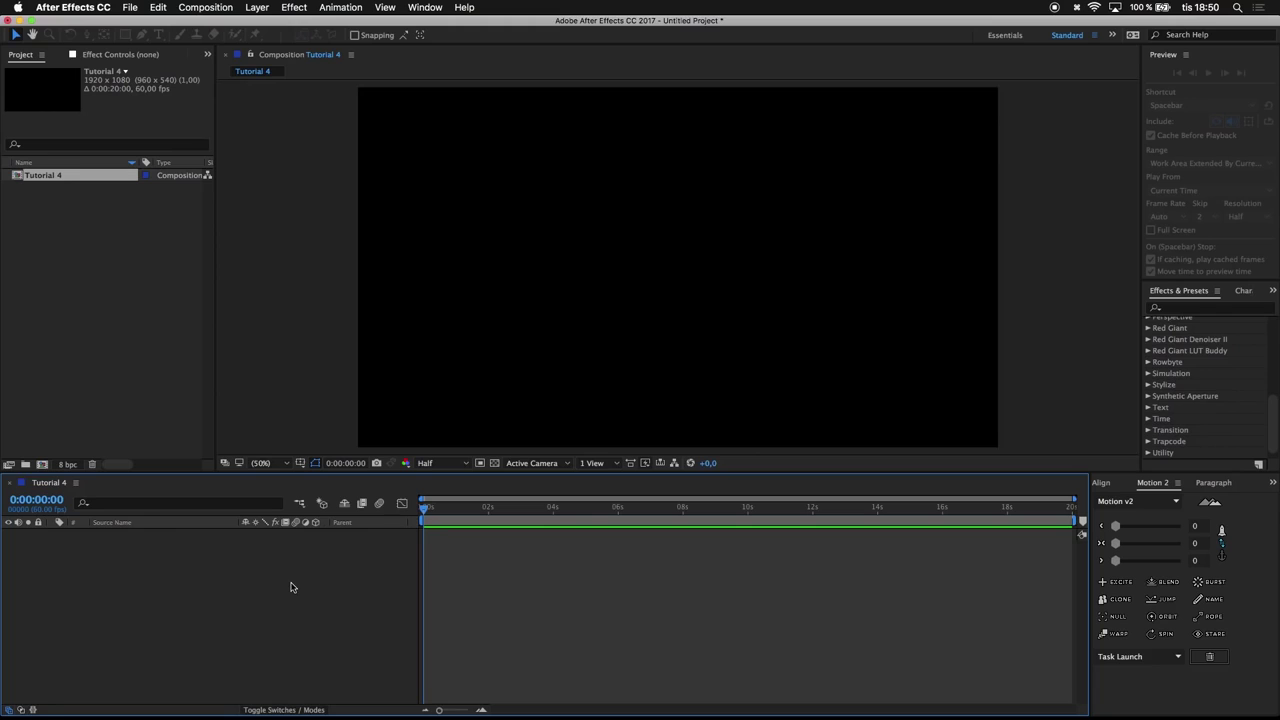
key("super+y")
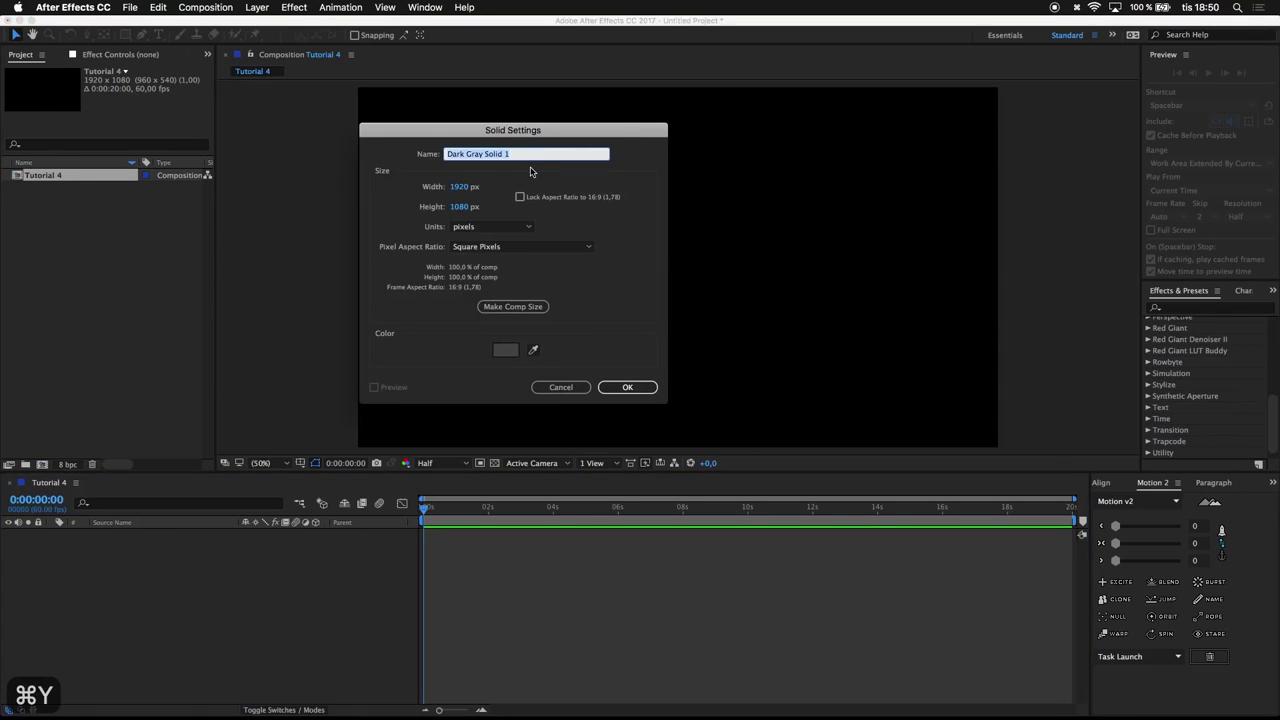
type("Sound Keys")
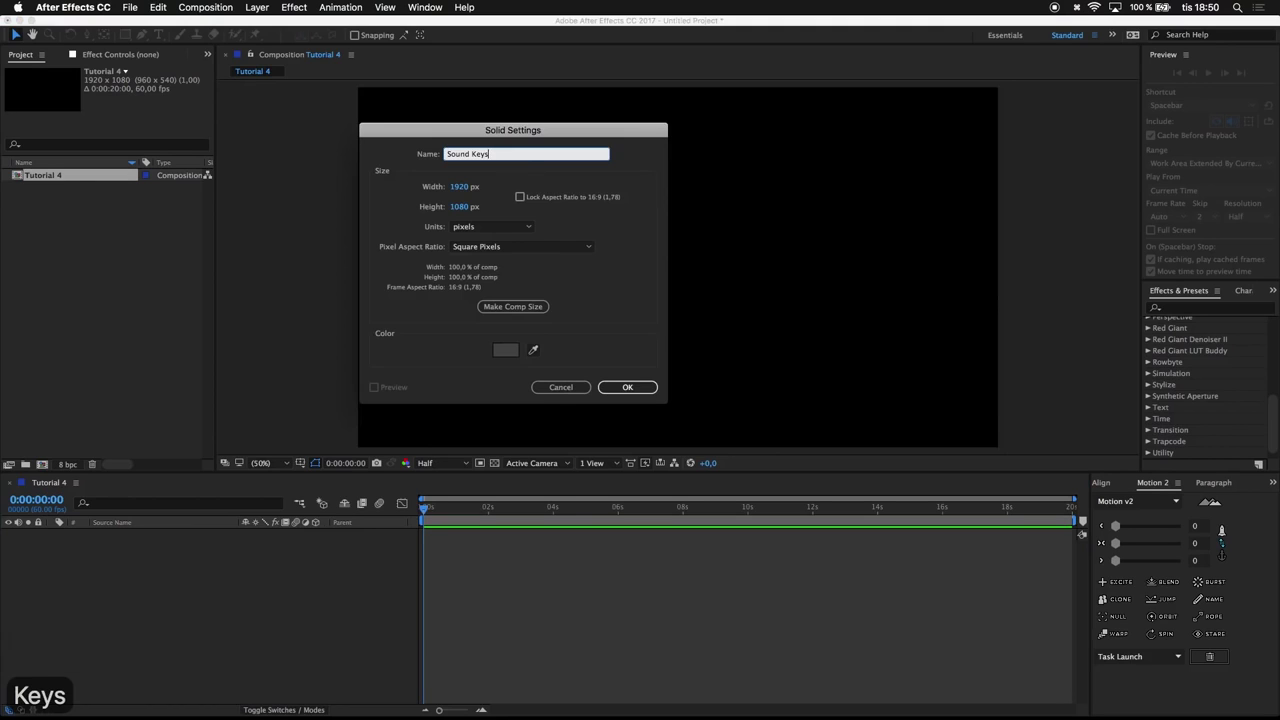
key("Return")
Apply the Trapcode Sound Keys effect to the Sound Keys solid in the composition
left_click(1188, 307)
type("sound")
left_click_drag(1197, 333, 734, 318)
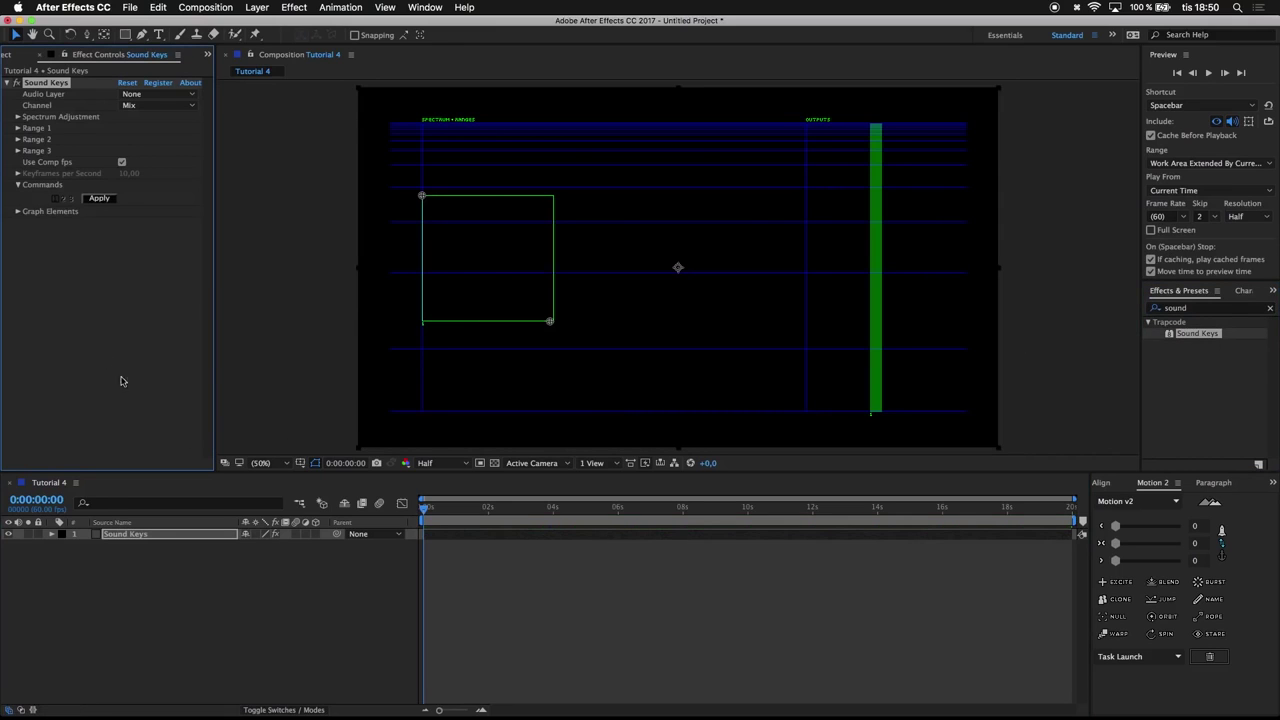
Import the Chainsmokers ft. Halsey MP3 from the Ljud/Musik folder and place it beneath the Sound Keys layer
left_click(7, 55)
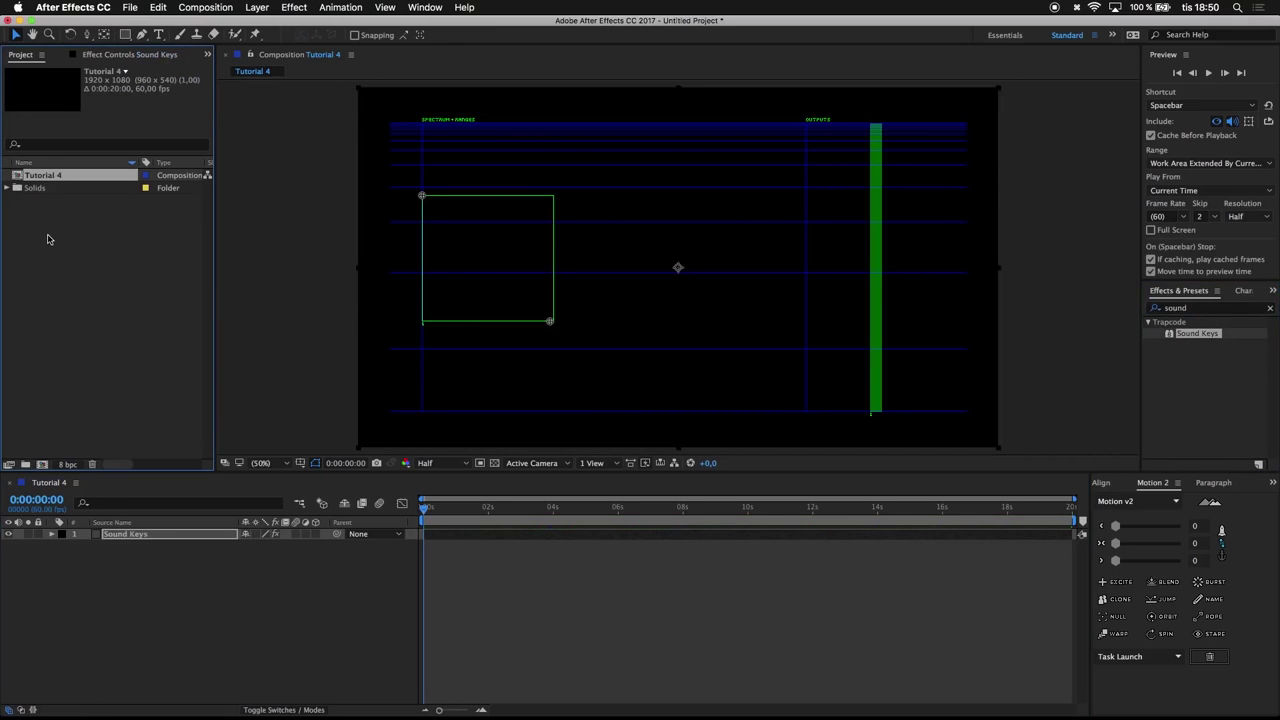
key("super+i")
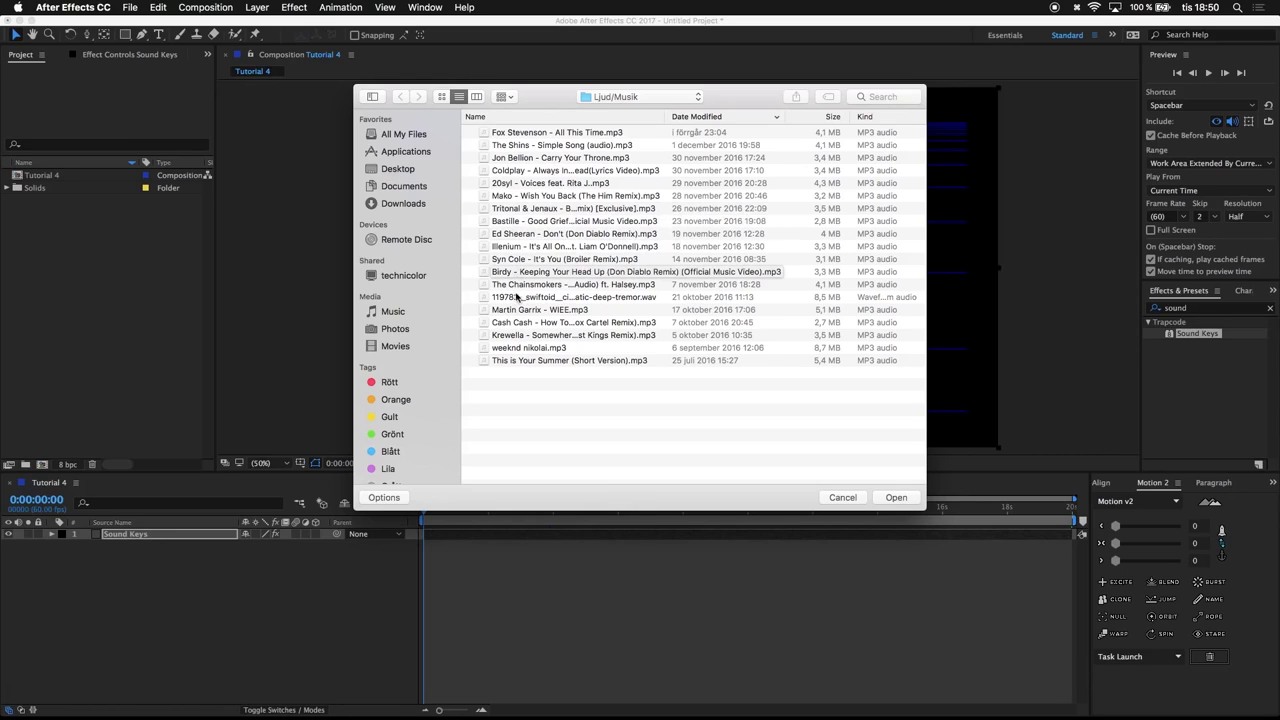
double_click(520, 285)
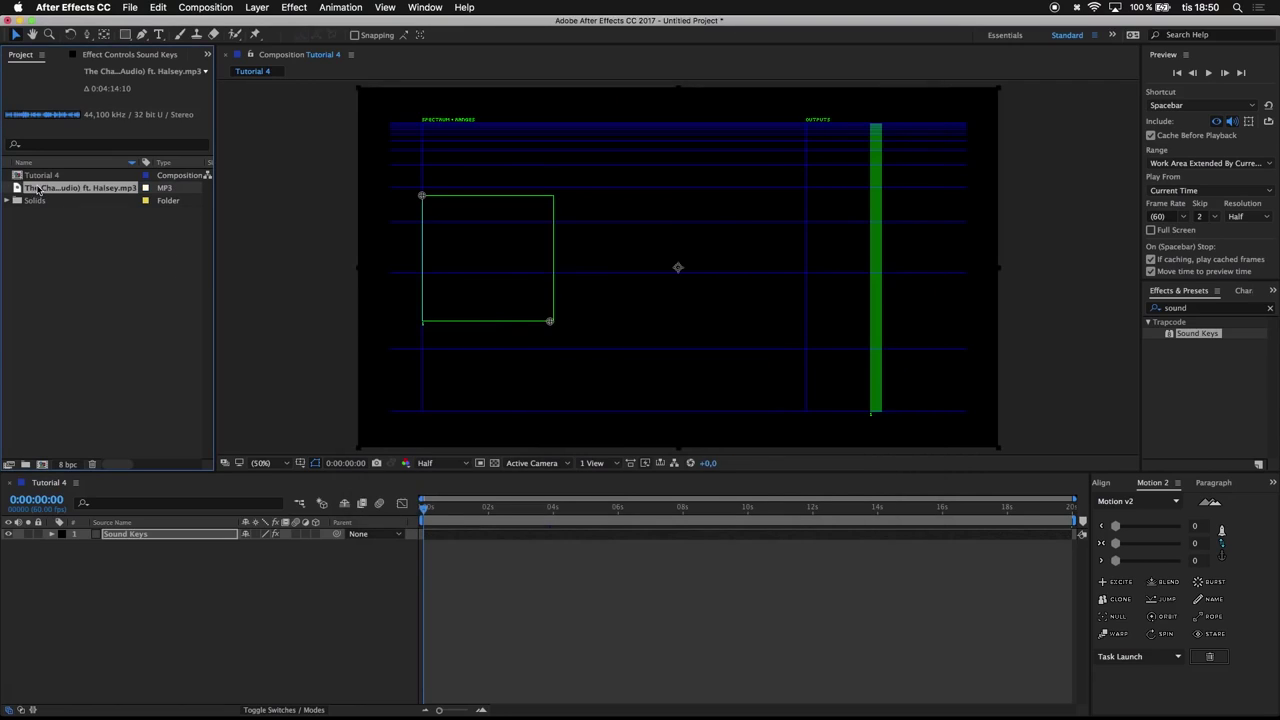
left_click_drag(38, 189, 113, 558)
Rename the music layer in the composition as Track
key("Return")
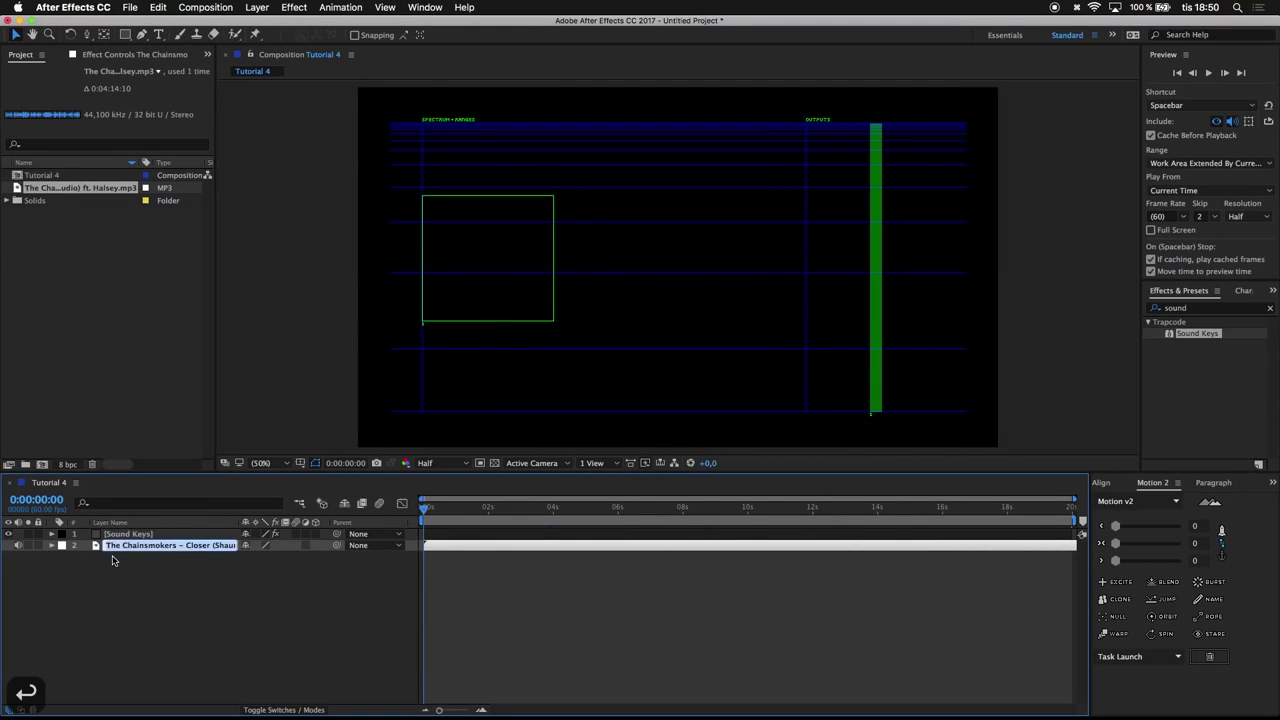
type("Track")
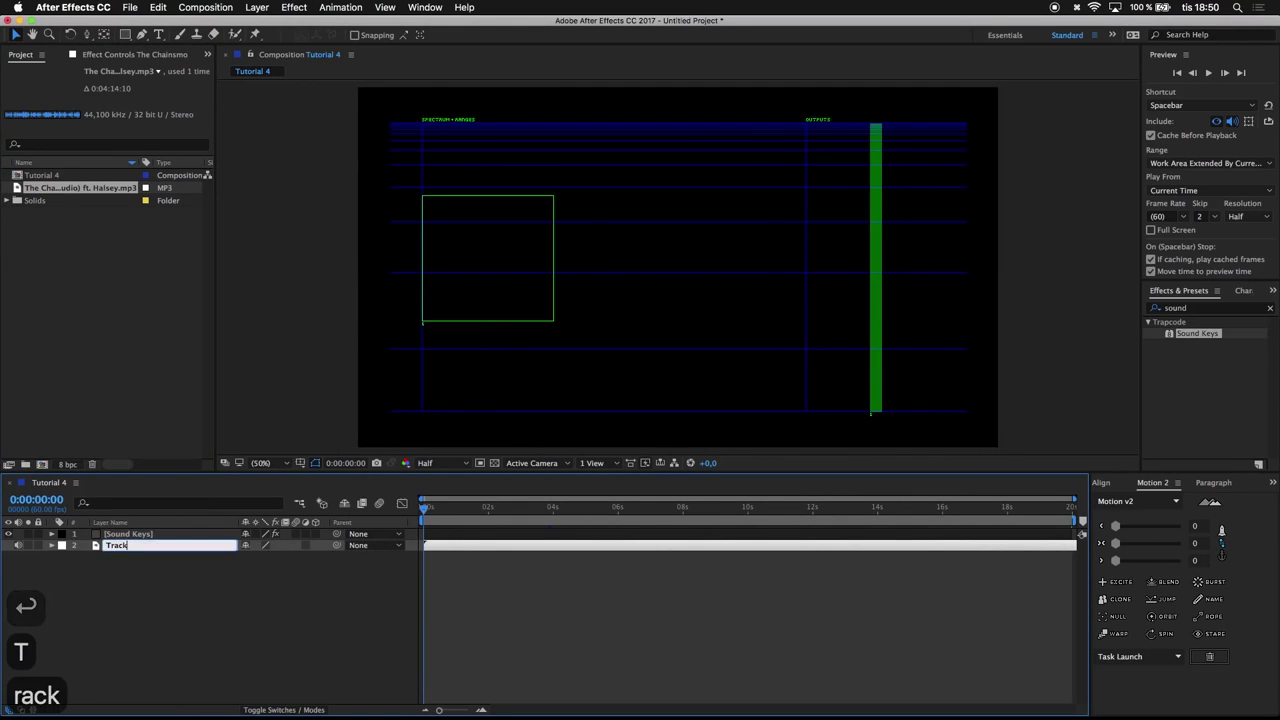
left_click(156, 598)
Set the audio layer of the Sound Keys effect to the Track layer
left_click(120, 546)
left_click(118, 534)
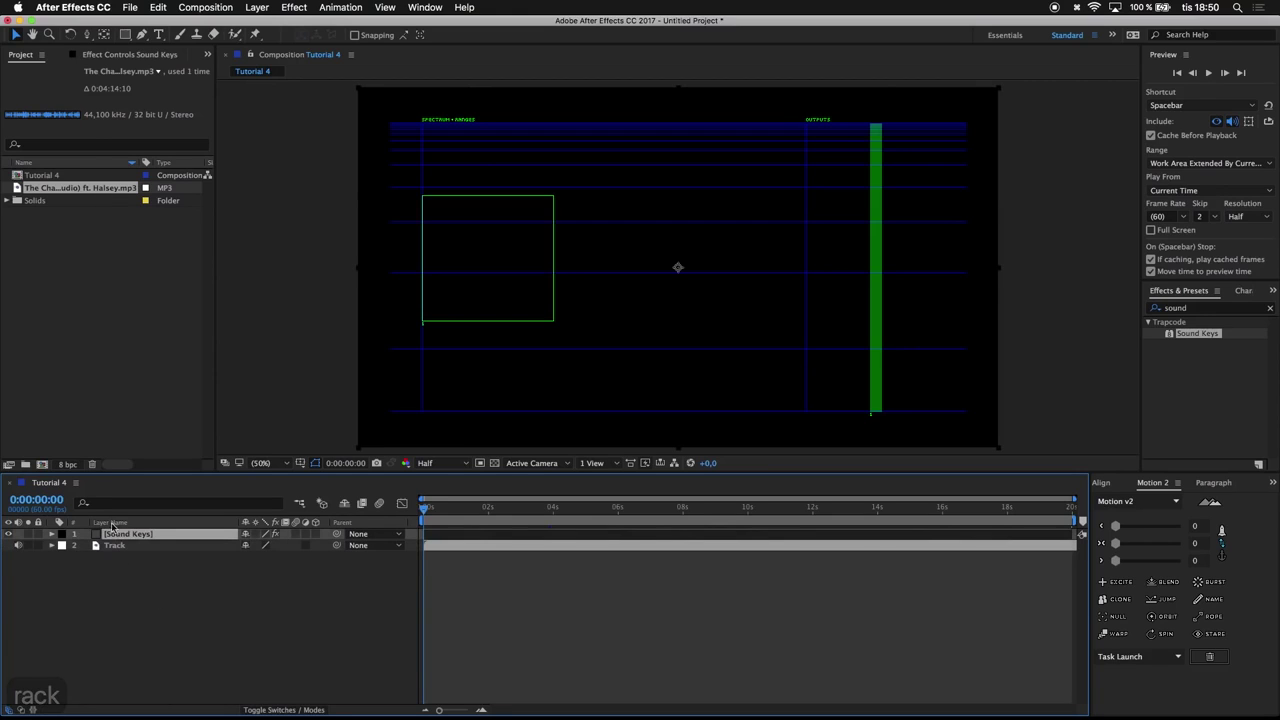
left_click(106, 55)
left_click(135, 94)
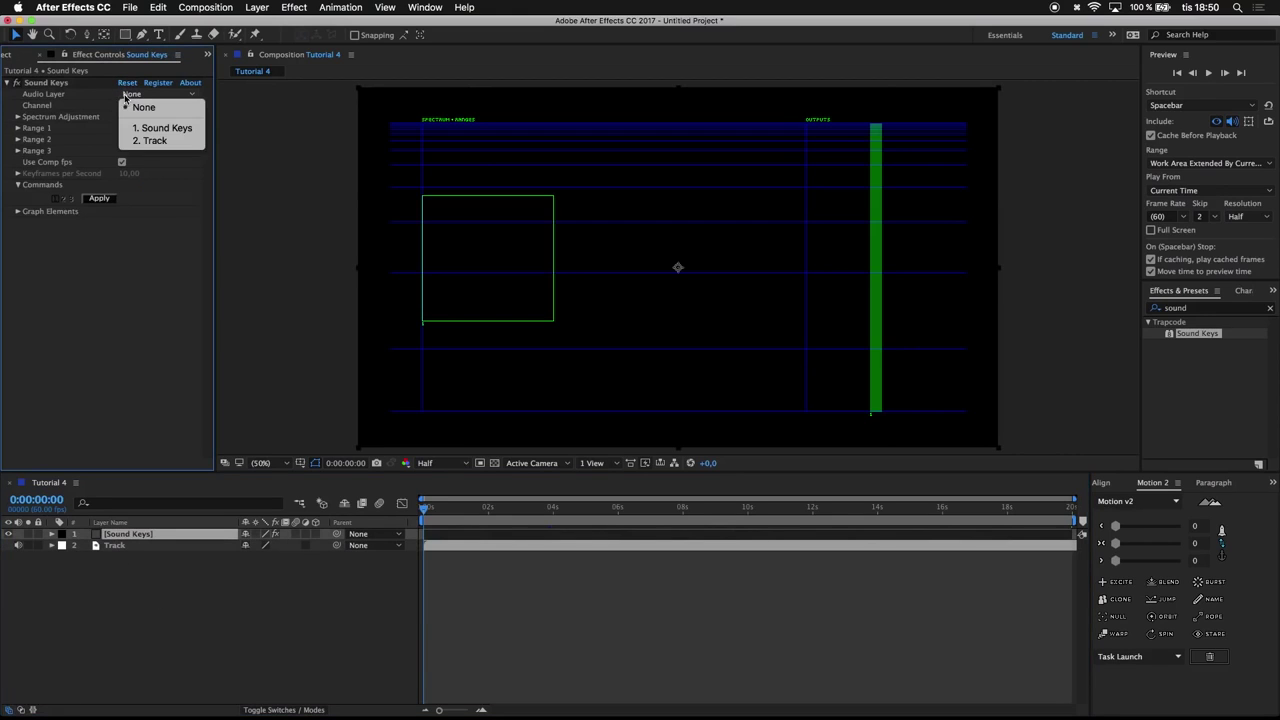
left_click(150, 142)
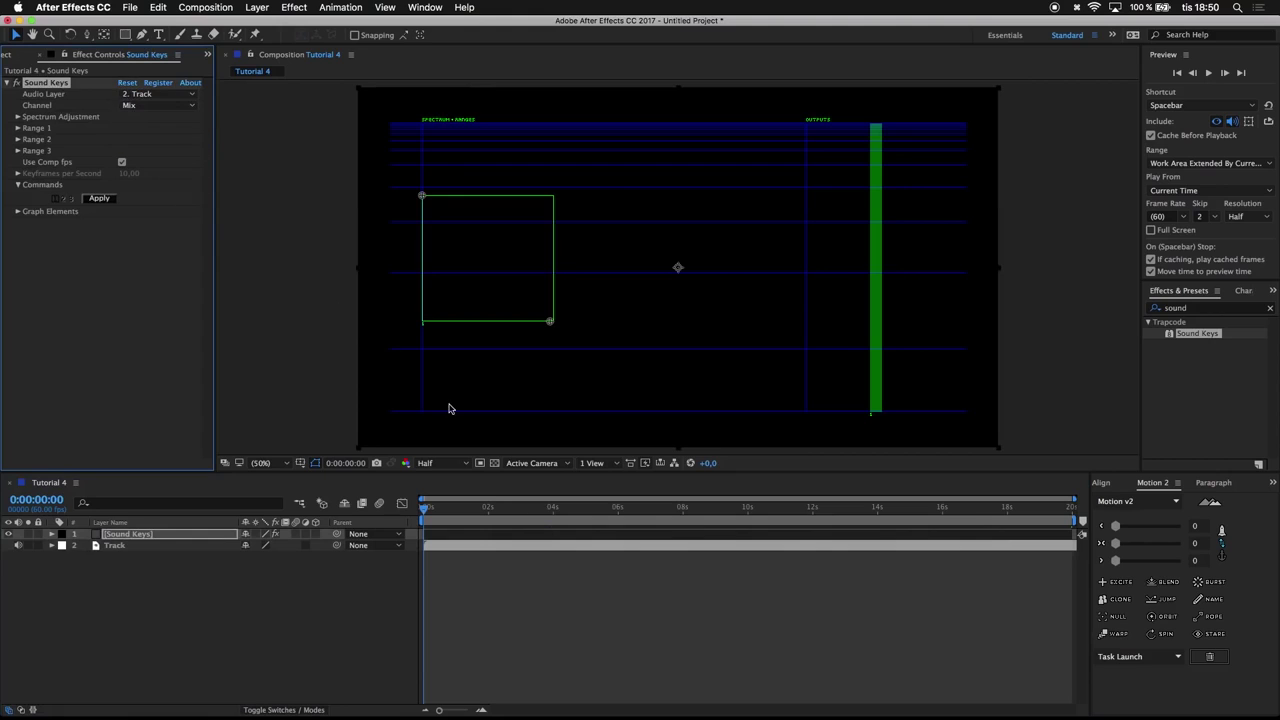
Reveal the Track layer's audio waveform and preview the composition with the Sound Keys spectrum
left_click(560, 547)
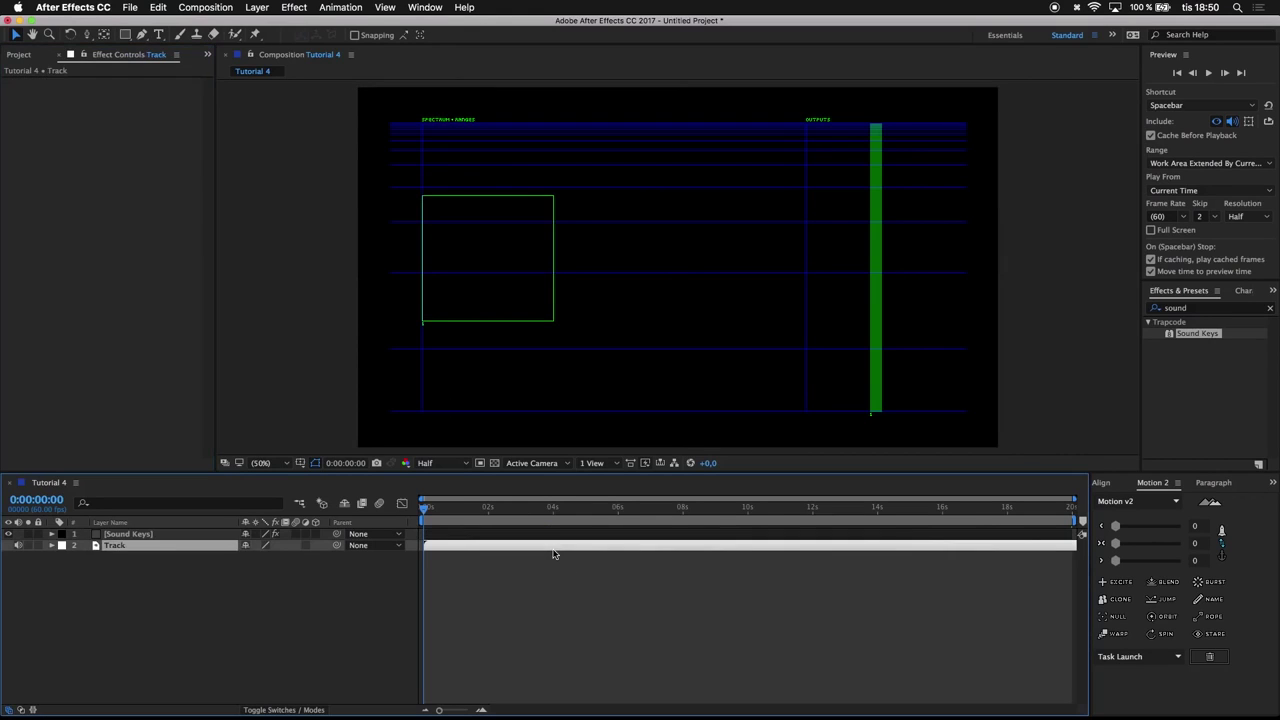
key("l")
key("l")
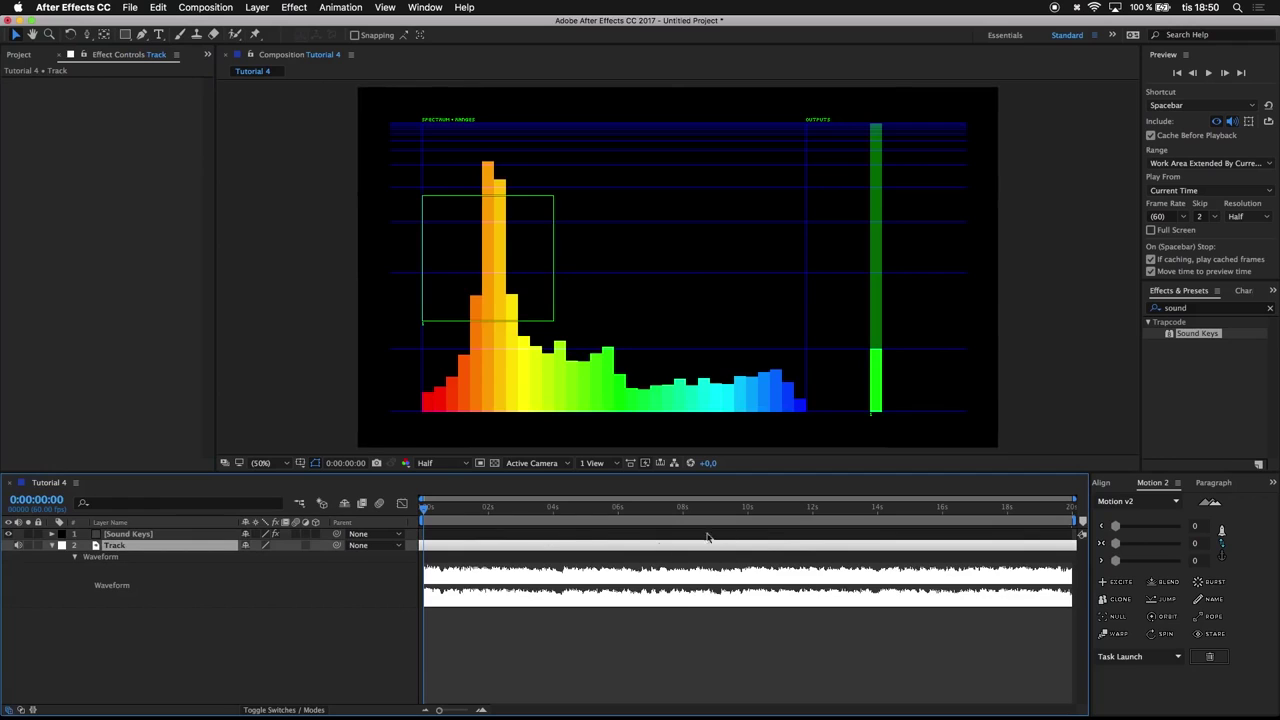
key("space")
key("space")
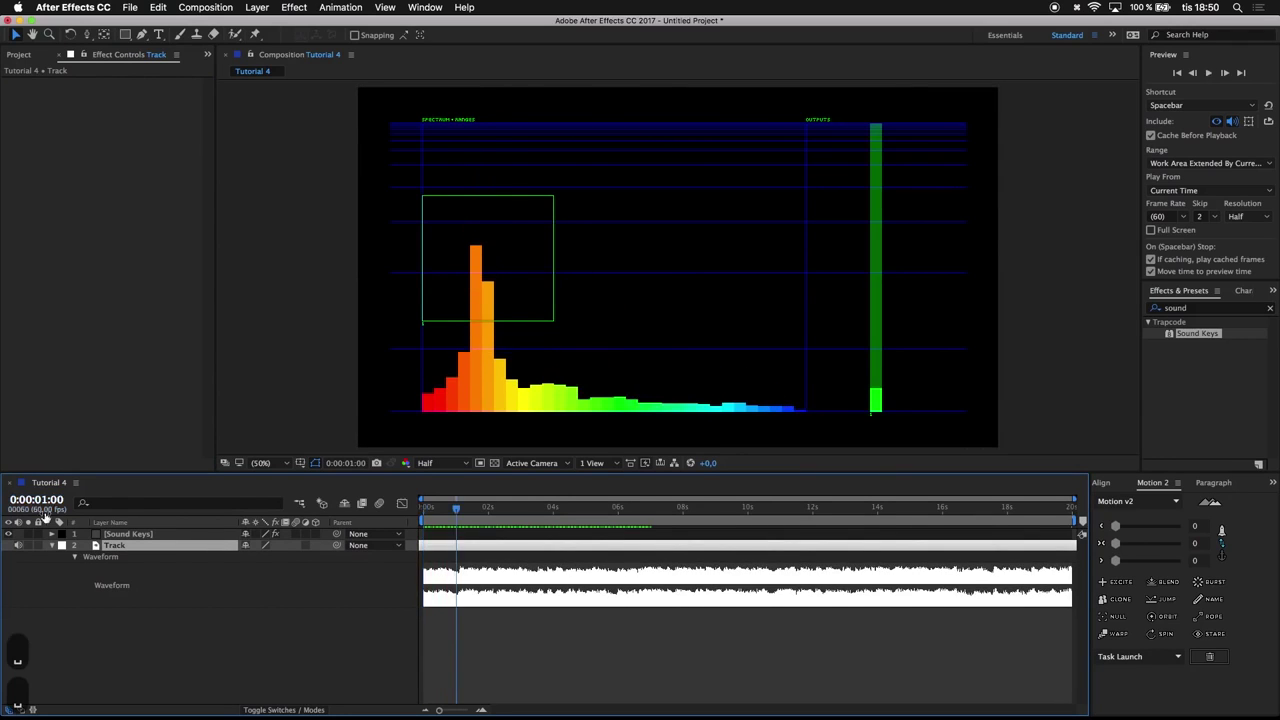
Shift the Track layer earlier in time with the Sound Keys layer temporarily hidden, previewing the audio from the start to choose the section
left_click(10, 535)
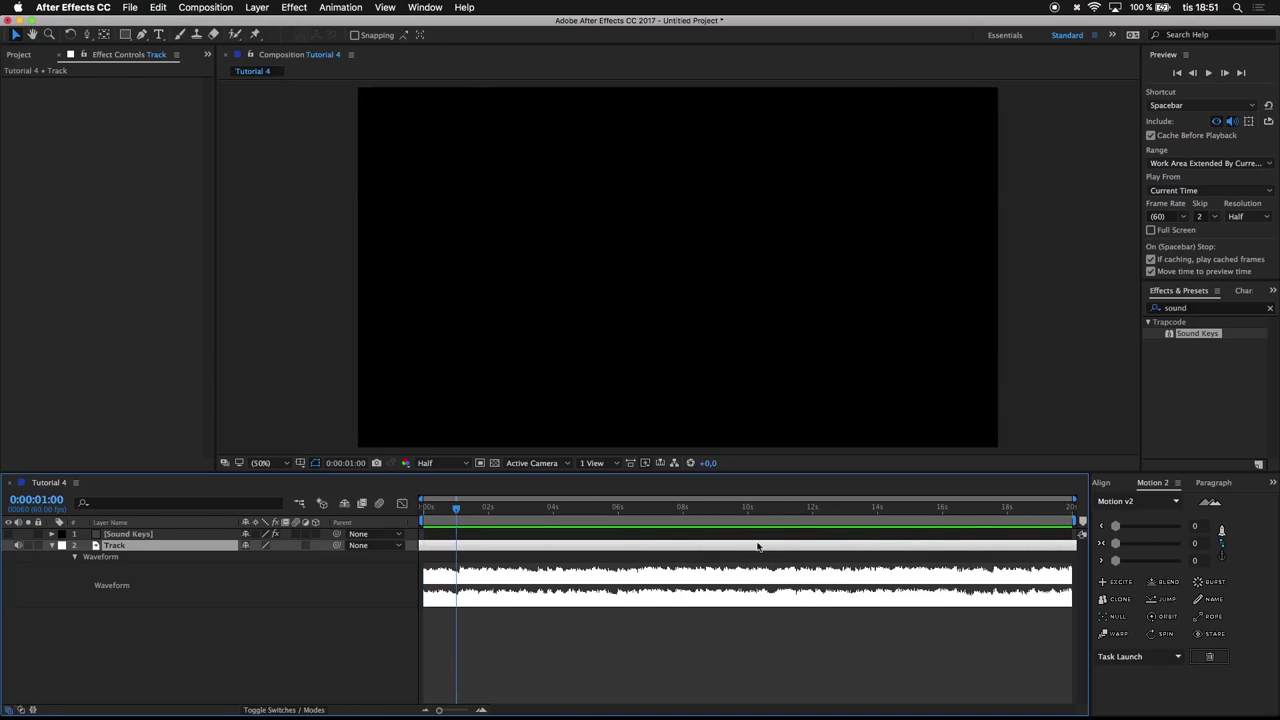
left_click_drag(785, 549, 555, 560)
key("Home")
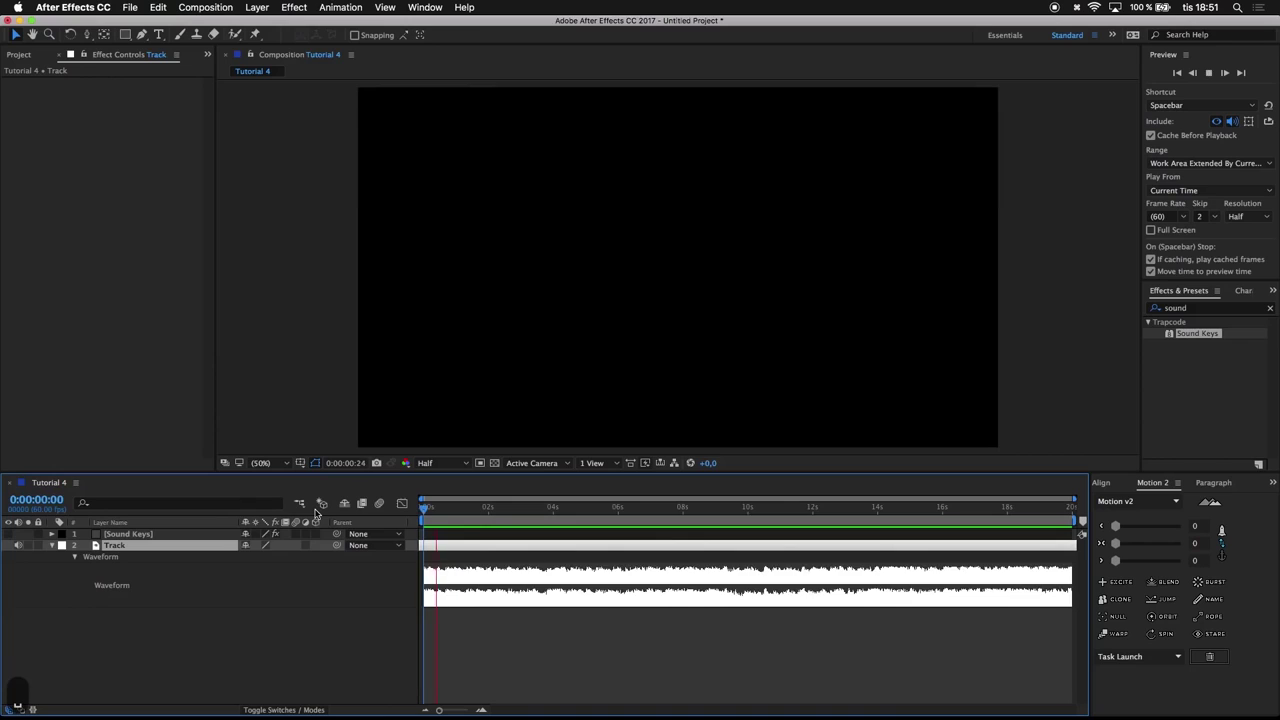
key("space")
key("space")
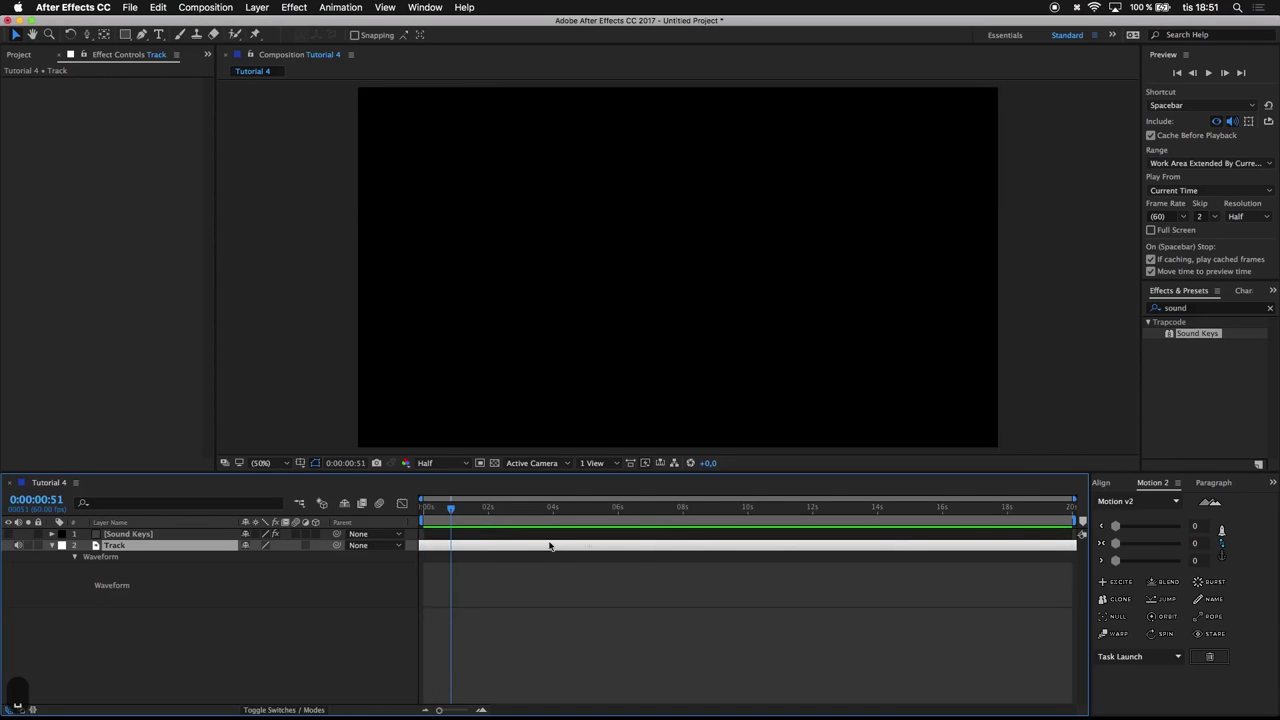
key("Home")
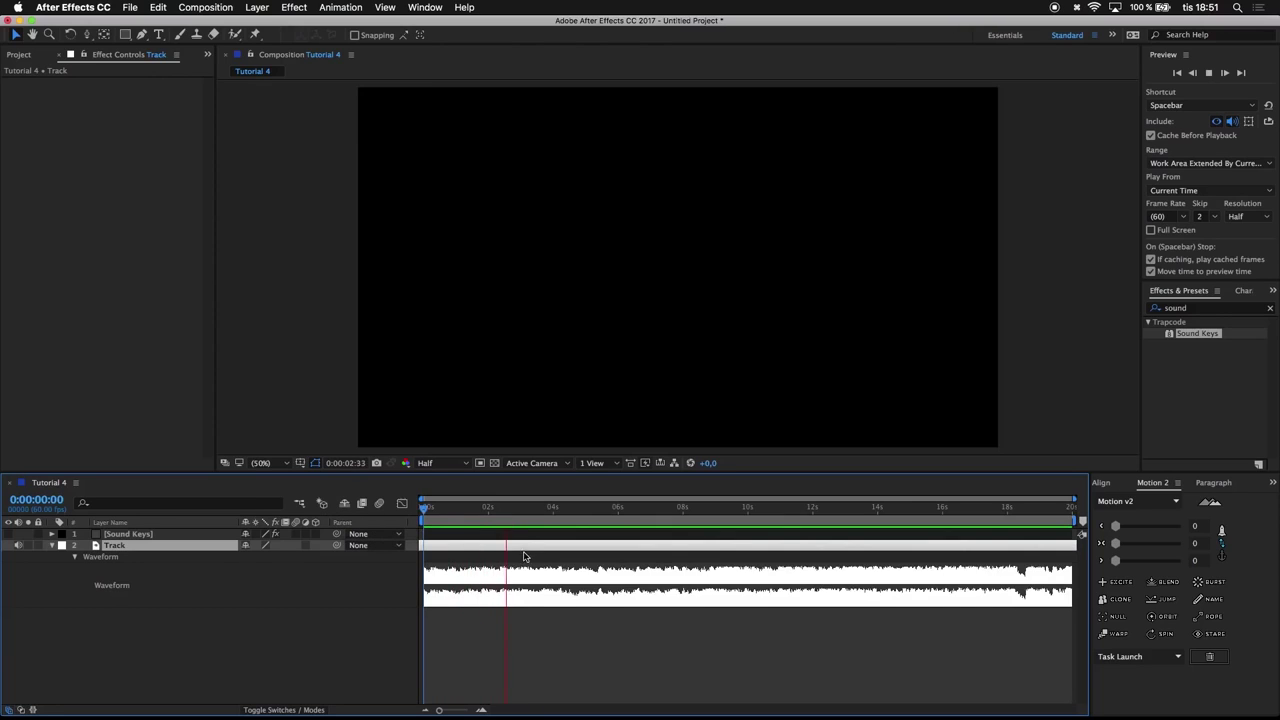
key("space")
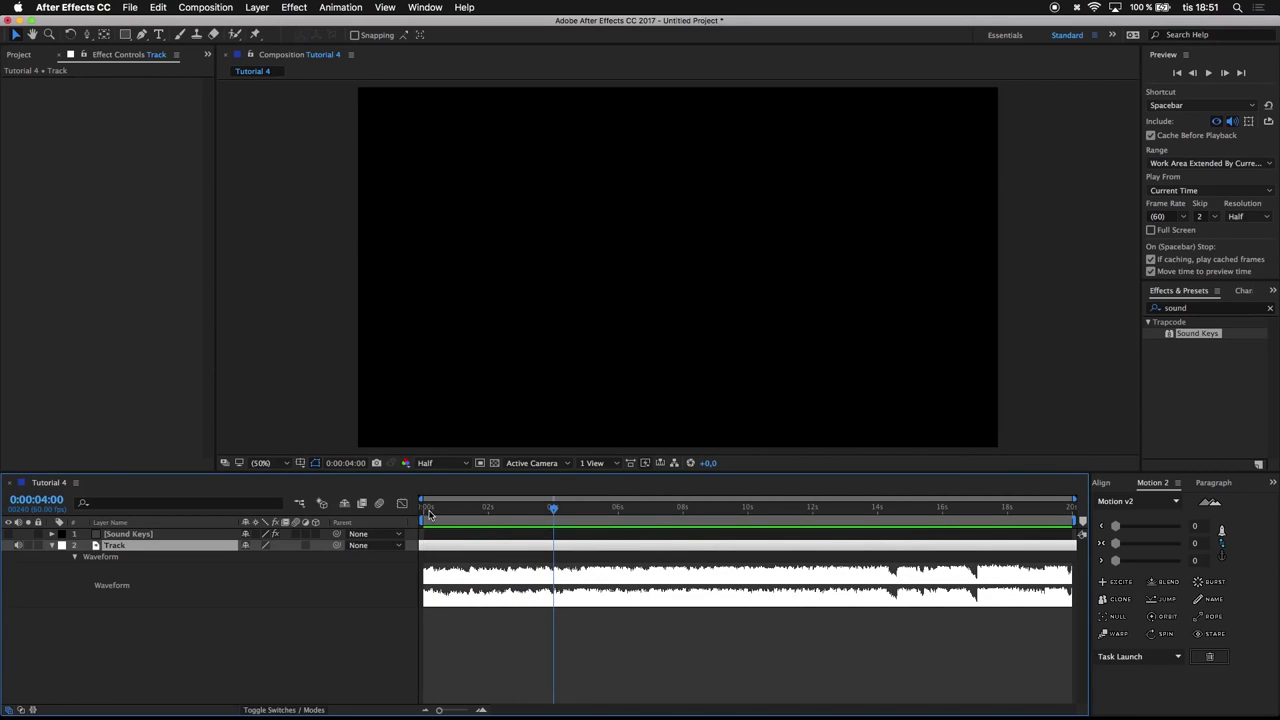
left_click_drag(429, 513, 374, 512)
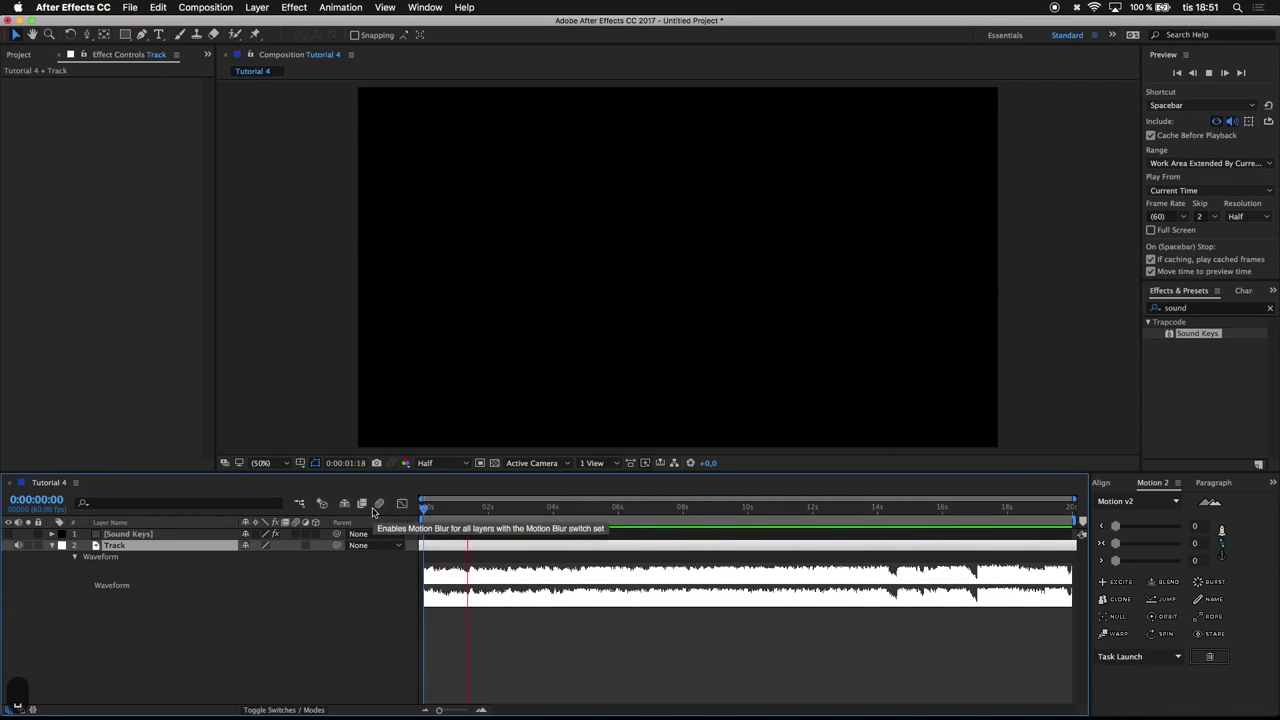
key("space")
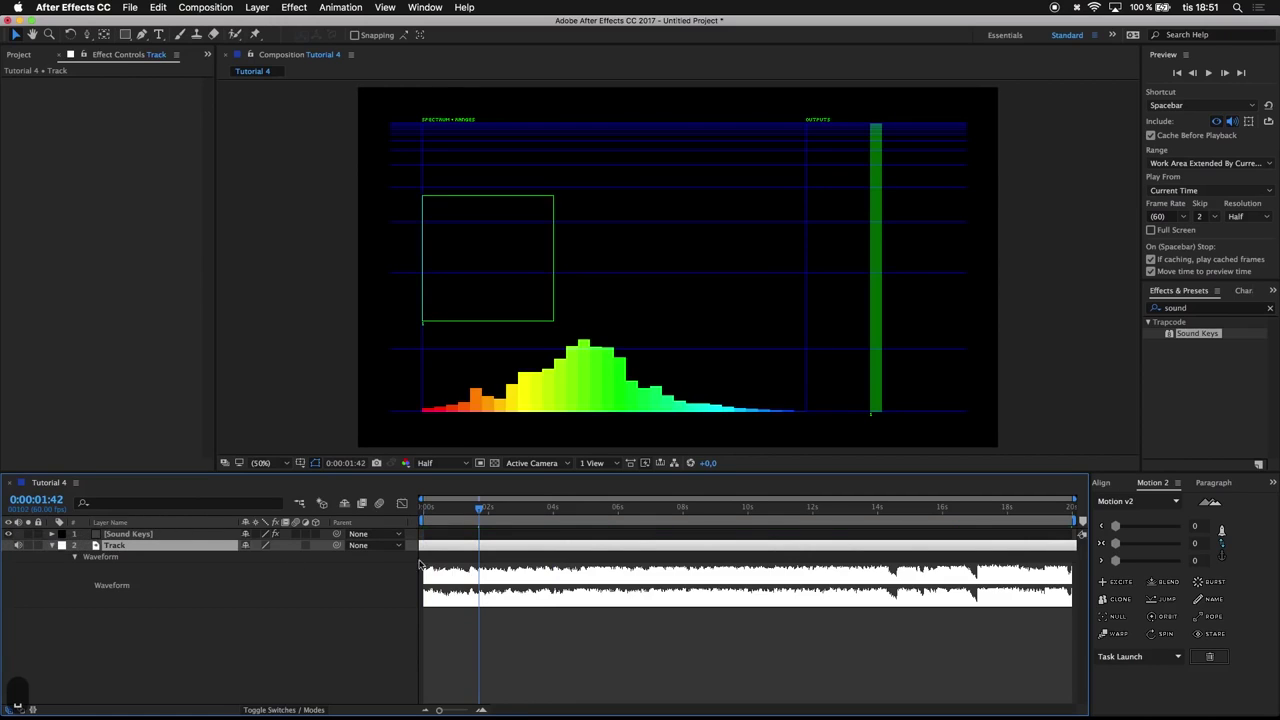
Collapse the Track waveform, preview the spectrum from the start and move the playhead to a strong beat at 0:00:03:48
left_click(358, 557)
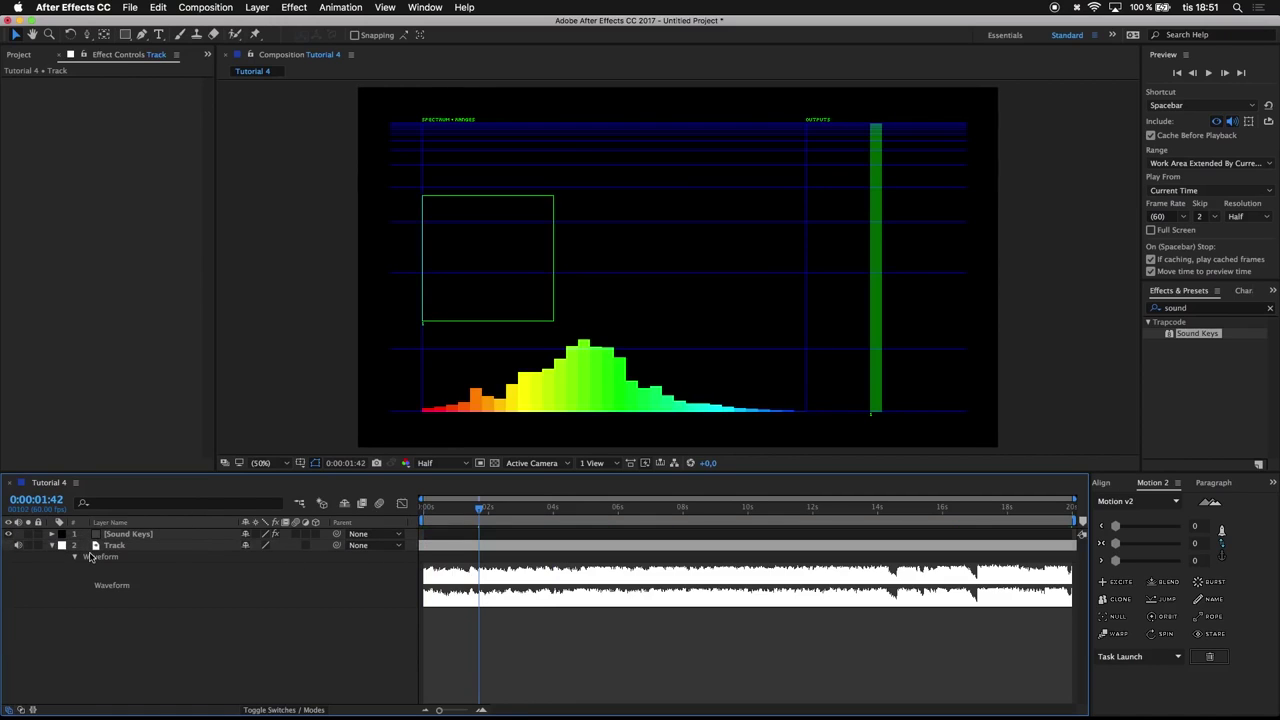
left_click(52, 546)
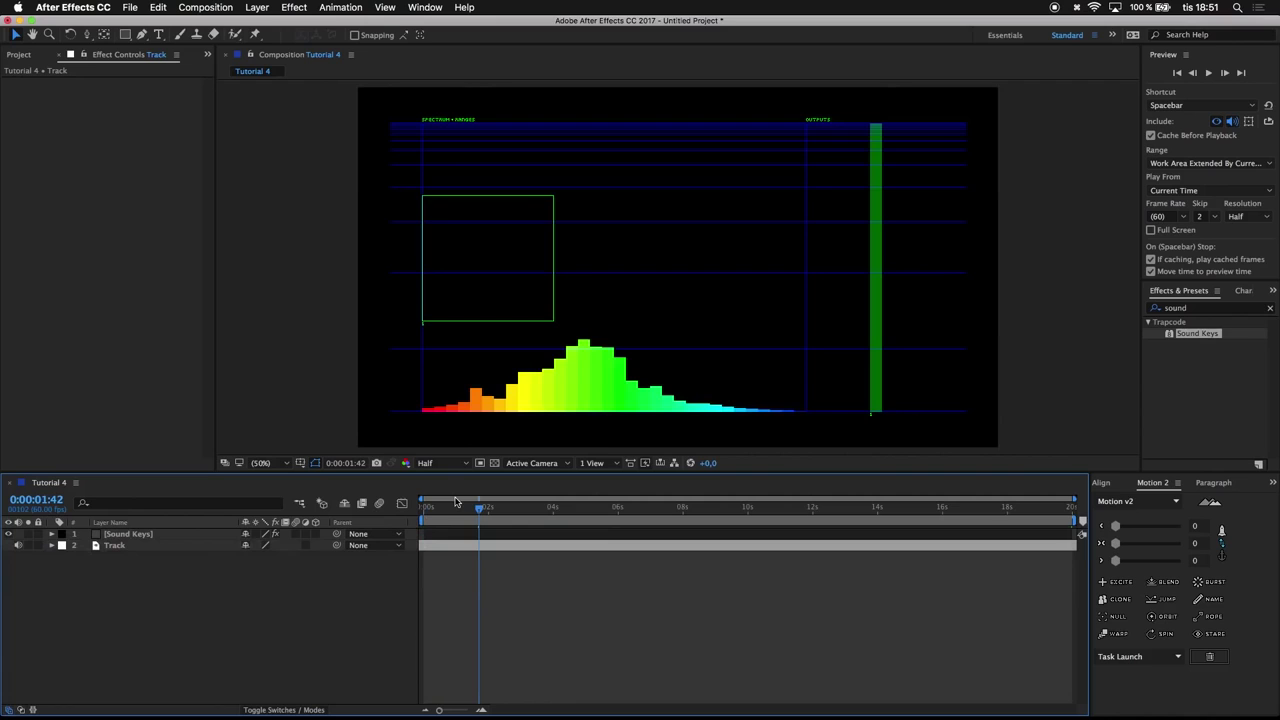
key("space")
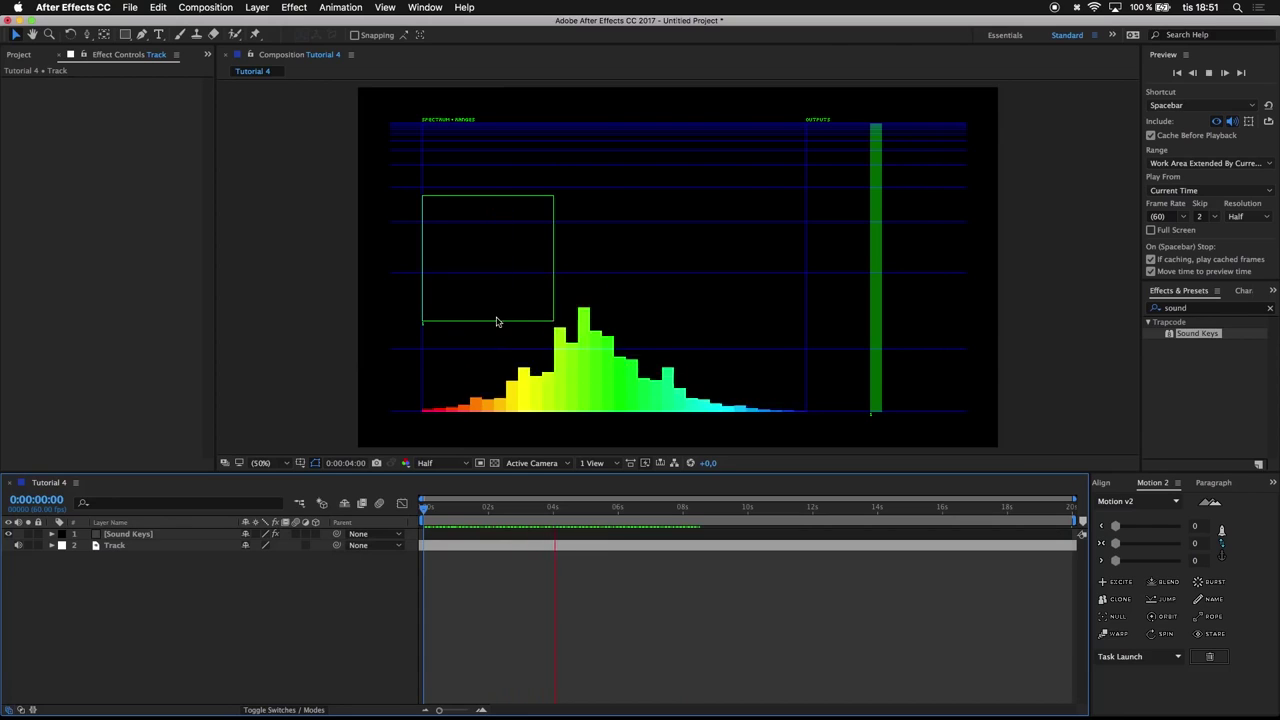
key("space")
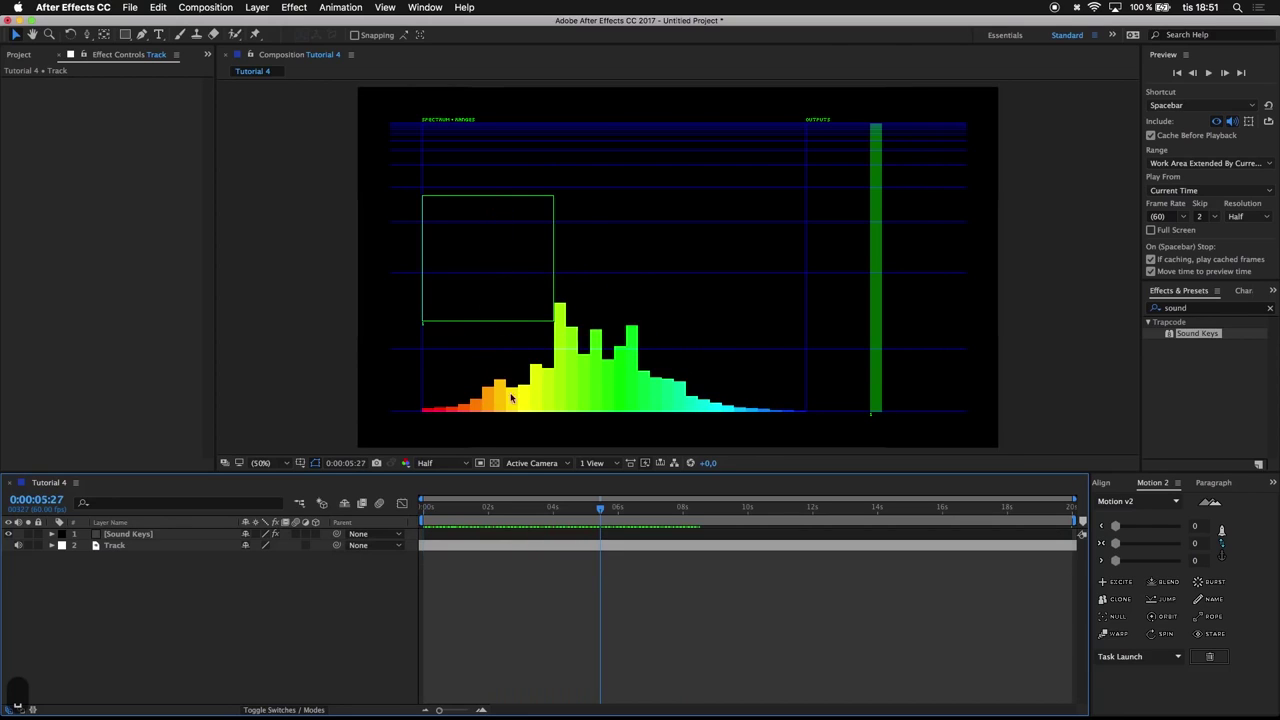
left_click_drag(538, 509, 548, 510)
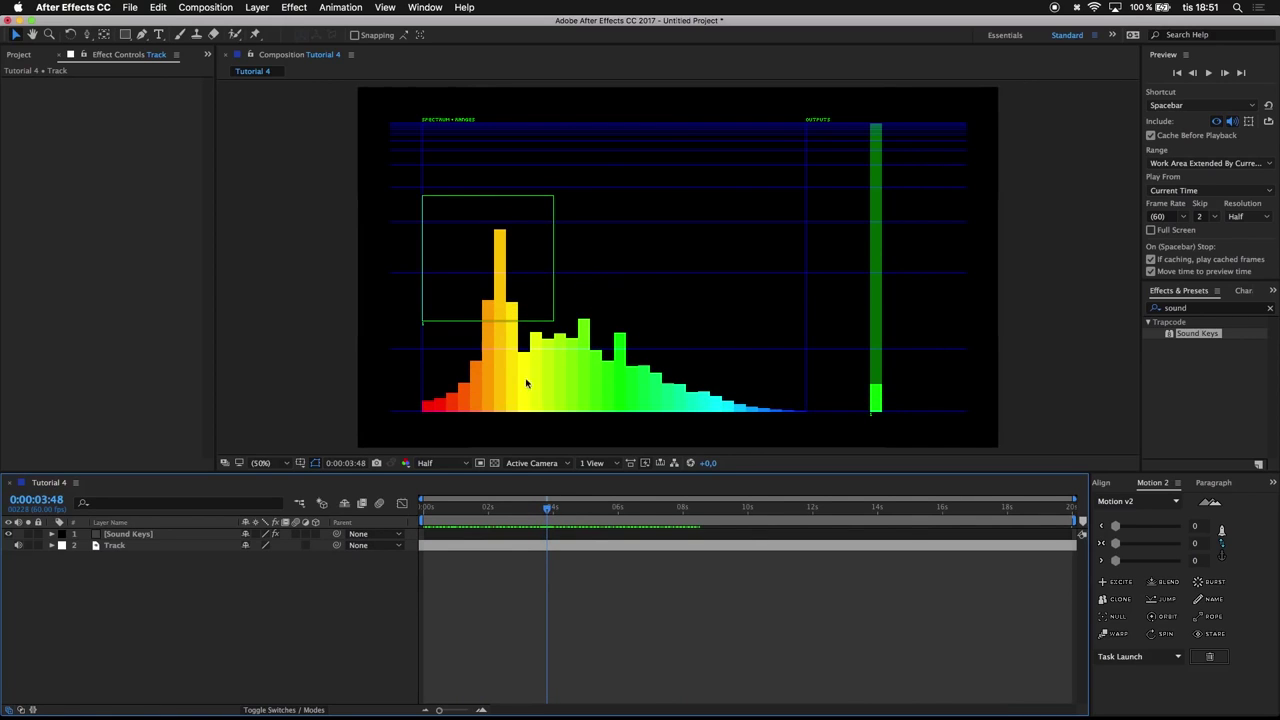
Shrink the Sound Keys range box to a tiny area over the yellow bar beside the spectrum's highest peak
left_click(140, 535)
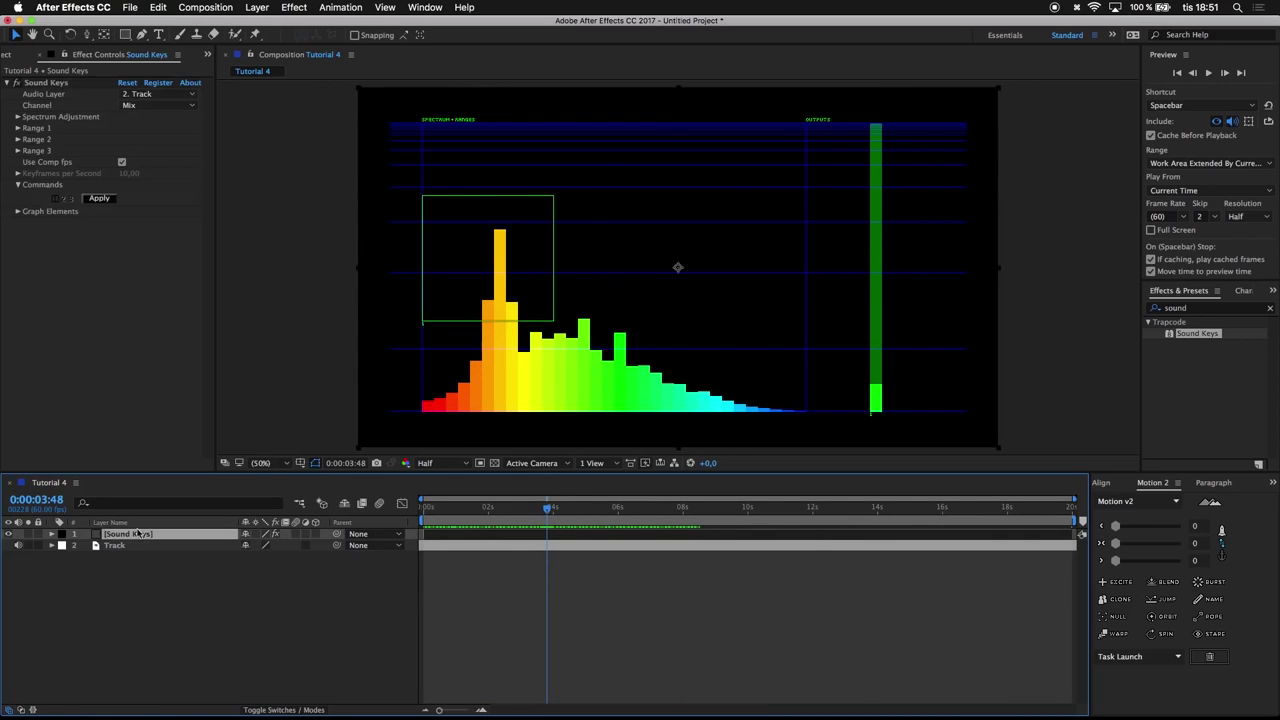
left_click(47, 83)
left_click_drag(554, 325, 514, 333)
left_click_drag(423, 197, 508, 330)
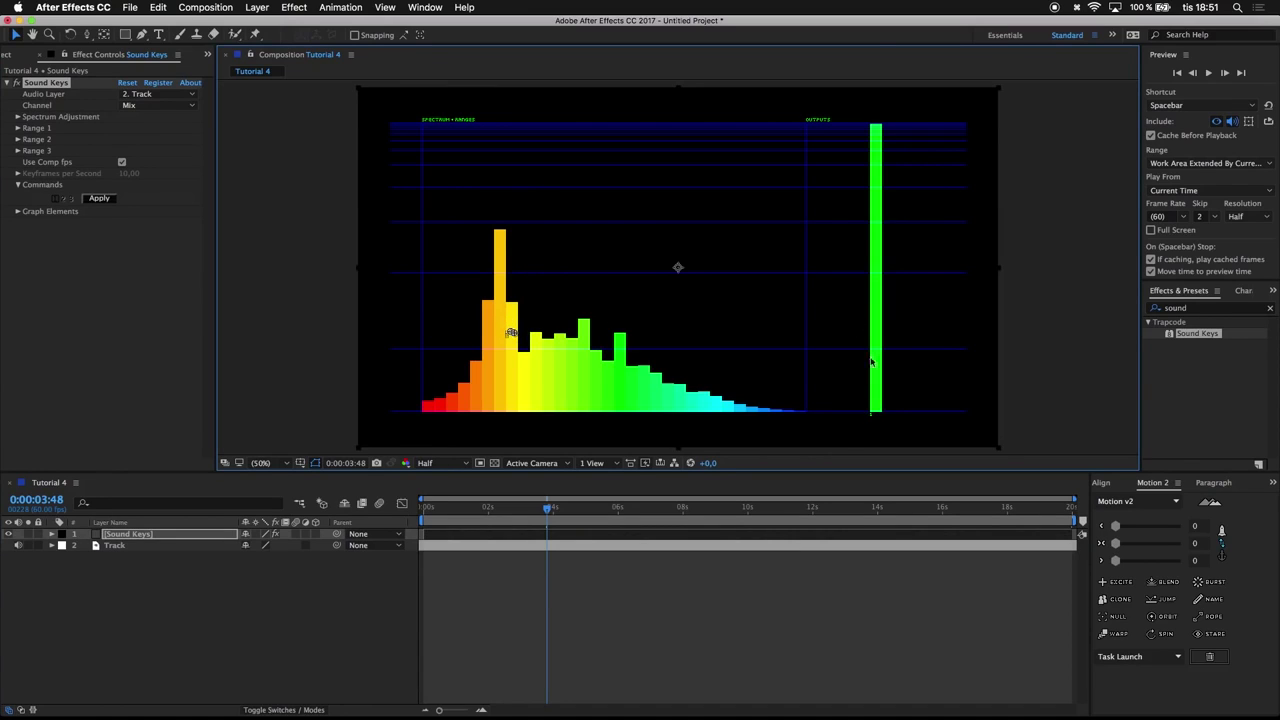
Preview the composition from the start to check how the output bar reacts to the beat
left_click_drag(524, 511, 219, 526)
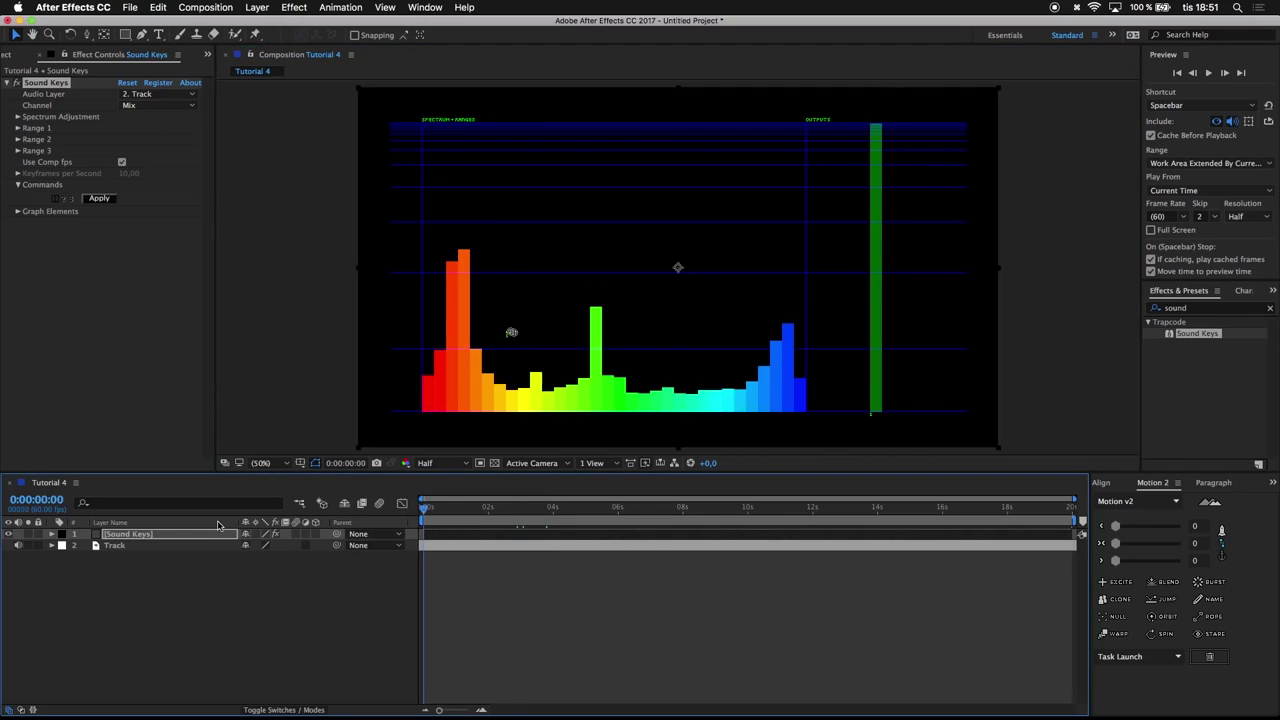
key("space")
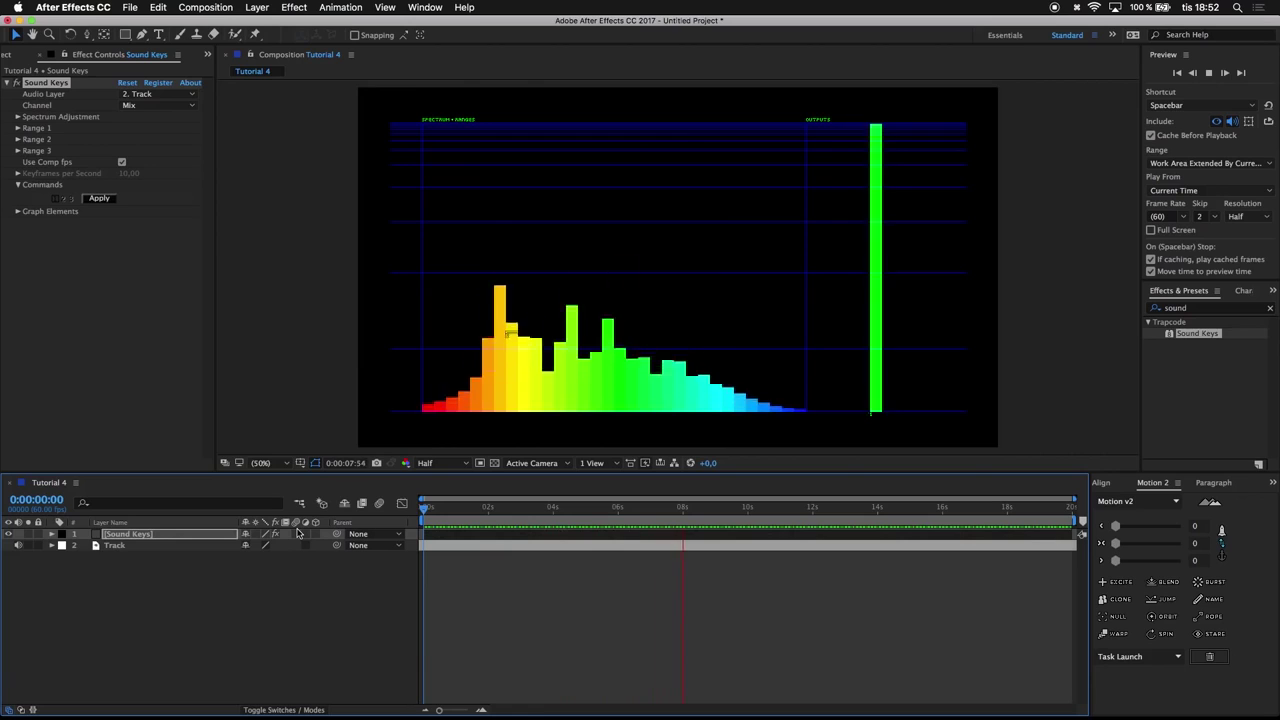
key("space")
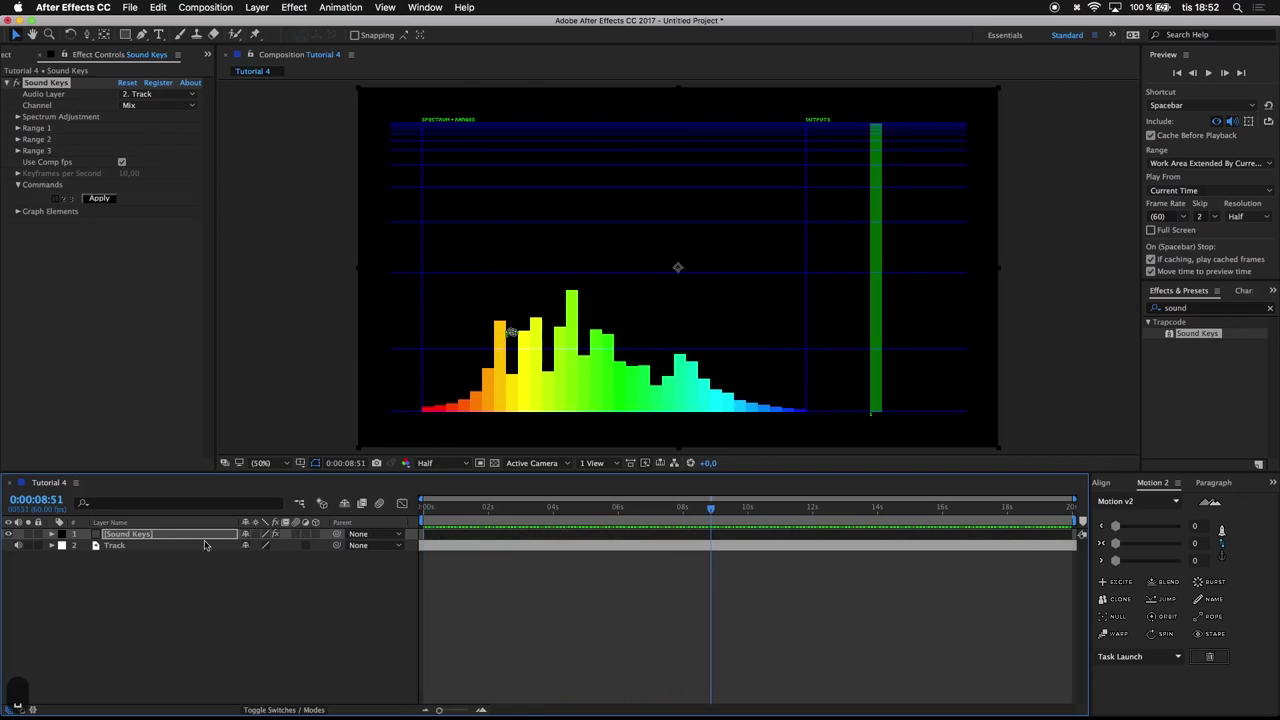
Hide the Sound Keys layer and create a new 1920 x 1080 px solid named Tao
left_click(154, 597)
key("super+y")
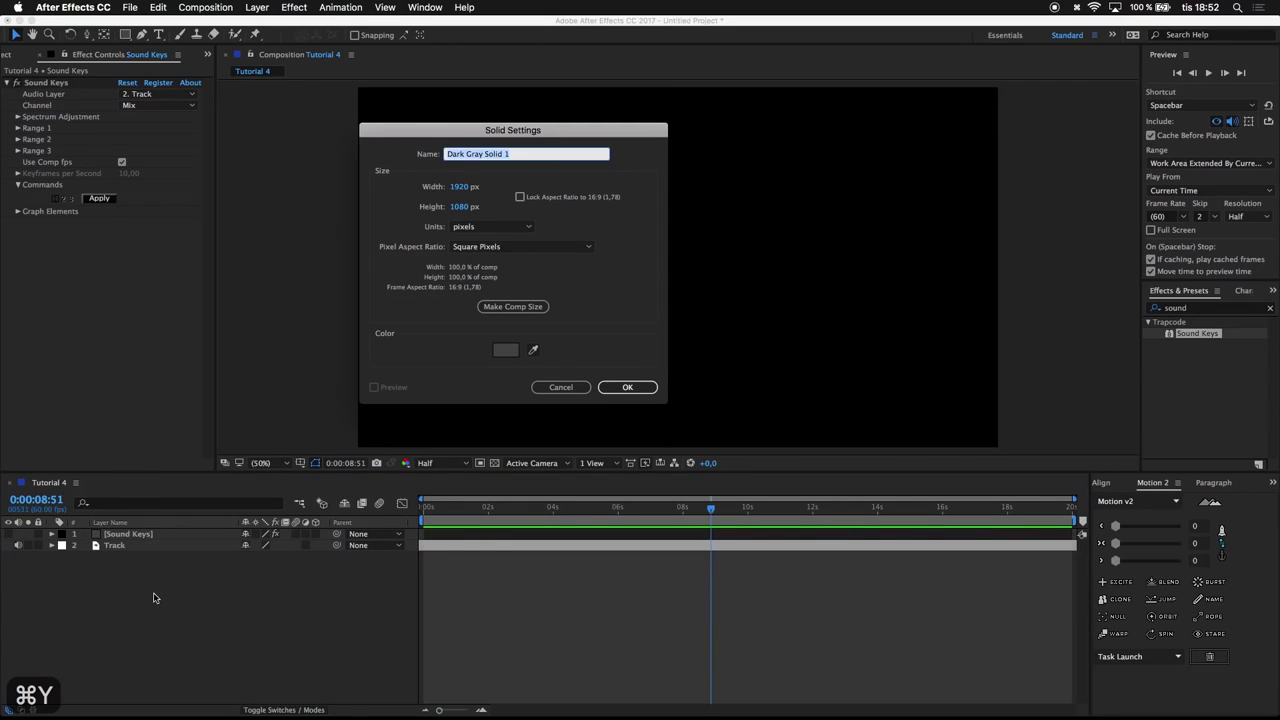
type("Ta")
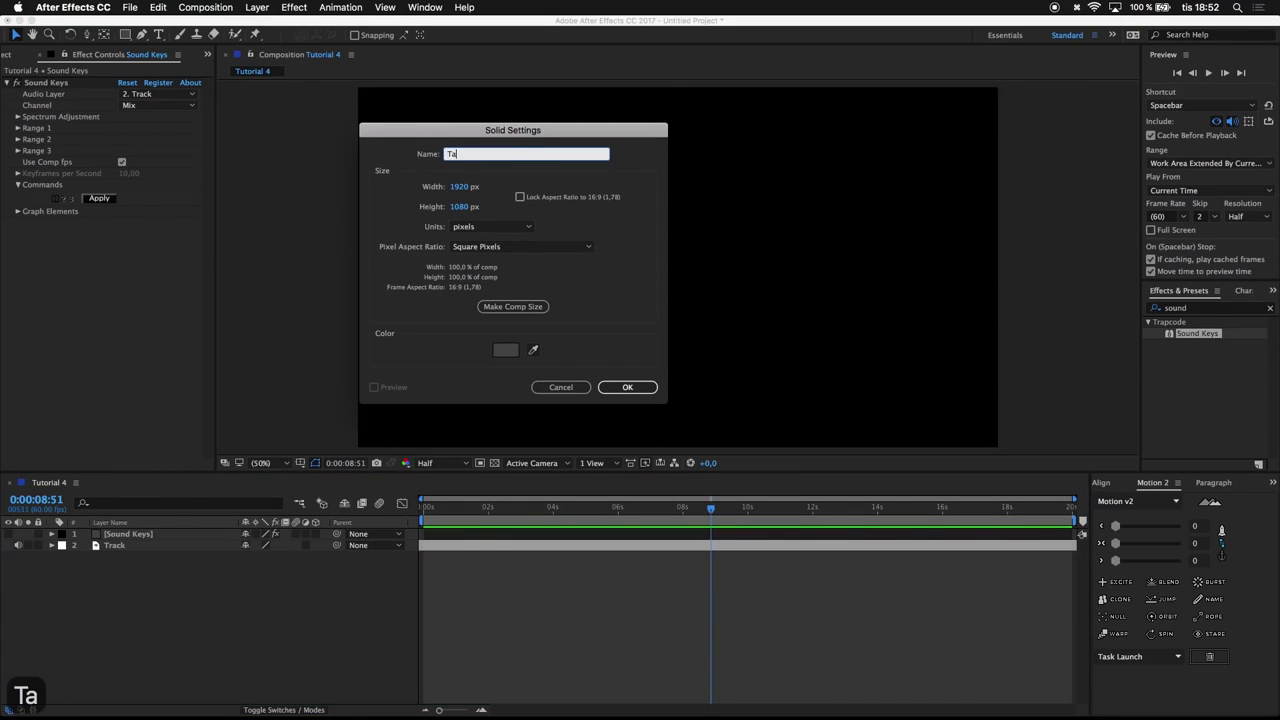
type("o")
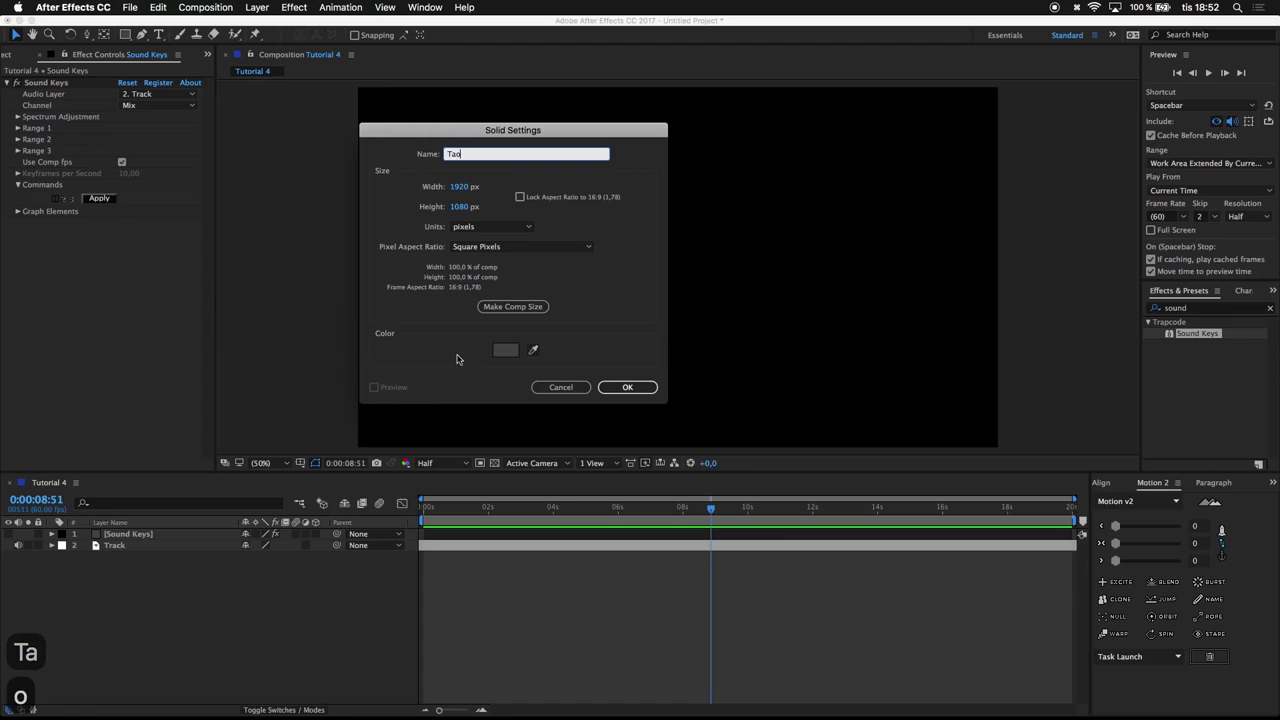
key("Return")
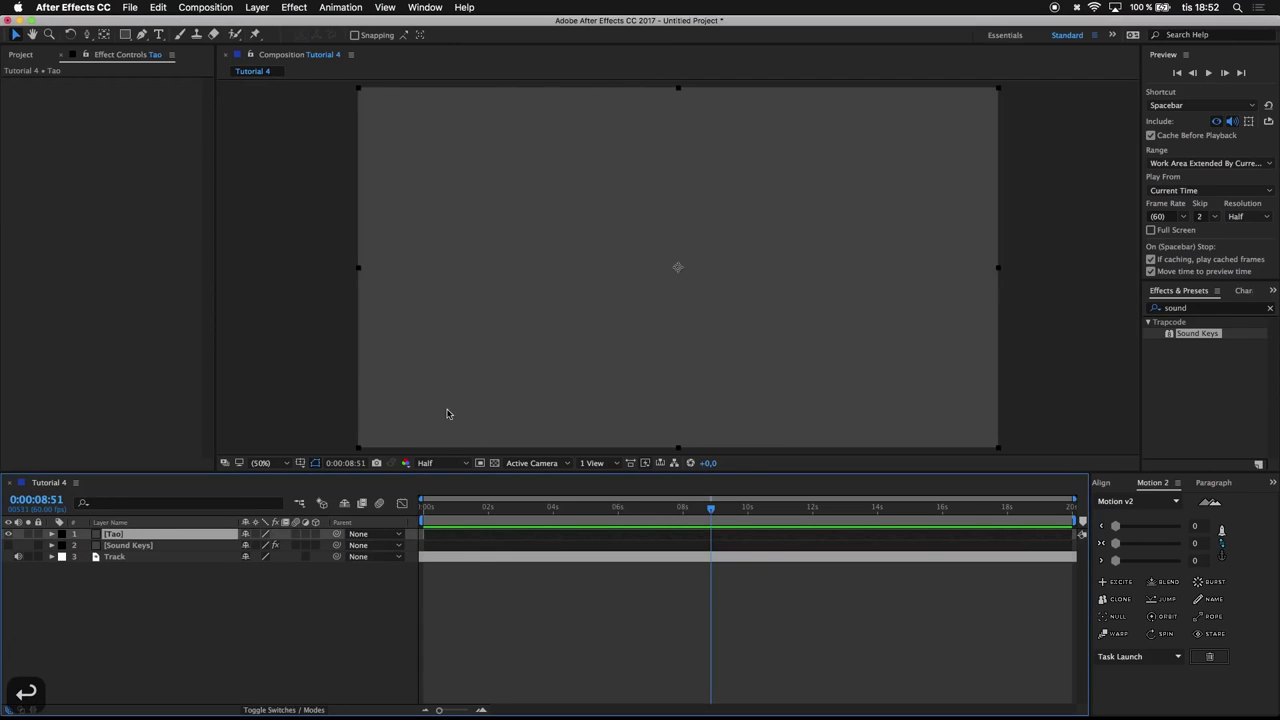
Find the Trapcode Tao effect and apply it to the Tao solid
left_click(1201, 307)
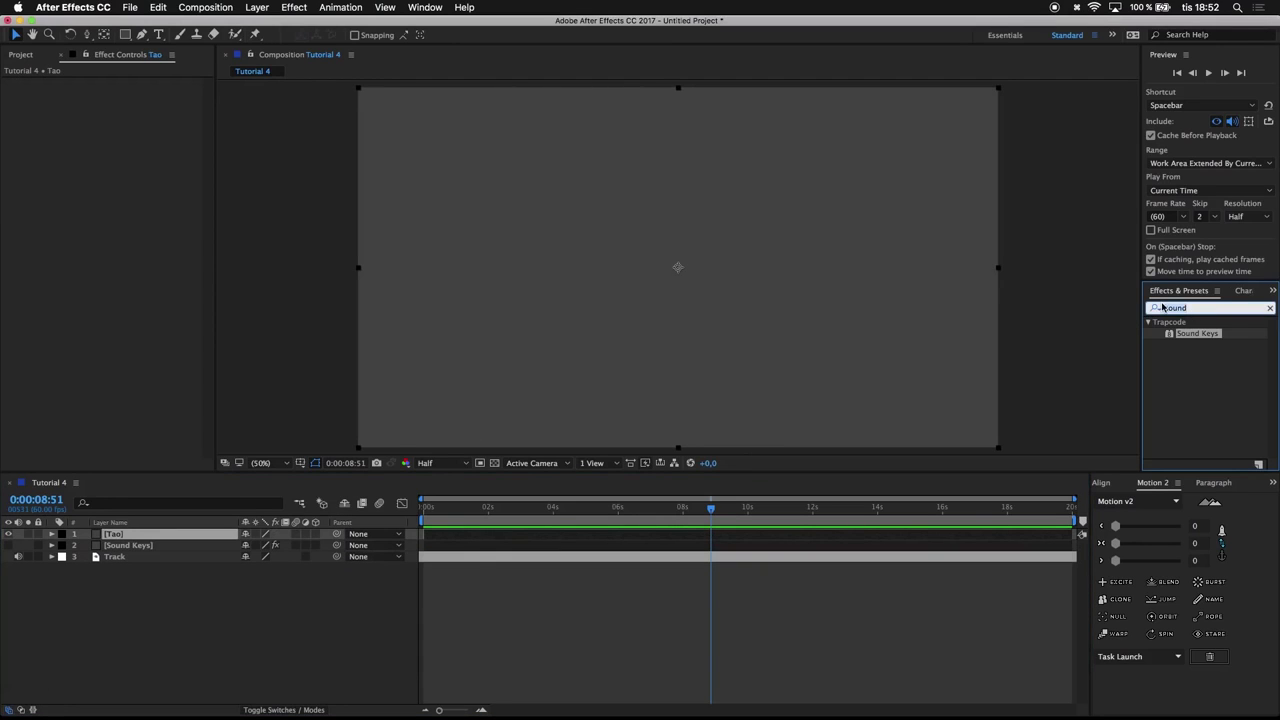
type("tao")
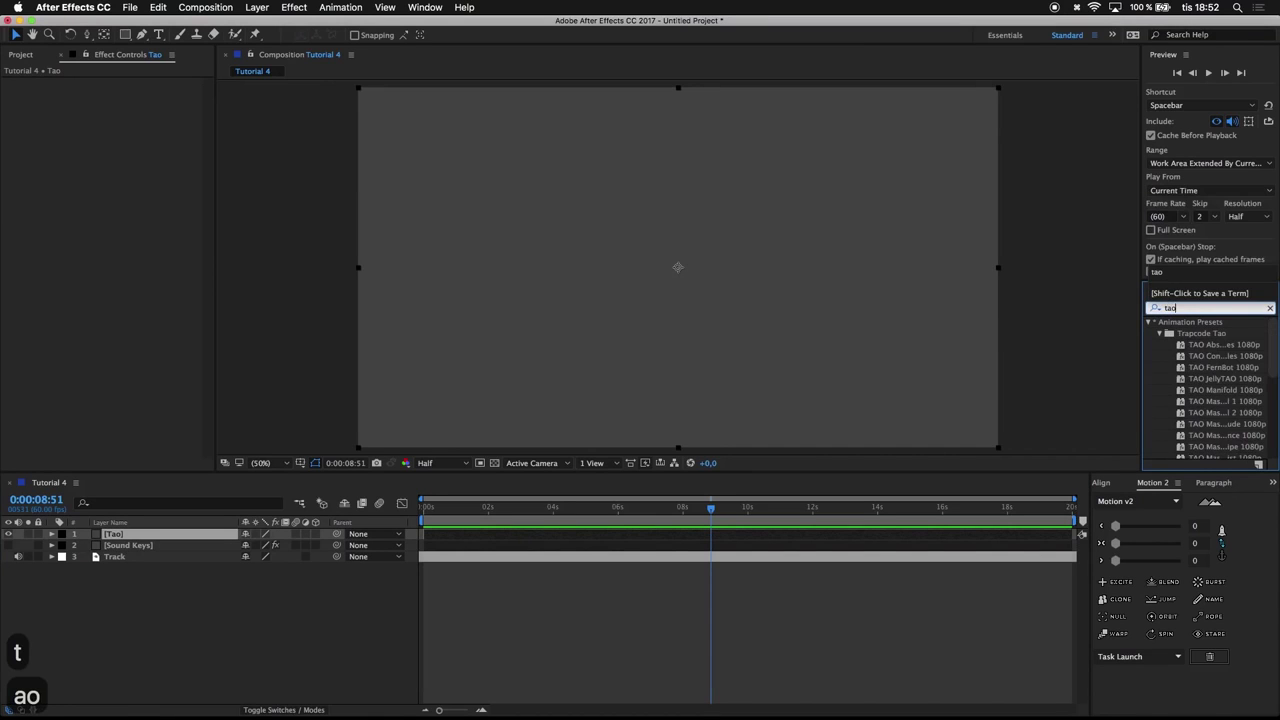
scroll(1181, 373, "down", 3)
left_click_drag(1183, 453, 579, 286)
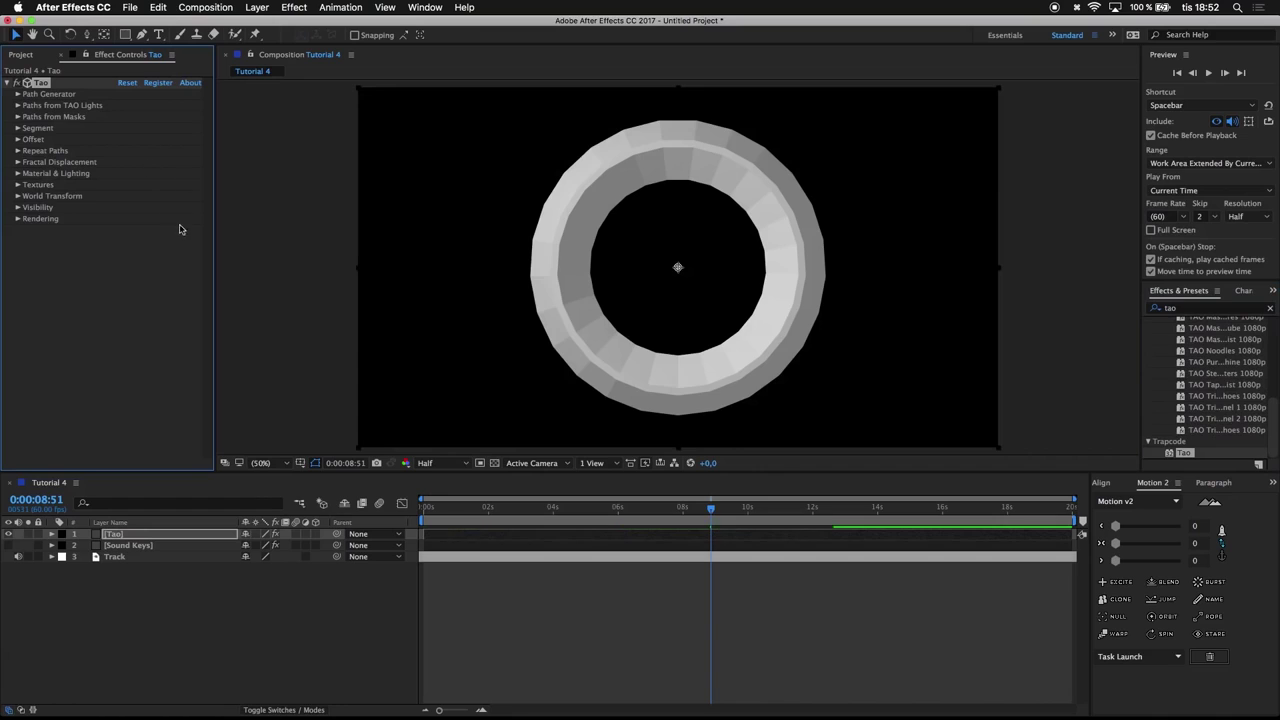
Set Tao's segment count to 6 and turn off Chamfer
left_click(17, 128)
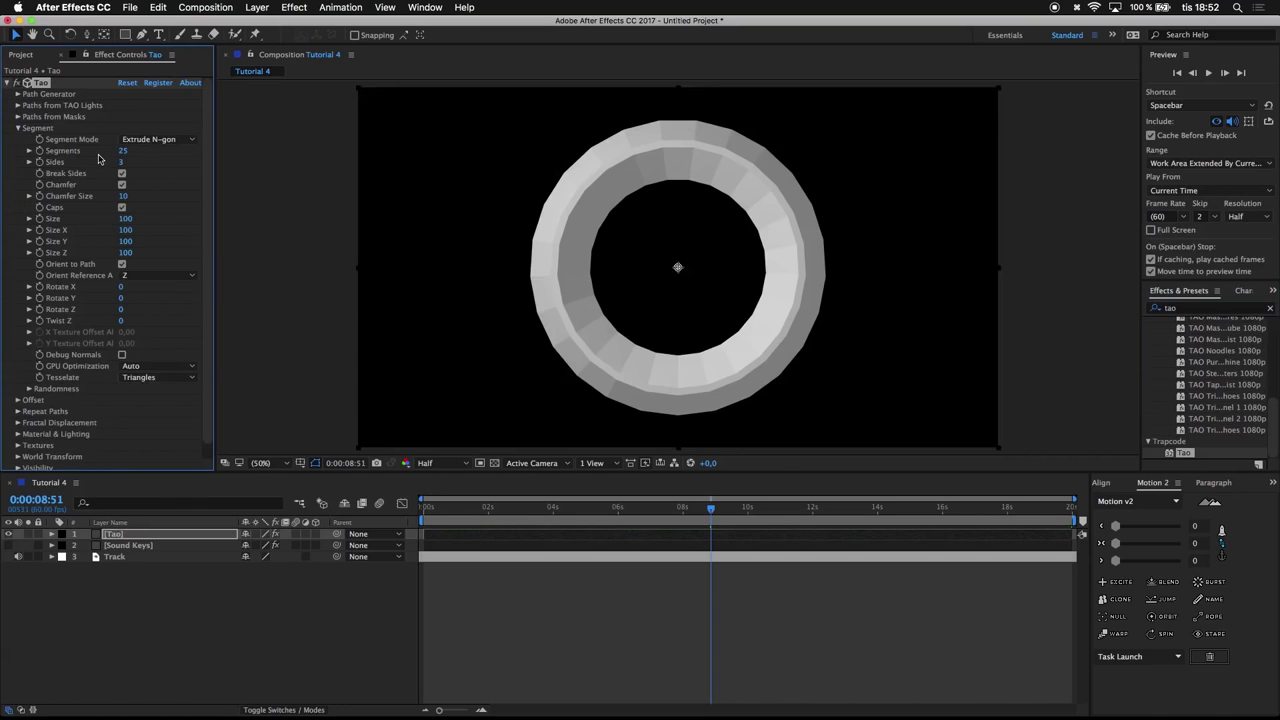
left_click(123, 150)
type("6")
left_click(124, 177)
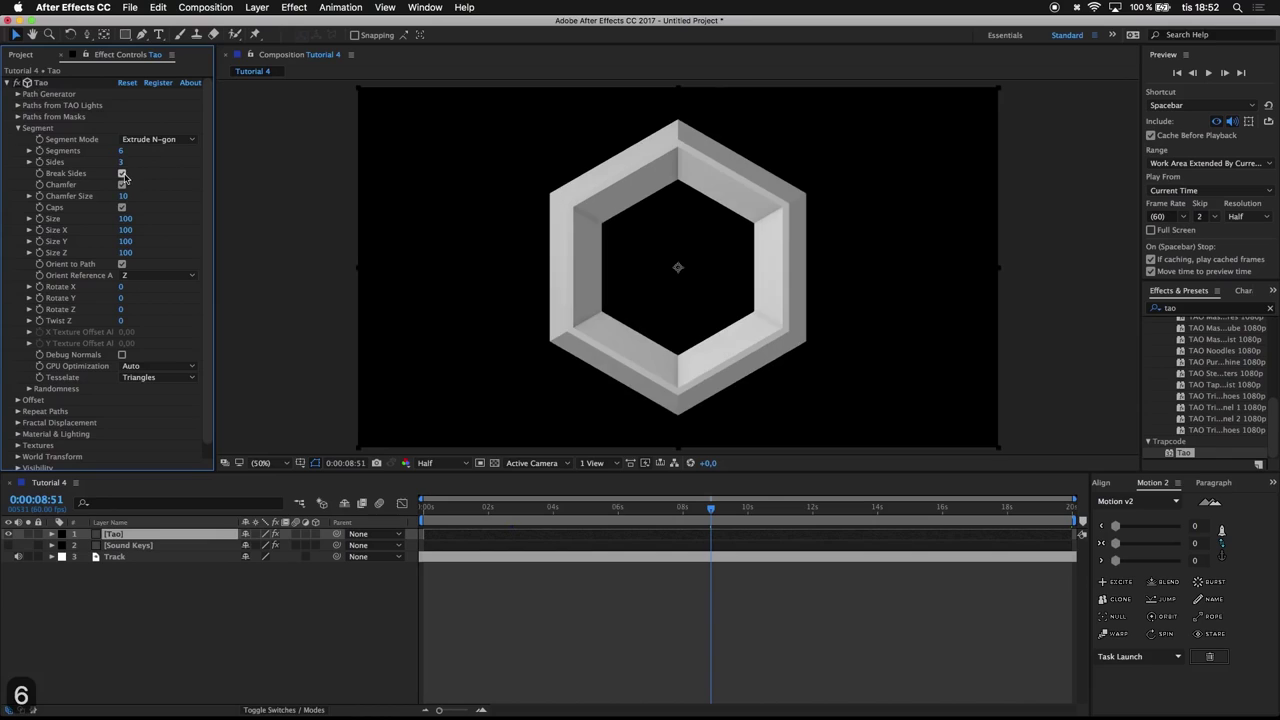
left_click(122, 184)
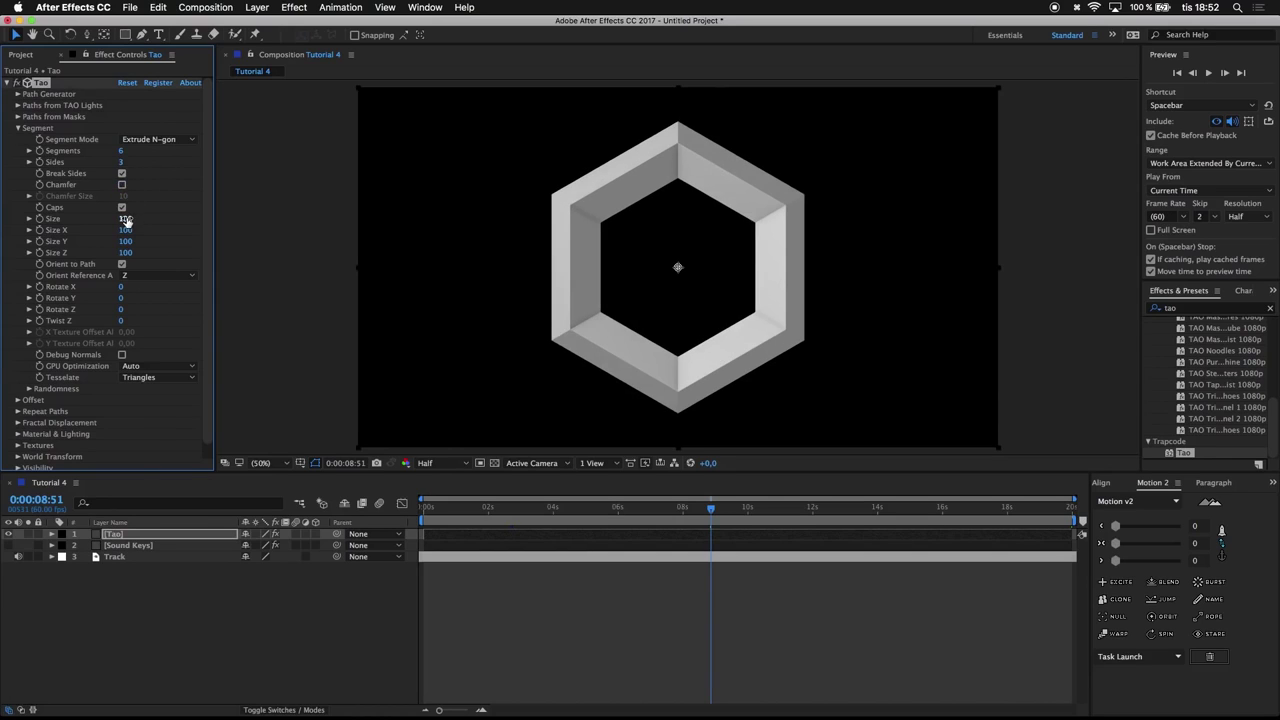
Set the Tao segment Size to 280 and its Size X to 30
left_click(126, 219)
type("280")
left_click(162, 219)
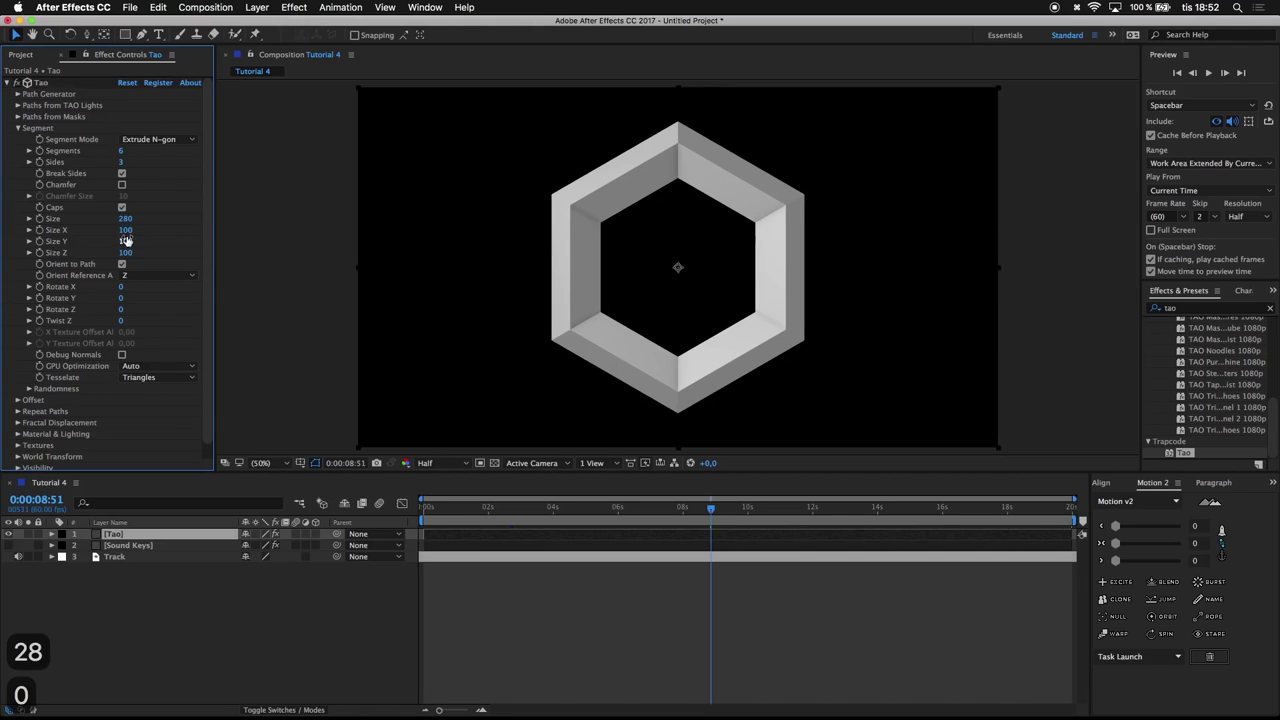
left_click(127, 230)
type("30")
left_click(168, 217)
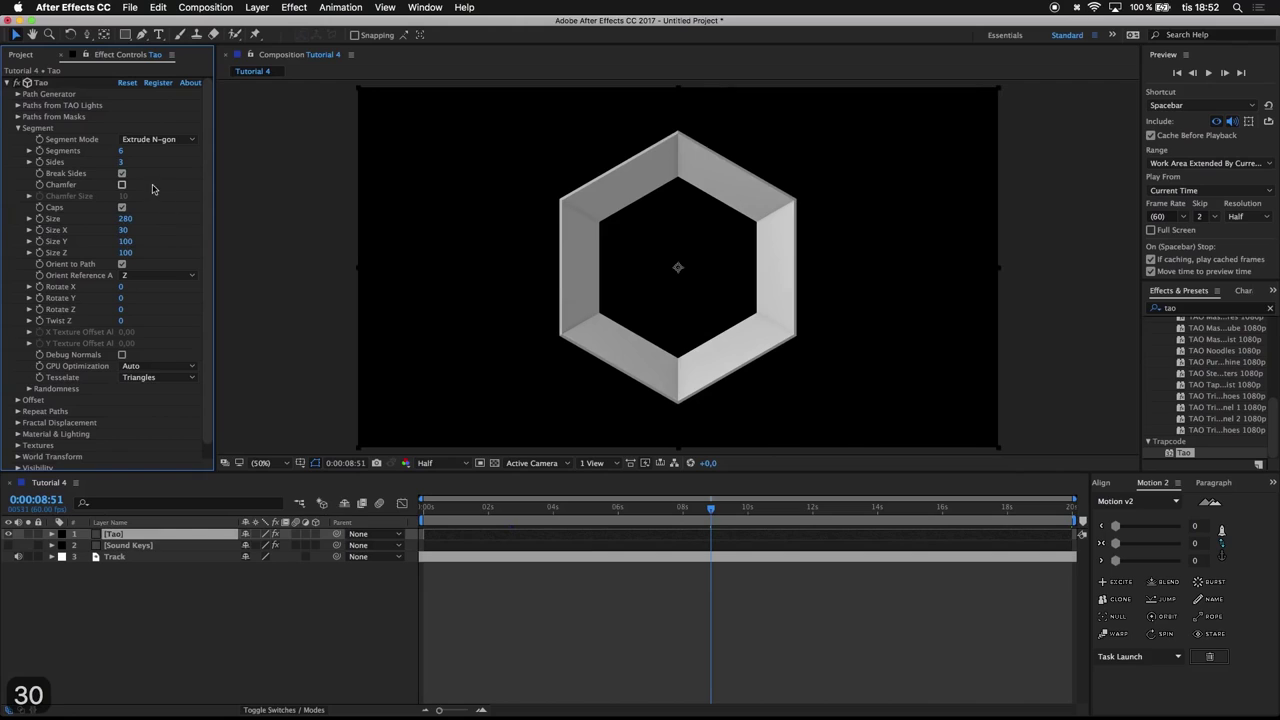
Rotate the Tao segments by setting Rotate X to 10 and Rotate Y to -18
left_click(121, 287)
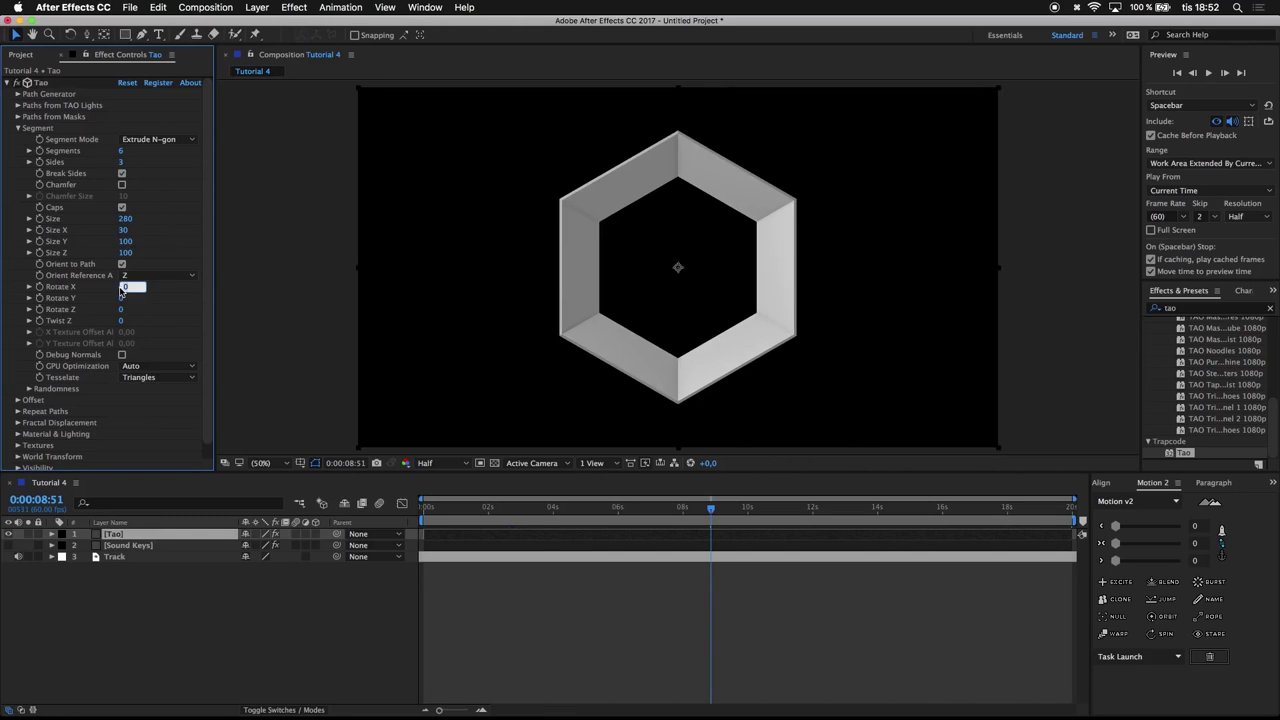
type("10")
left_click(179, 297)
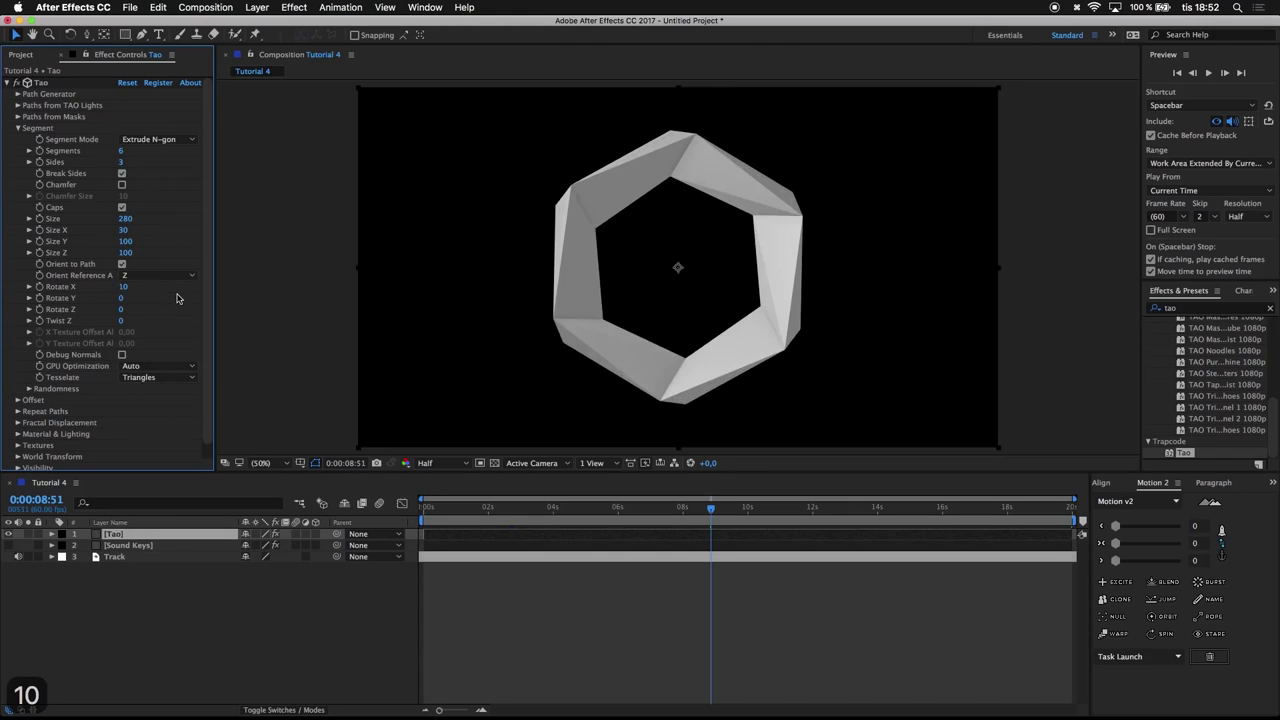
left_click(121, 298)
type("-1")
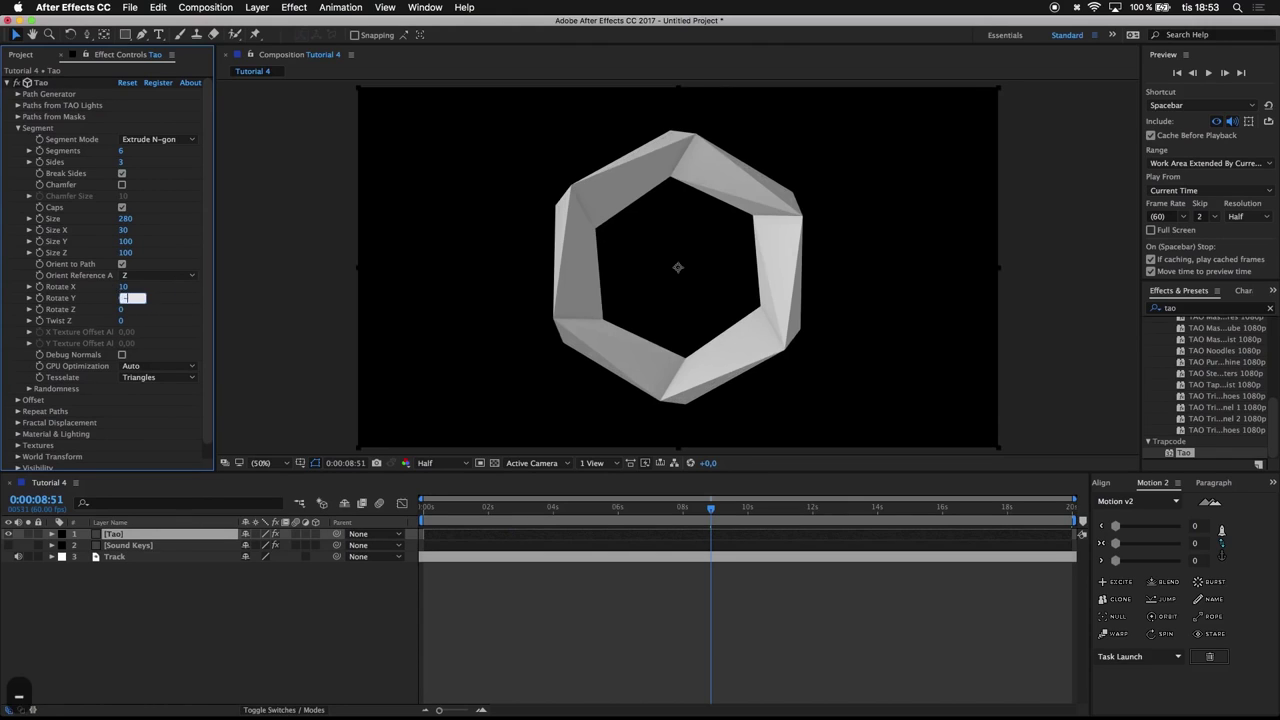
type("8")
key("Return")
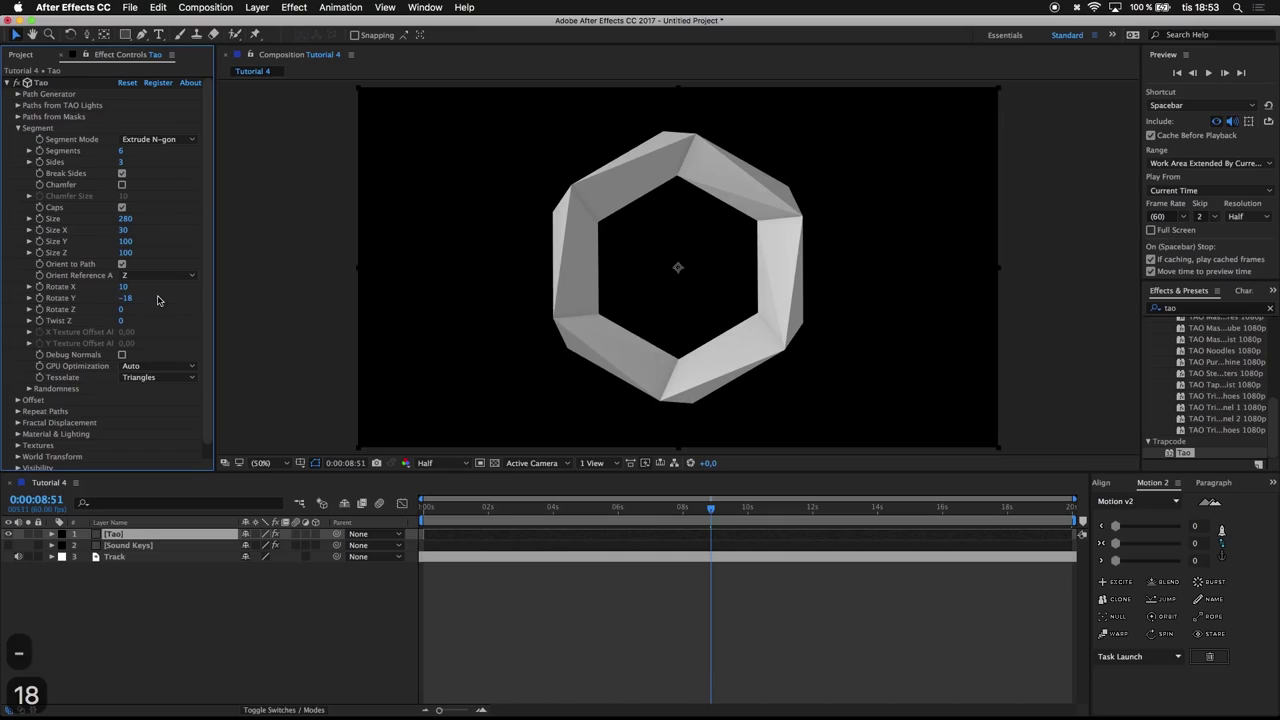
Set Tao's First Repeater to 70 repetitions with Symmetric Doubler turned off
left_click(18, 128)
left_click(17, 151)
left_click(30, 196)
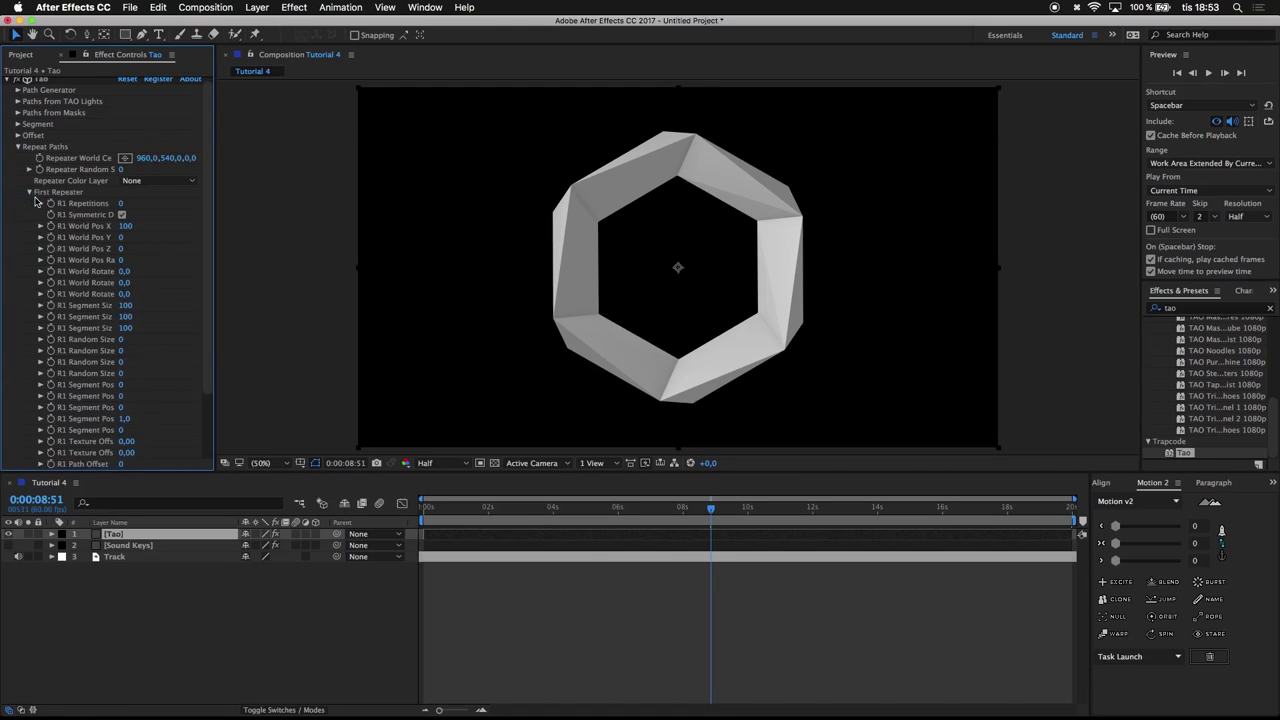
left_click(121, 204)
type("70")
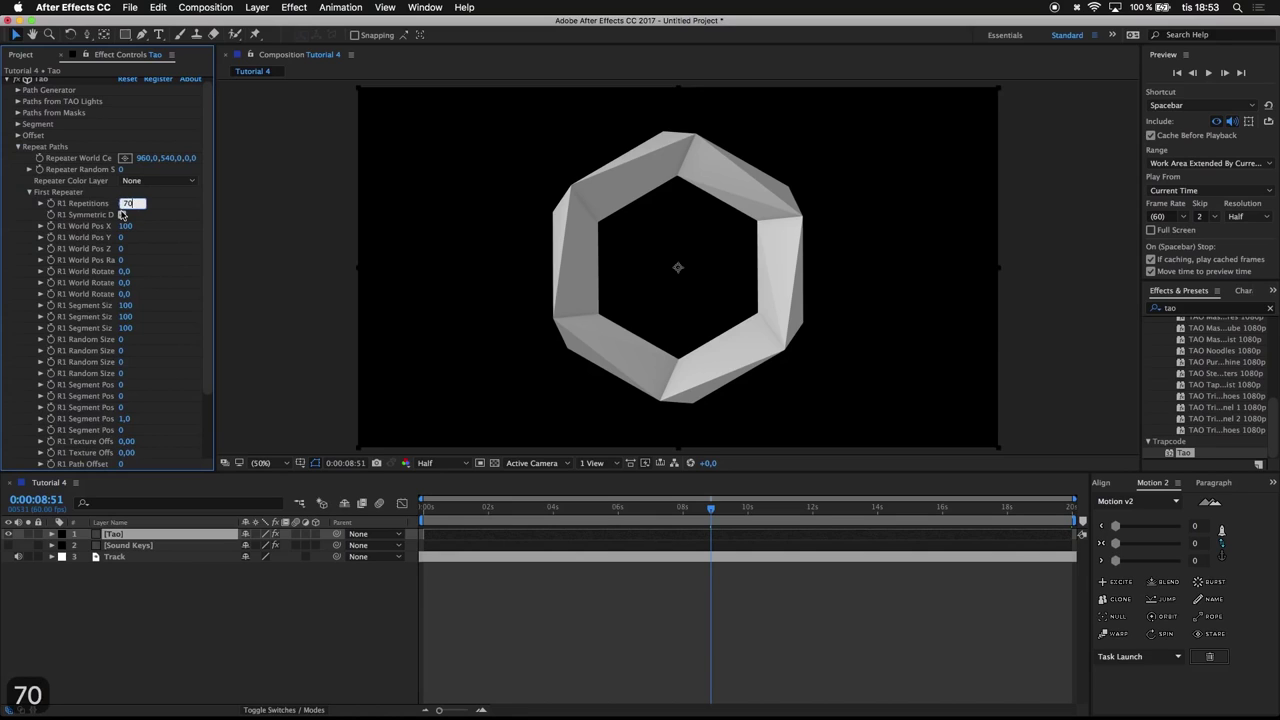
key("Return")
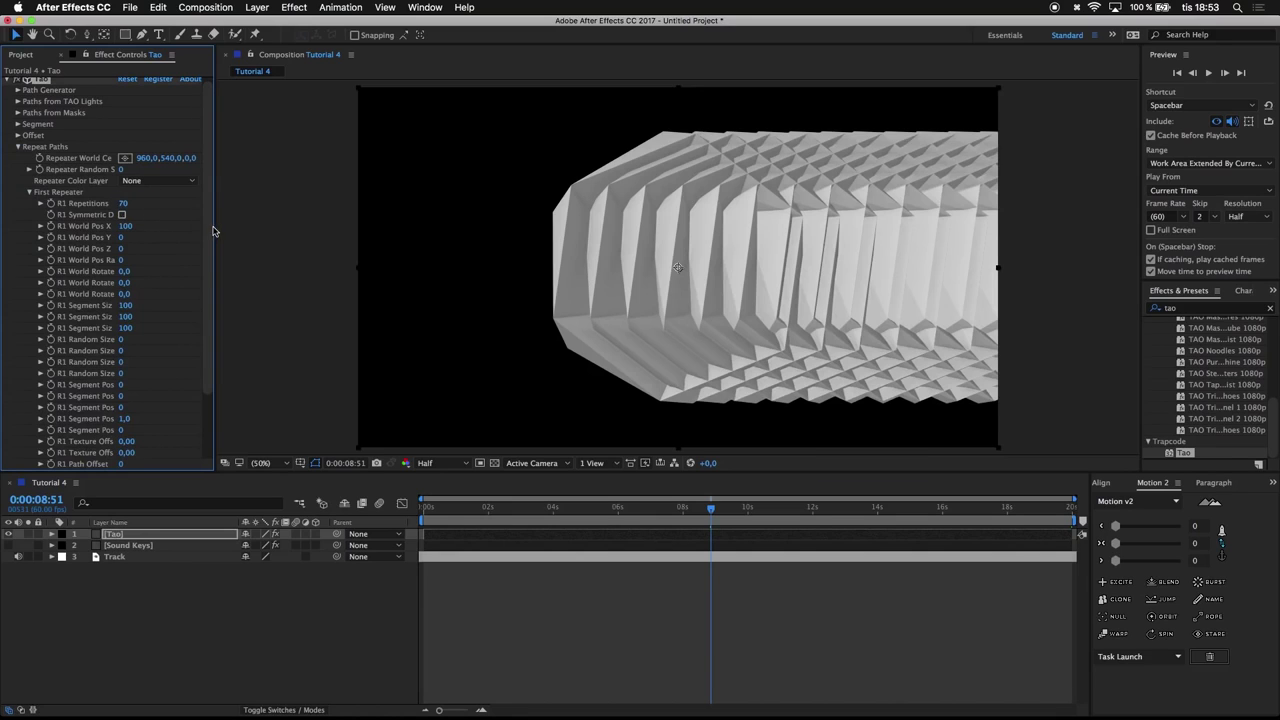
Widen the effect settings area and set the First Repeater's World Pos X to 0 and World Pos Z to 500
left_click_drag(215, 227, 270, 227)
left_click(154, 227)
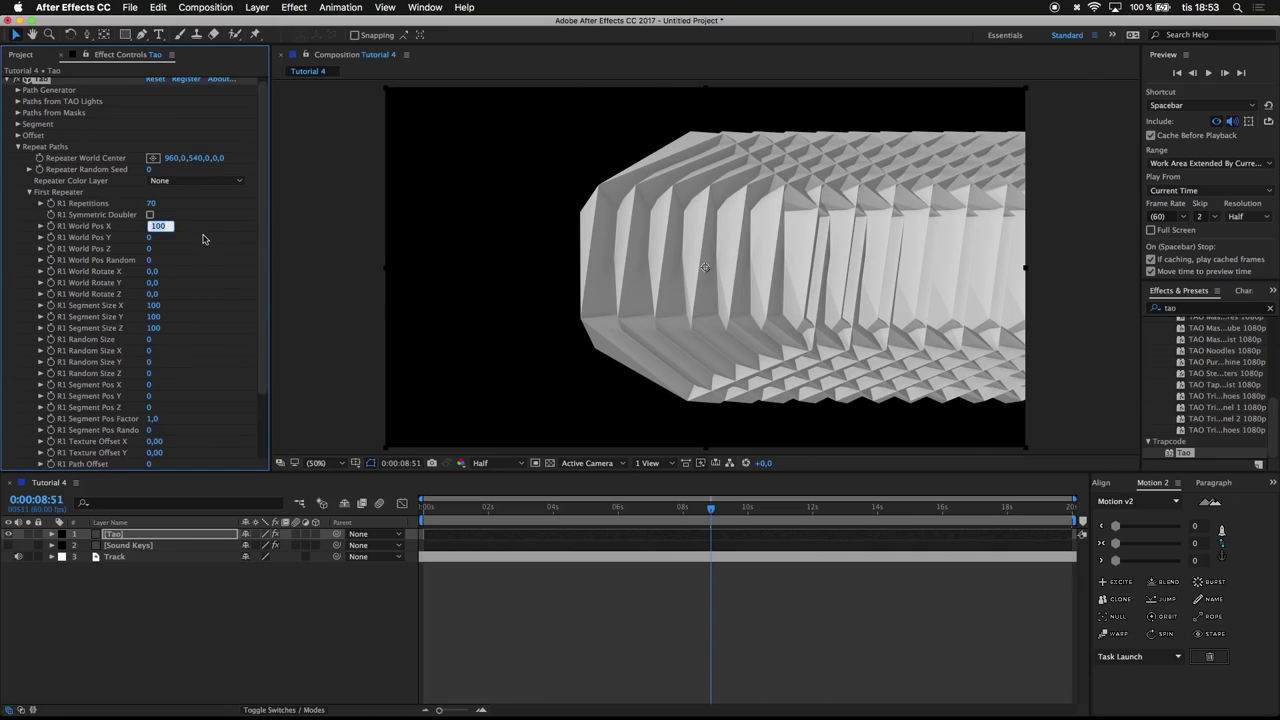
type("0")
key("Return")
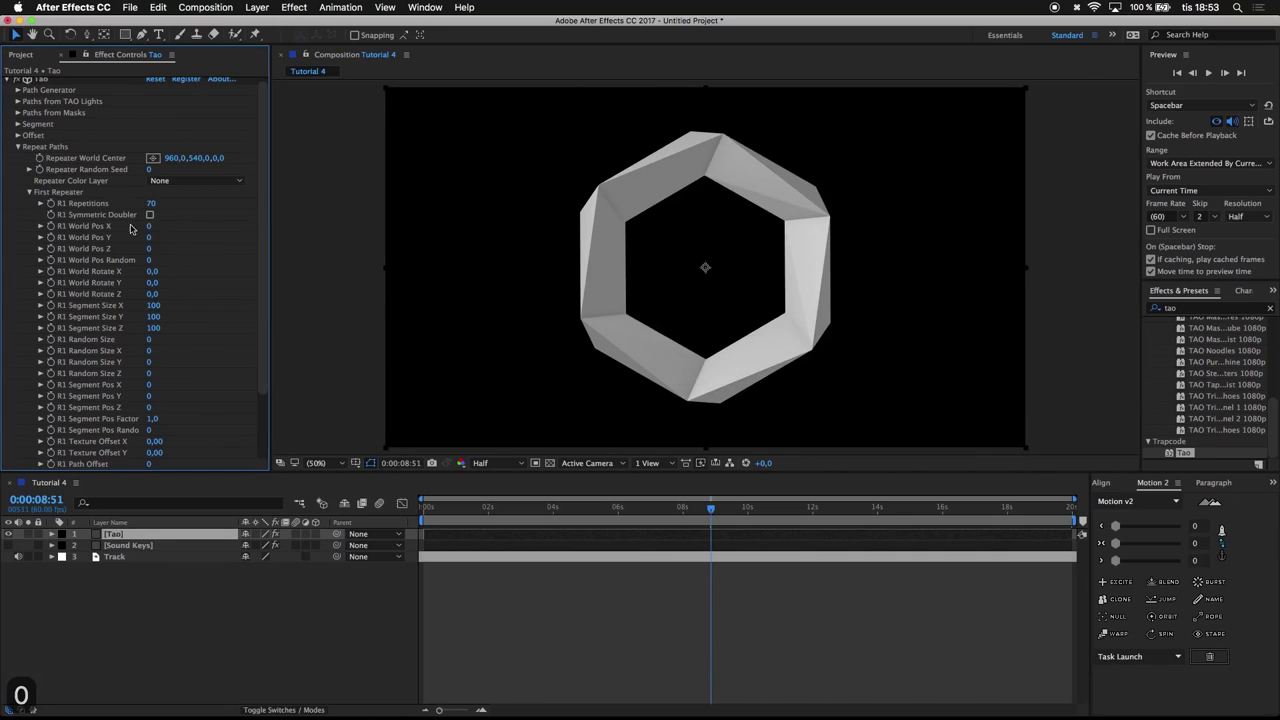
left_click(149, 250)
type("500")
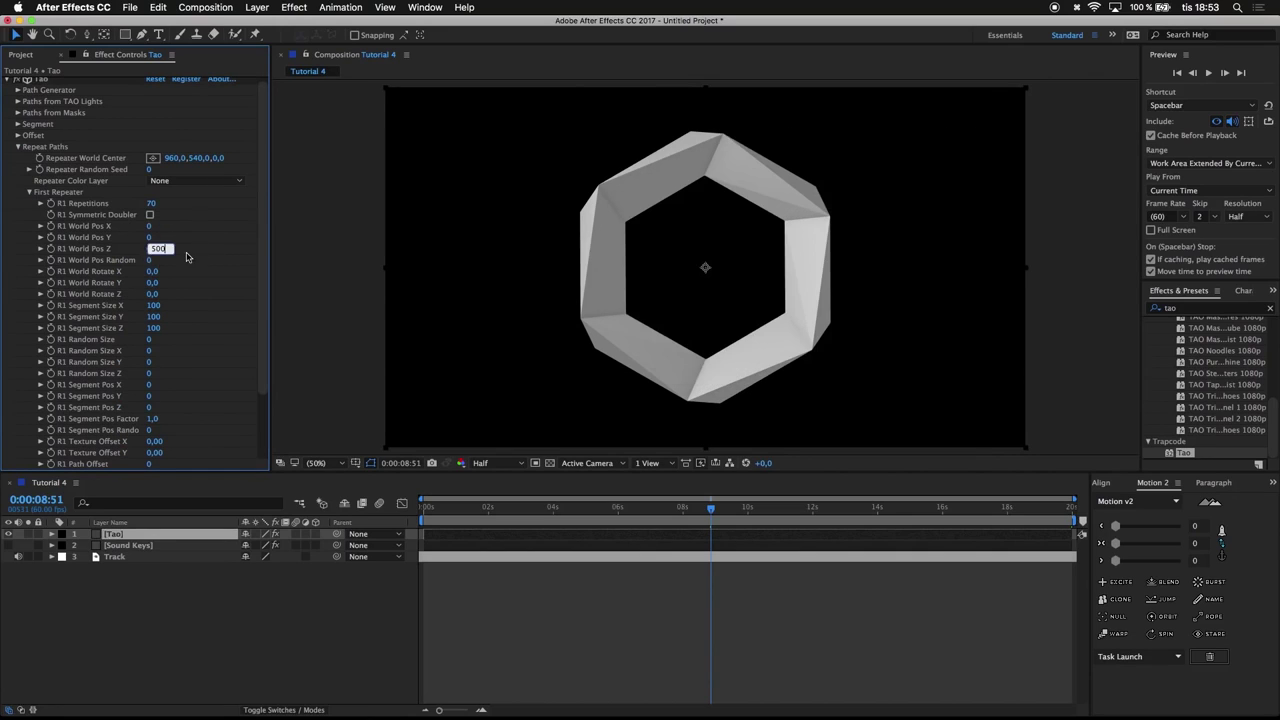
key("Return")
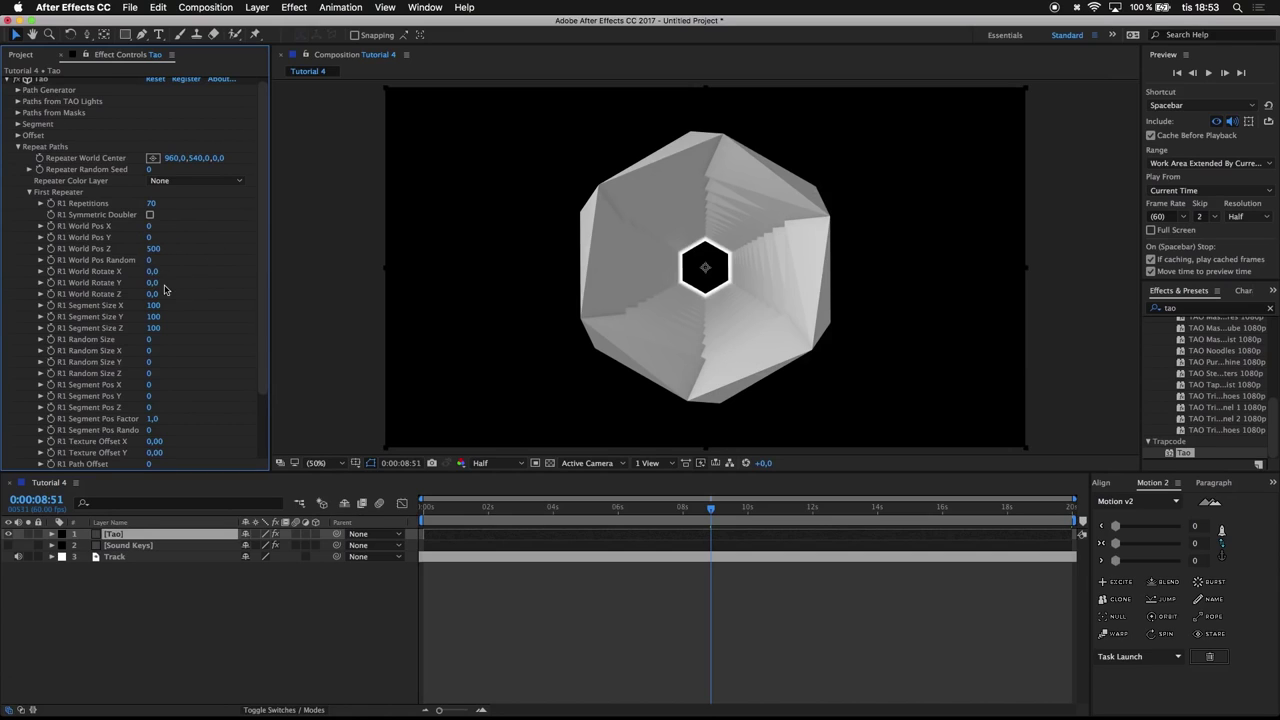
Bend the tunnel sideways by setting the First Repeater's World Rotate Y to 1
left_click(155, 284)
type("1")
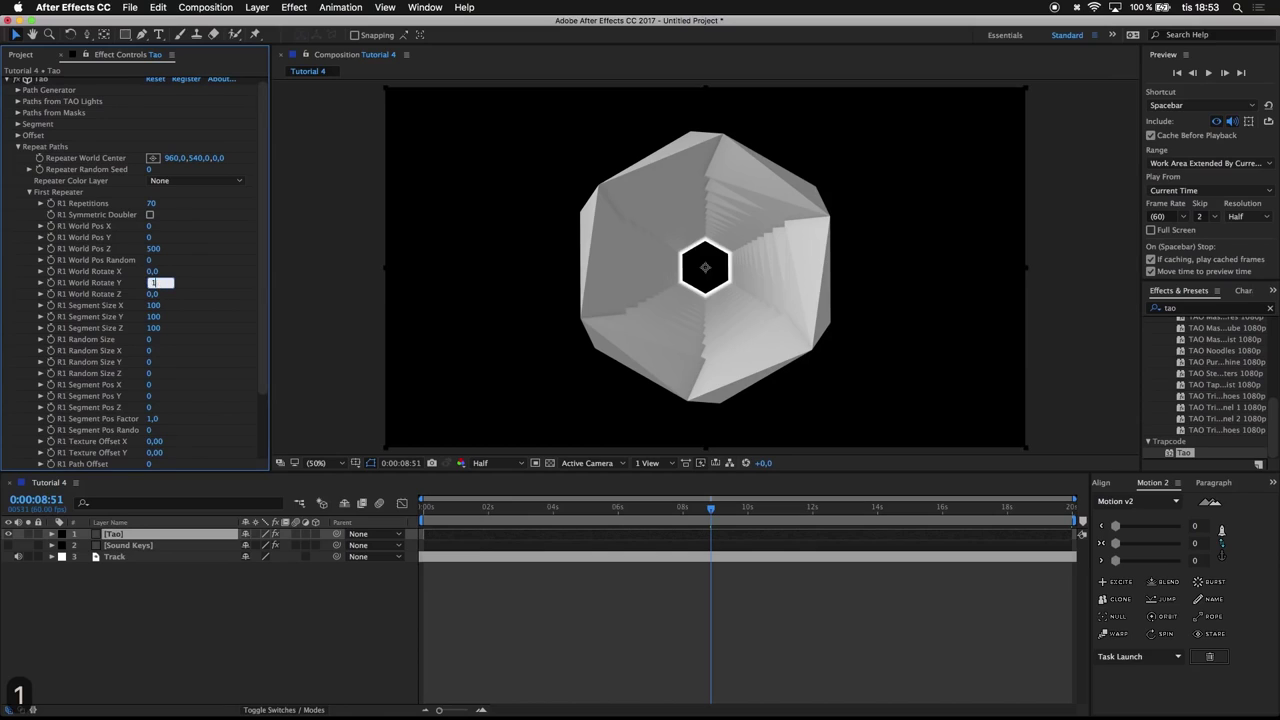
key("Return")
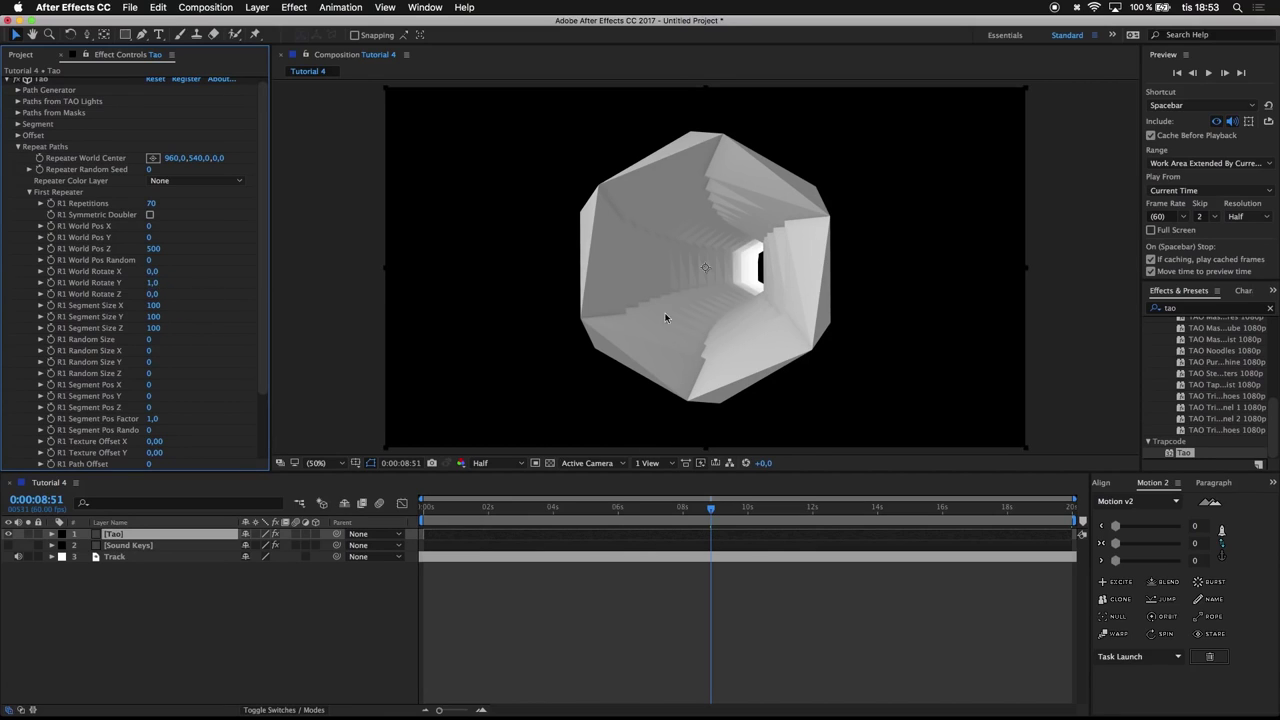
Add a two-node 50mm camera named Camera 1 to the composition
right_click(279, 620)
mouse_move(310, 596)
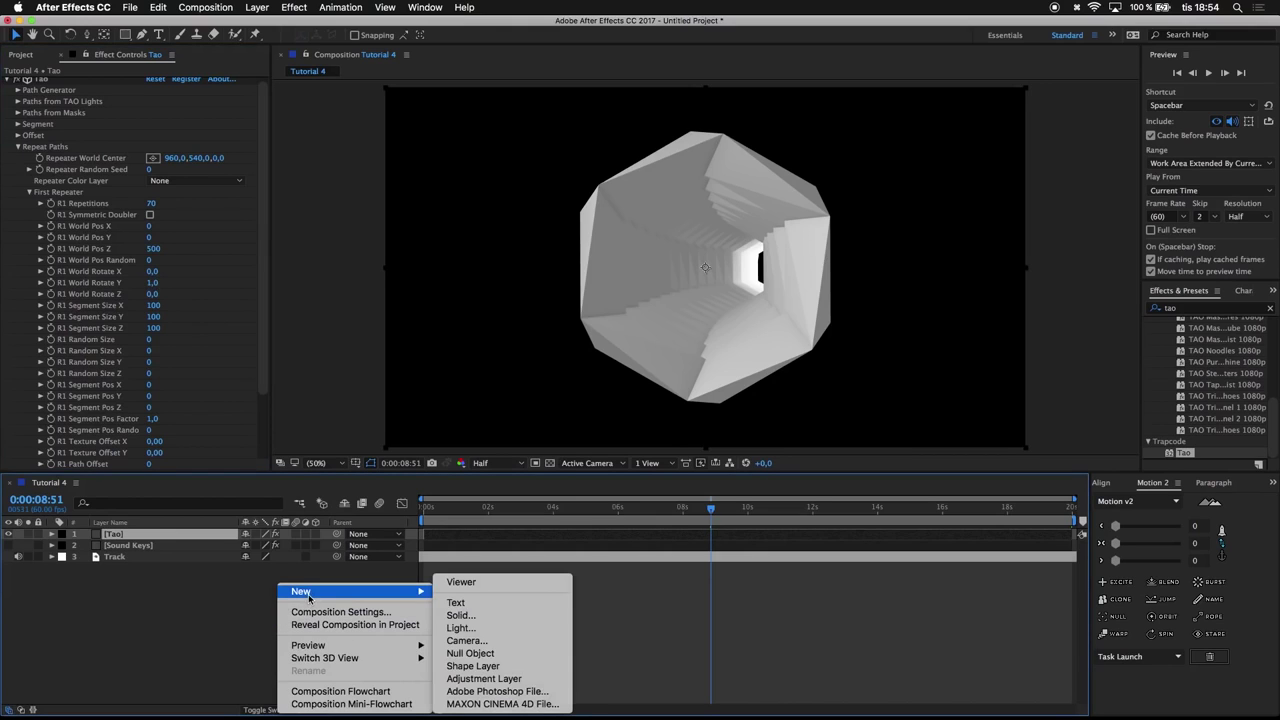
left_click(488, 641)
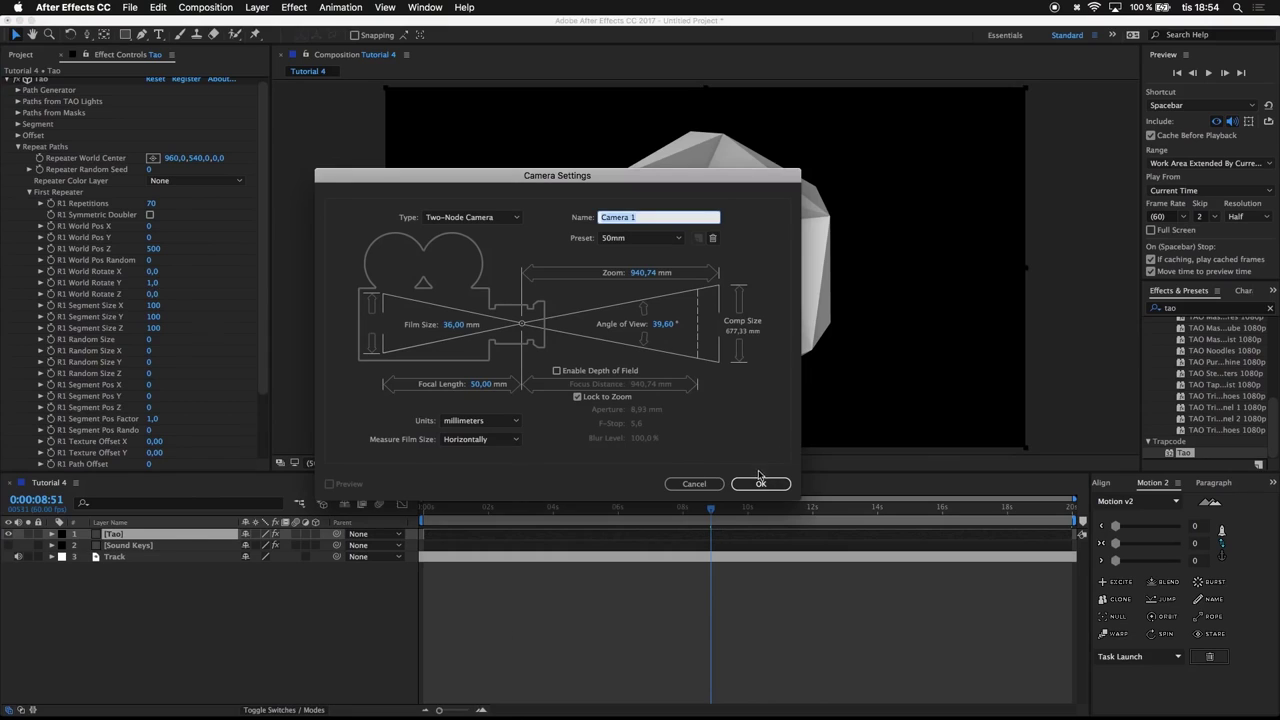
left_click(760, 483)
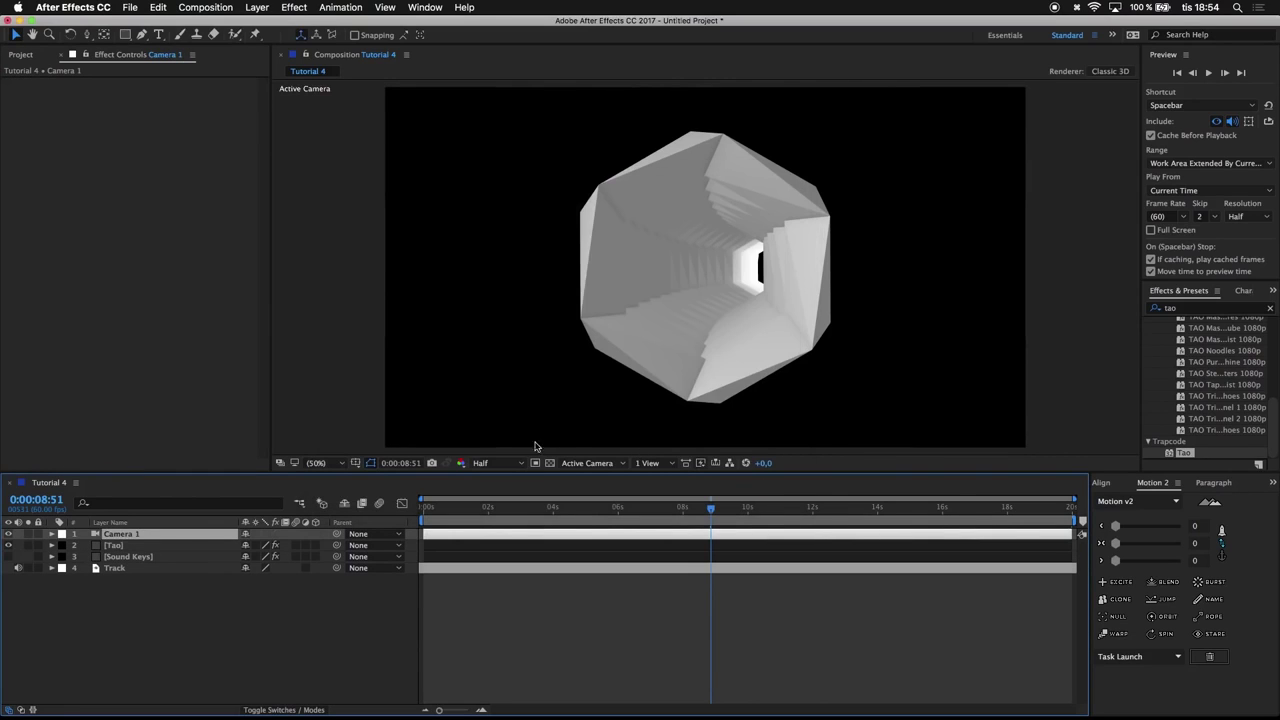
Show the composition from the Top view and zoom out with the Track Z Camera tool to examine the tunnel's curve
left_click(598, 465)
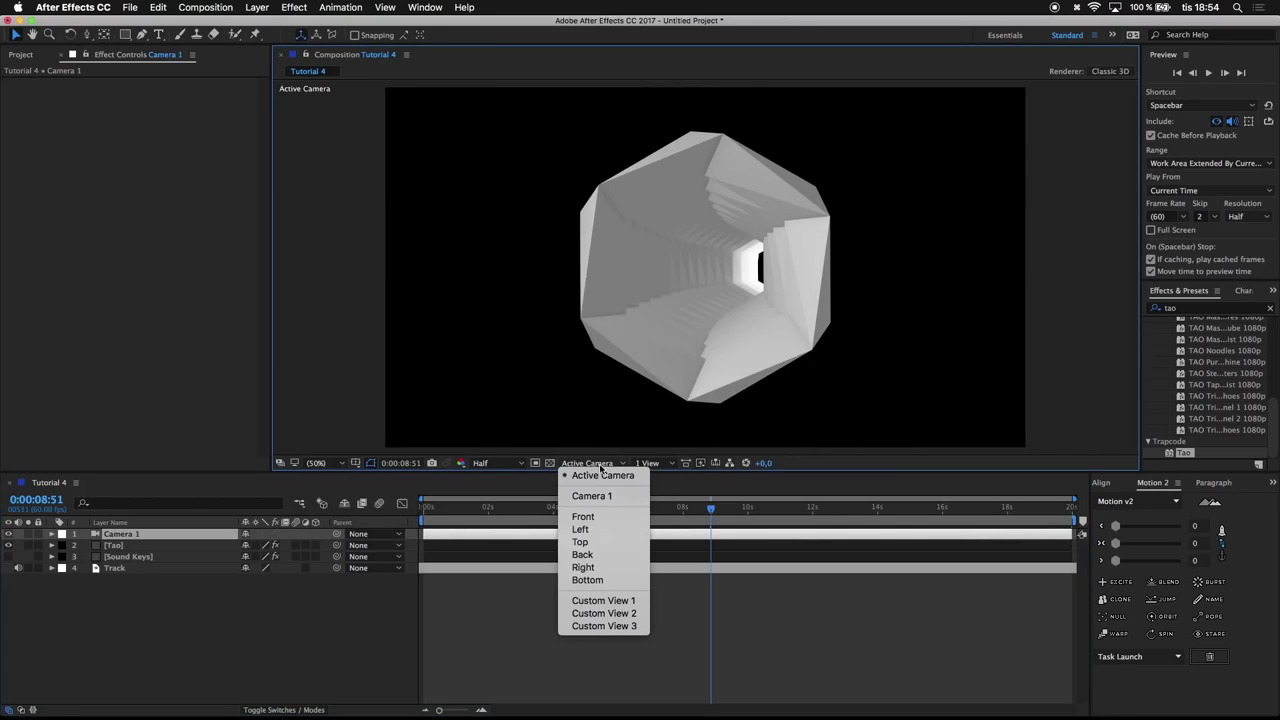
left_click(597, 542)
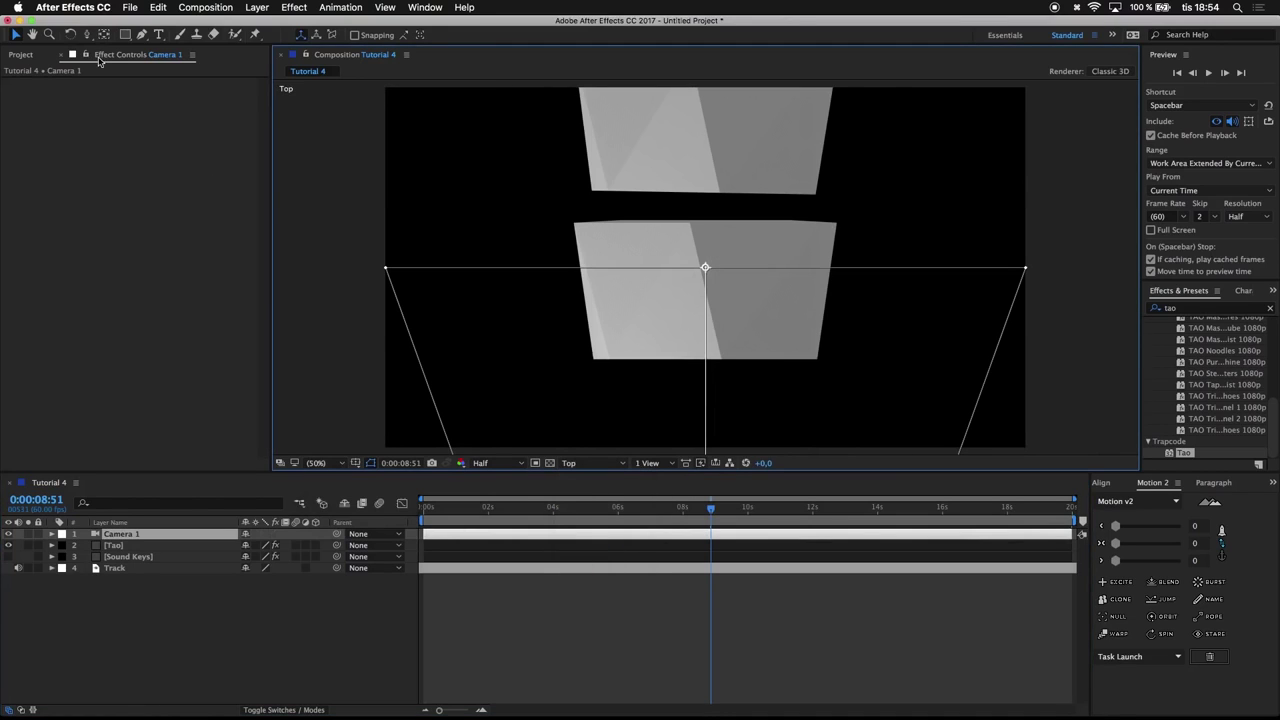
left_click(86, 35)
left_click(88, 38)
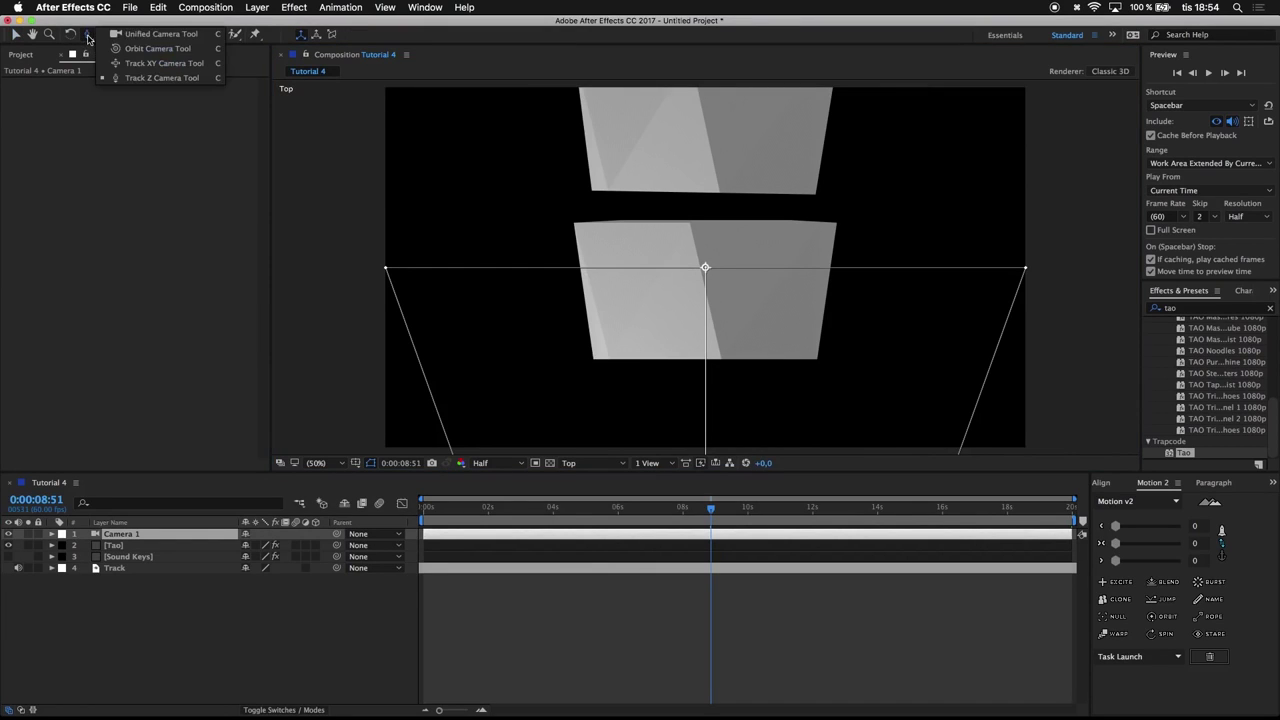
left_click(132, 82)
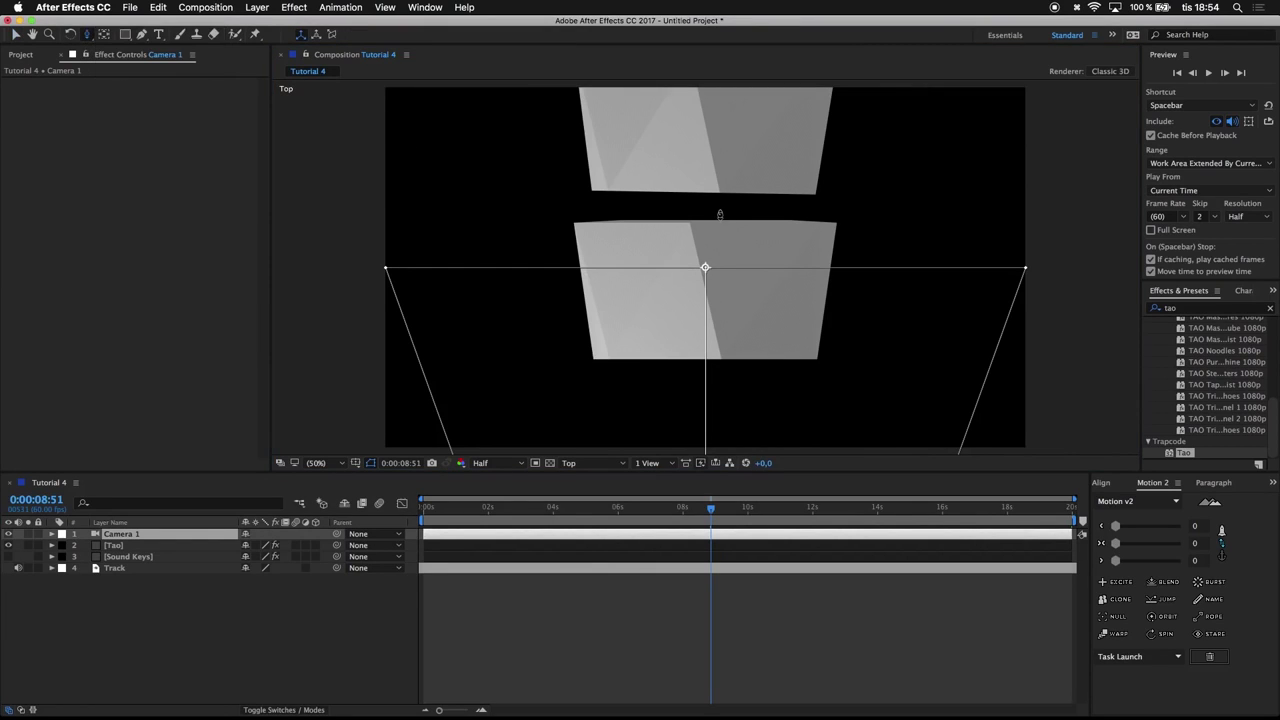
left_click_drag(700, 240, 549, 690)
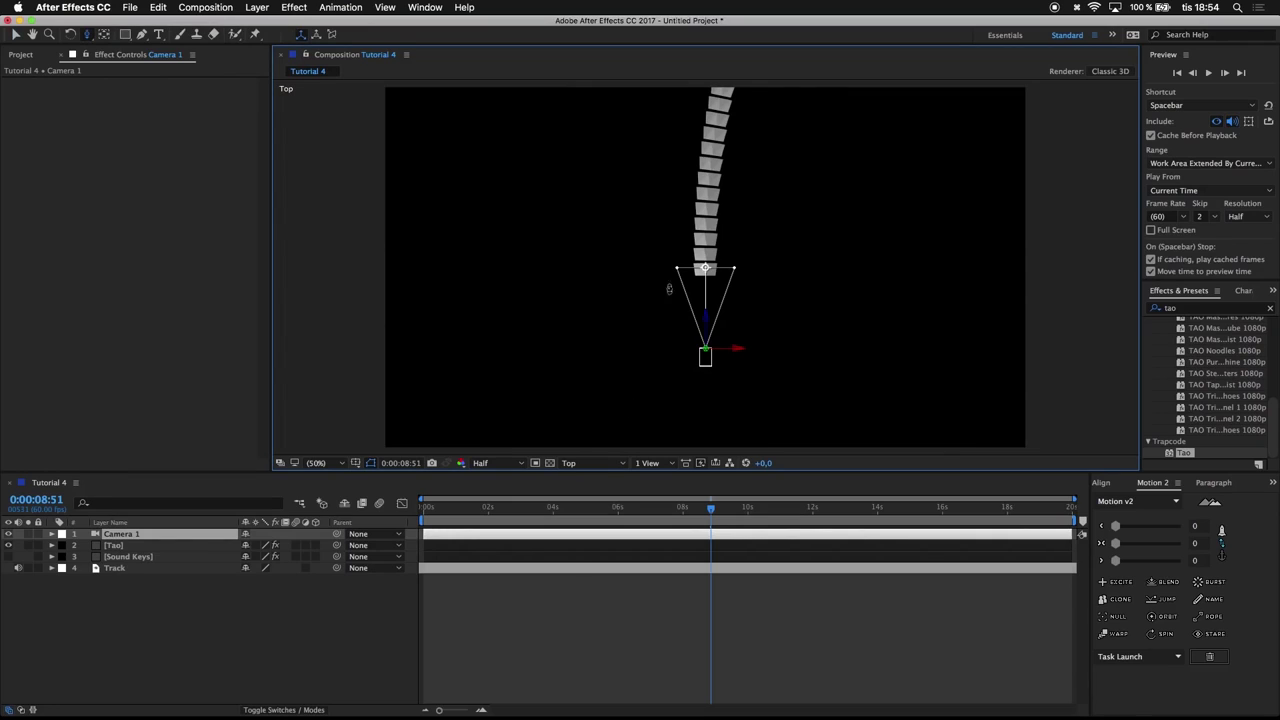
left_click_drag(703, 157, 525, 718)
left_click_drag(614, 157, 534, 408)
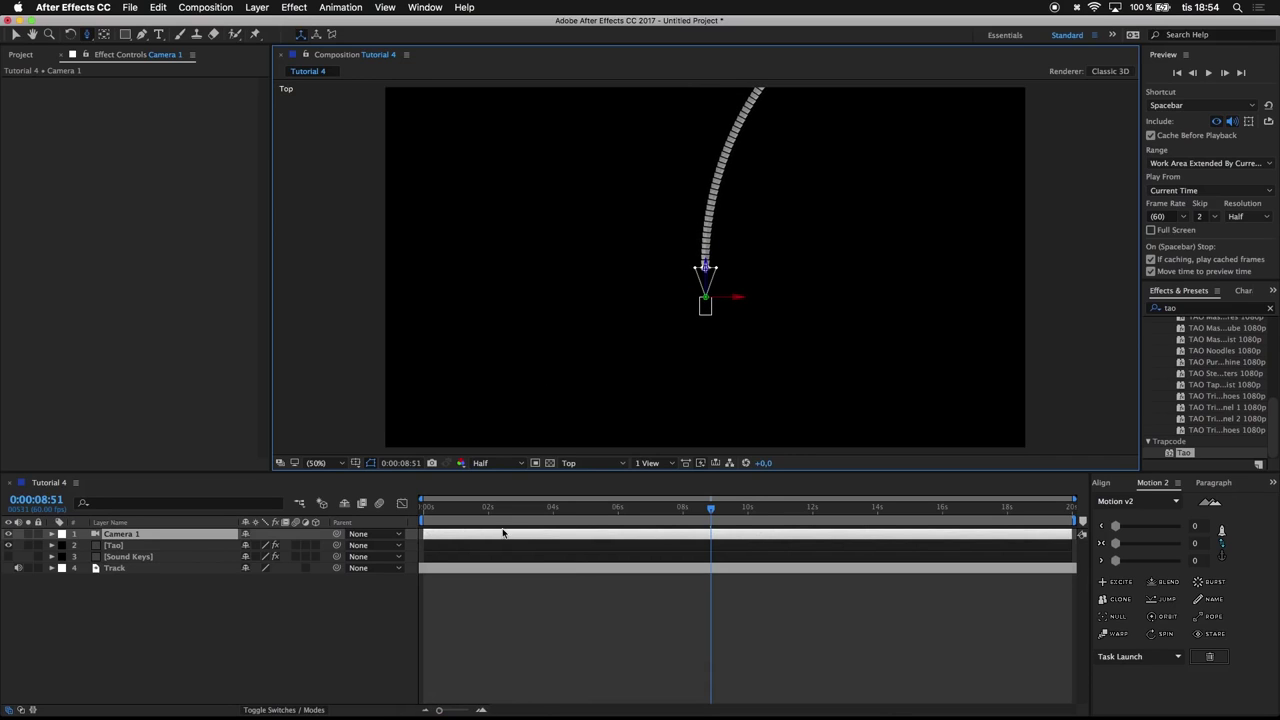
Frame the entire curved tunnel in the Top view using the Track XY and Track Z Camera tools
left_click(87, 34)
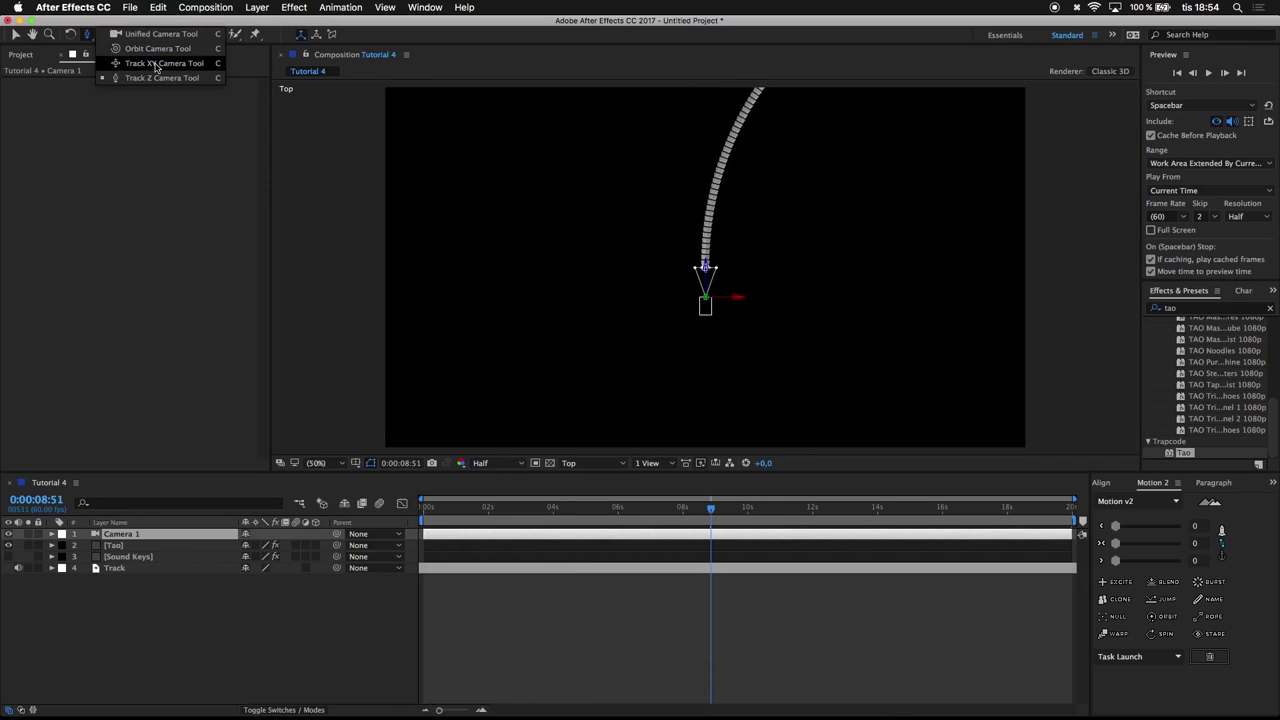
left_click(155, 66)
left_click_drag(631, 151, 593, 266)
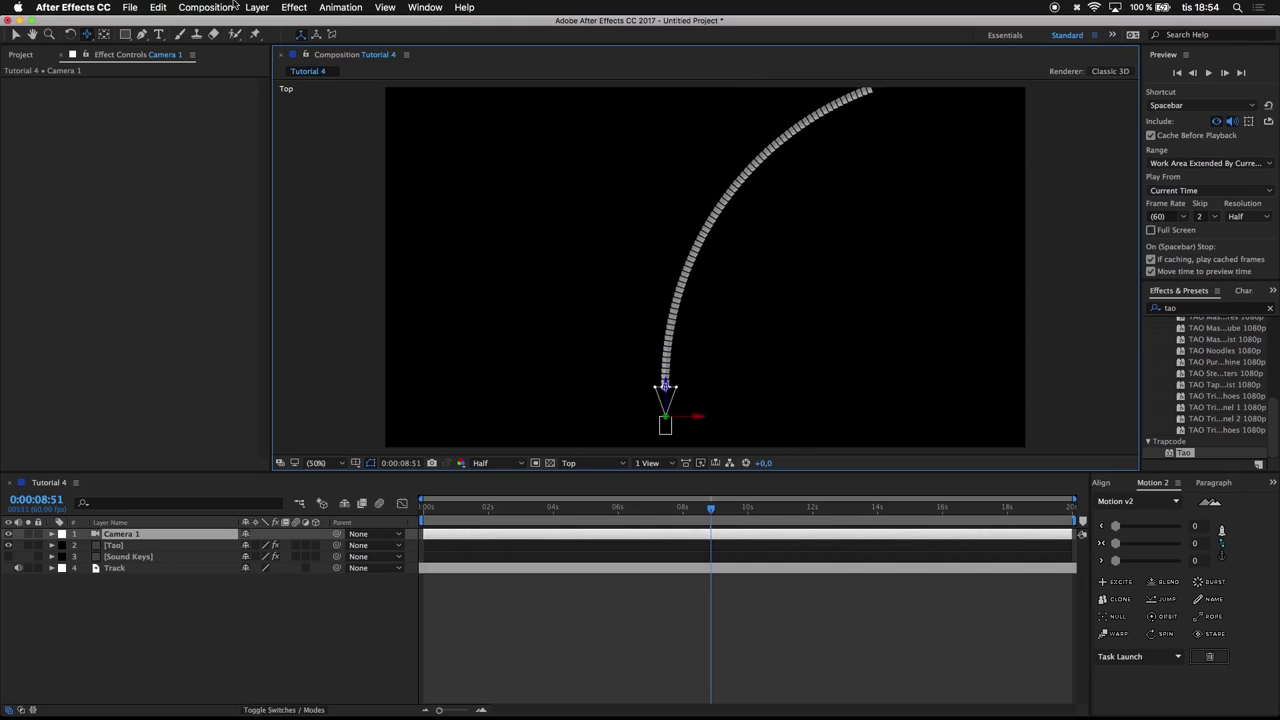
left_click(87, 34)
left_click(128, 78)
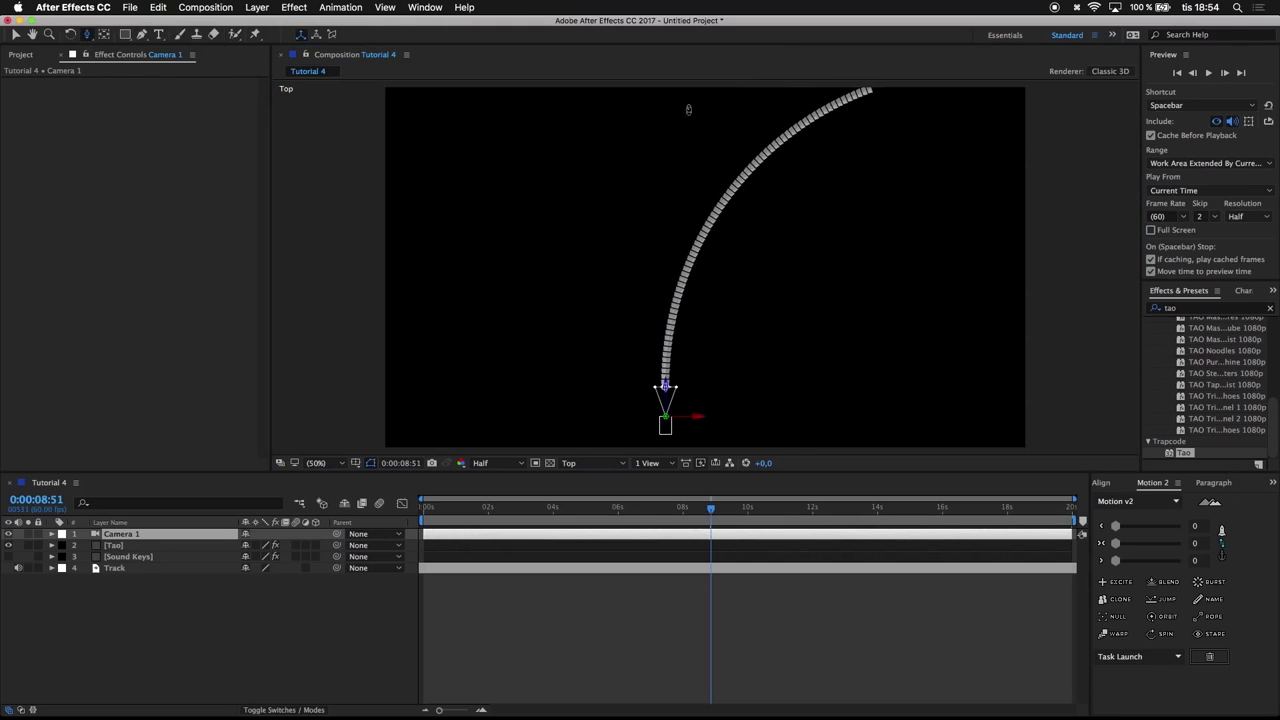
left_click_drag(716, 153, 666, 280)
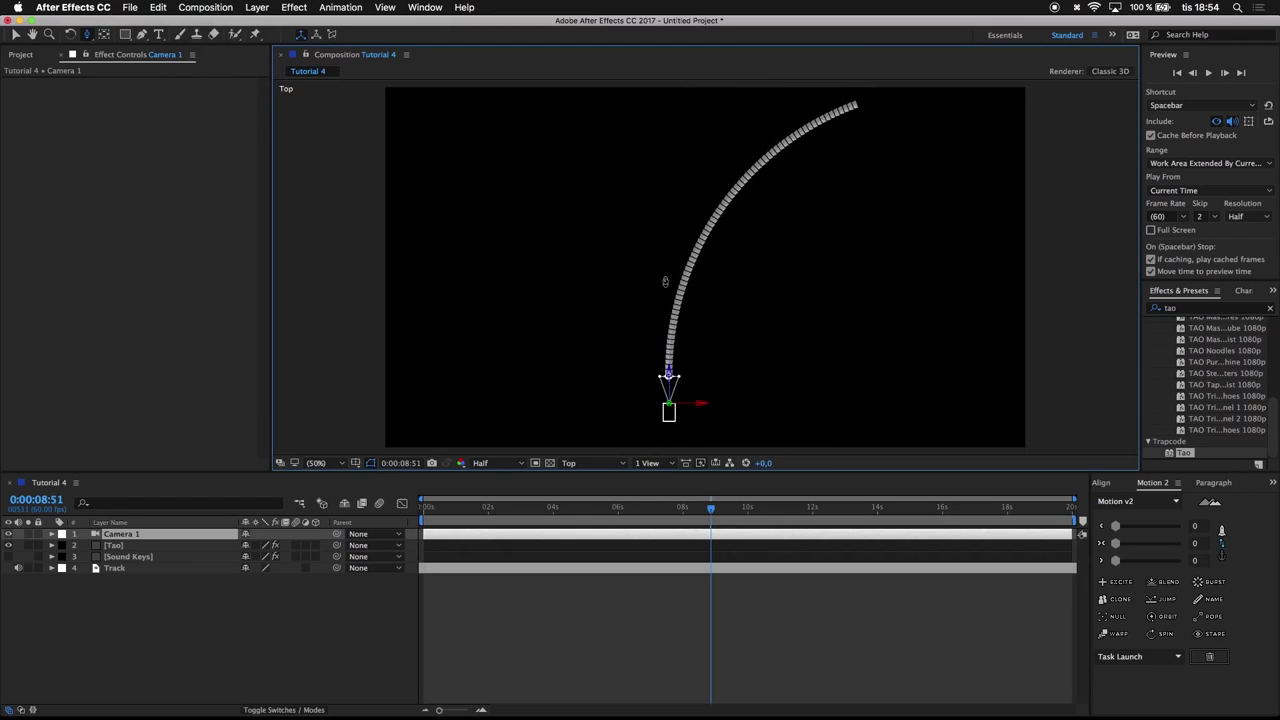
left_click_drag(89, 37, 150, 63)
left_click_drag(727, 215, 715, 219)
Restore the Selection tool and return the composition view to Active Camera
left_click(15, 34)
left_click(576, 464)
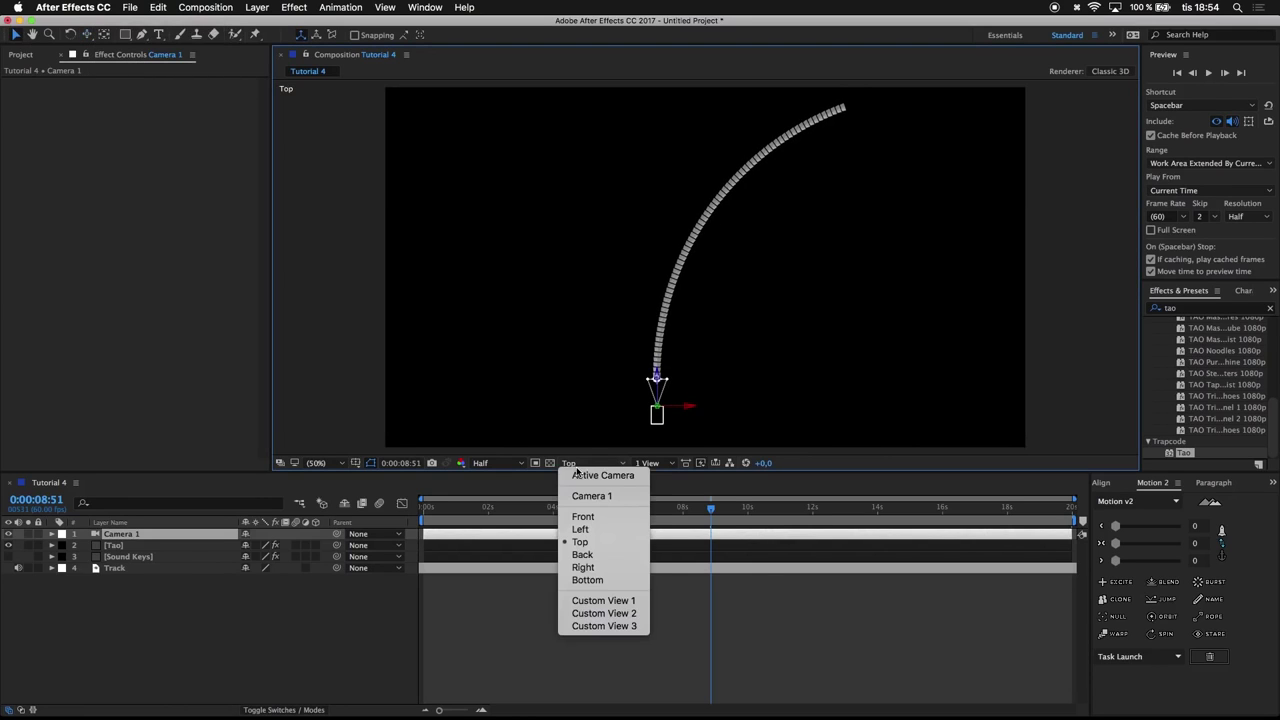
left_click(600, 476)
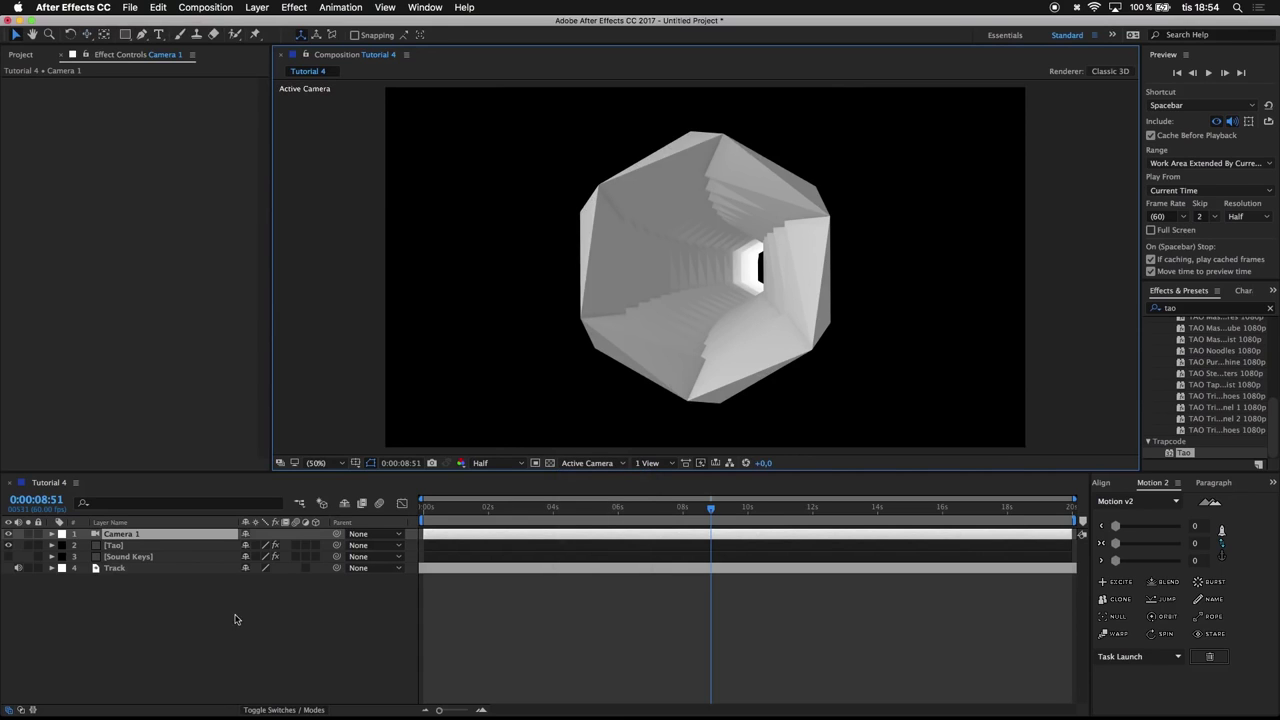
Set the Tao layer's Fractal Displacement Amplitude to 85 and Frequency to 50
left_click(111, 549)
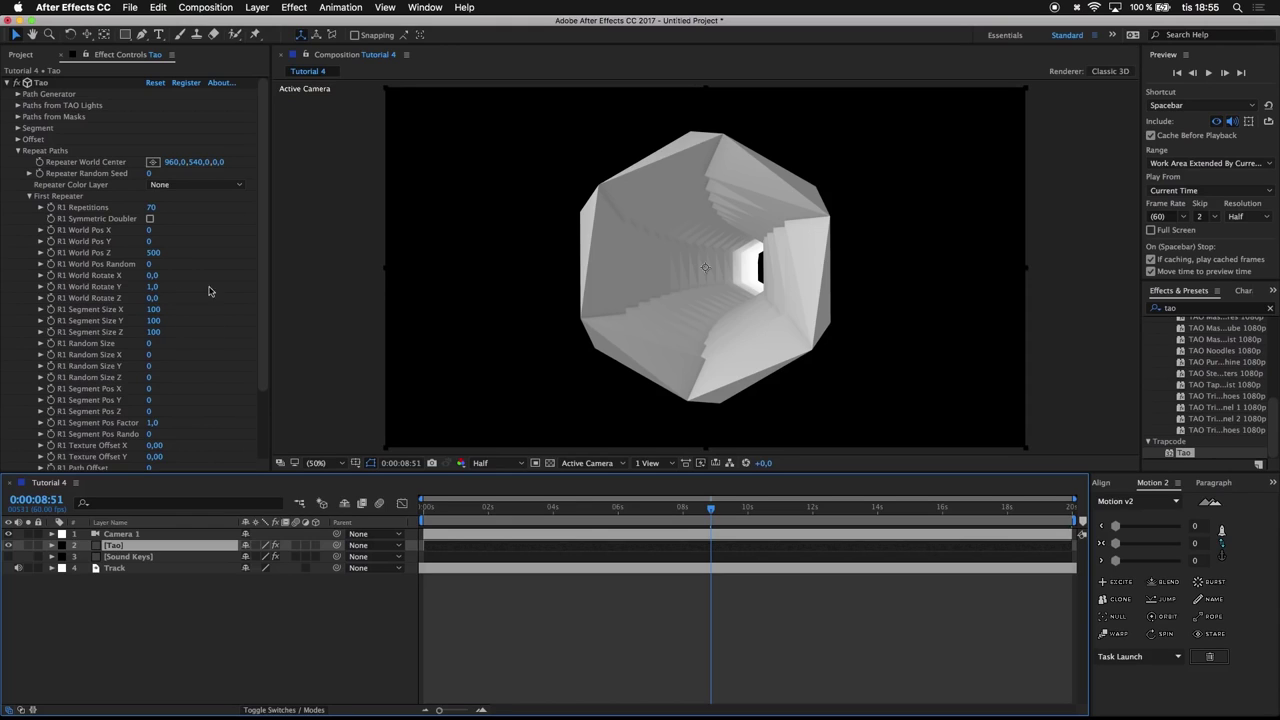
left_click(17, 150)
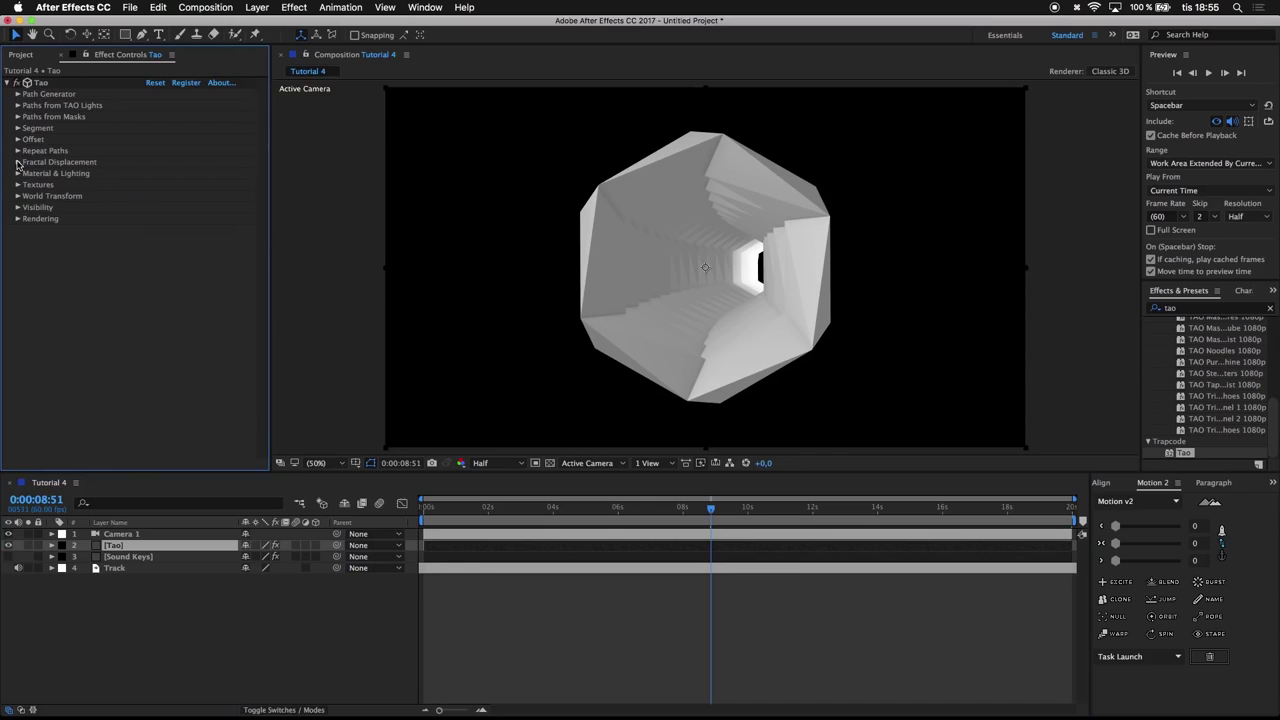
left_click(17, 162)
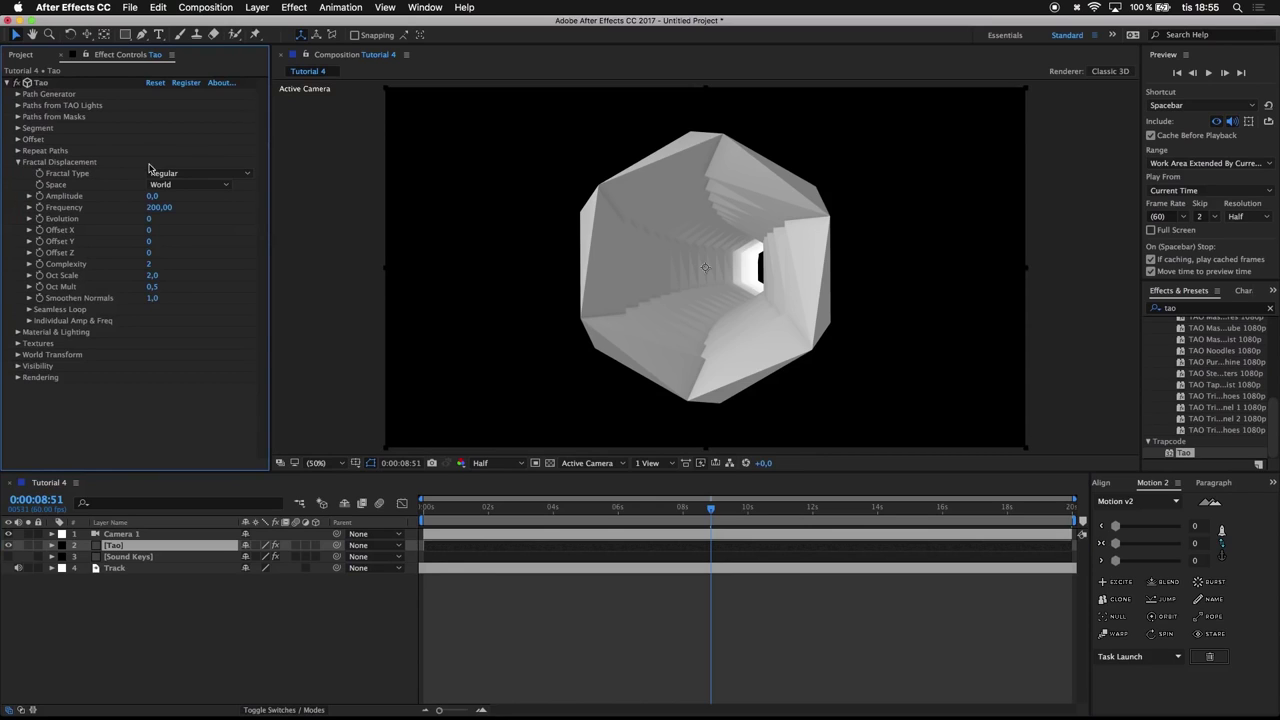
left_click(152, 197)
type("85")
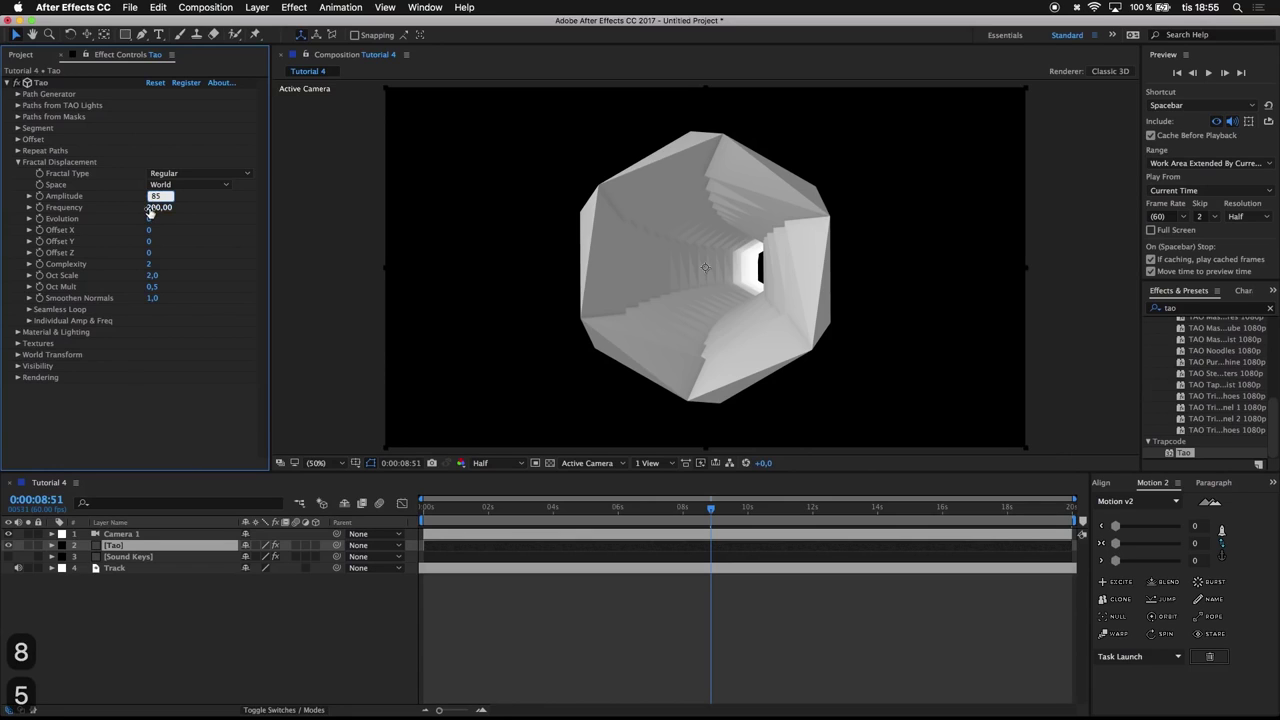
key("Tab")
type("50")
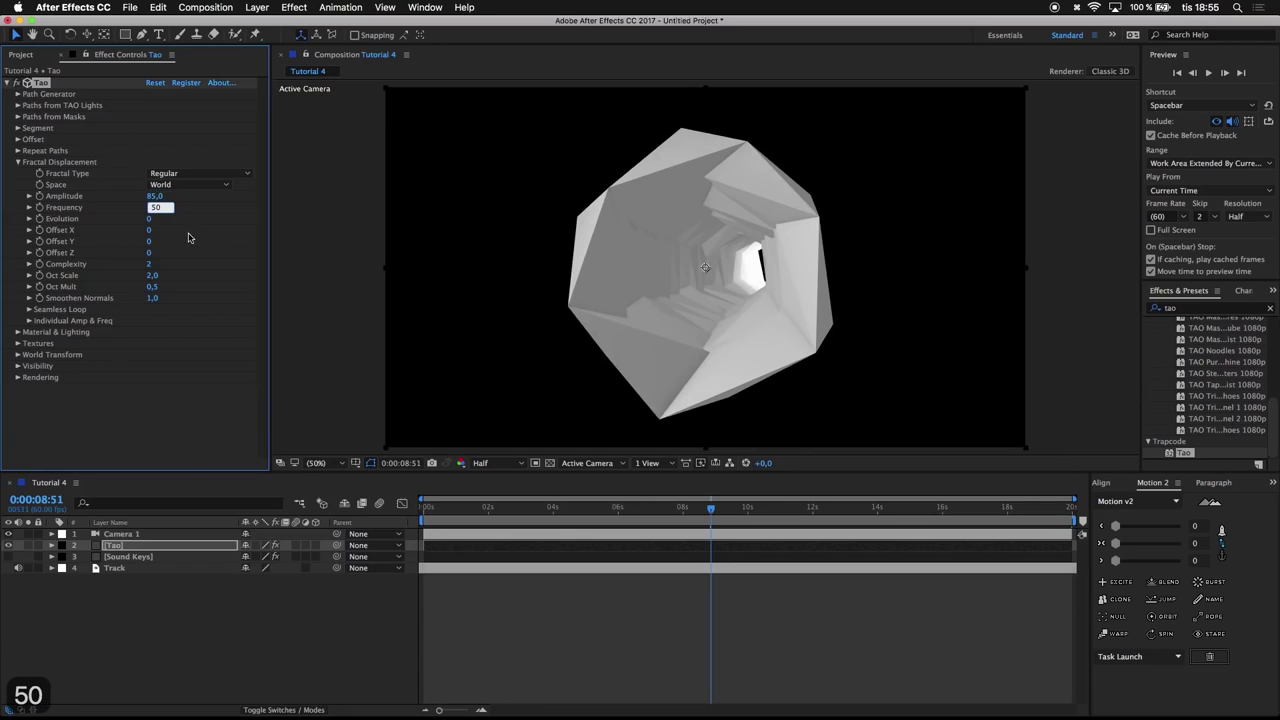
key("Return")
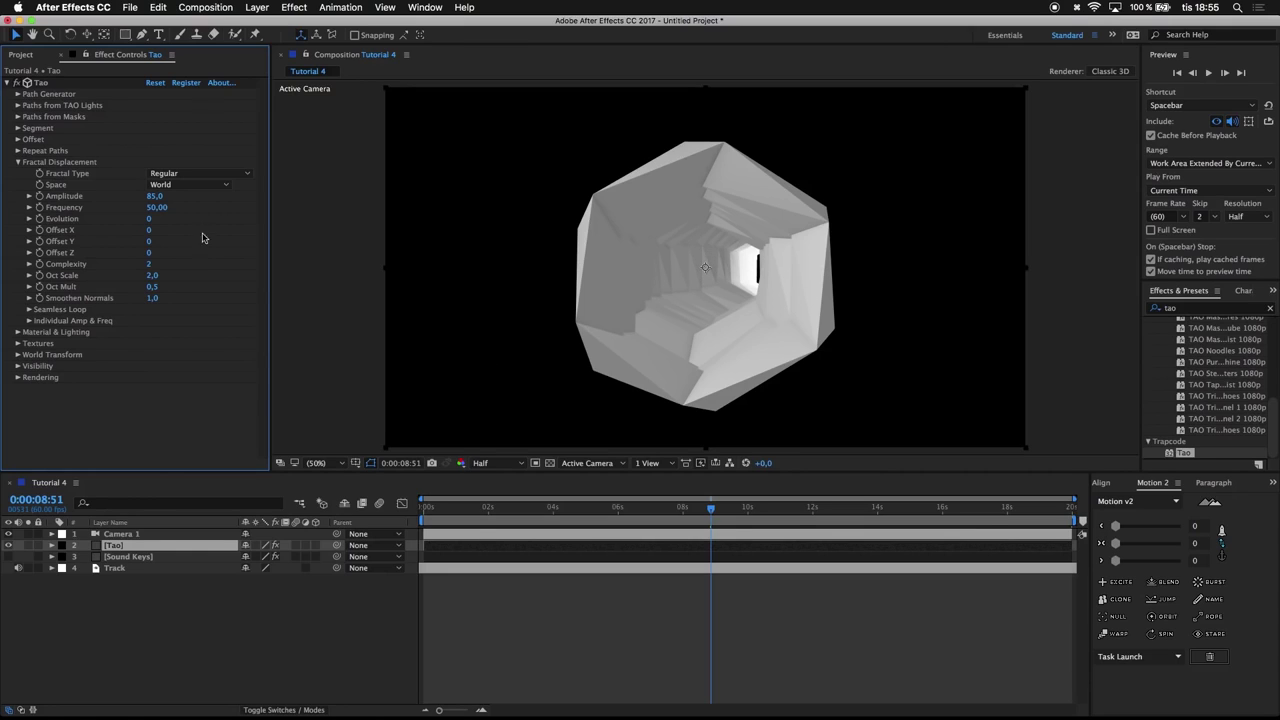
Try a different Fractal Displacement Amplitude on Tao, undo the change and collapse the Fractal Displacement settings
left_click_drag(156, 196, 205, 195)
key("super+z")
left_click(17, 162)
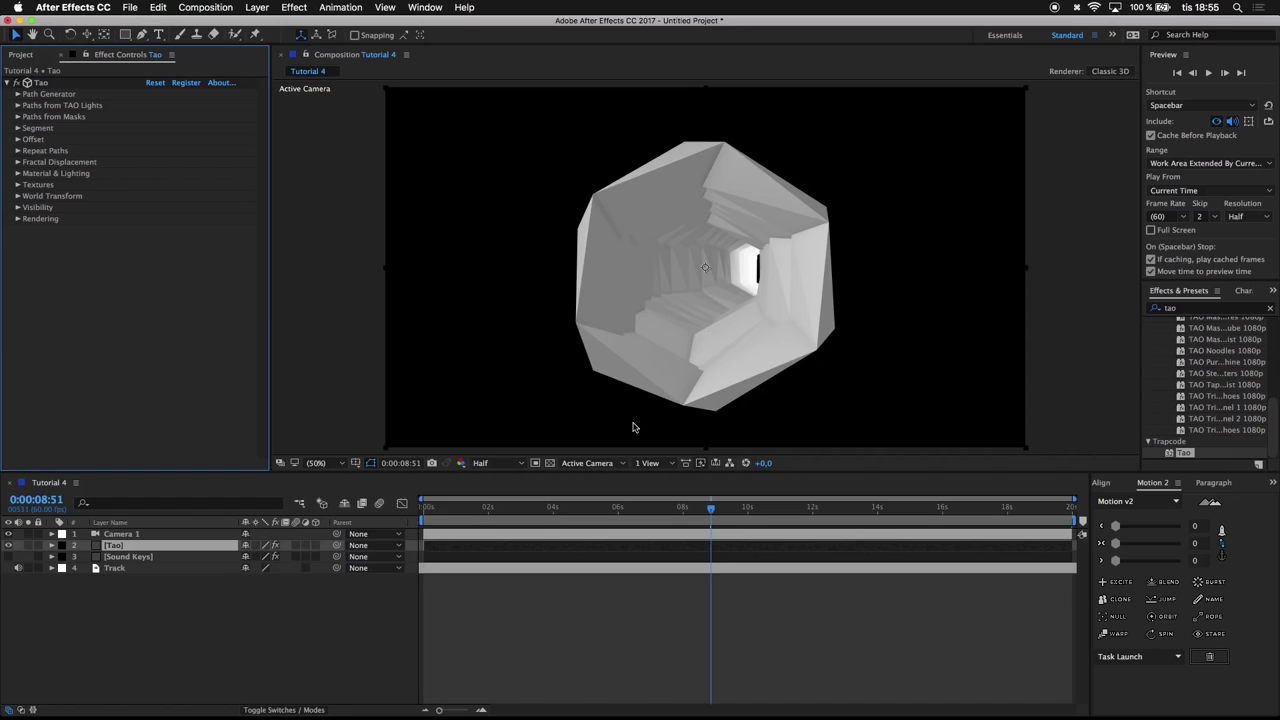
Add a null object to the composition and rename it Control
right_click(287, 650)
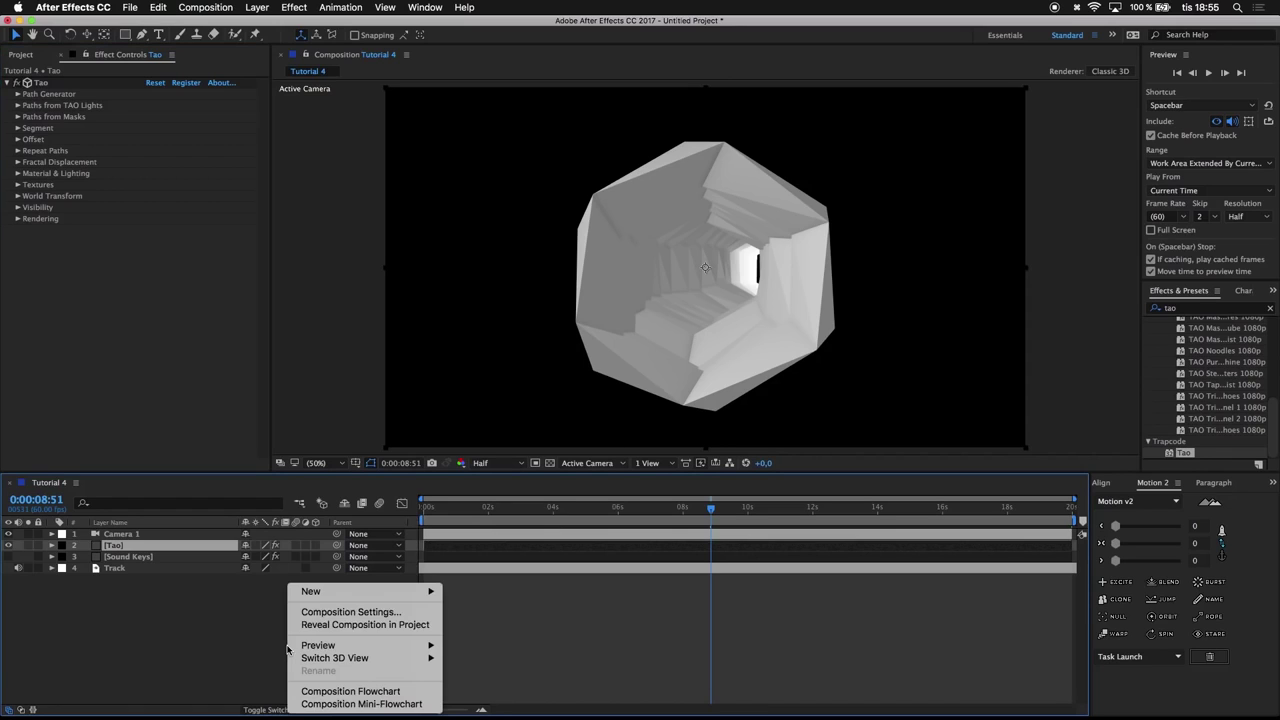
mouse_move(310, 591)
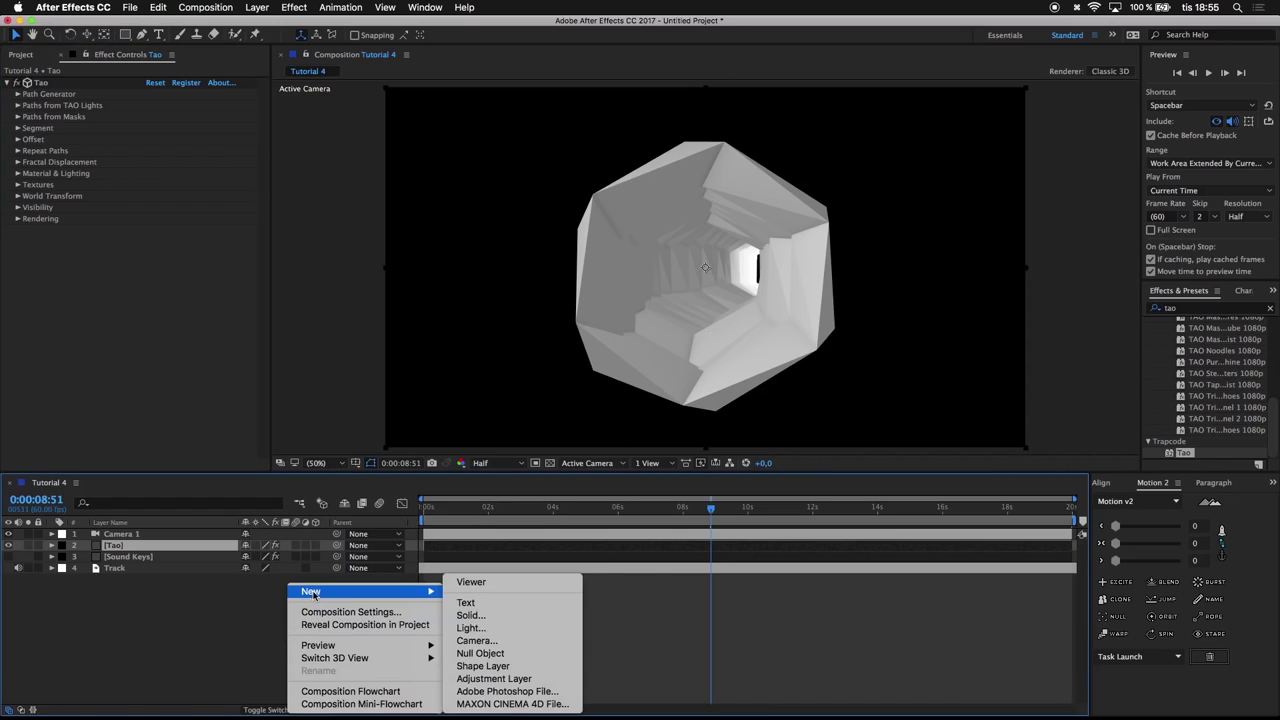
left_click(478, 653)
left_click_drag(142, 548, 140, 537)
key("Return")
type("Control")
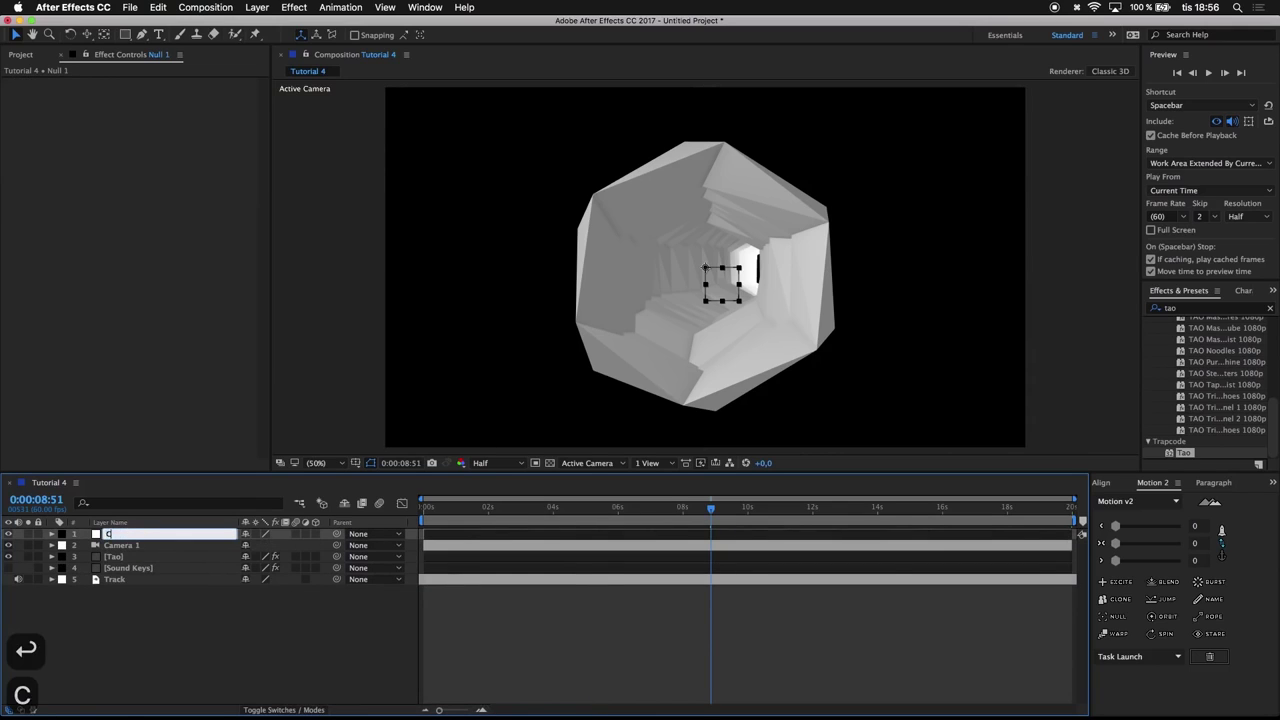
left_click(138, 620)
Make the Control null a 3D layer and parent Camera 1 to it
left_click(316, 535)
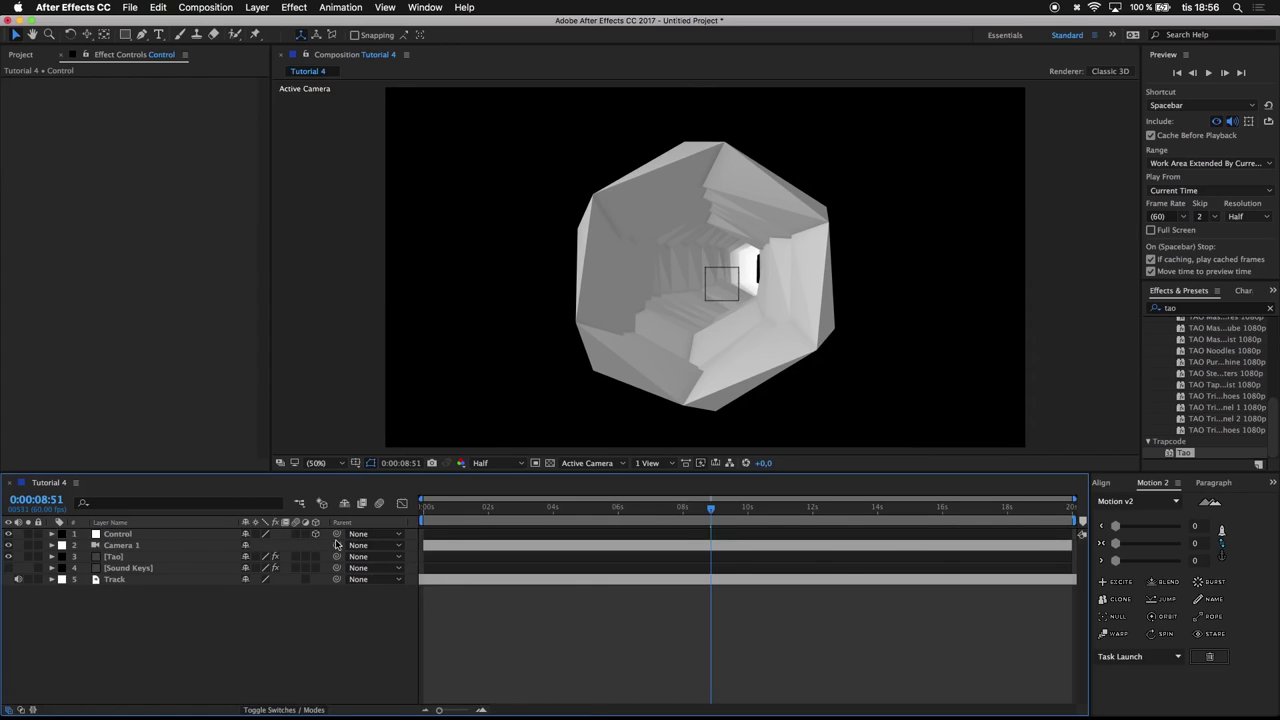
left_click_drag(337, 548, 115, 534)
Set Scale and Position keyframes on the Control null at 0:00:00:00
left_click(532, 505)
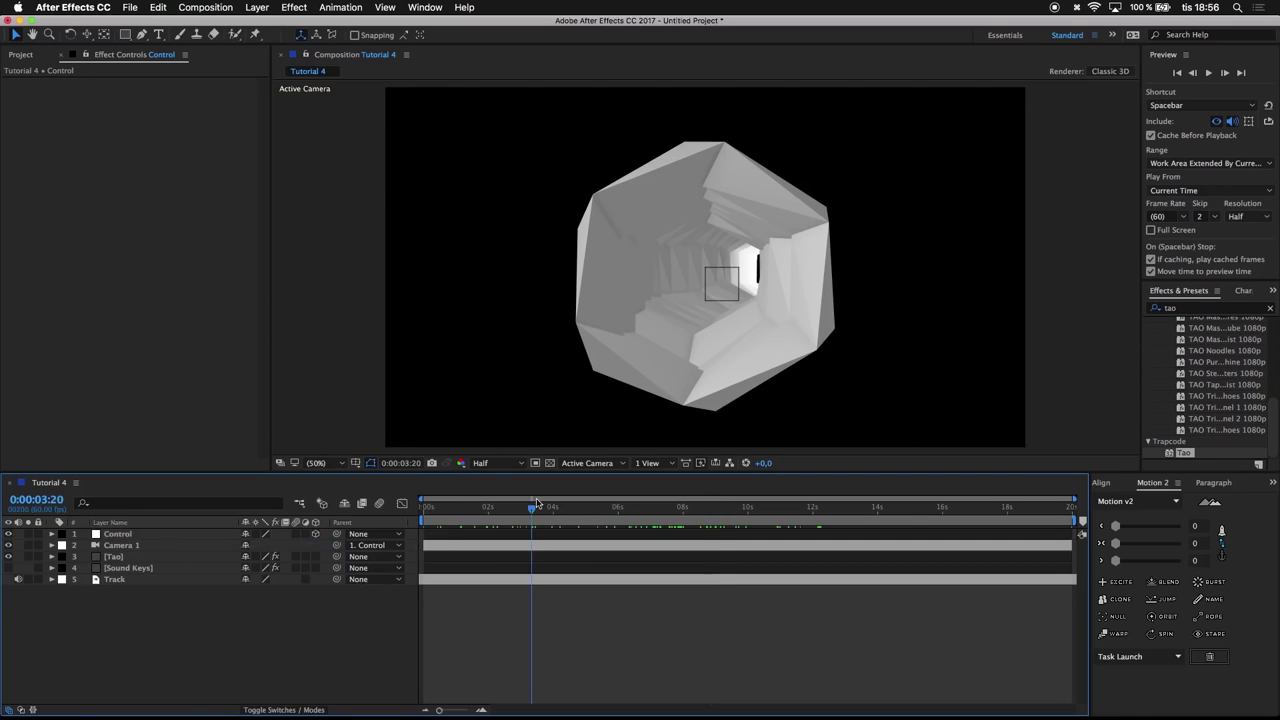
left_click_drag(533, 506, 209, 486)
left_click(111, 535)
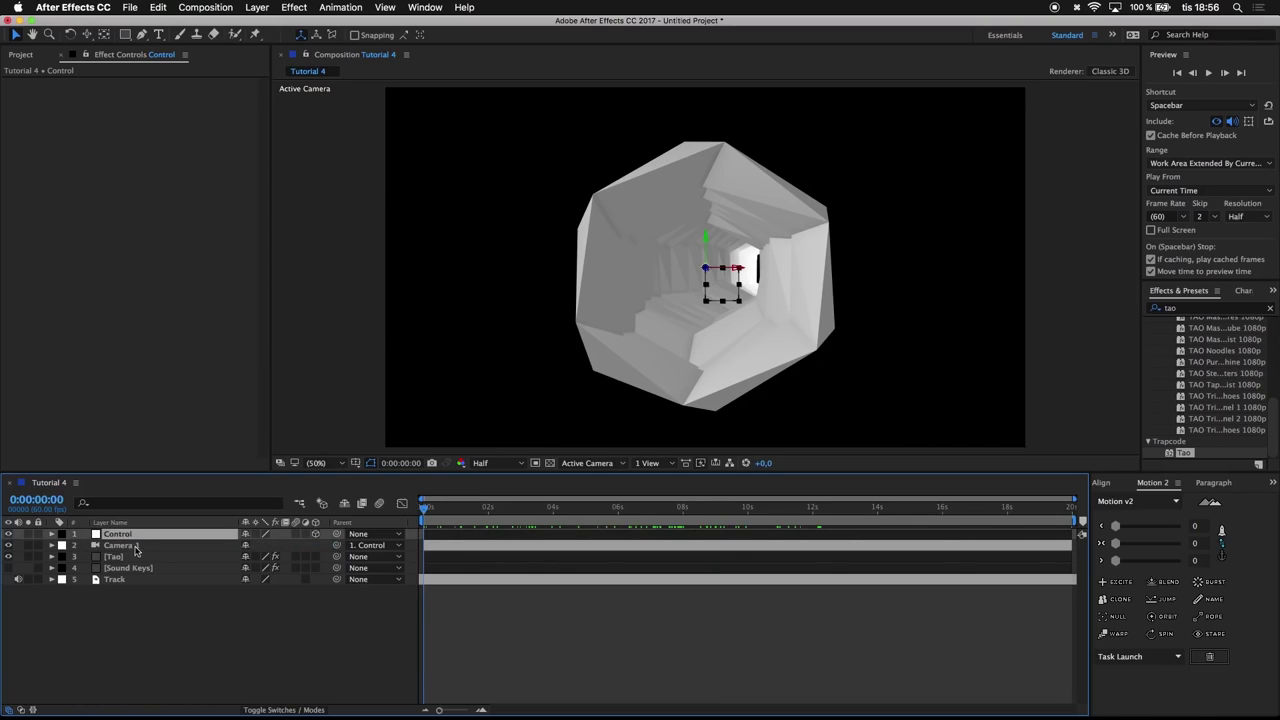
key("s")
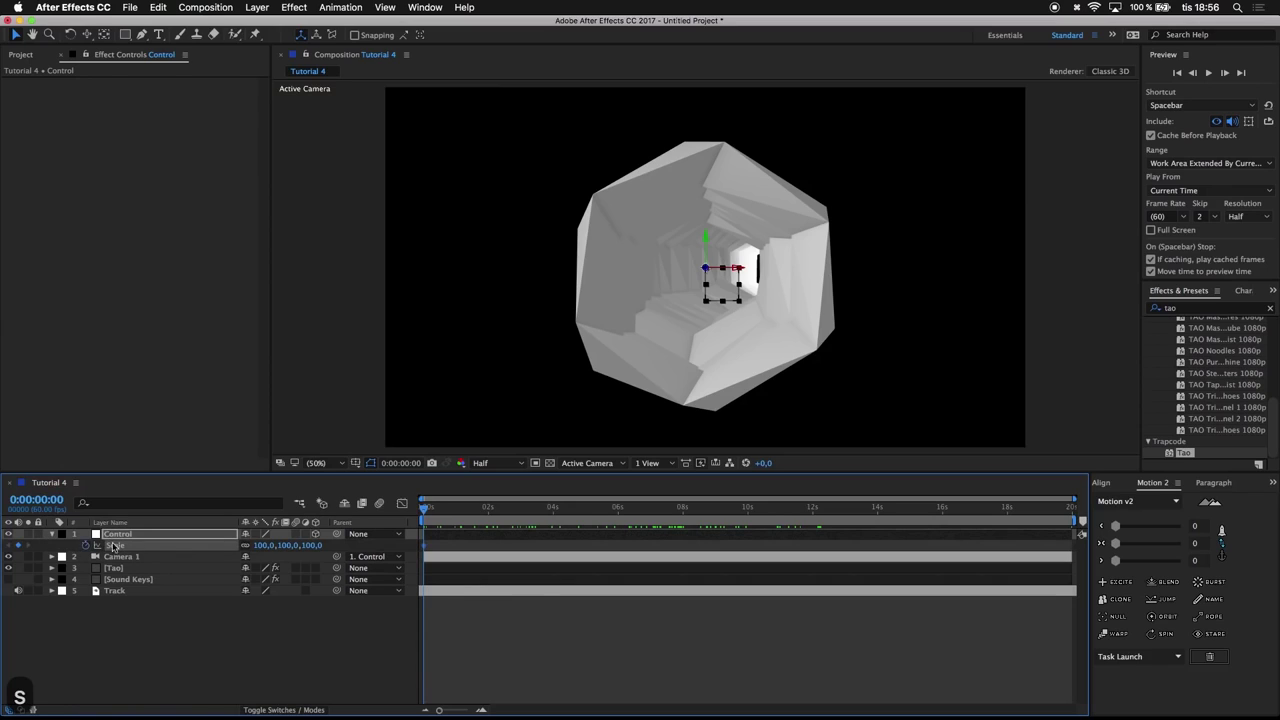
key("p")
left_click(96, 545)
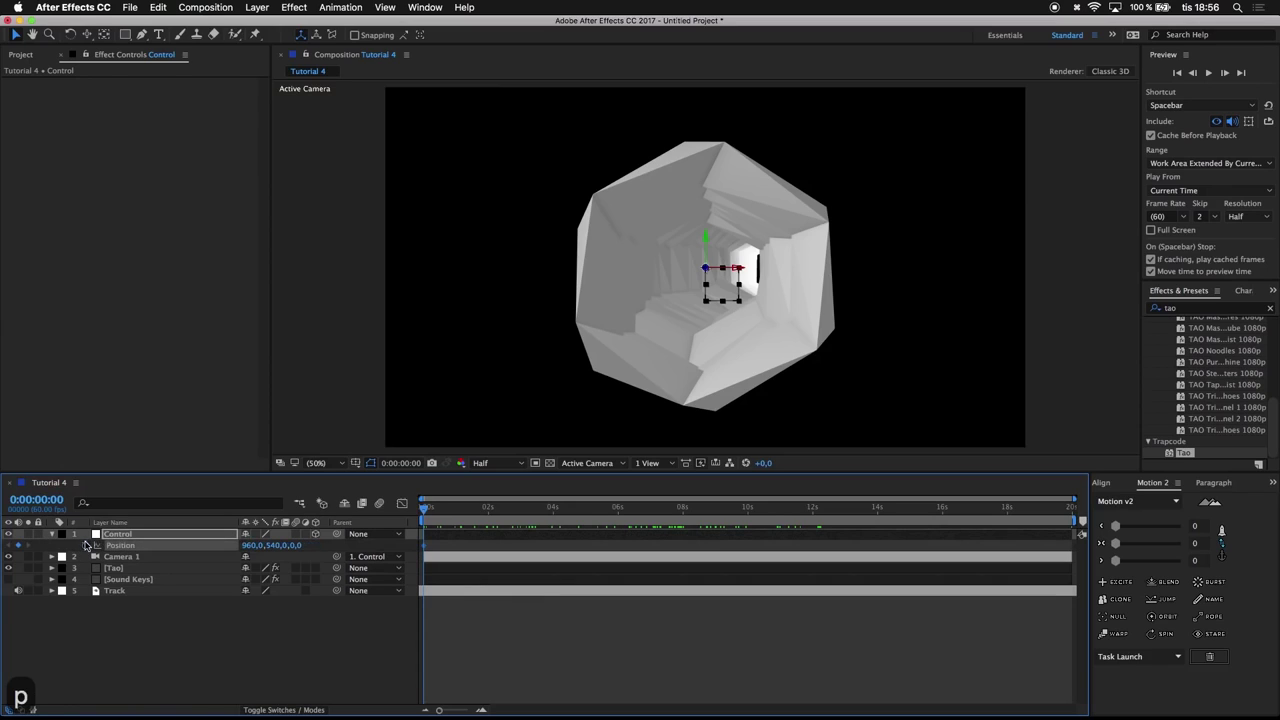
Keyframe the Control null's X, Y and Z Rotation at 0:00:00:00 and reveal all its keyframed properties
key("r")
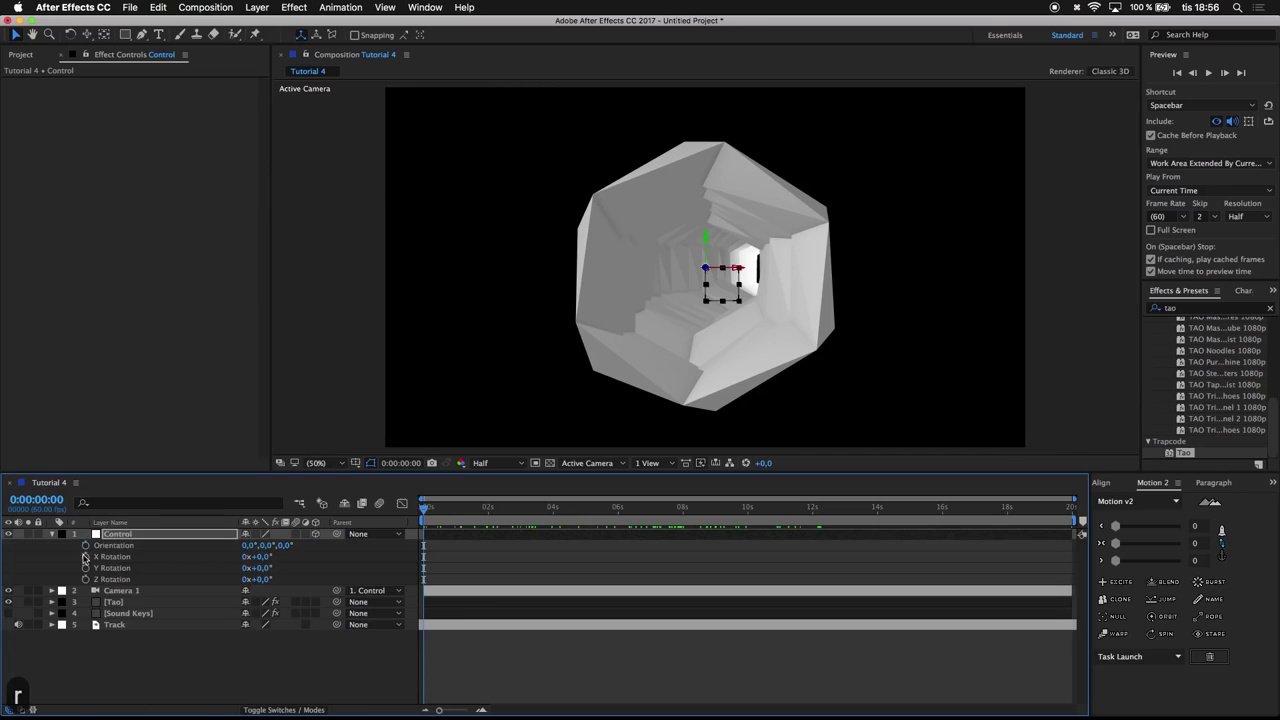
left_click(85, 557)
left_click(85, 568)
left_click(85, 579)
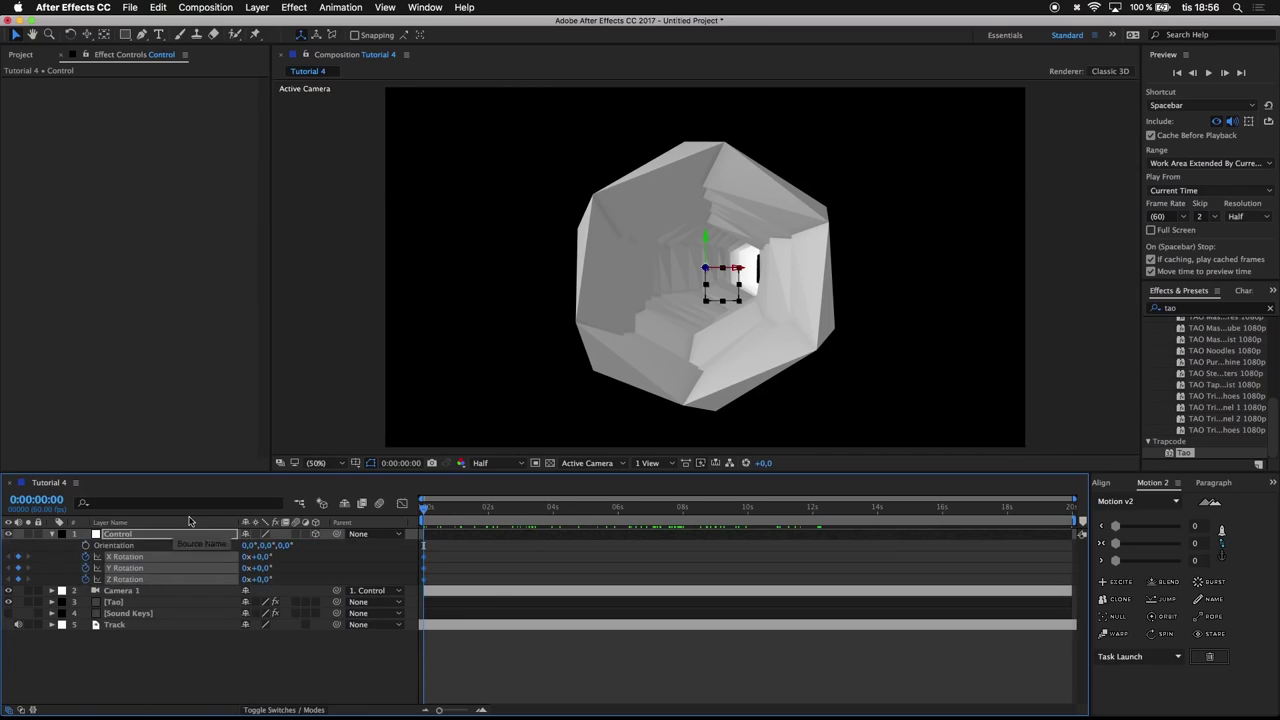
left_click(153, 535)
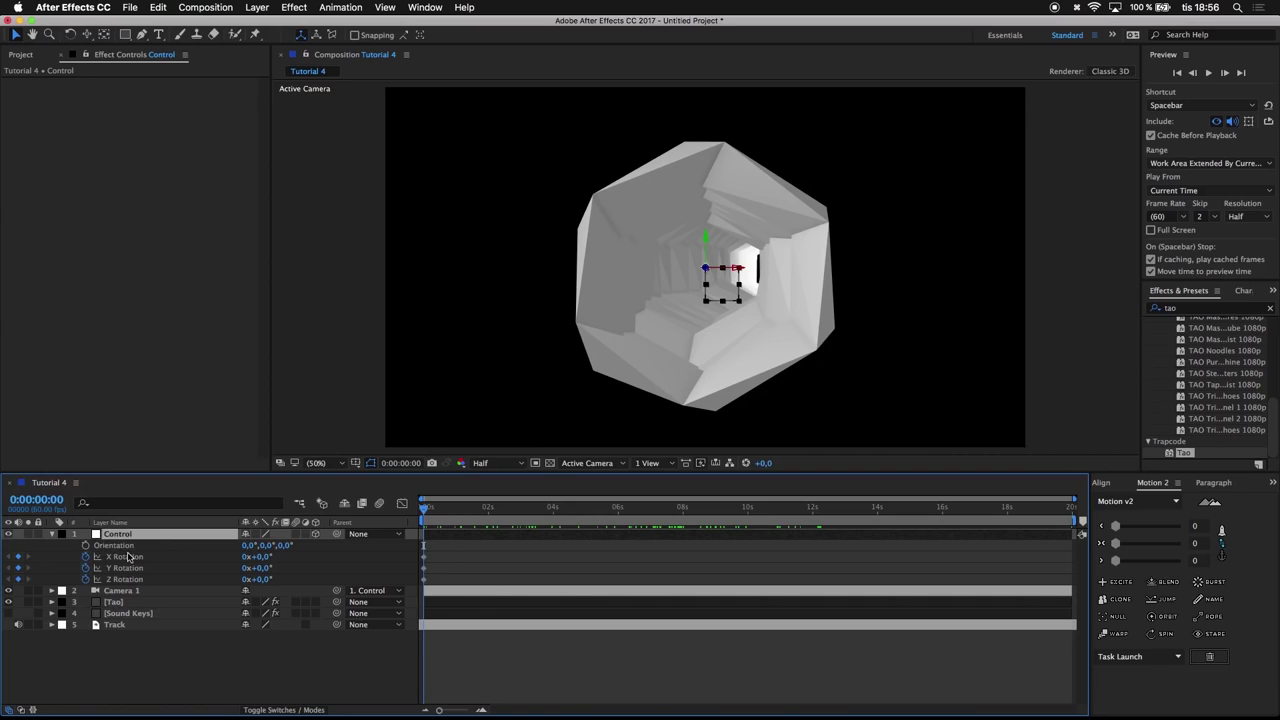
key("u")
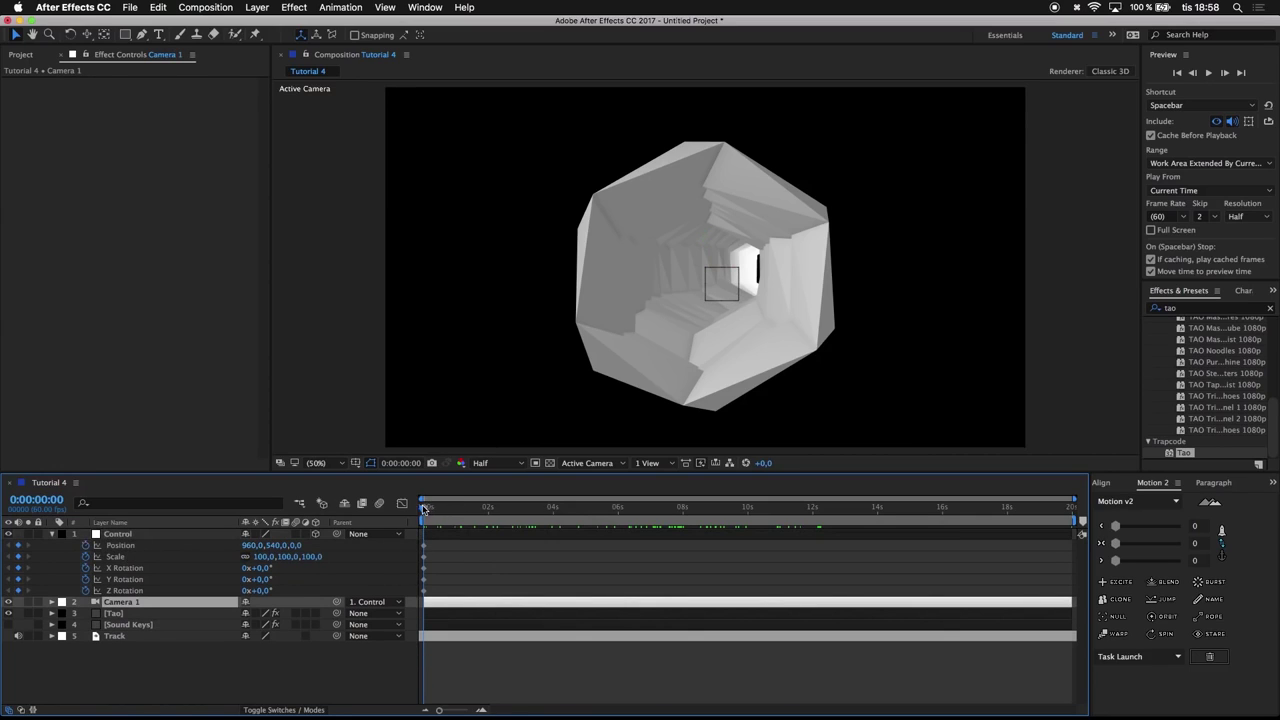
Move Camera 1 inside the tunnel by setting its Z position to -937.7, and collapse its properties
left_click(52, 602)
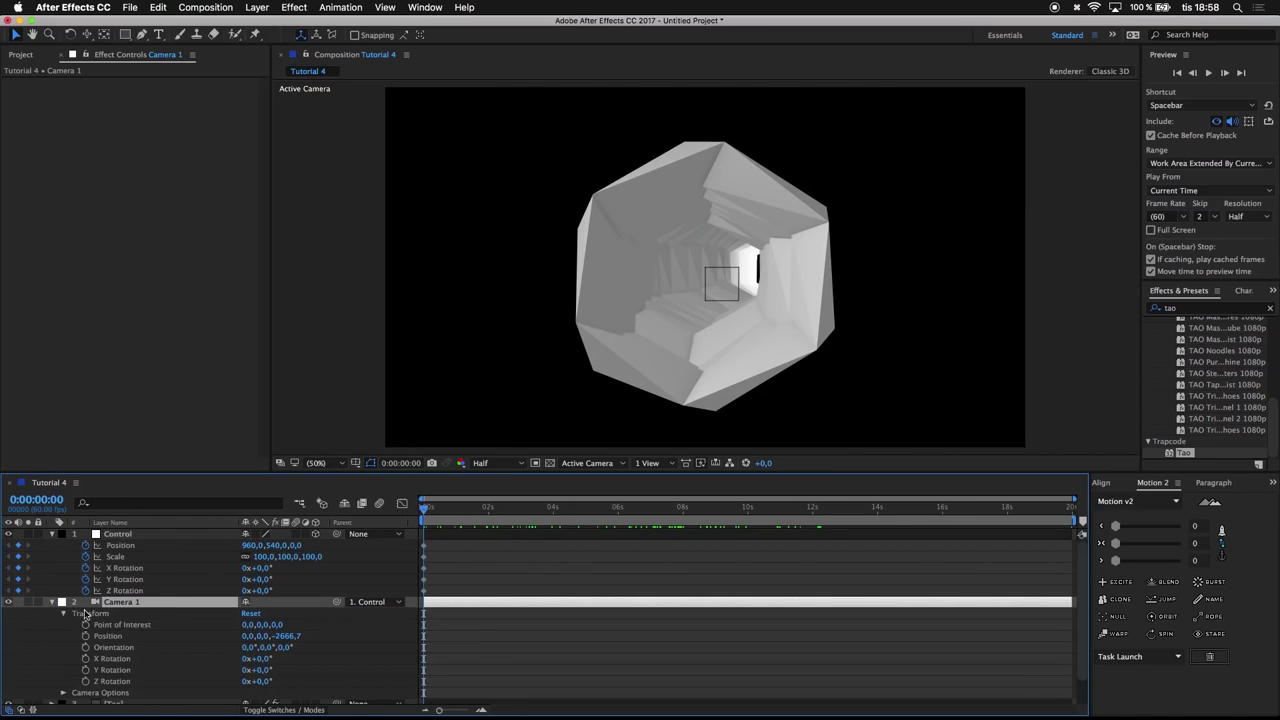
left_click_drag(275, 637, 370, 640)
left_click_drag(1136, 470, 1170, 455)
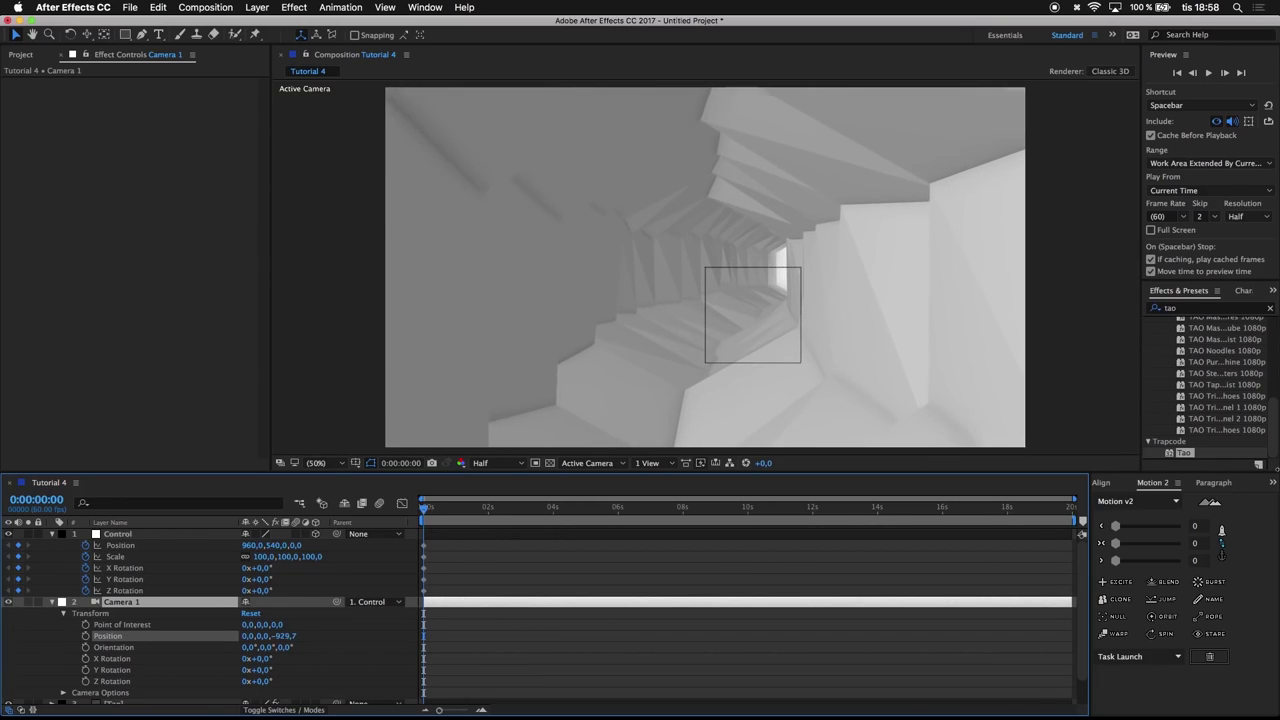
left_click_drag(1277, 467, 1272, 472)
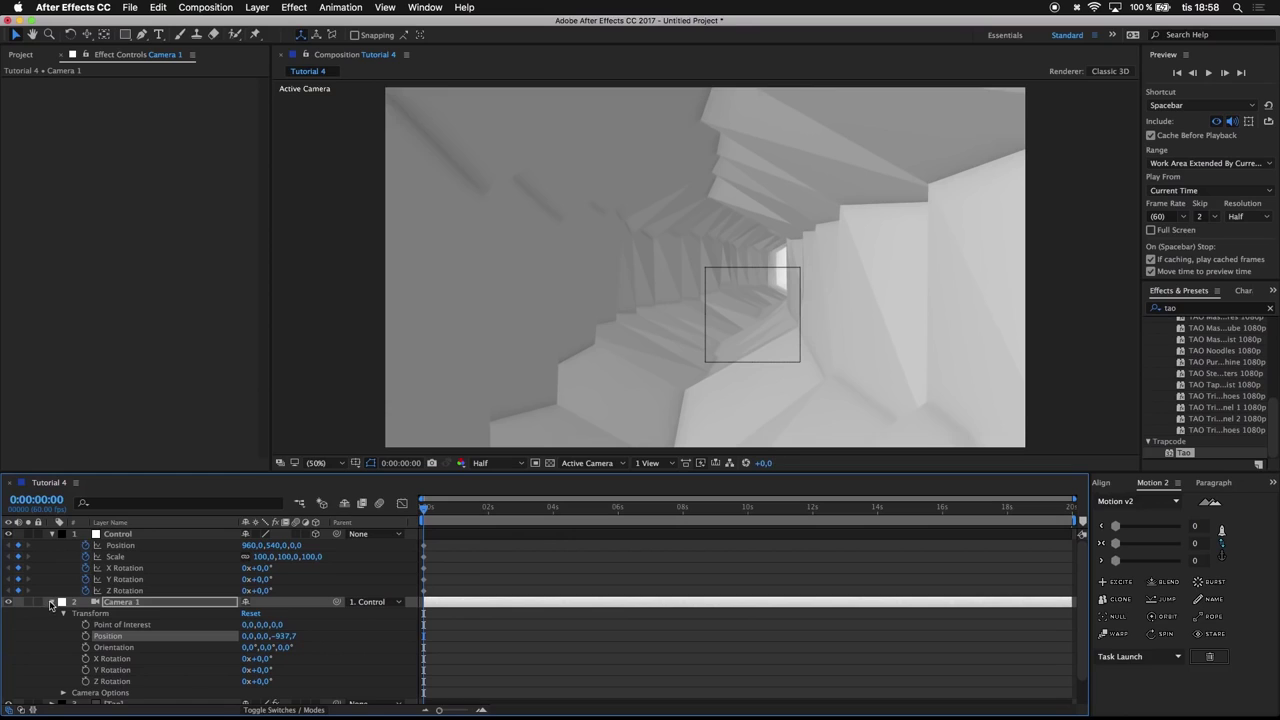
left_click(51, 602)
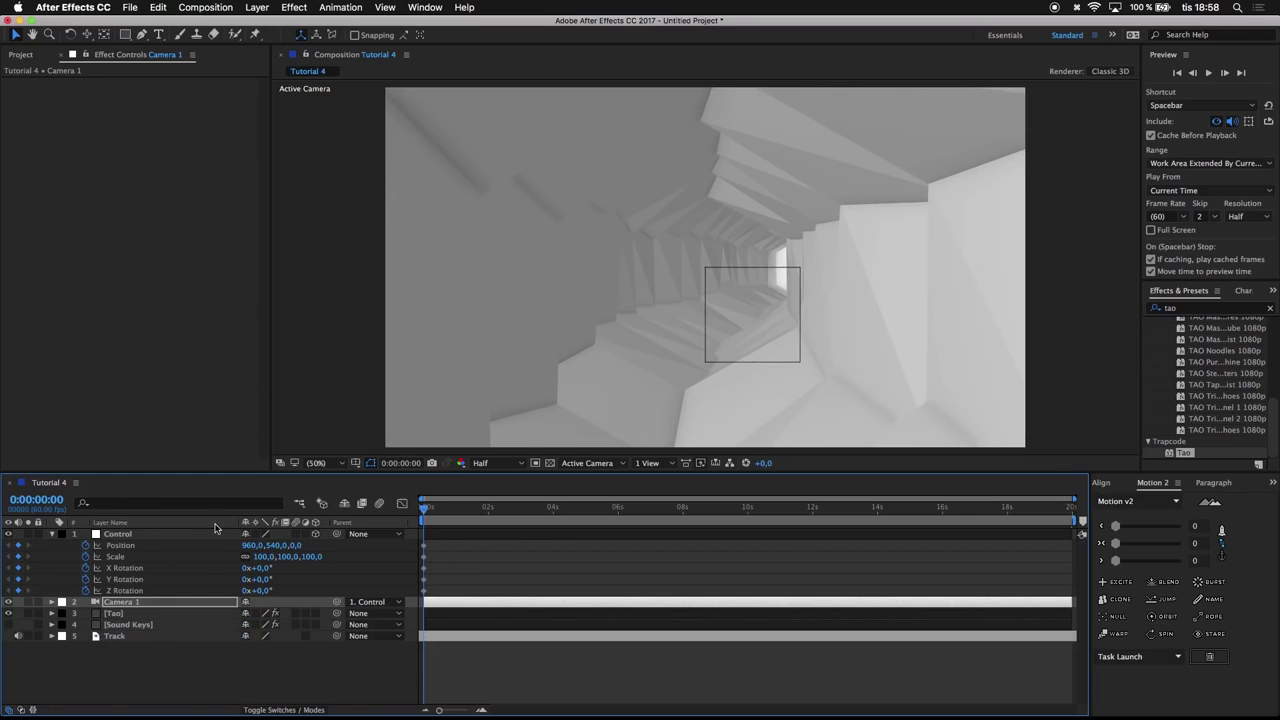
With the Control null selected, show the composition in the Top view over the transparency grid and go to 0:00:19:59
left_click(161, 536)
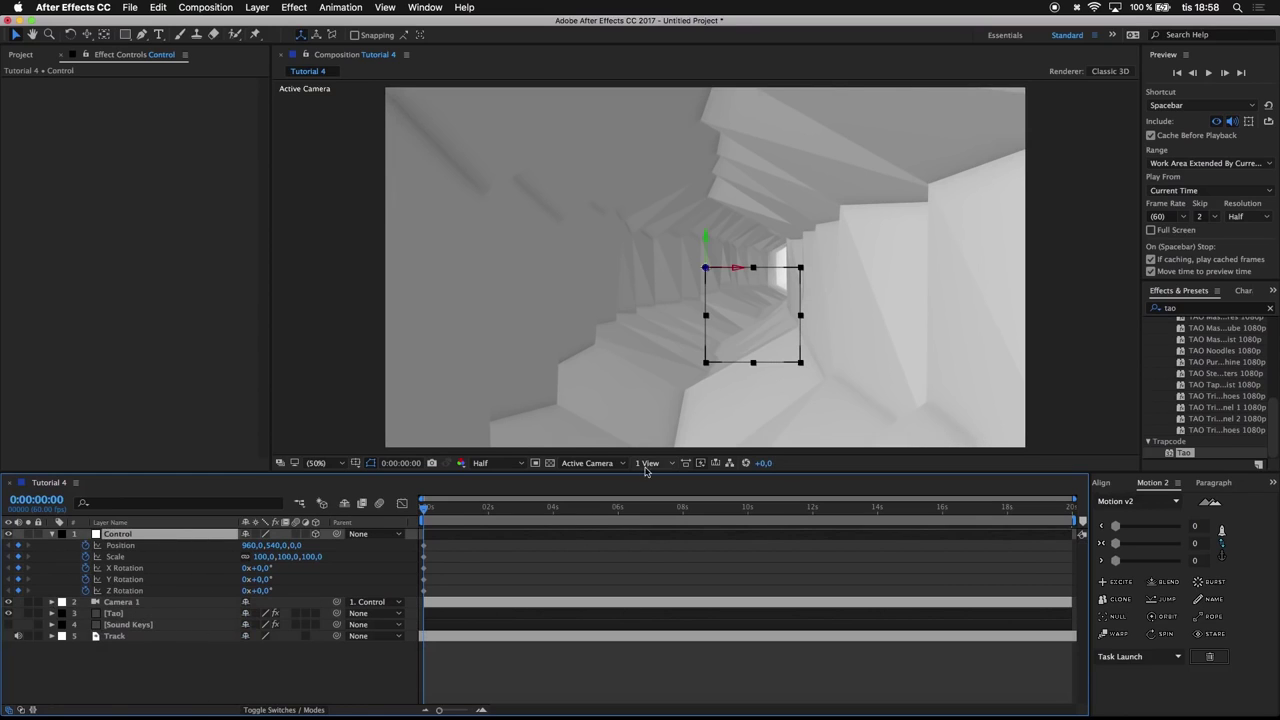
left_click(587, 464)
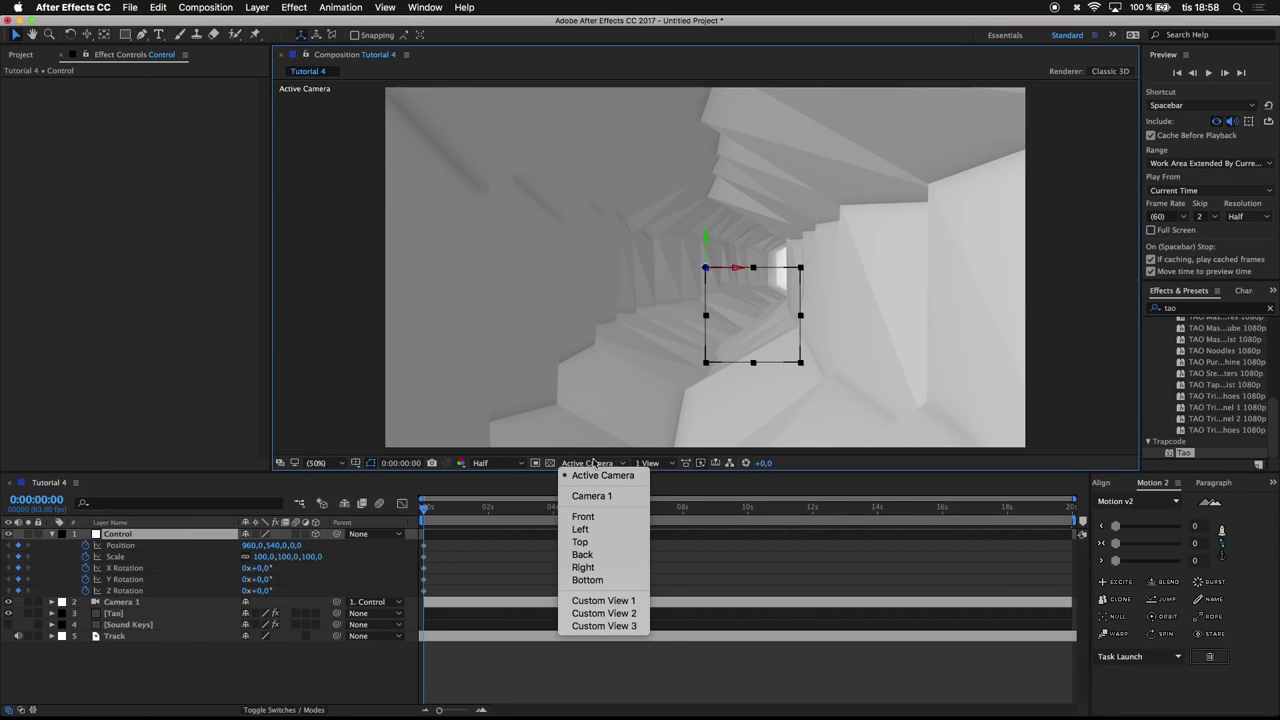
left_click(580, 542)
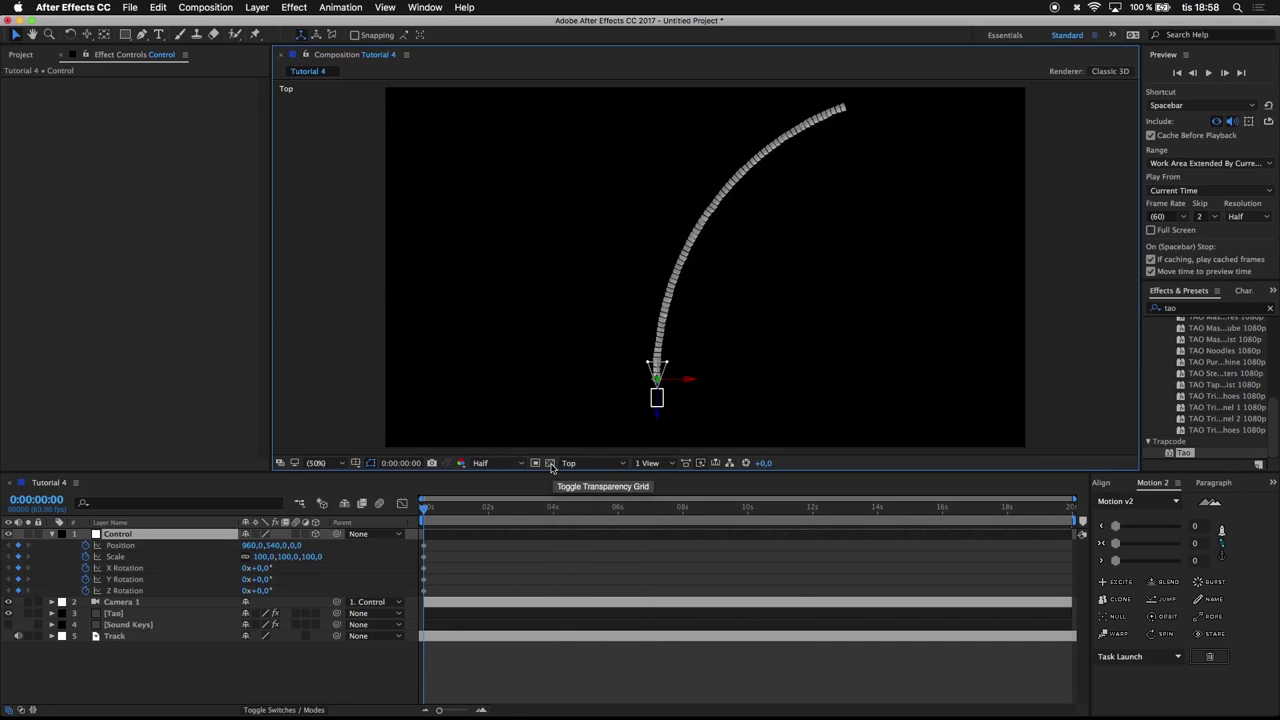
left_click(550, 464)
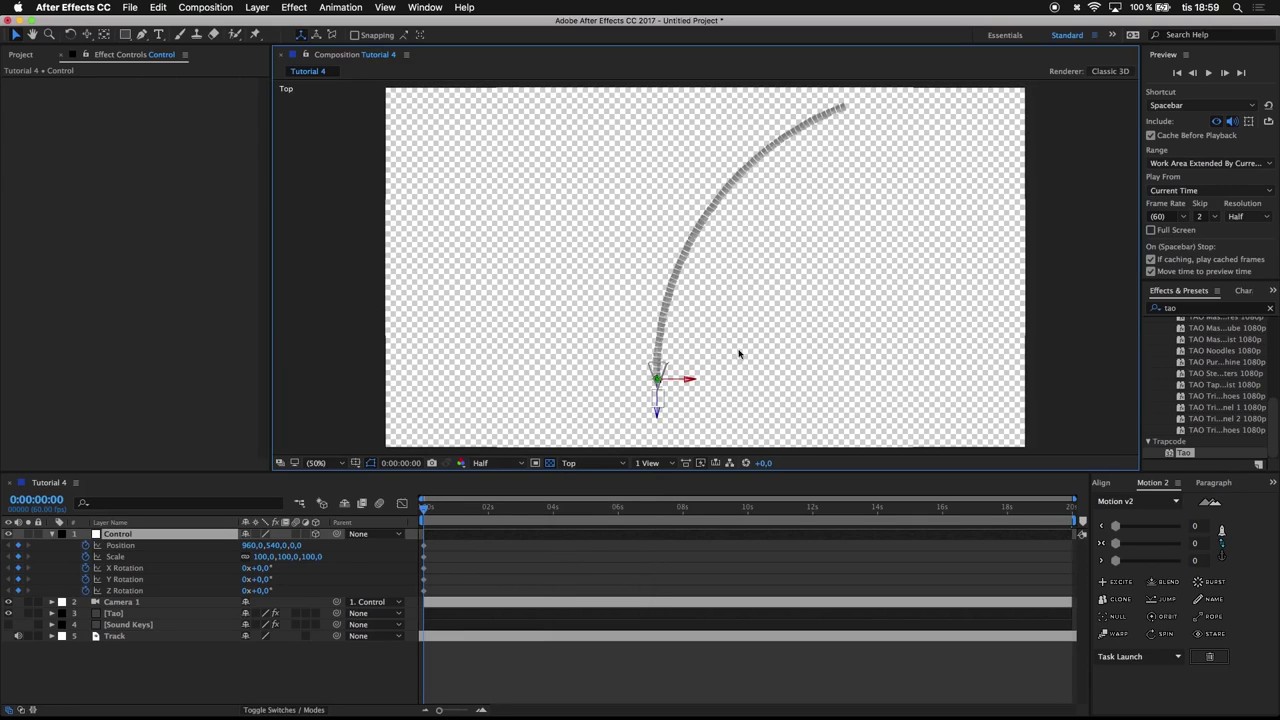
key("space")
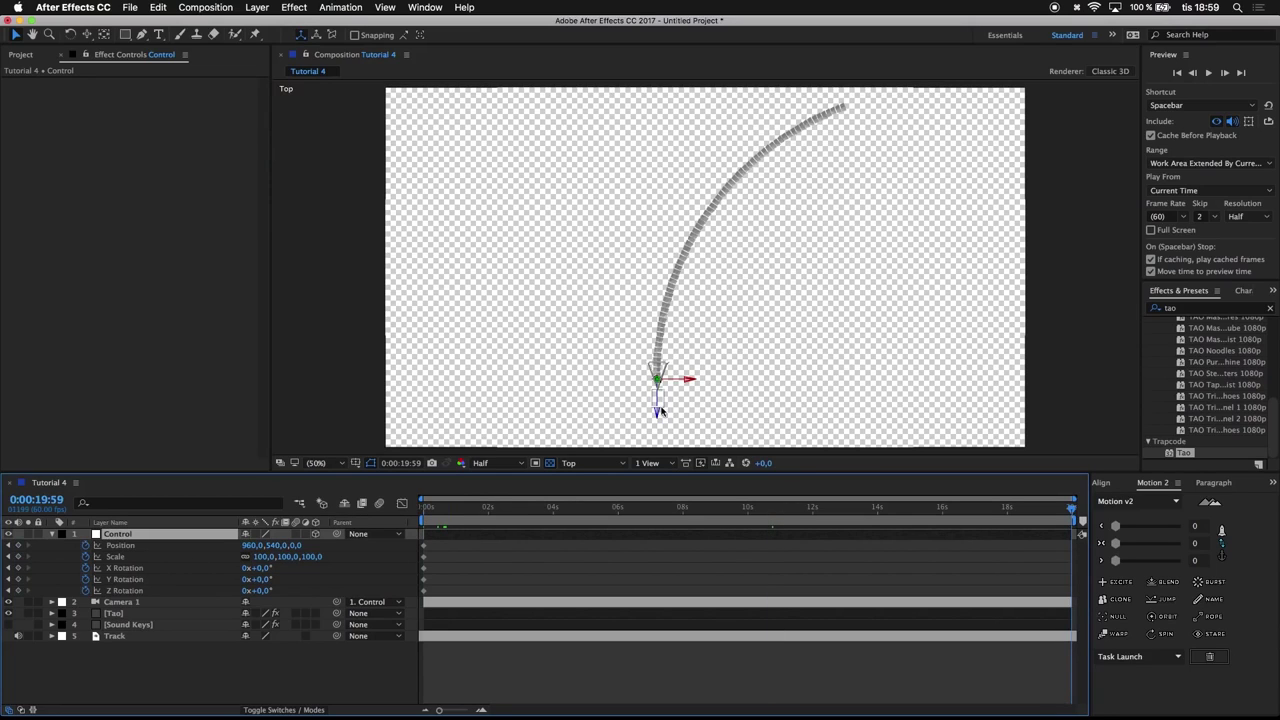
Undo the last changes to the Control null and remove its Position keyframe
key("super+z")
key("super+z")
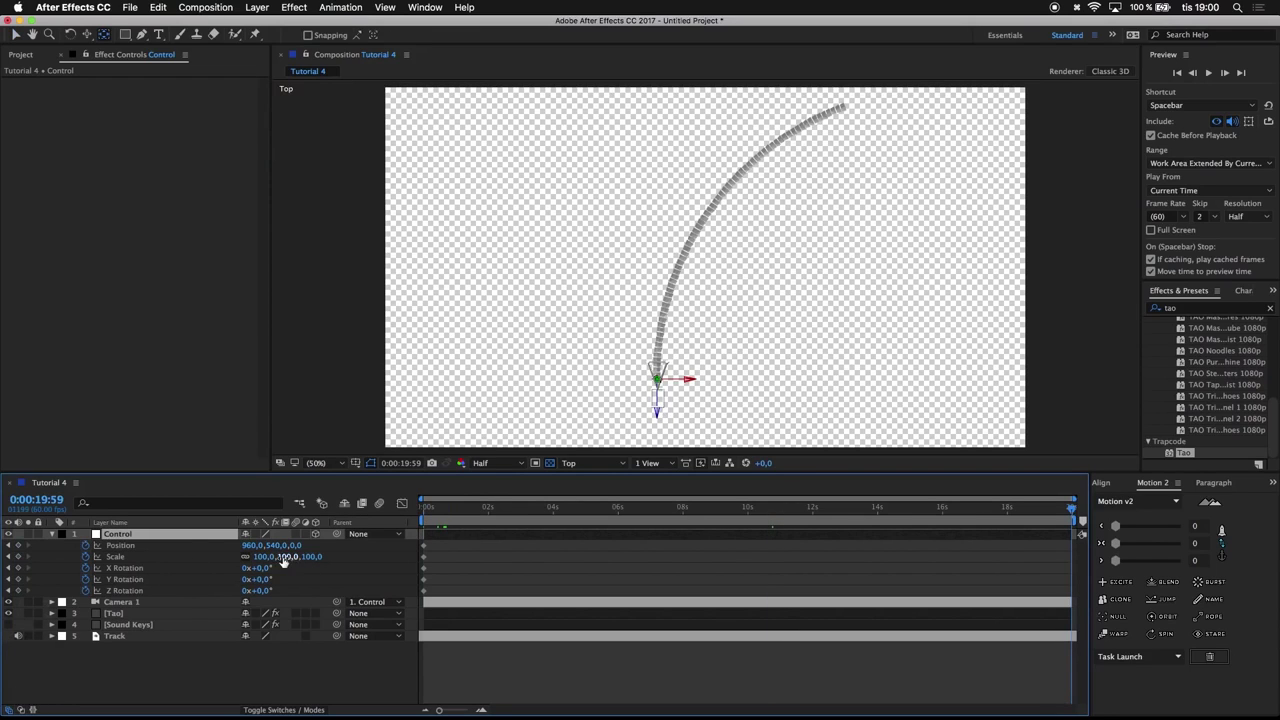
left_click(85, 546)
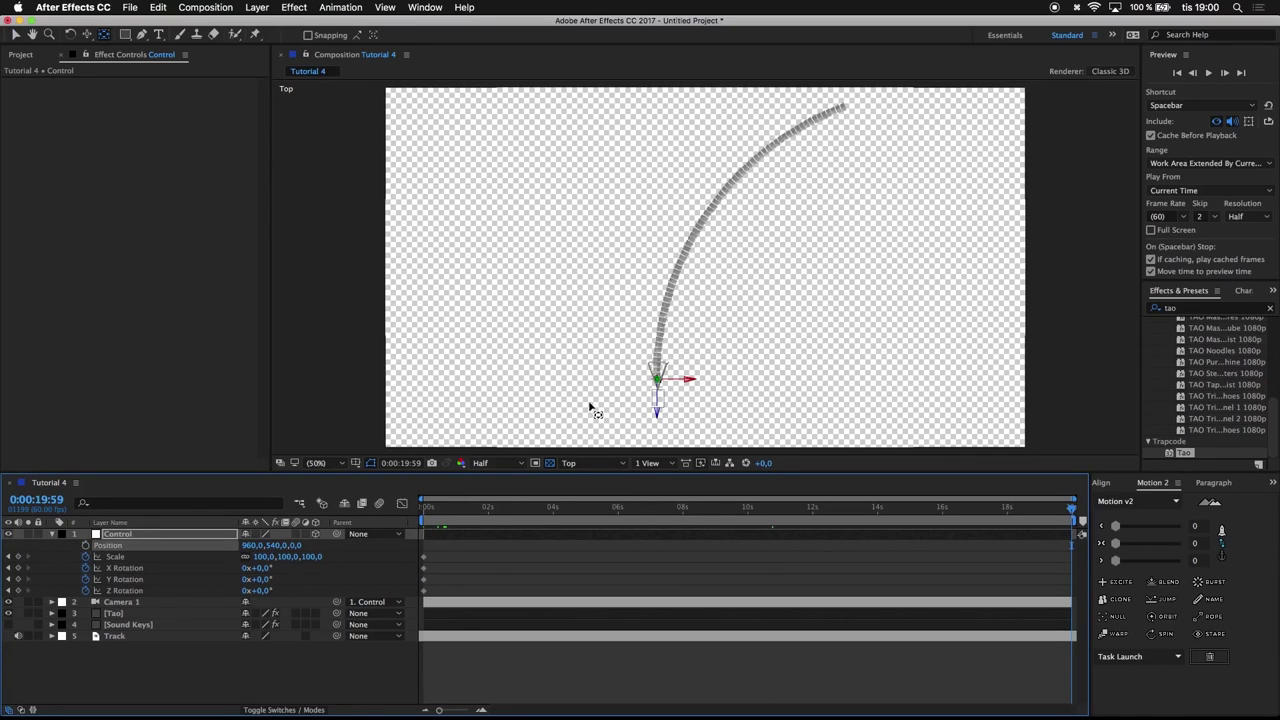
Move the Control null's anchor point back along Z onto Camera 1, to a Z position of about -1843.7
key("z")
key("z")
key("z")
key("z")
left_click(658, 379)
key("z")
key("z")
key("z")
key("z")
key("z")
key("z")
key("z")
key("z")
key("z")
key("z")
key("z")
key("z")
left_click(726, 309)
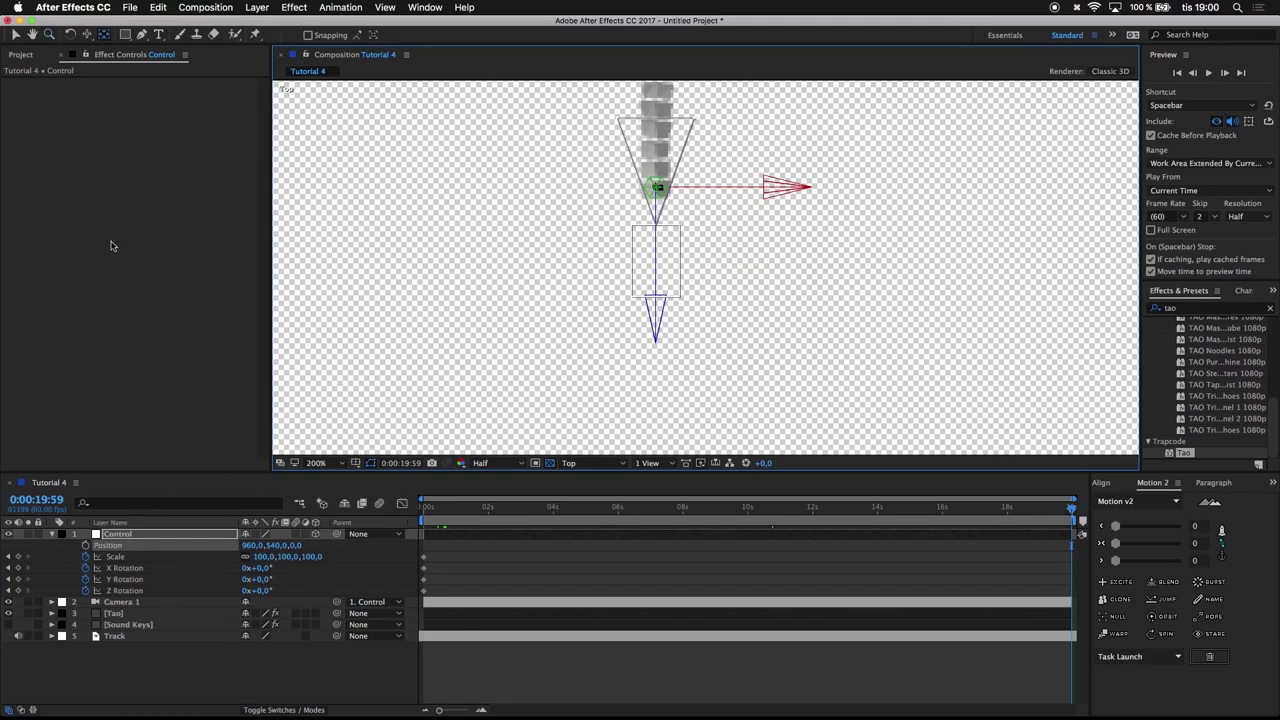
left_click_drag(657, 304, 661, 378)
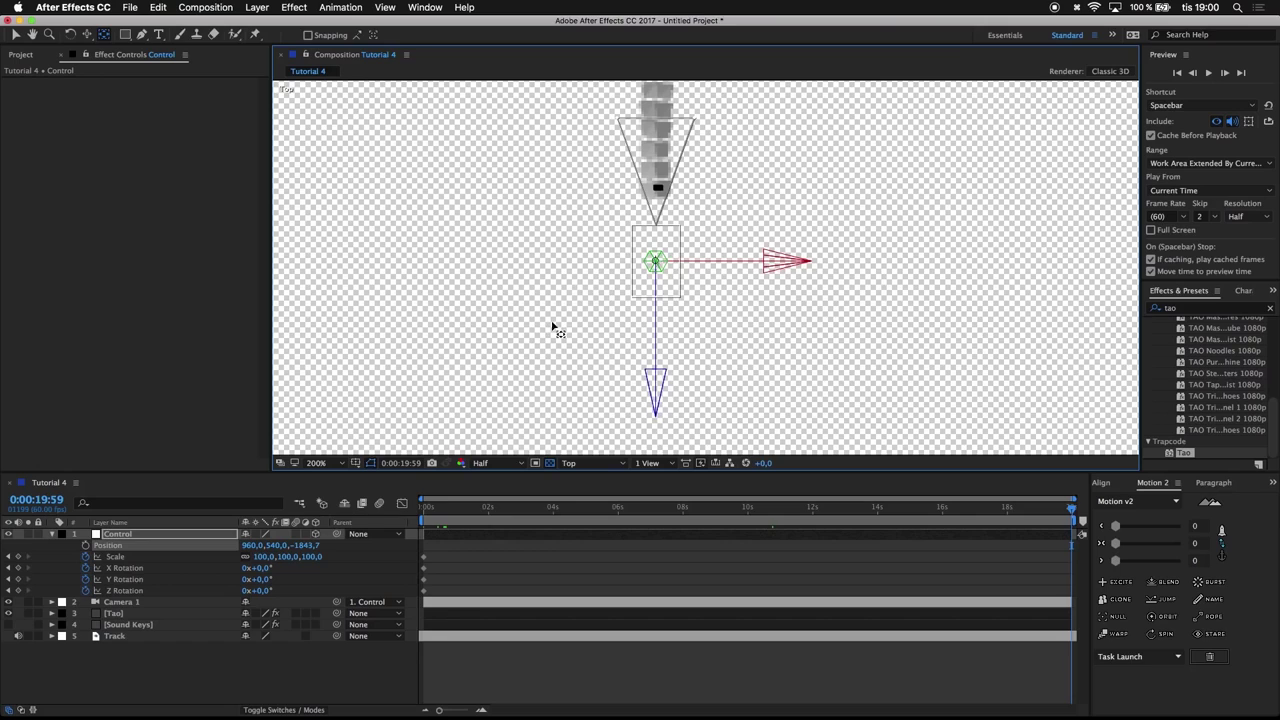
left_click(323, 466)
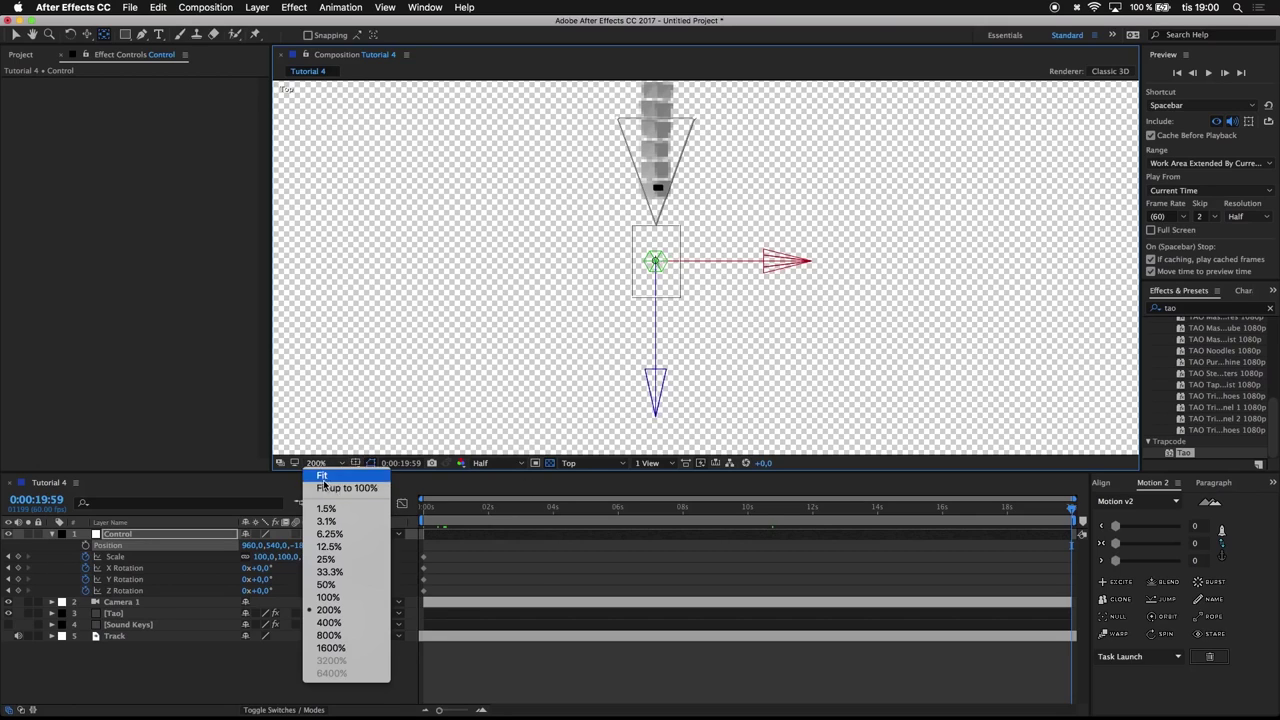
left_click(340, 488)
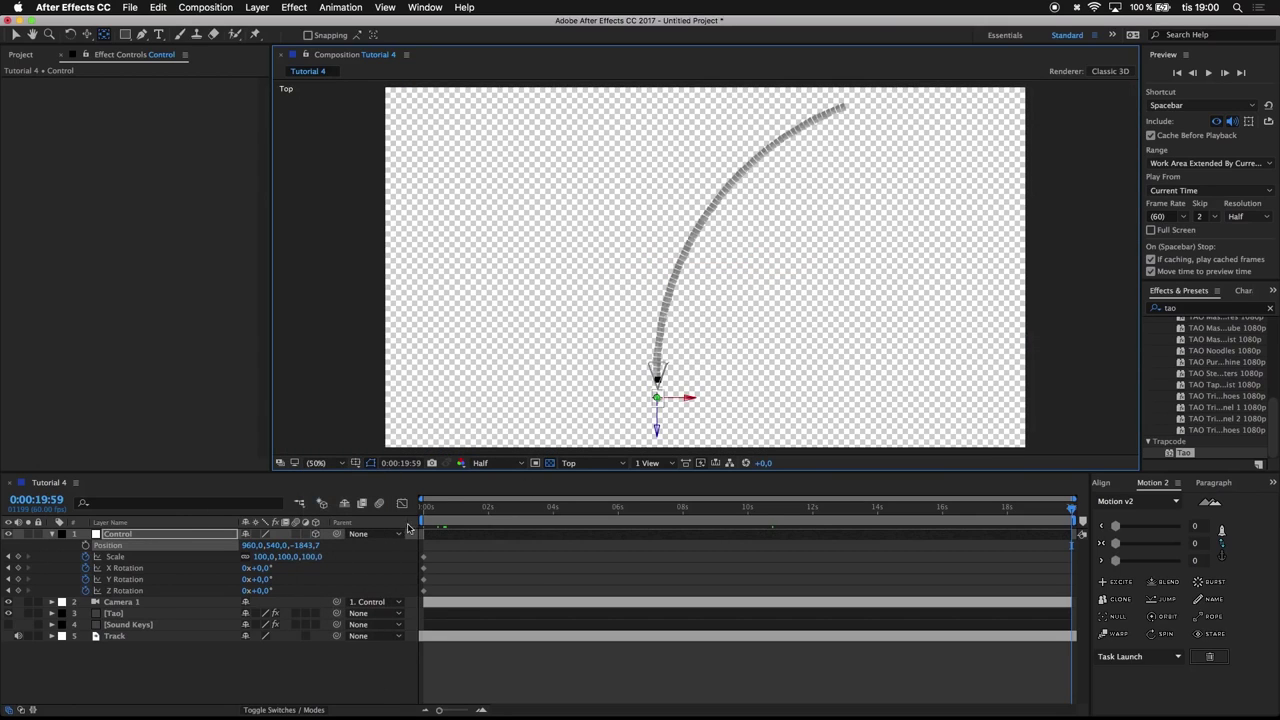
Set a Position keyframe on the Control null at 0:00:00:00 and go to 0:00:19:59
key("Home")
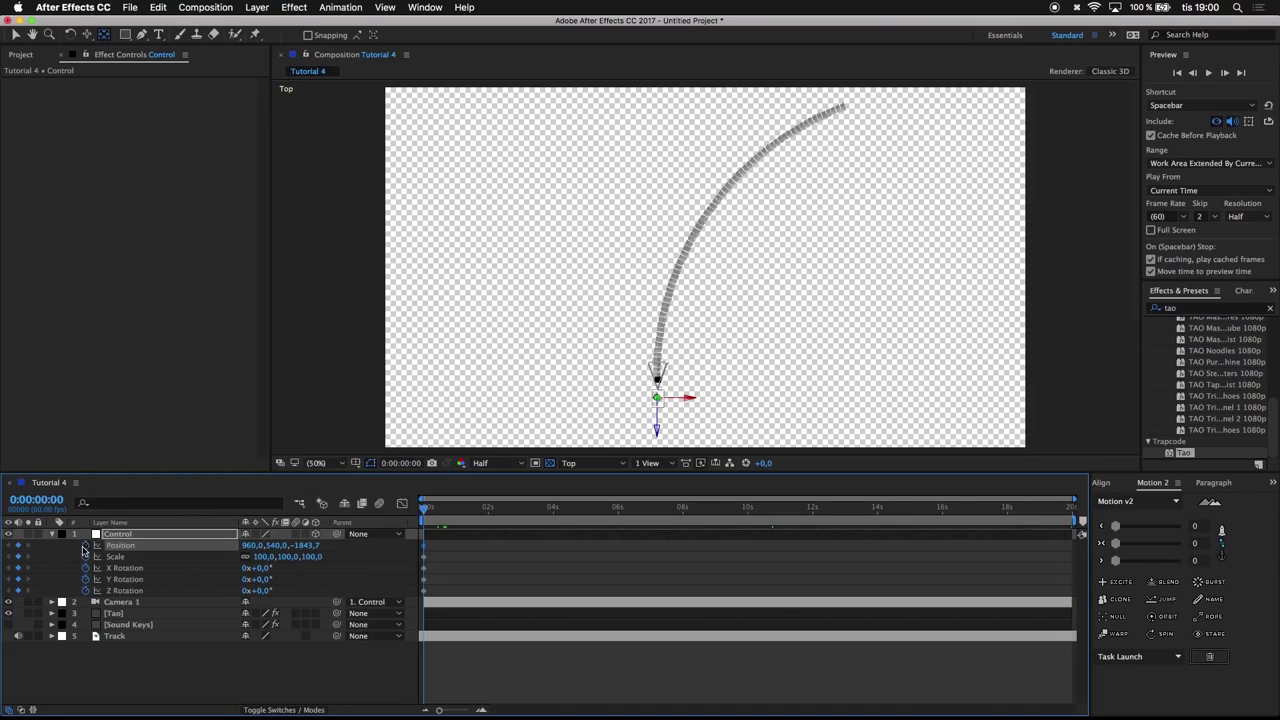
left_click(555, 509)
key("End")
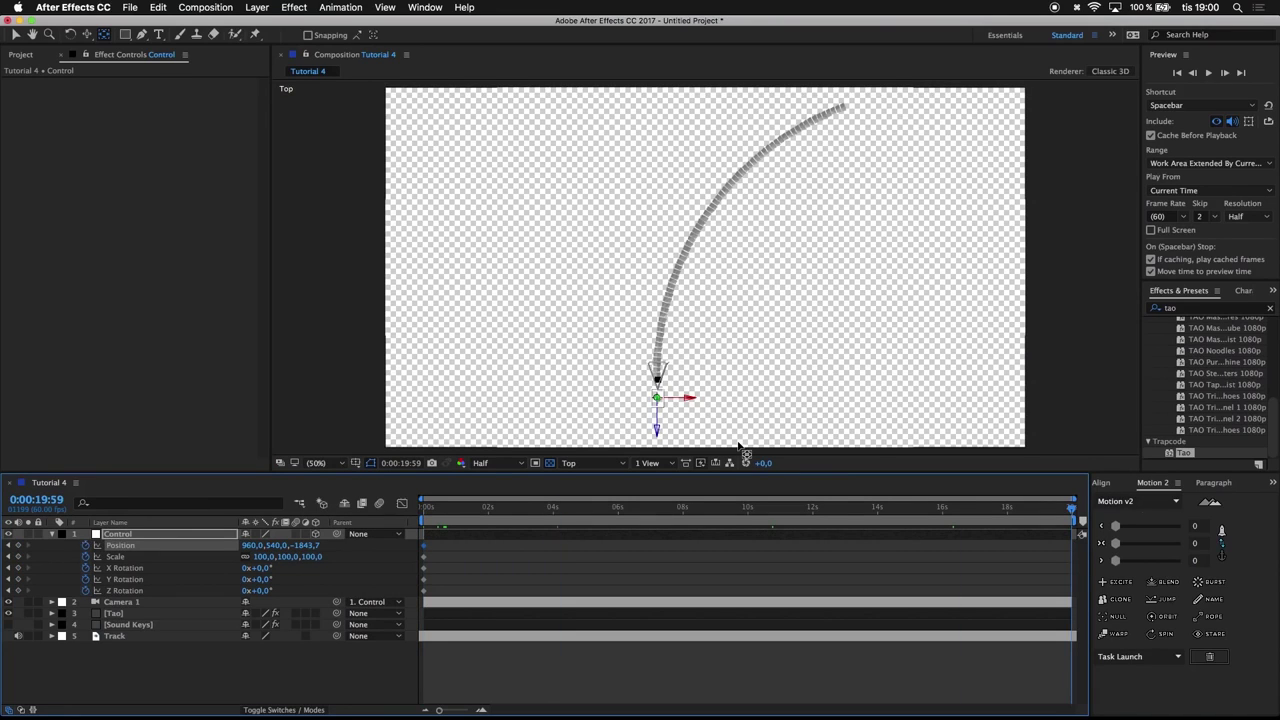
Move the Control null to the far end of the curved tunnel at 0:00:19:59, with X position about 17104.9
key("super+z")
key("v")
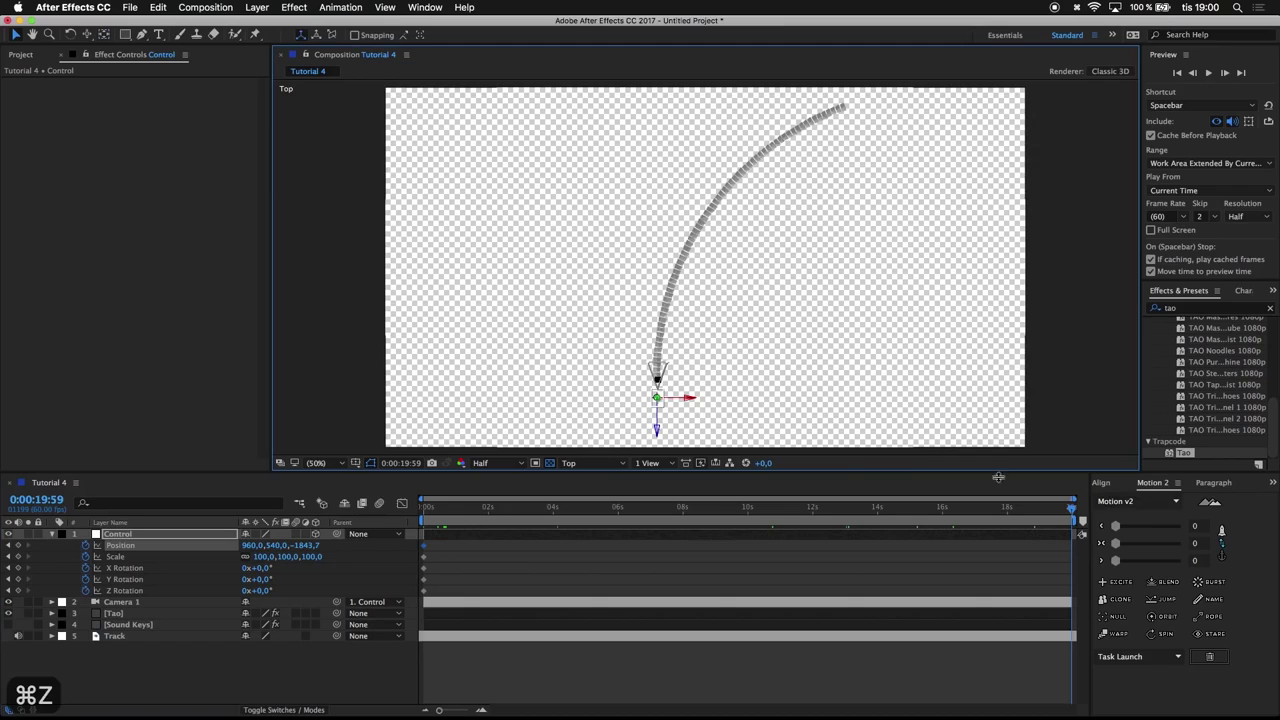
left_click_drag(658, 430, 658, 164)
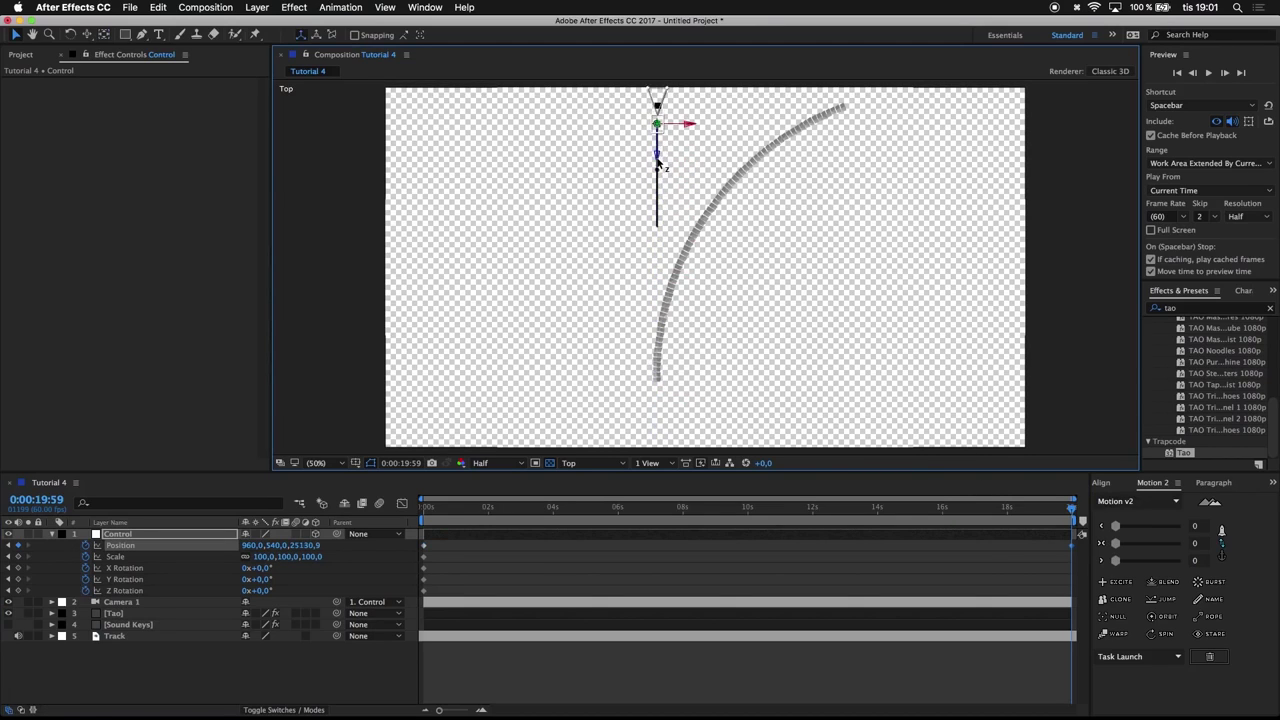
left_click_drag(811, 117, 820, 150)
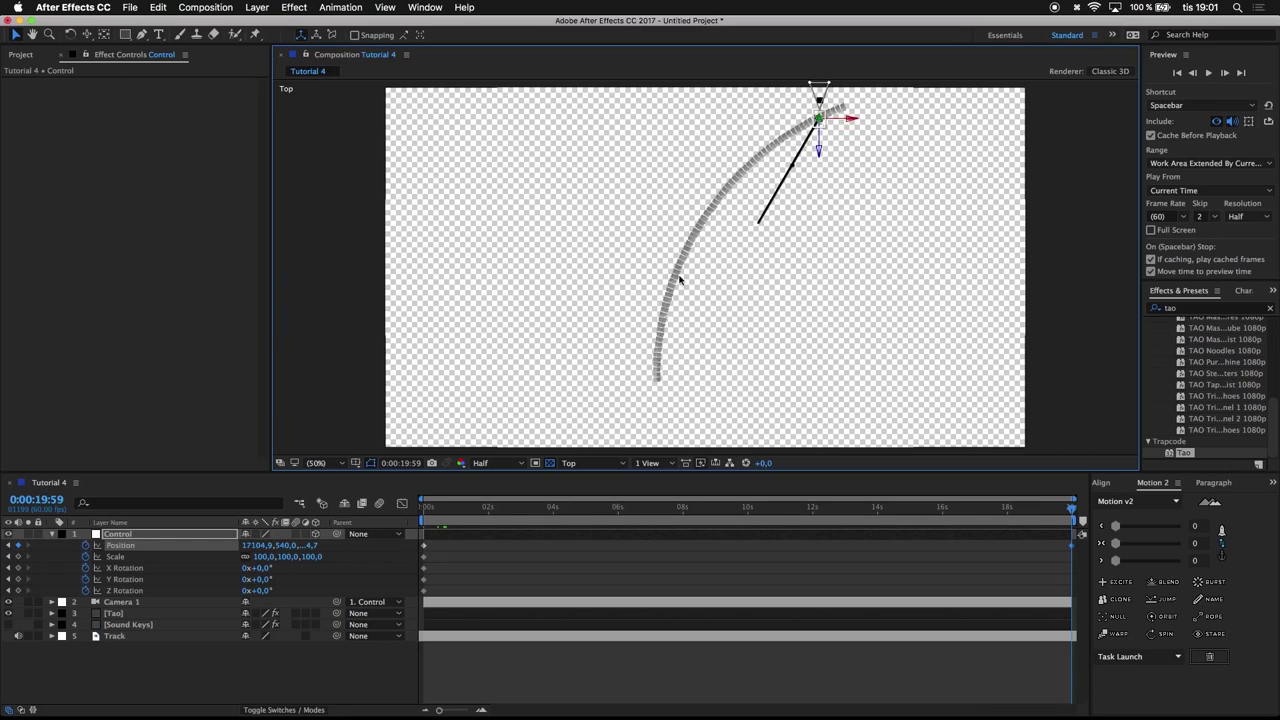
Set the Control null's Y Rotation to 65° at 0:00:19:59 to align the camera with the tunnel's end
left_click_drag(1070, 515, 853, 512)
key("End")
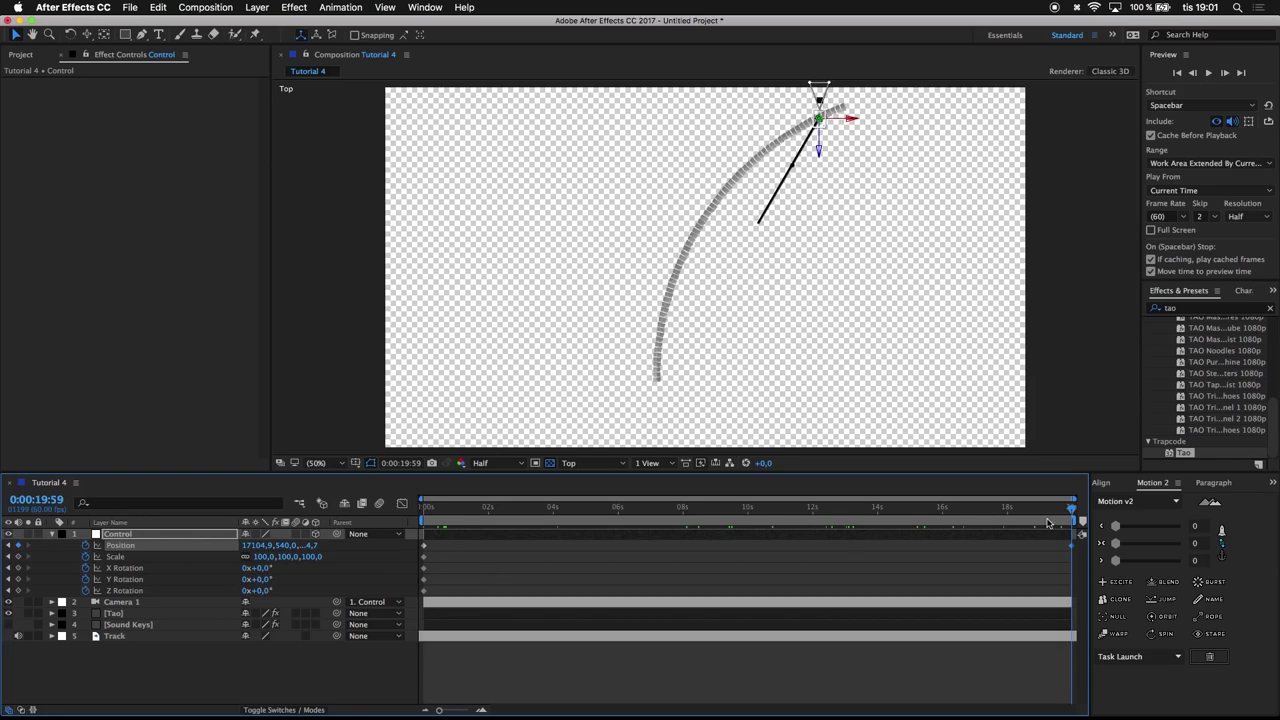
left_click_drag(263, 570, 301, 573)
key("super+z")
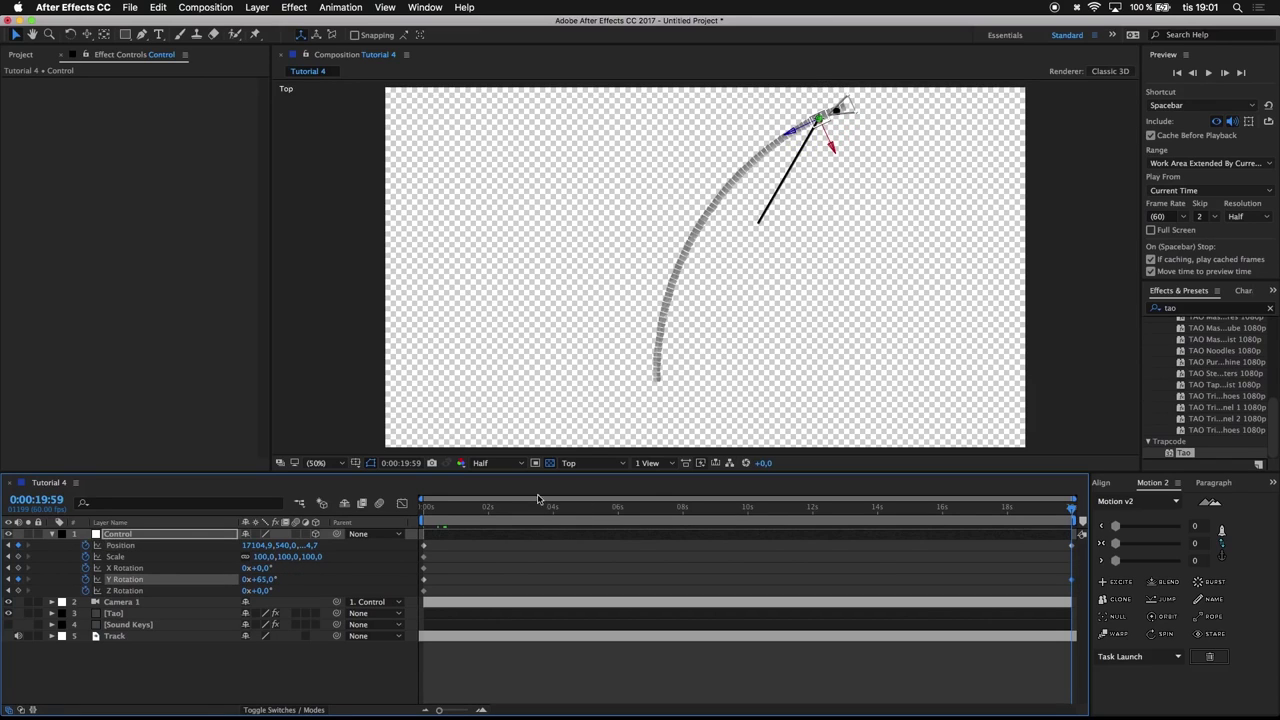
In the Active Camera view, refine the Control null's end keyframes to Y Rotation 68° and X position 16651.9
left_click(568, 463)
left_click(572, 463)
left_click(572, 463)
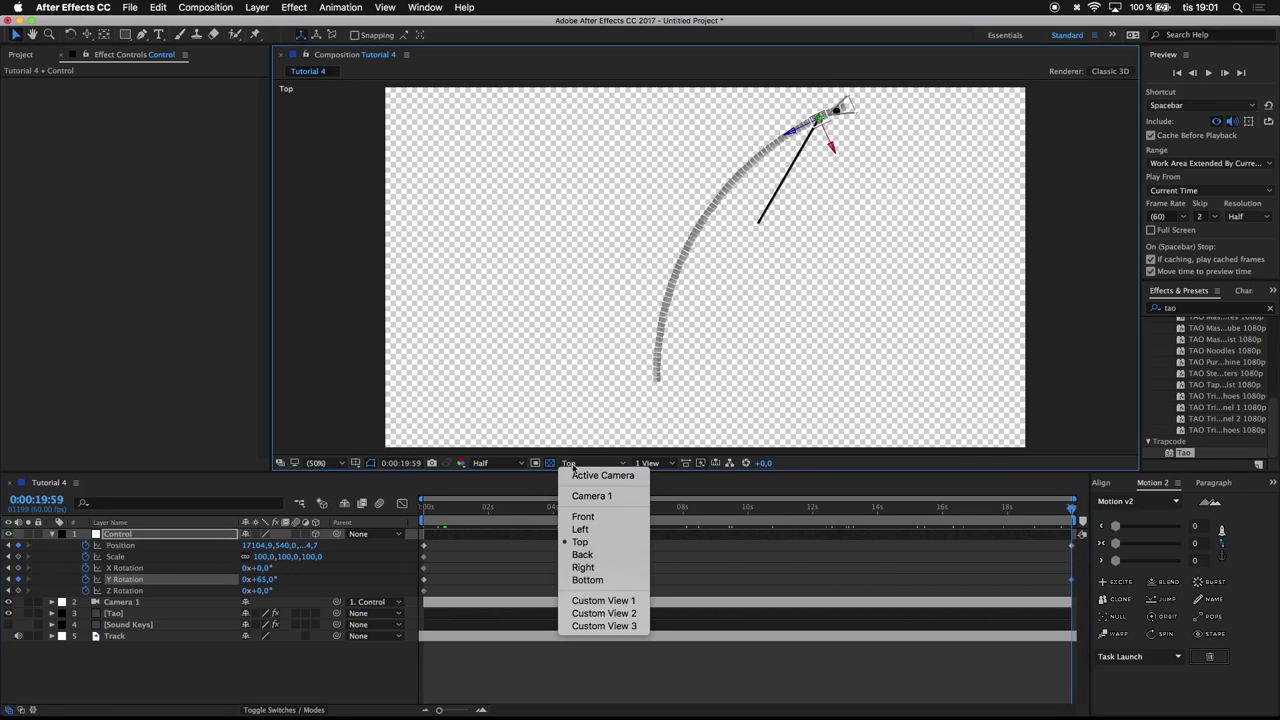
left_click(577, 480)
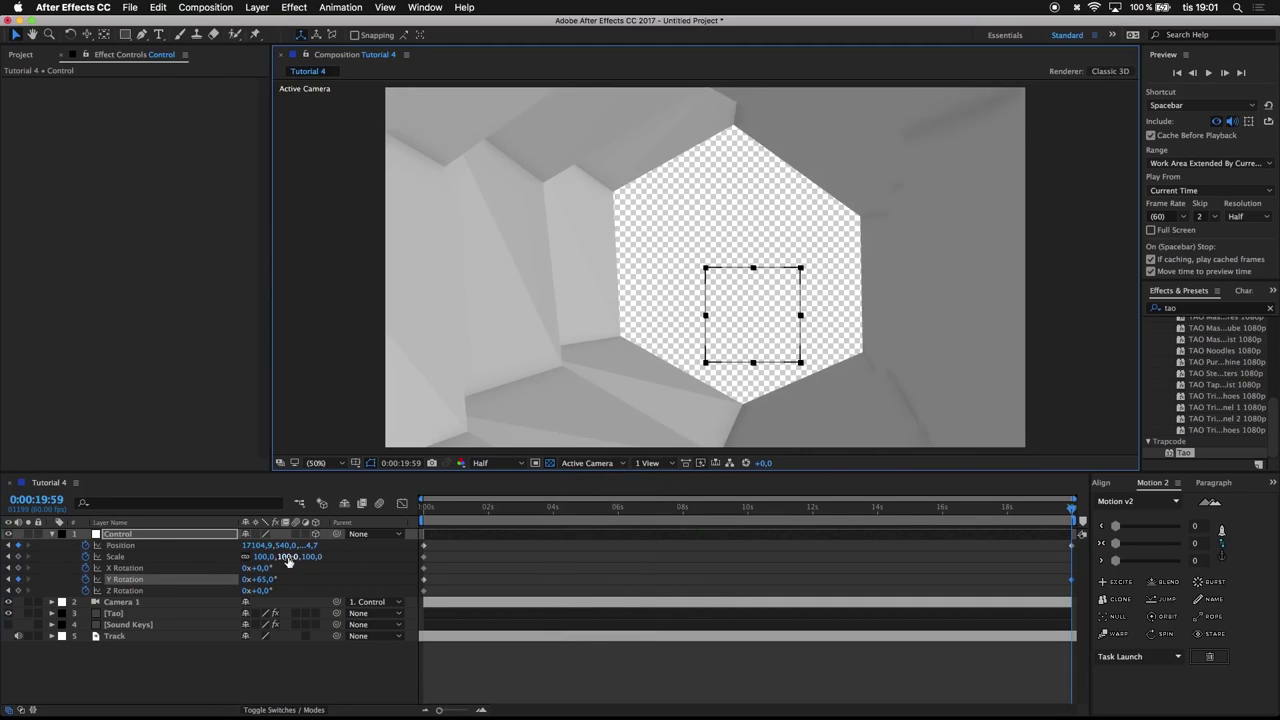
left_click(262, 581)
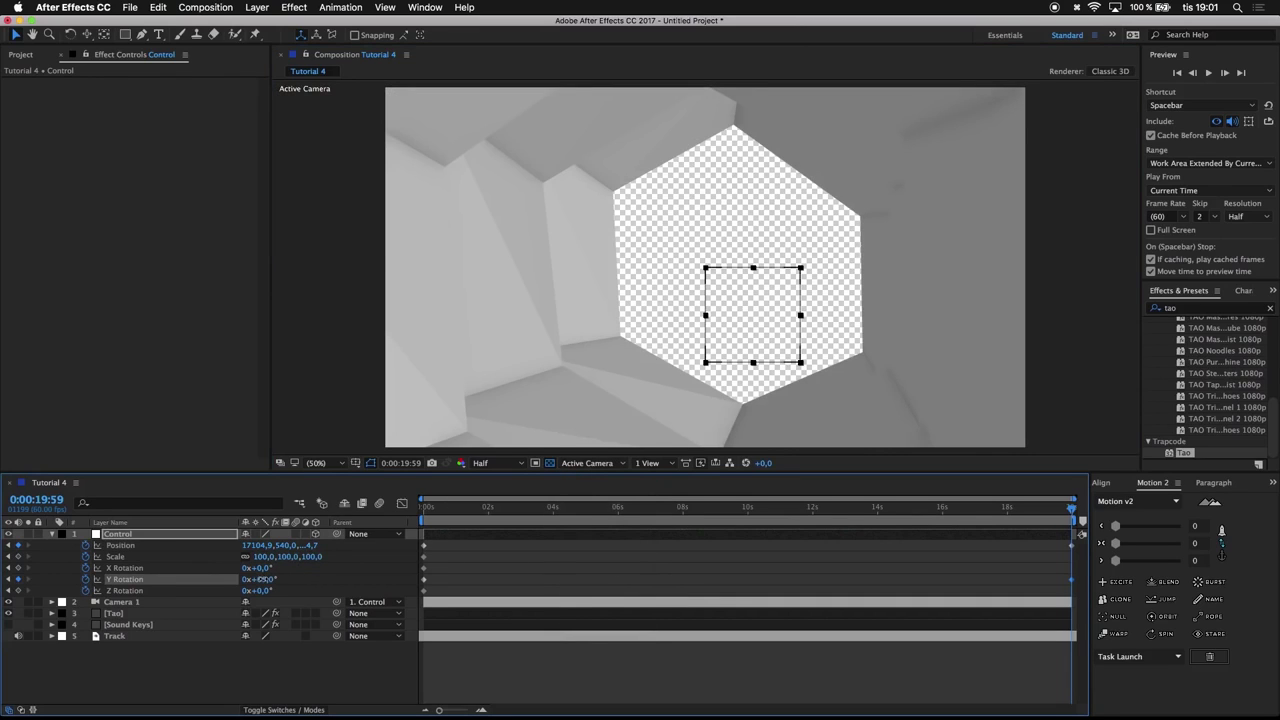
left_click_drag(262, 579, 247, 555)
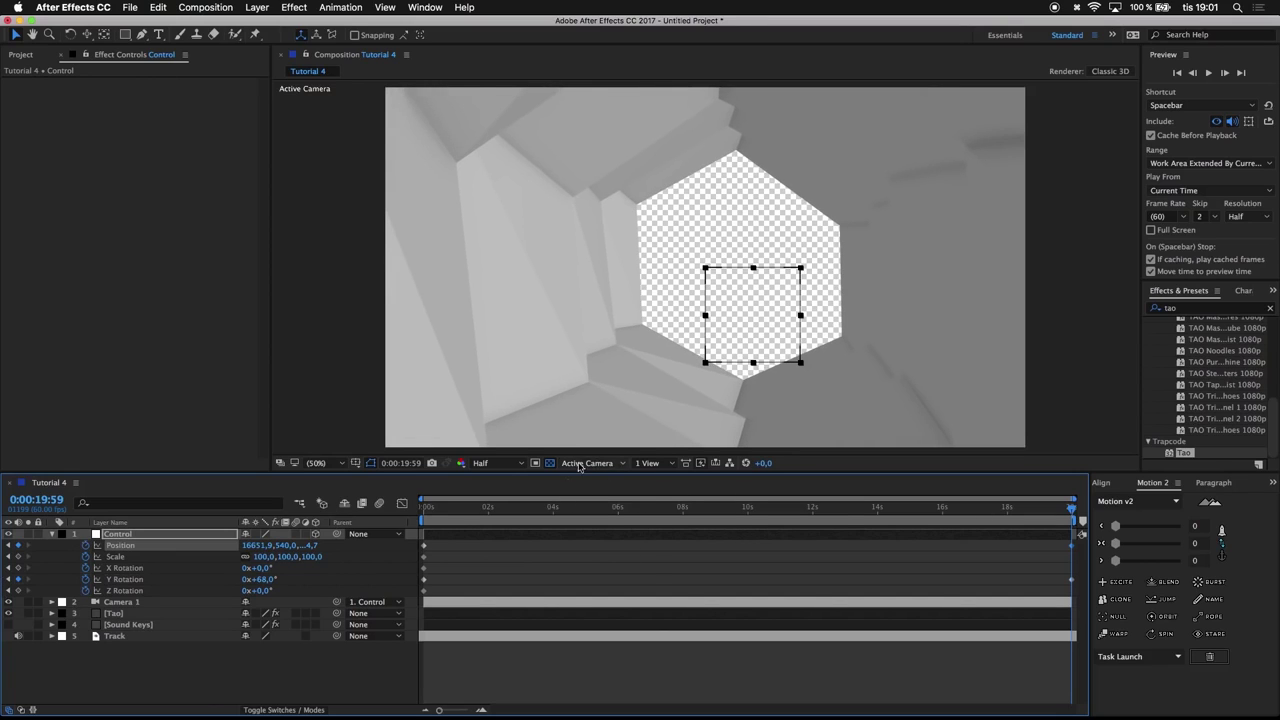
In the Top view, bend the start of the Control null's motion path to follow the tunnel's lower curve
left_click(583, 463)
left_click(590, 546)
left_click_drag(800, 496, 637, 508)
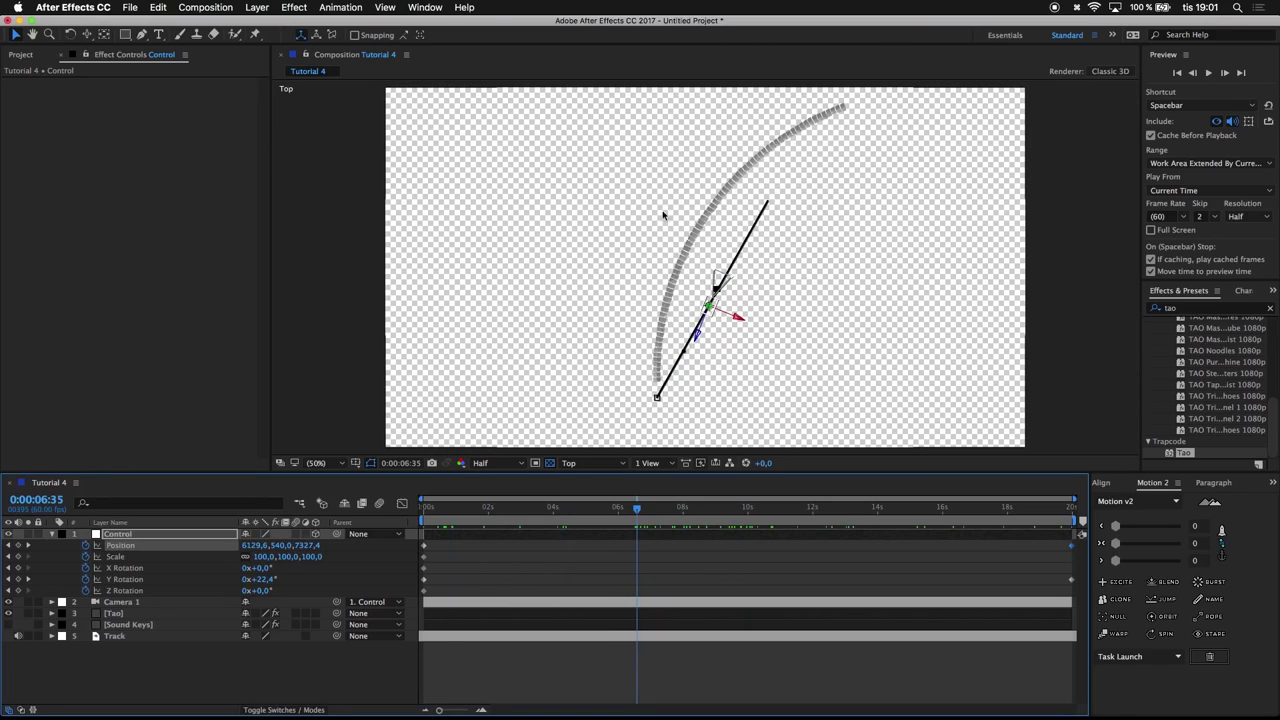
mouse_move(614, 508)
left_mouse_down()
mouse_move(489, 508)
mouse_move(598, 509)
left_mouse_up()
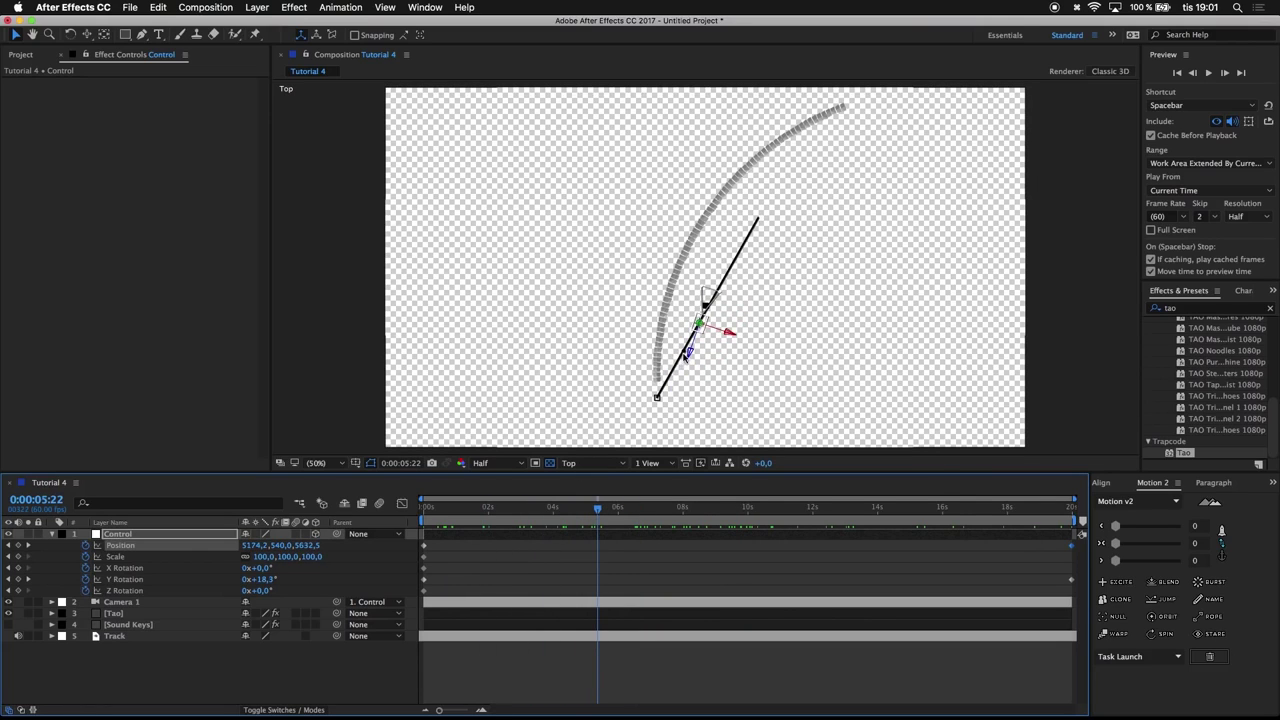
left_click(688, 354)
left_click_drag(688, 352, 641, 286)
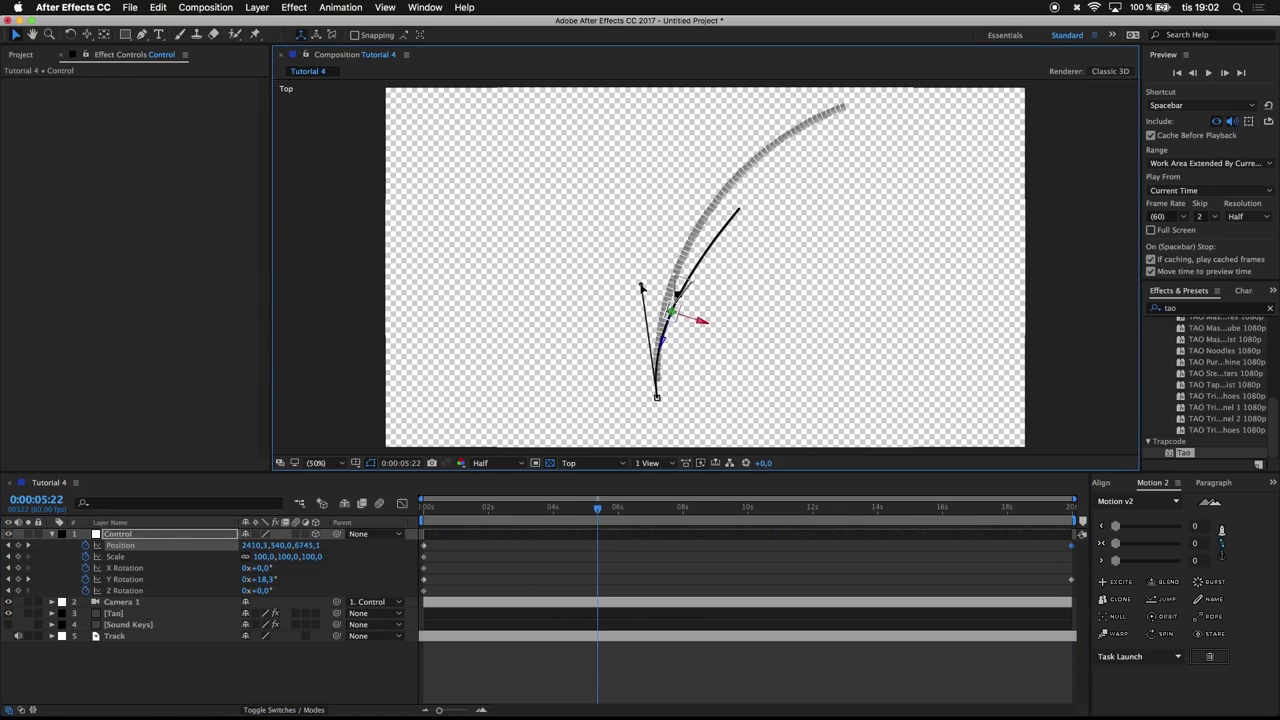
Bend the end of the Control null's motion path so it follows the upper part of the curved tunnel
left_click_drag(745, 507, 885, 504)
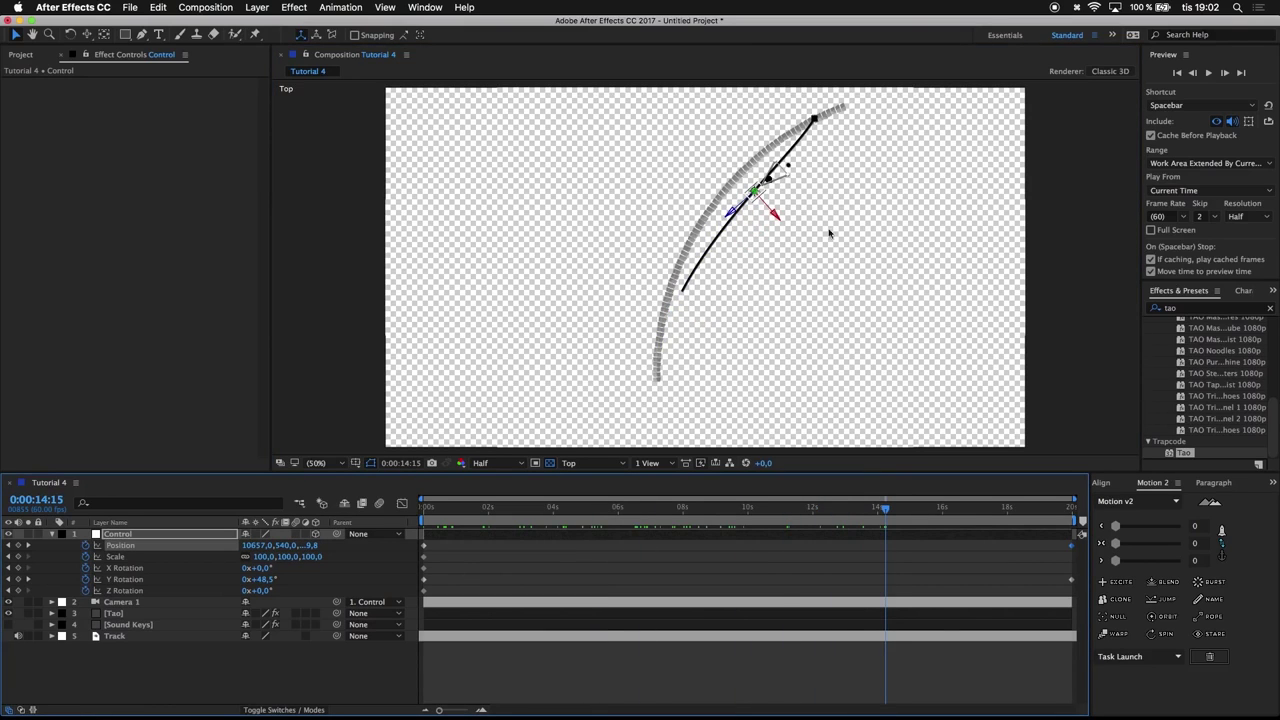
left_click_drag(790, 167, 730, 158)
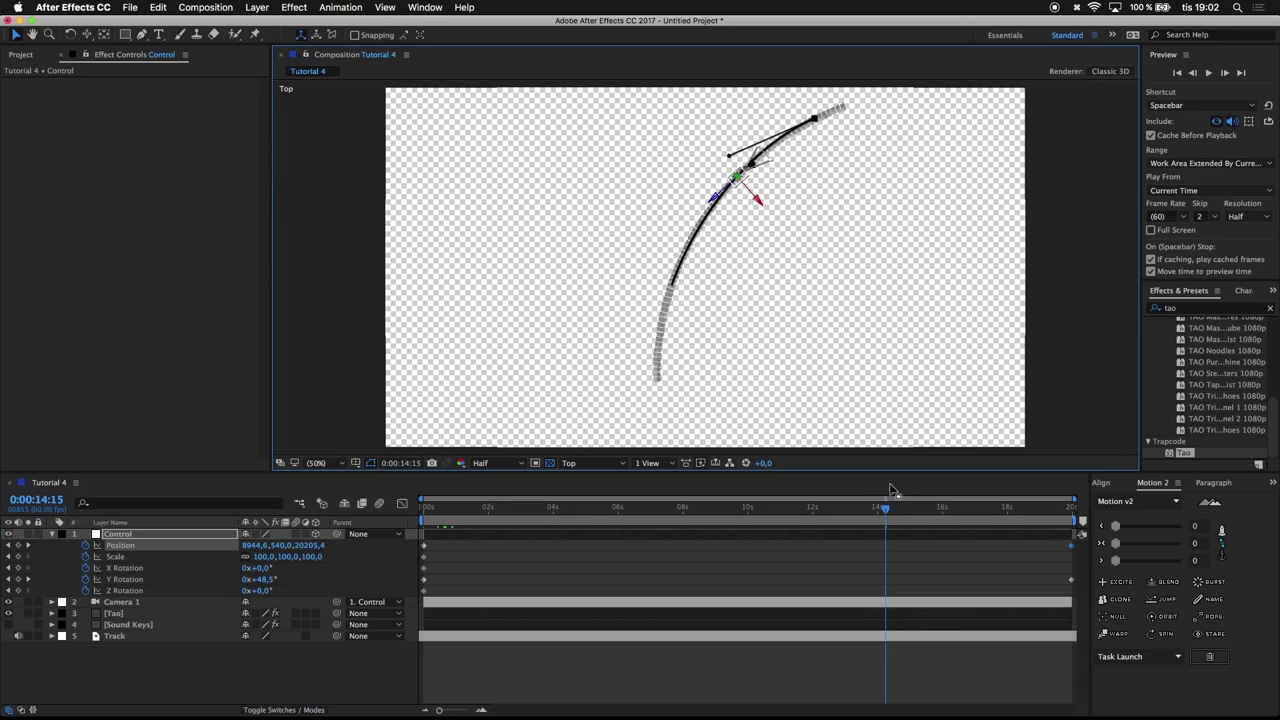
left_click_drag(885, 521, 729, 505)
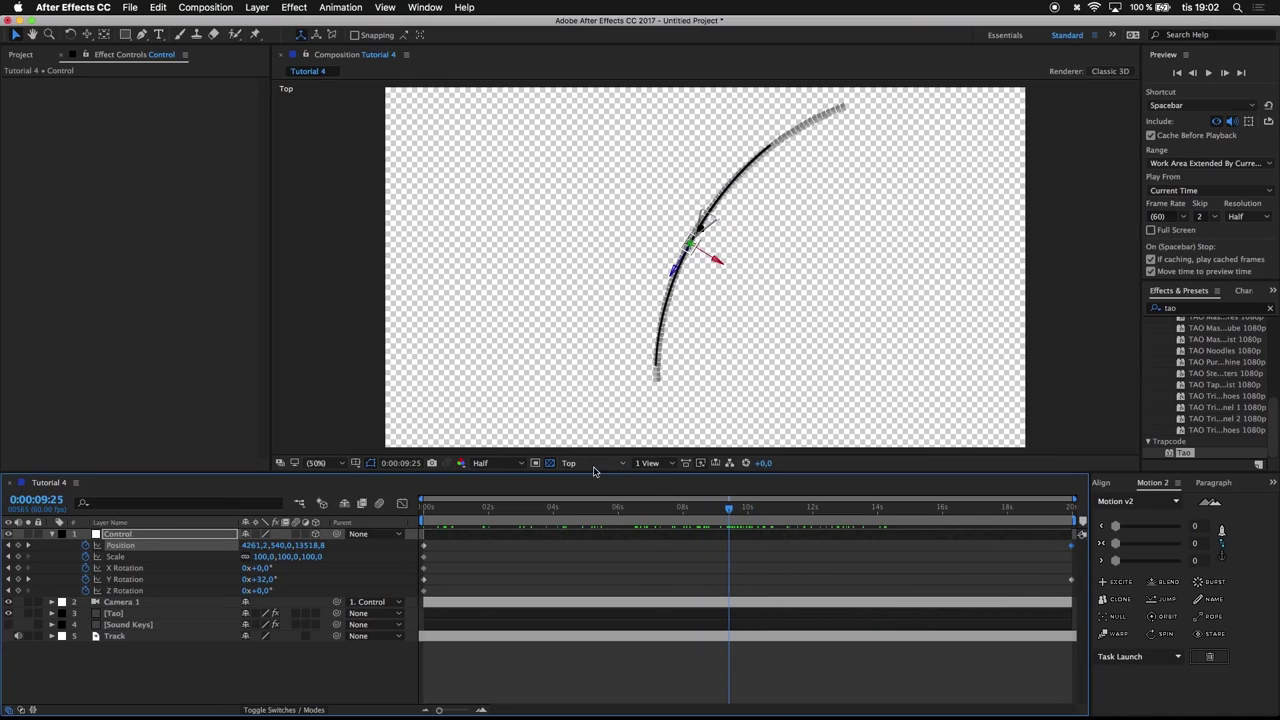
Examine the camera's flight in the Active Camera view and compare the motion path with the tunnel in the Top view
left_click(592, 466)
left_click(596, 478)
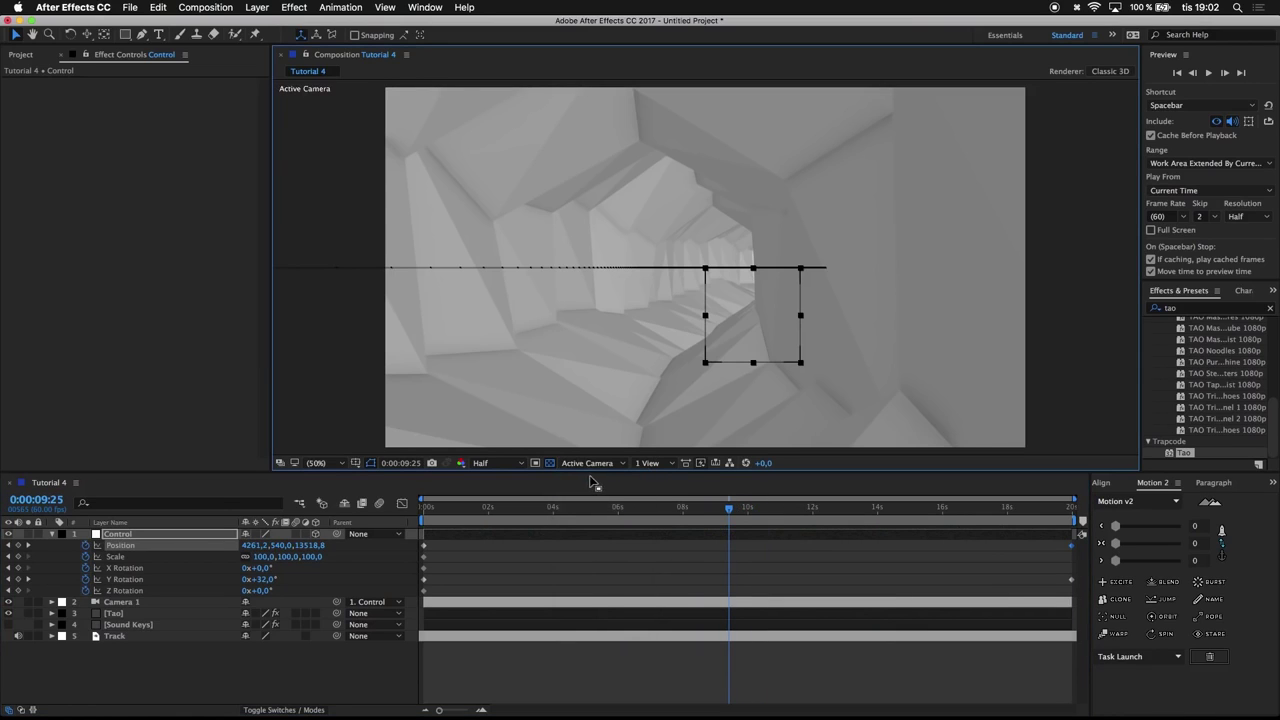
left_click_drag(675, 511, 386, 497)
mouse_move(623, 489)
left_mouse_down()
mouse_move(590, 482)
mouse_move(615, 509)
left_mouse_up()
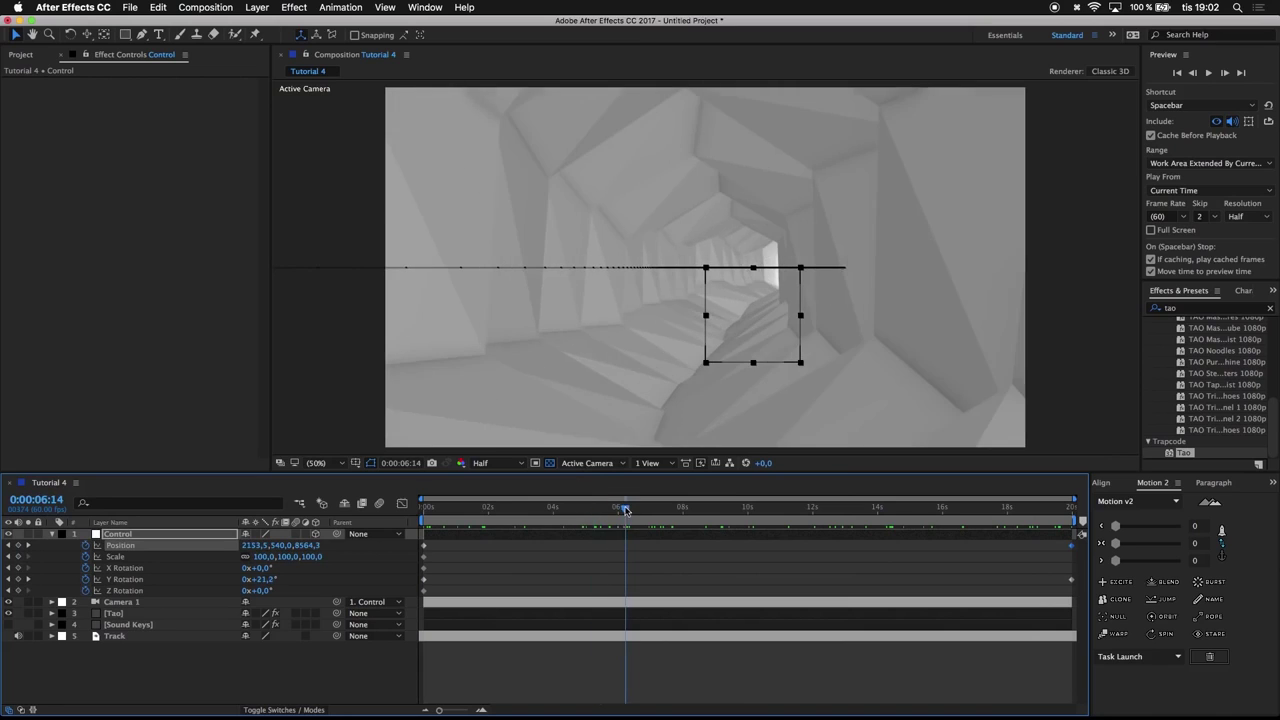
left_click(587, 463)
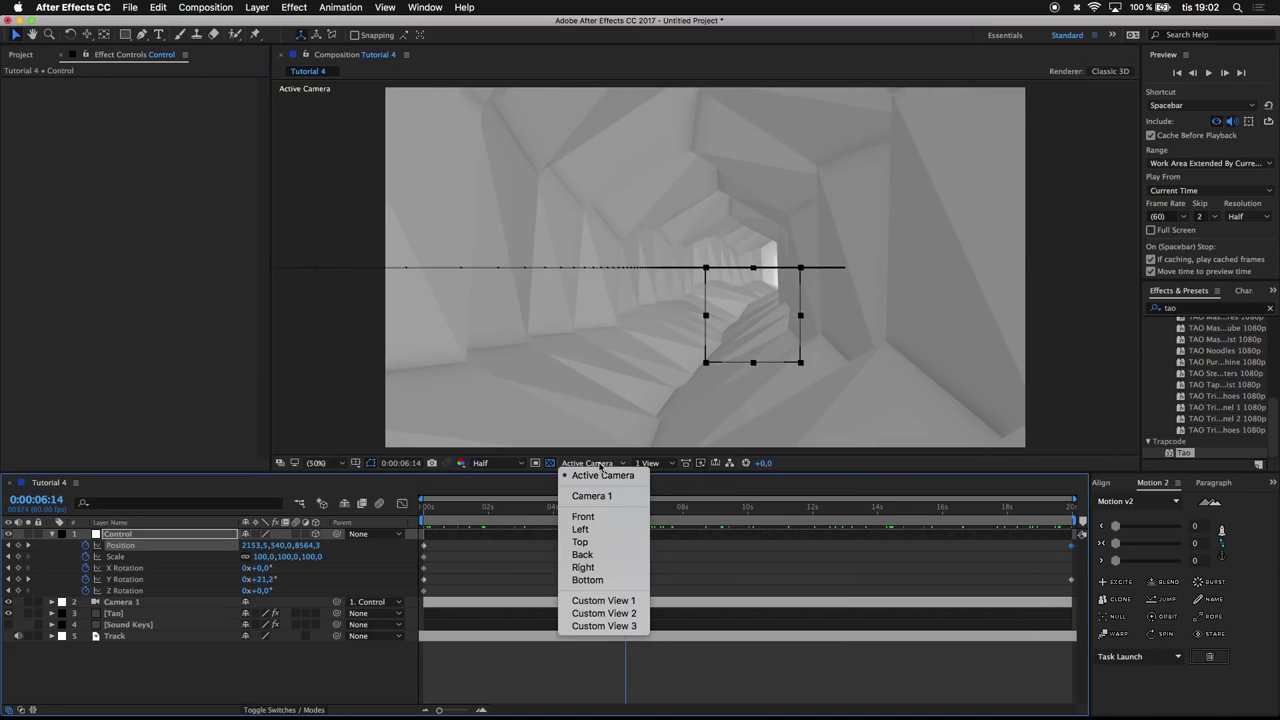
left_click(580, 541)
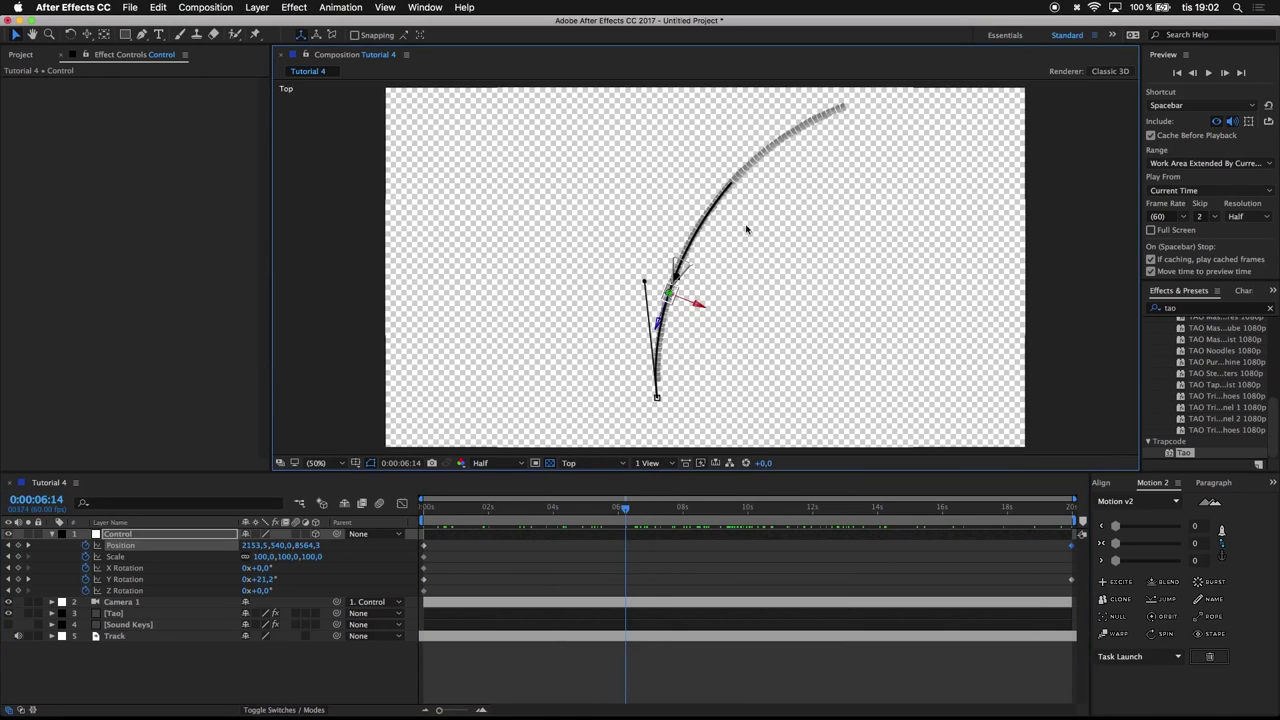
left_click_drag(624, 514, 591, 508)
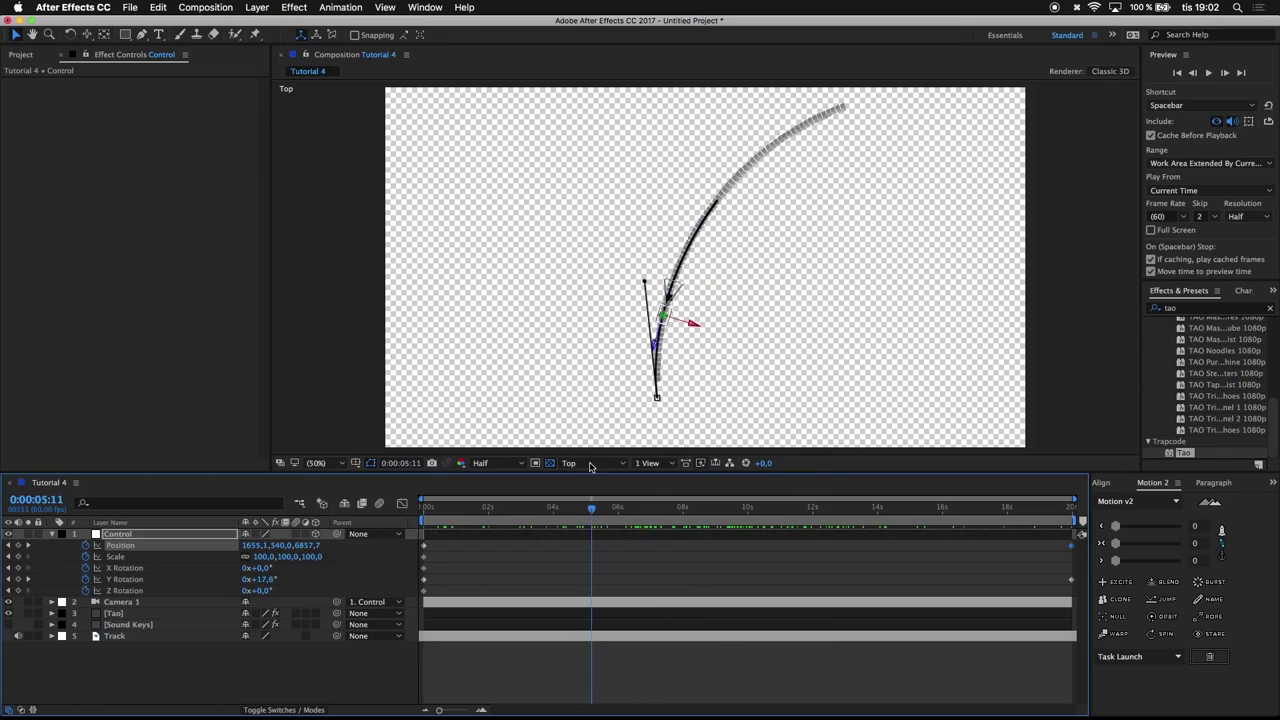
Preview the tunnel flight from 0:00:00:00 in the Active Camera view
left_click(592, 463)
left_click(588, 477)
key("Home")
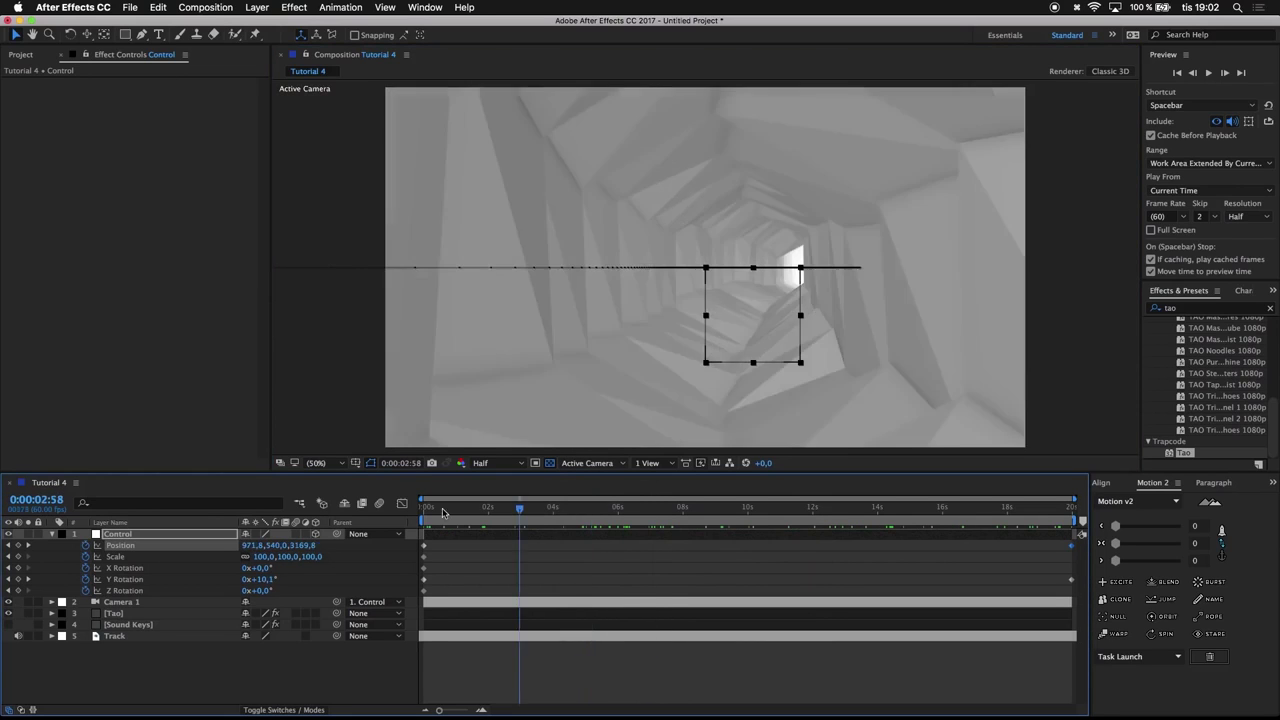
key("space")
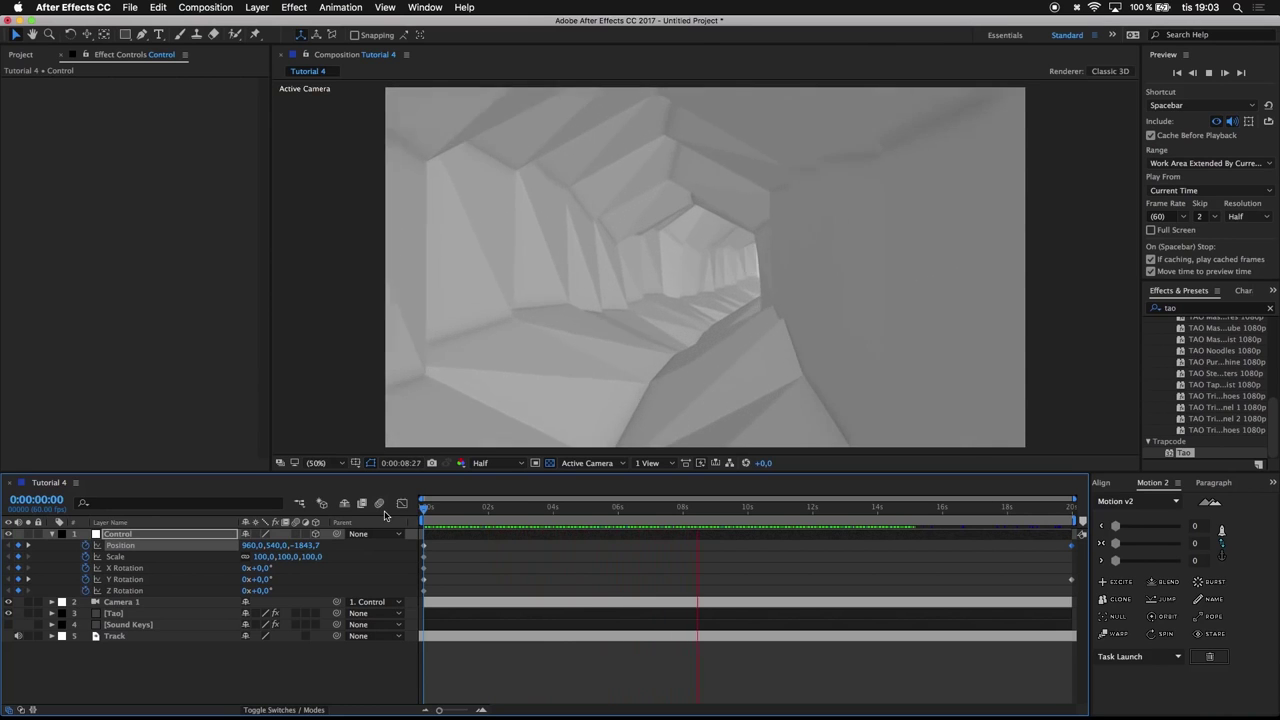
Stop the preview and scrub the tunnel flight from 0:00:00:00 to its last frame and back in the Active Camera view
key("space")
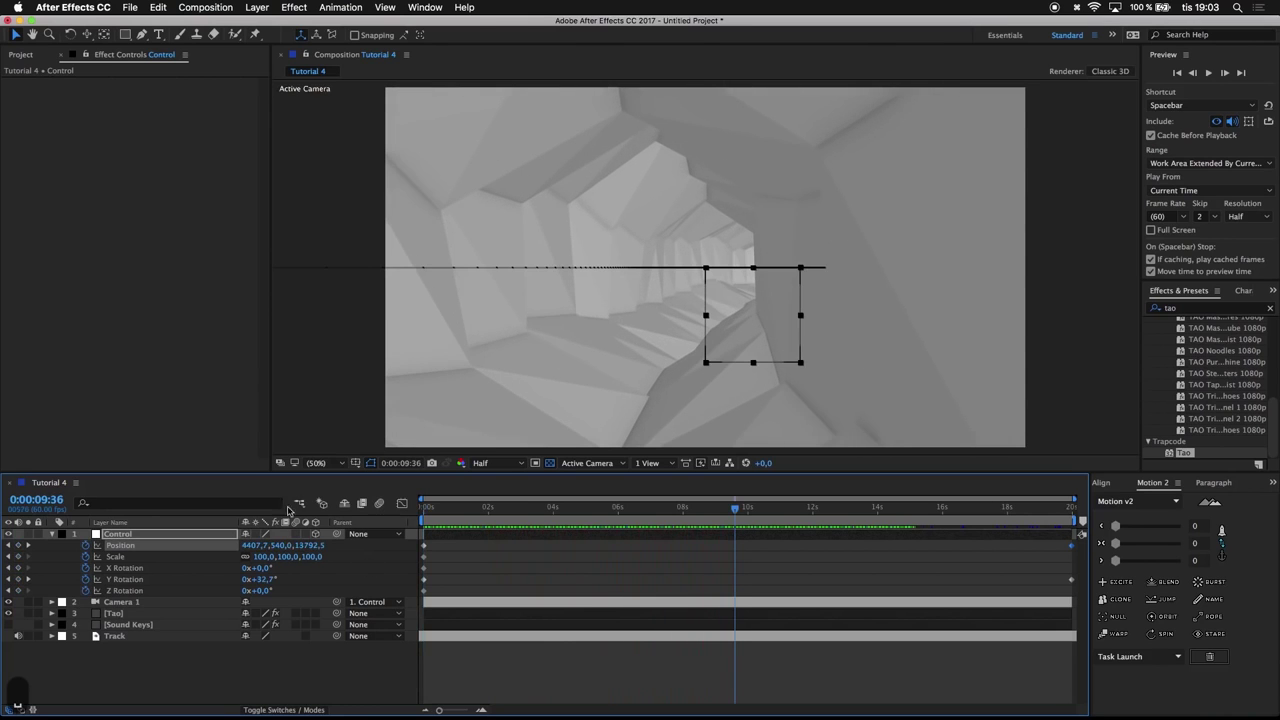
key("Home")
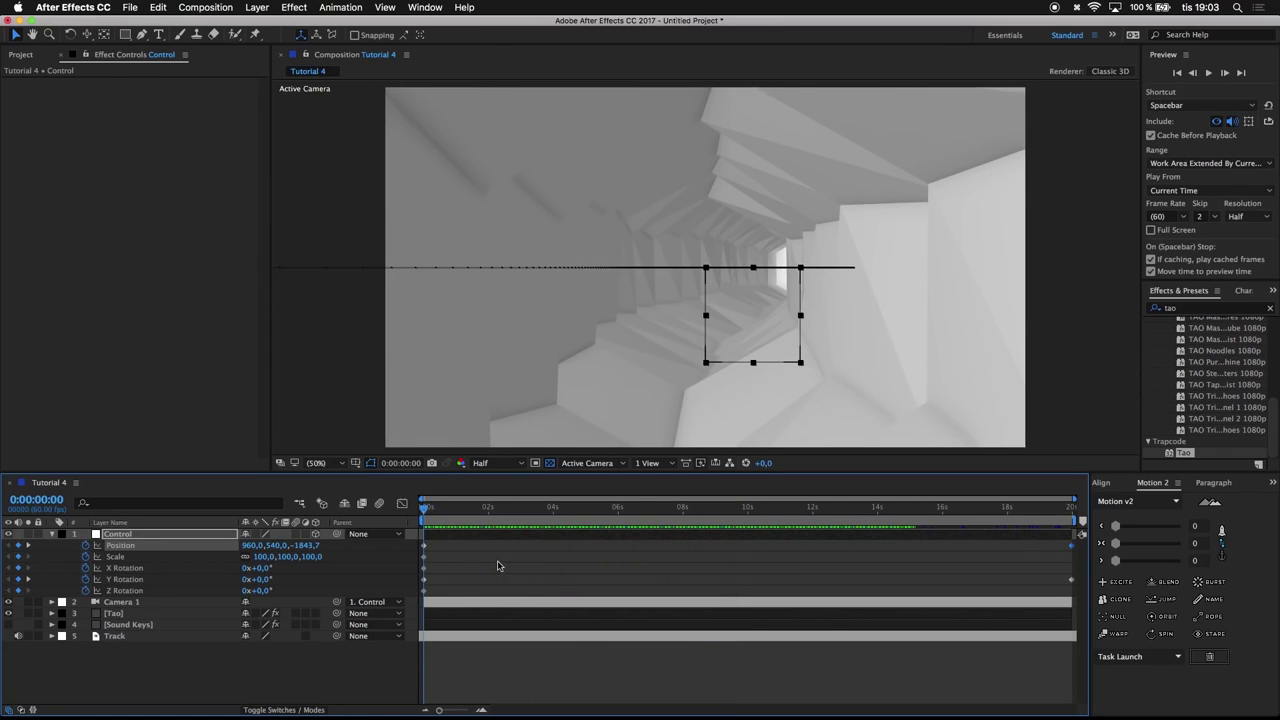
left_click_drag(474, 511, 1158, 488)
key("space")
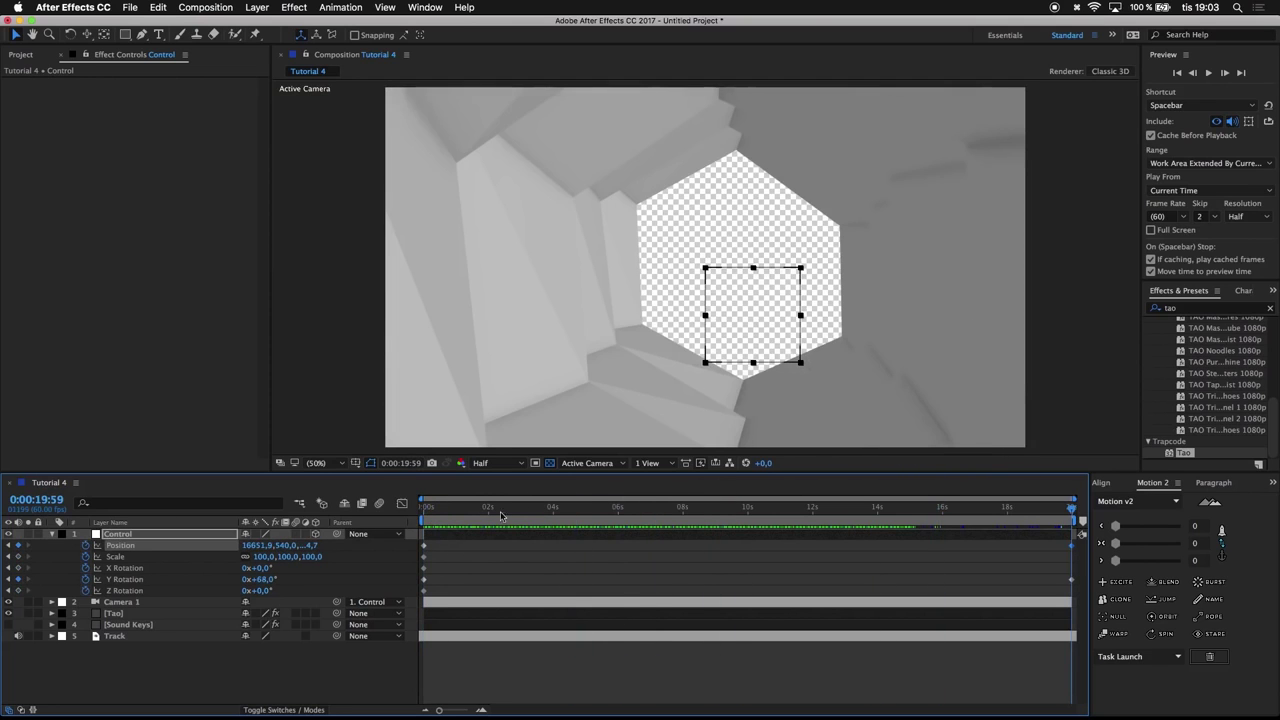
left_click_drag(533, 517, 393, 518)
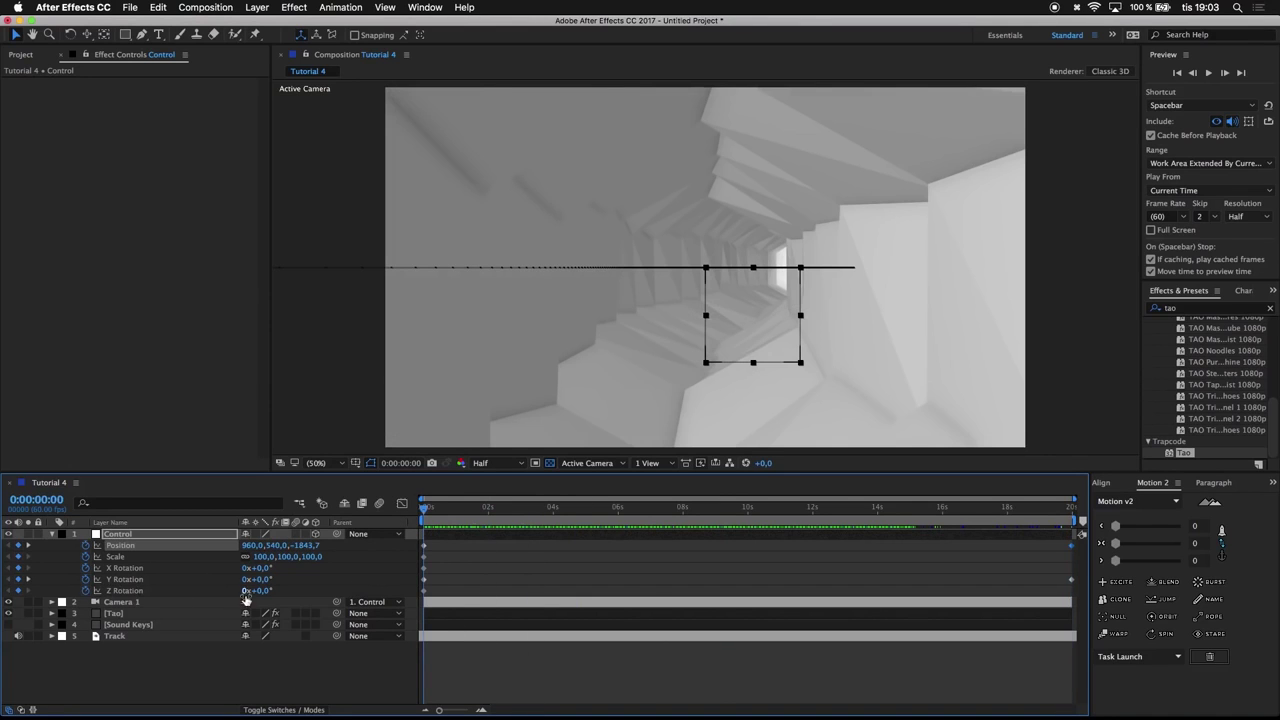
At 0:00:19:59, keyframe the Control null's Z Rotation at -1 full revolution
left_click_drag(258, 590, 268, 592)
key("super+z")
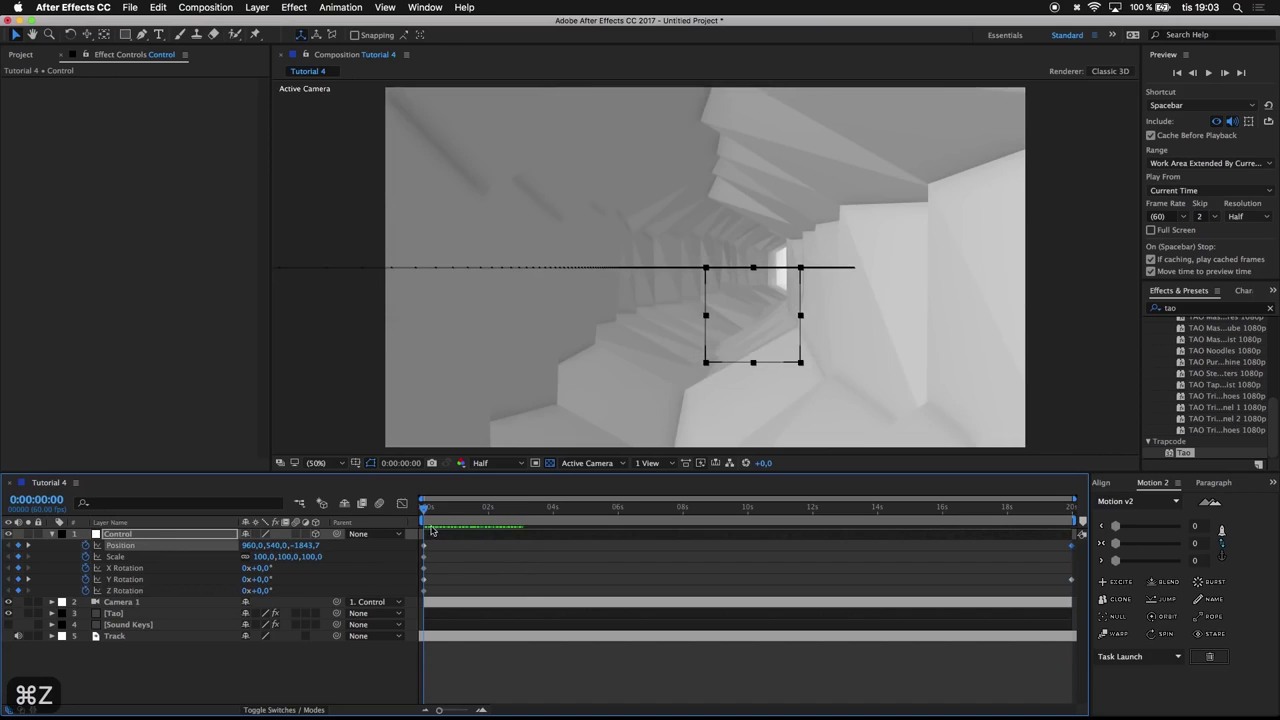
left_click_drag(449, 516, 1220, 477)
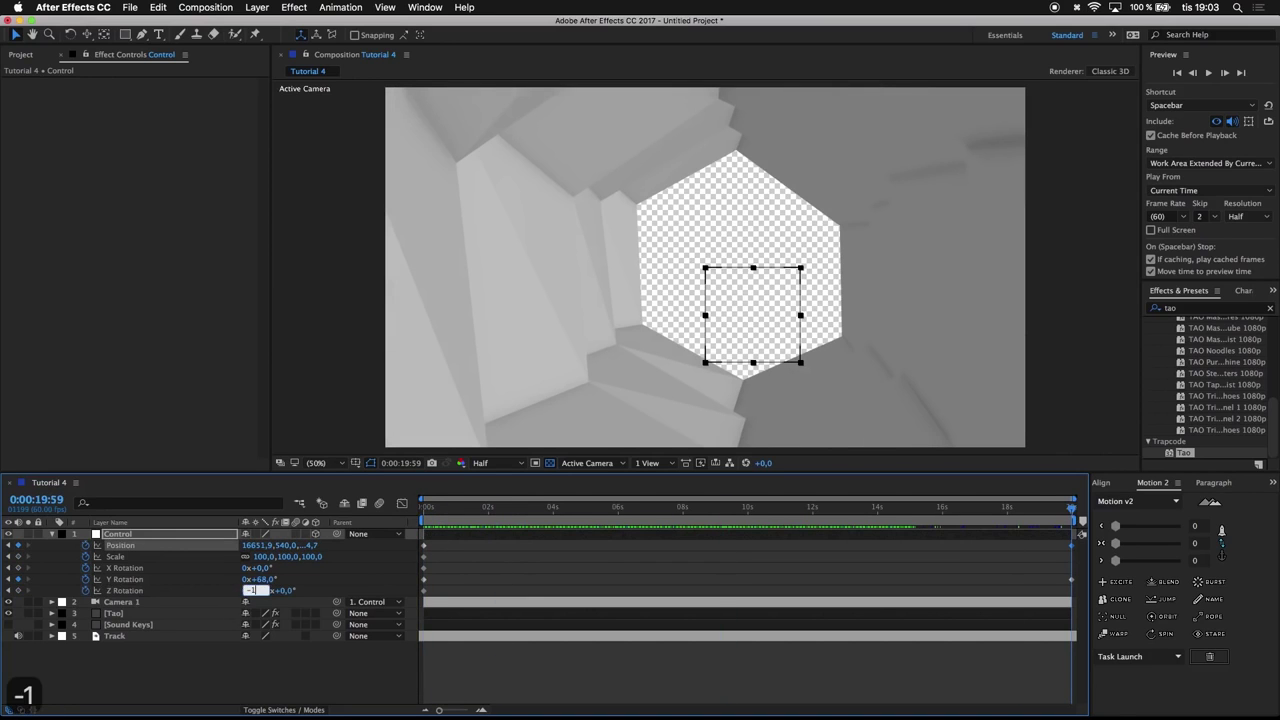
type("-1")
key("Return")
Preview the rolling tunnel flight and scrub back to 0:00:03:23 to inspect the far end of the tunnel
key("space")
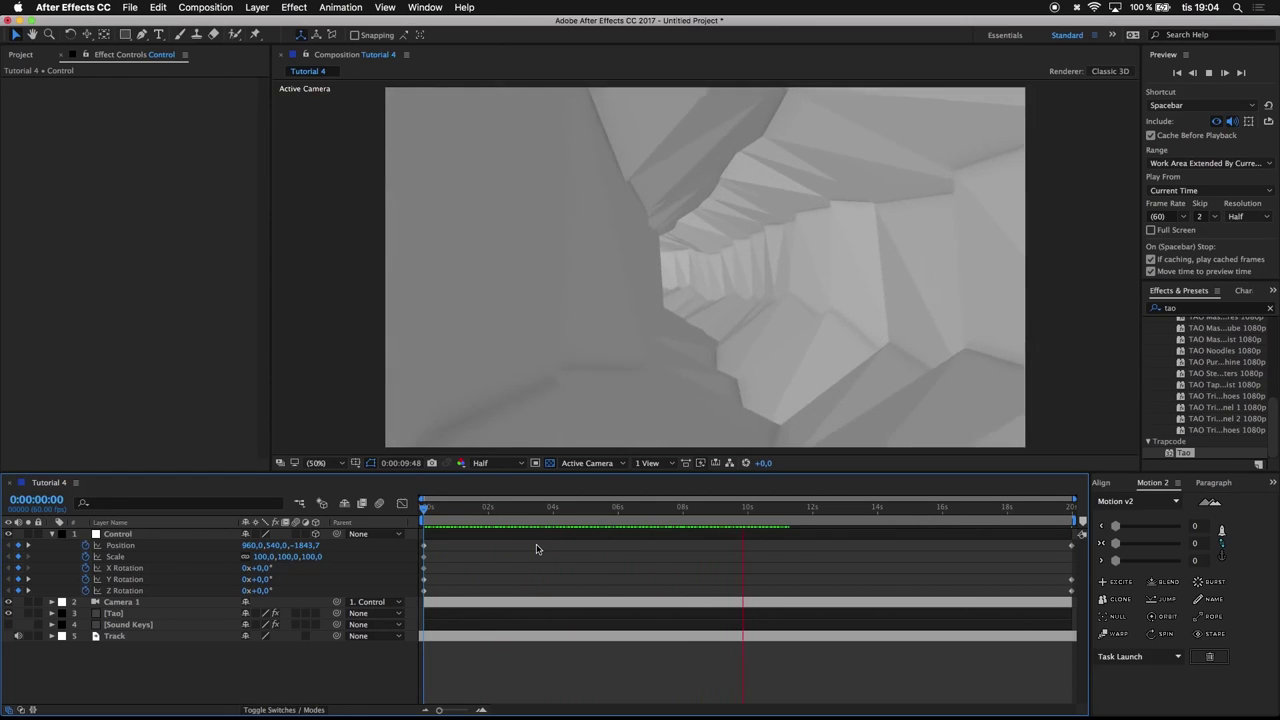
key("space")
left_click_drag(660, 516, 534, 519)
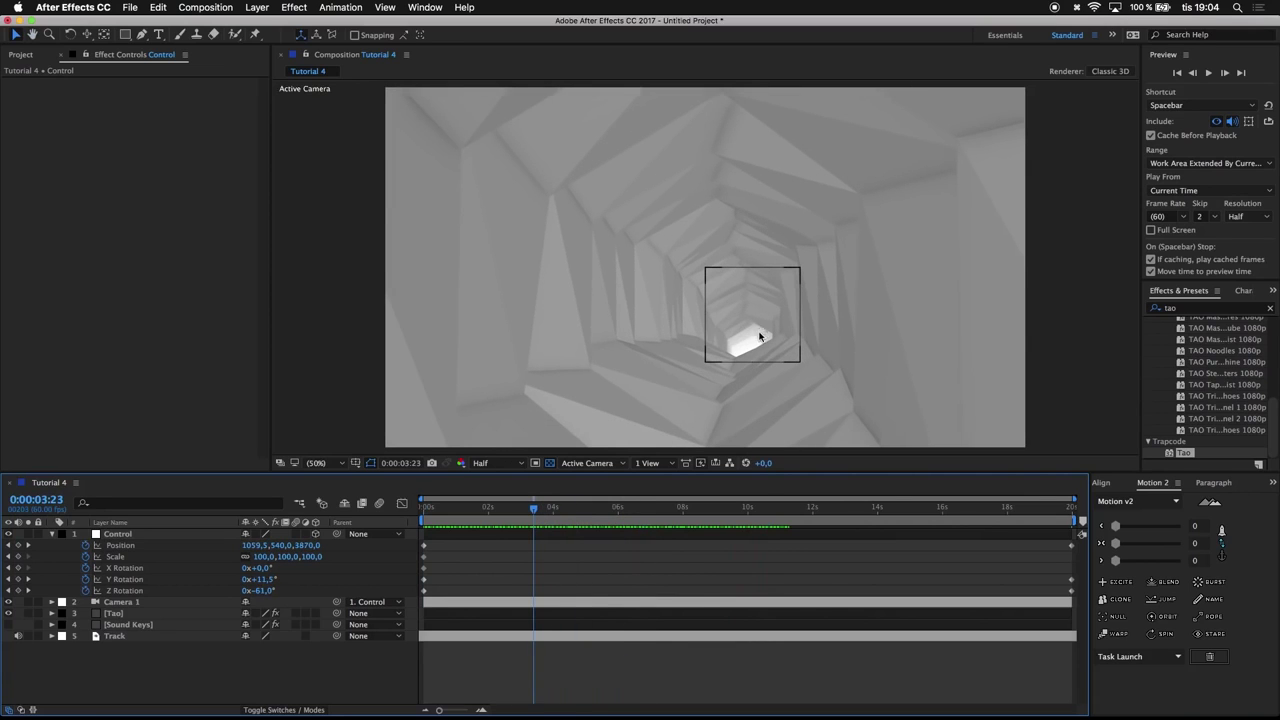
Try different Far, Near and Fog Start values in the Tao layer's Visibility settings, undoing each change
left_click(116, 614)
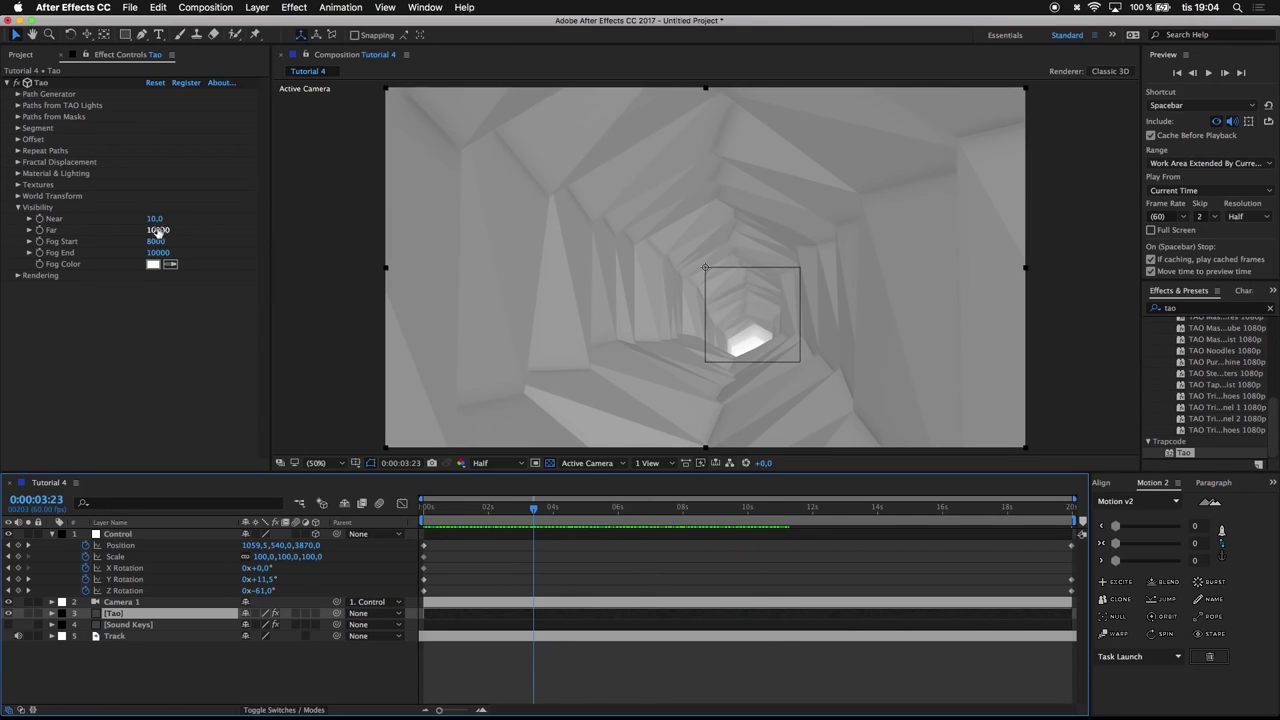
left_click_drag(158, 230, 120, 234)
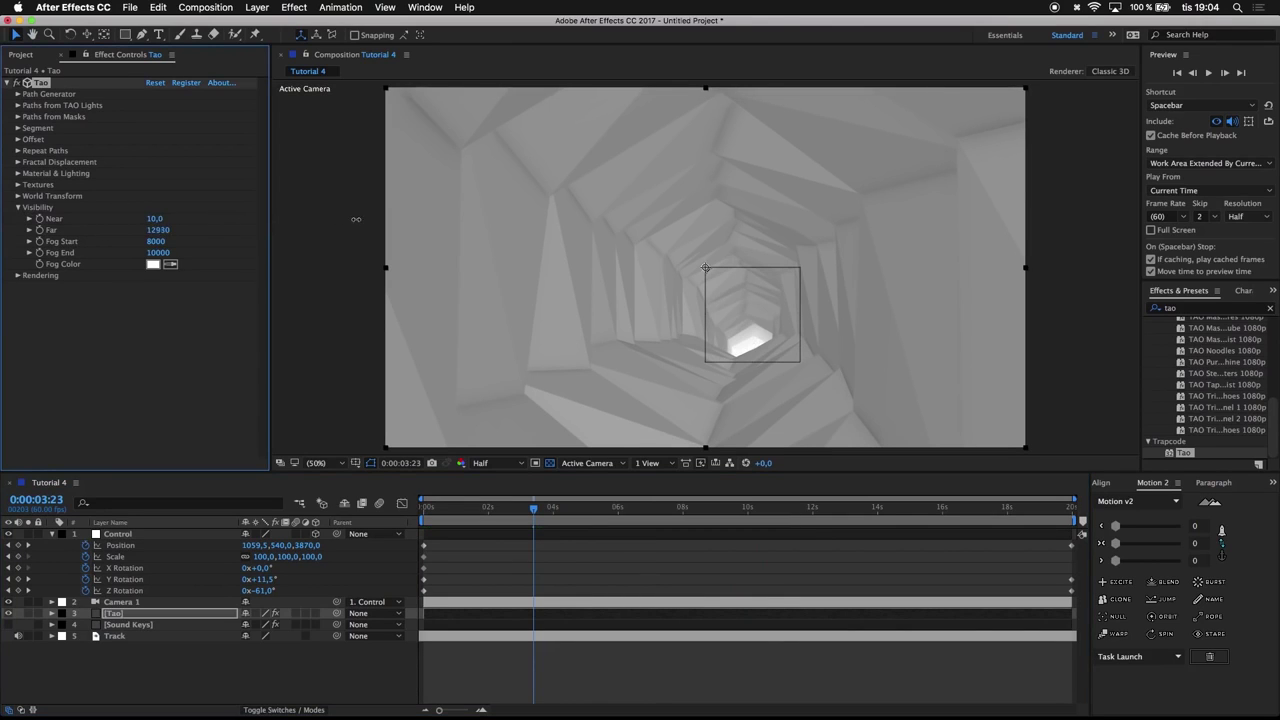
key("super+z")
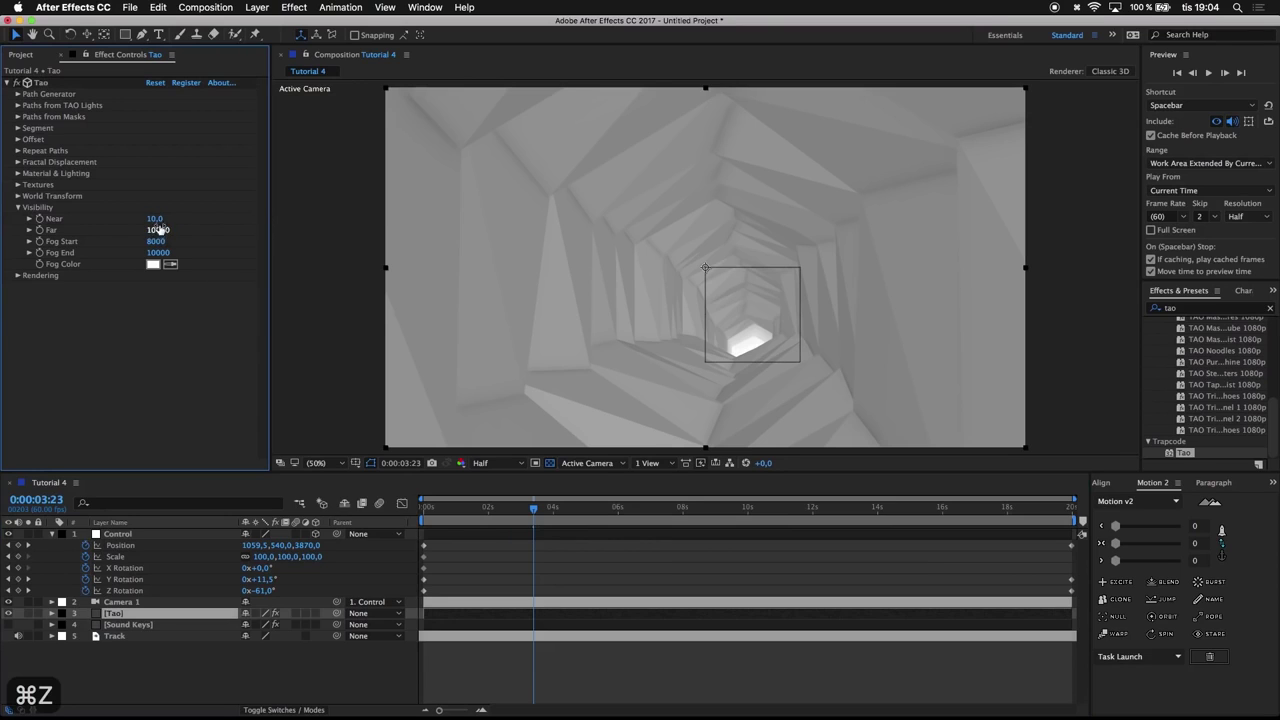
left_click_drag(155, 218, 138, 221)
key("super+z")
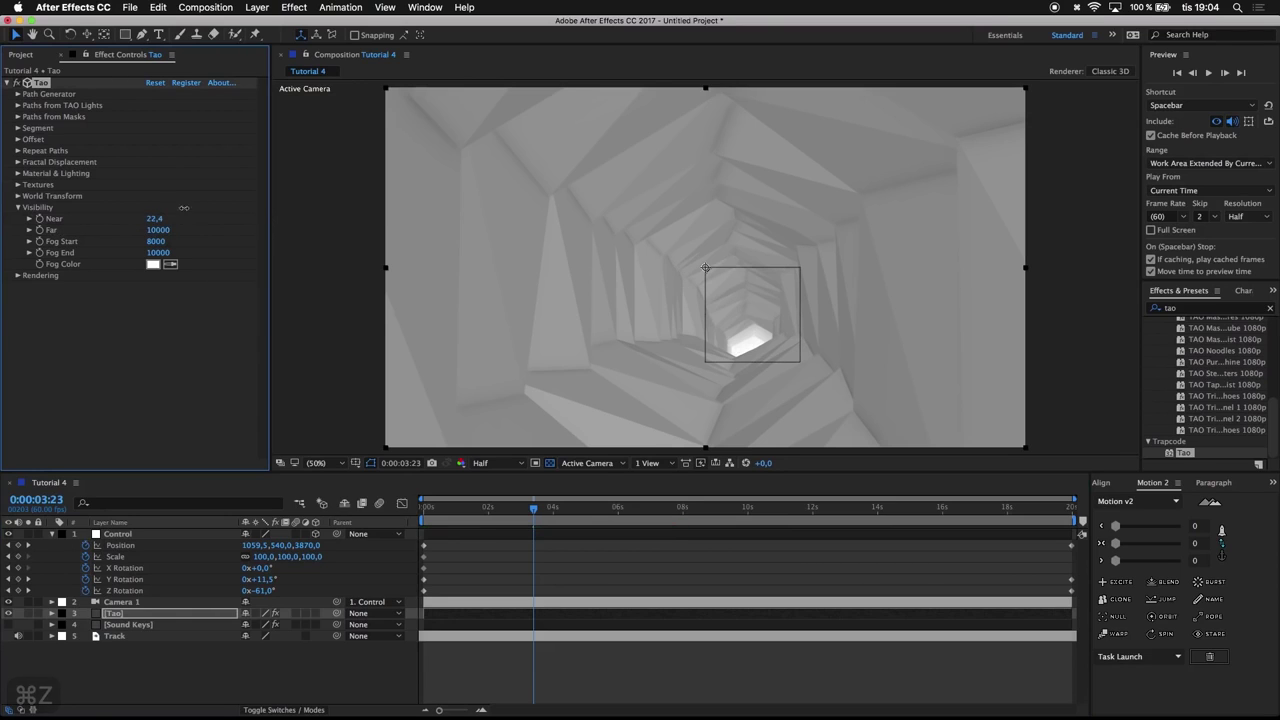
left_click_drag(143, 241, 287, 215)
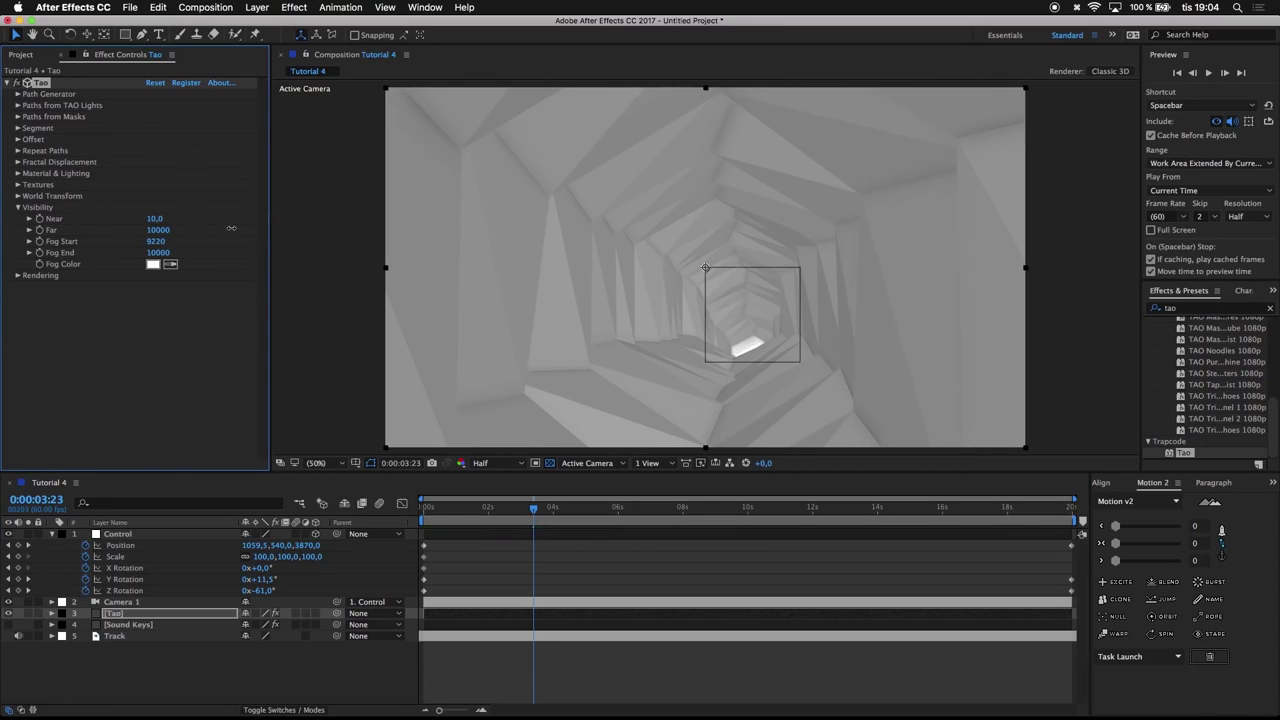
key("super+z")
Raise Tao's Fog Start first to 10000 and finally to 12000, checking the tunnel at 0:00:06:58
left_click(157, 241)
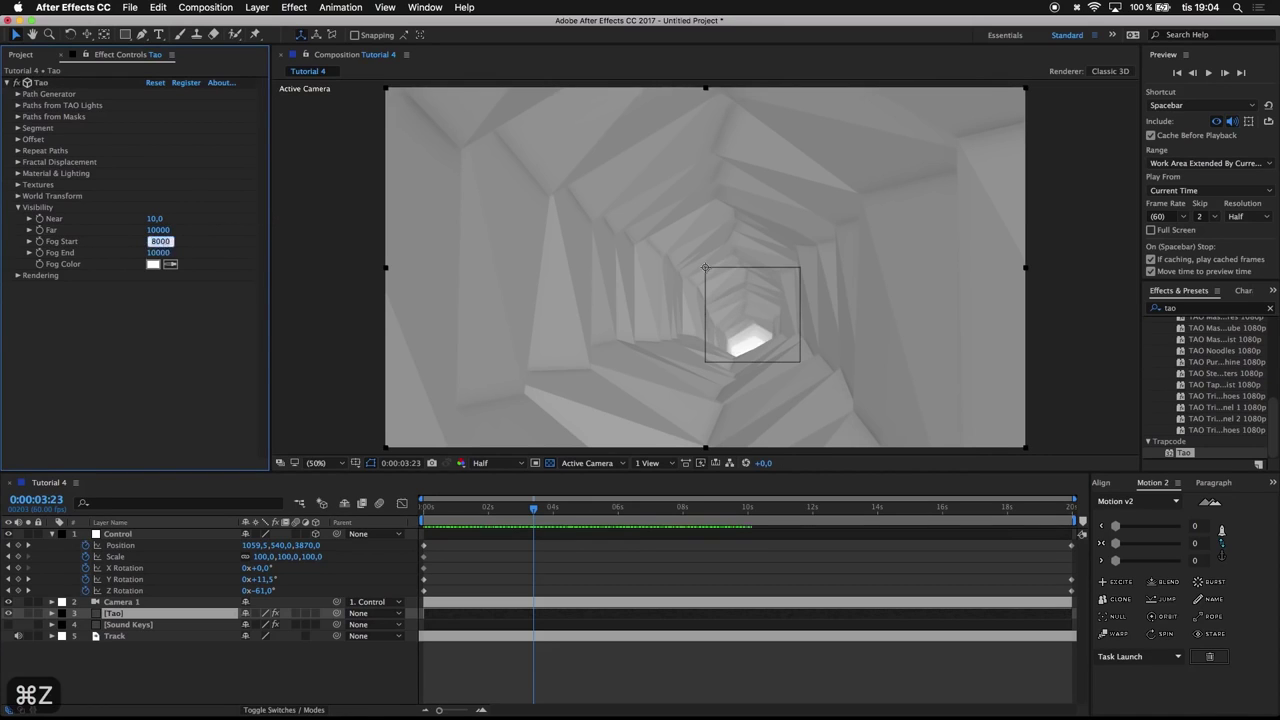
type("10000")
key("Return")
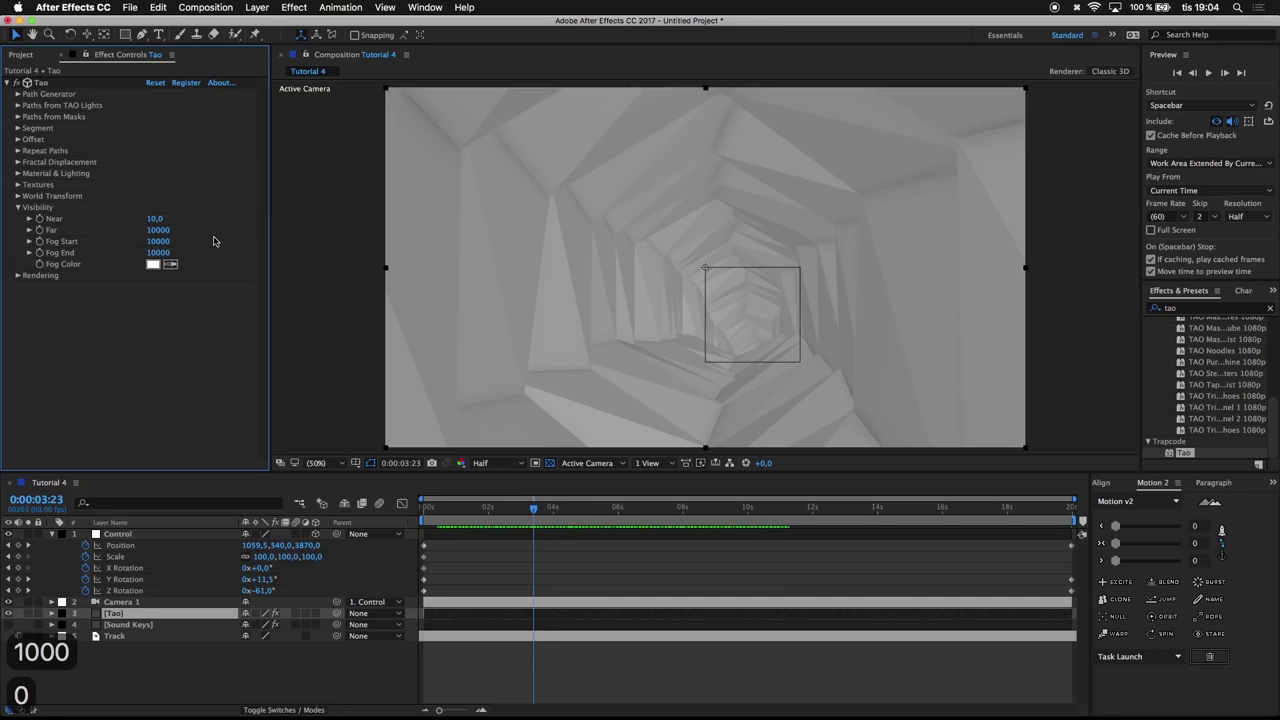
left_click_drag(558, 503, 651, 500)
left_click(165, 243)
type("12000")
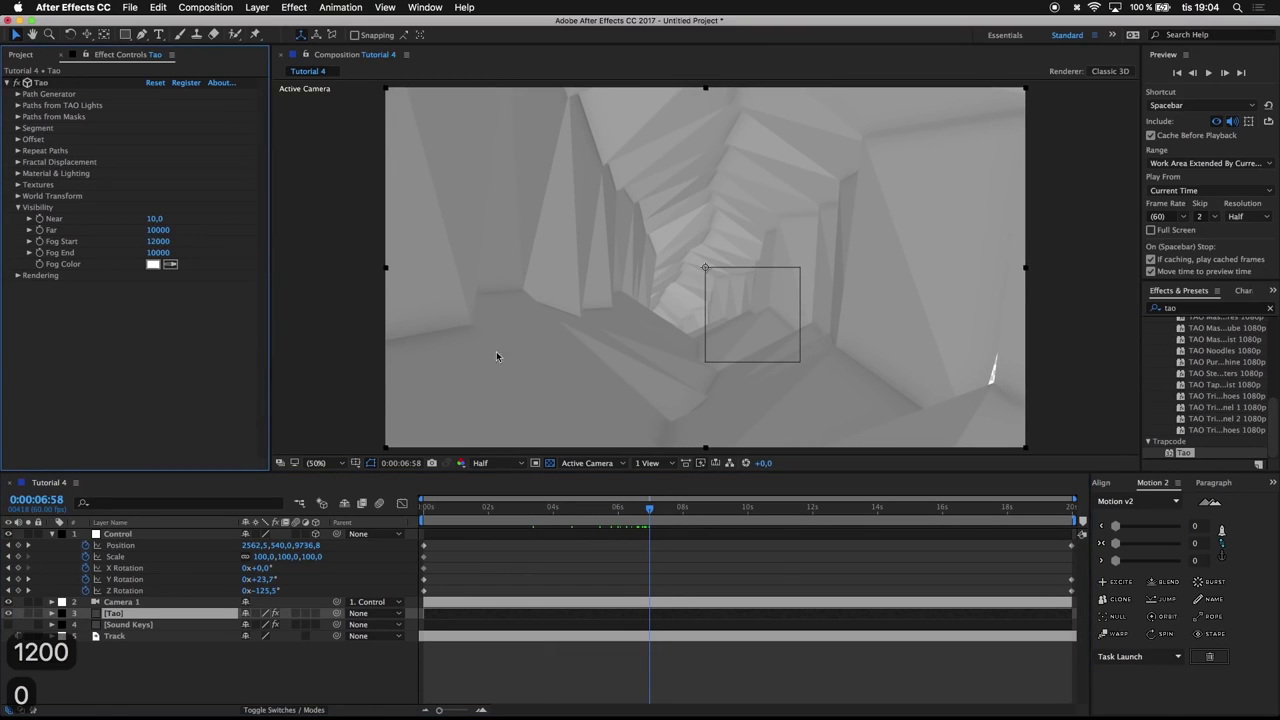
left_click(17, 207)
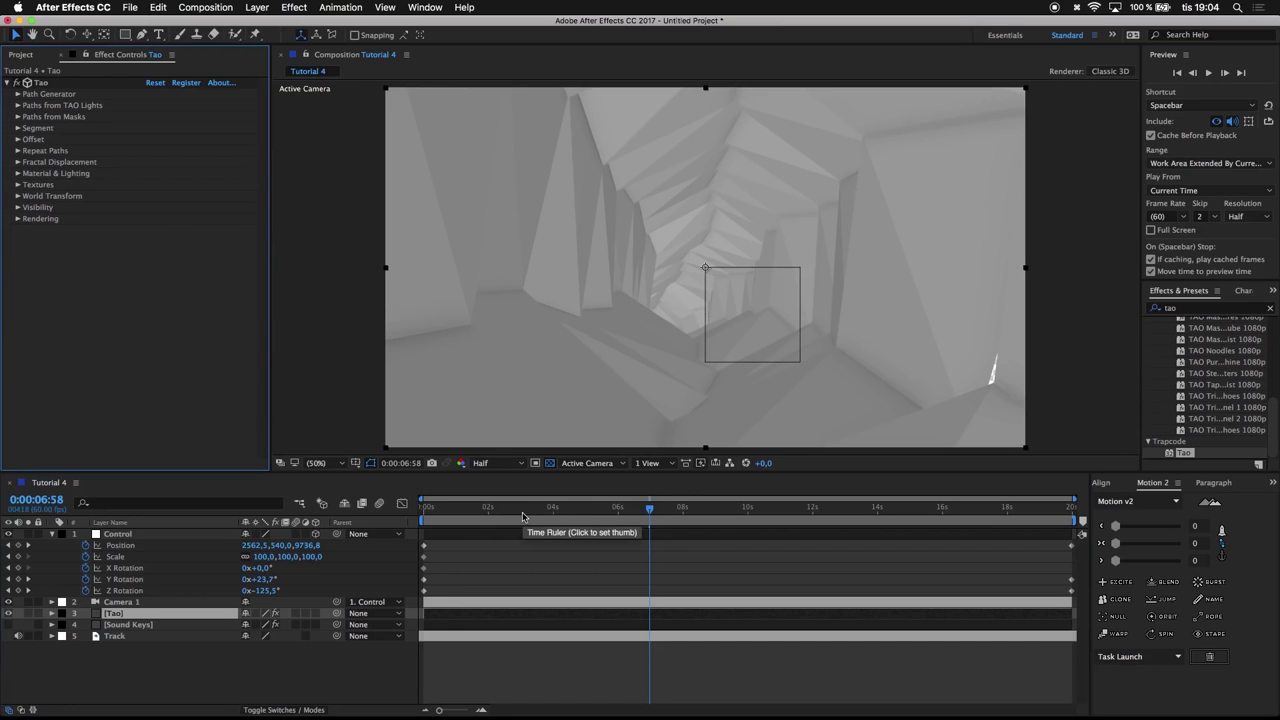
Return to 0:00:00:00 and collapse the Control layer's properties in the timeline
left_click(461, 510)
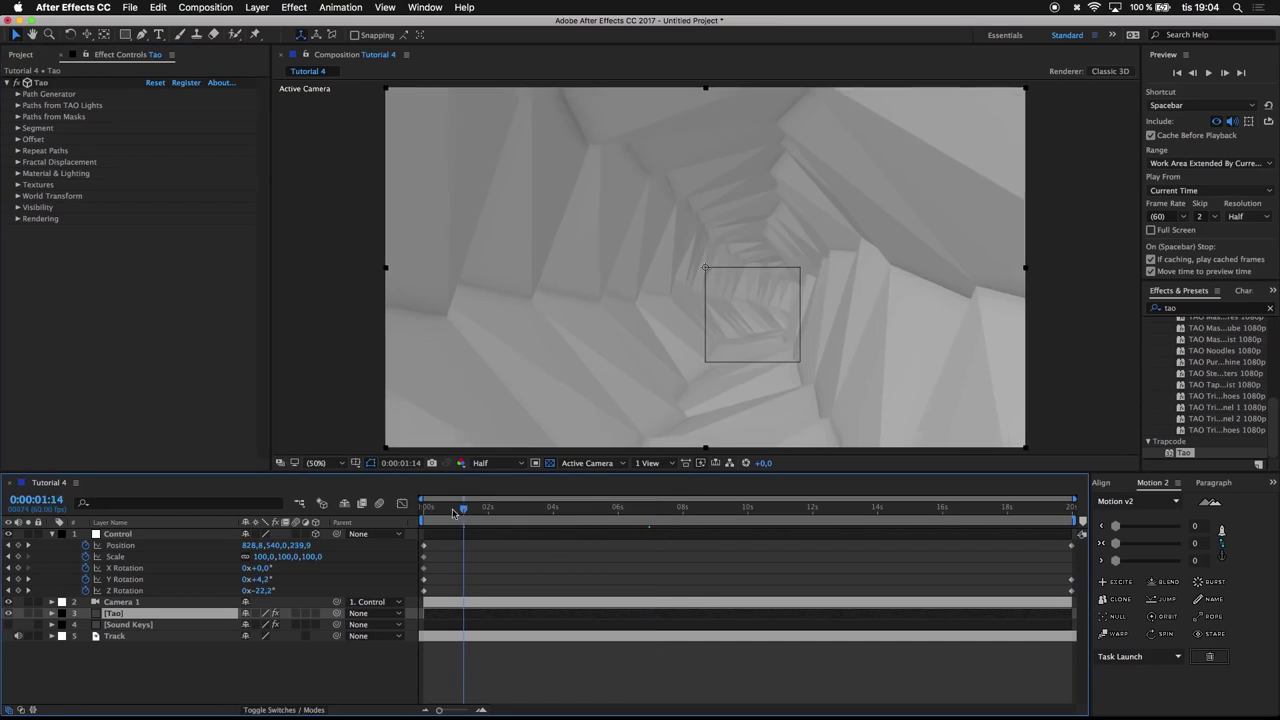
left_click_drag(461, 511, 386, 522)
left_click(53, 534)
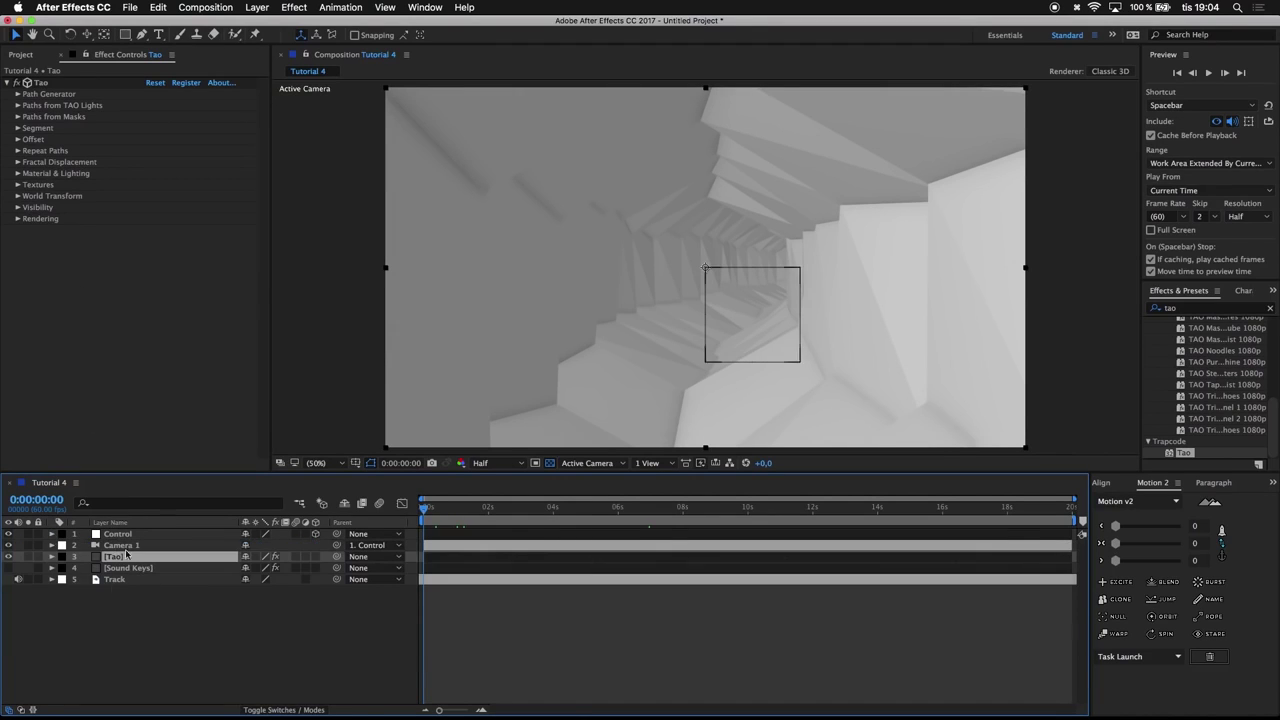
Set Tao's material colour to light grey C7C7C7 and its Specular to 40
left_click(17, 175)
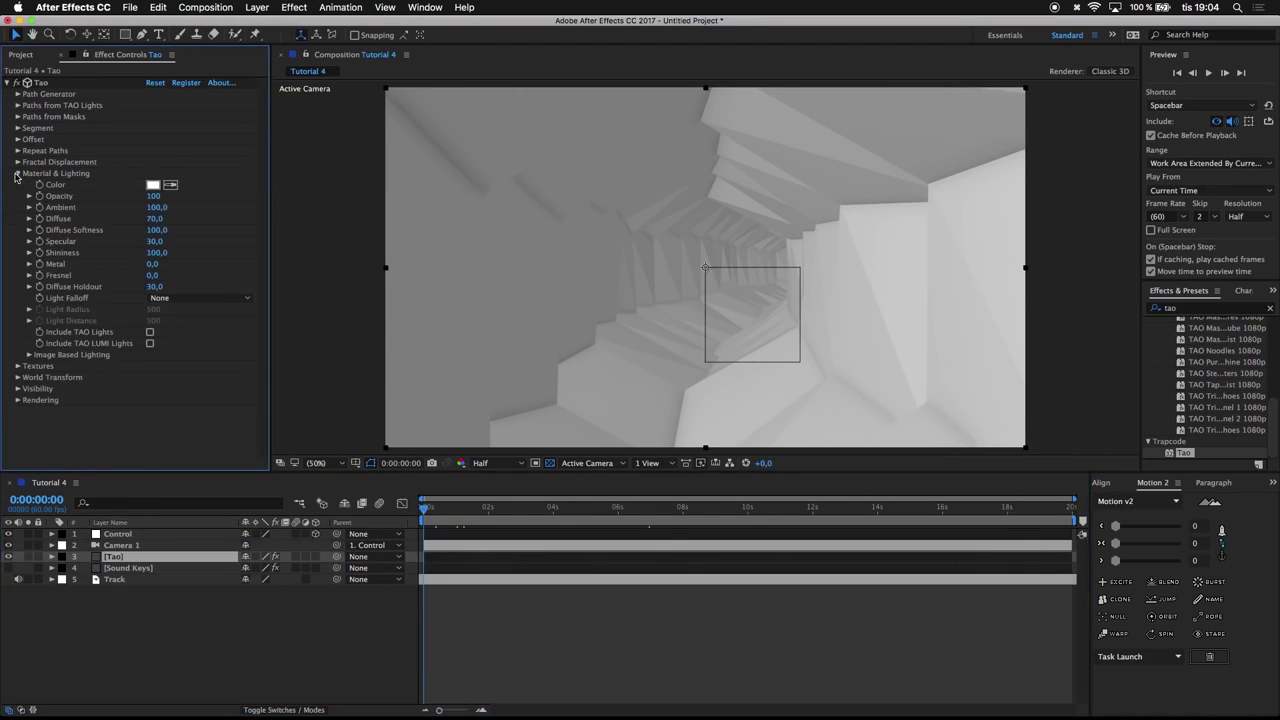
left_click(152, 185)
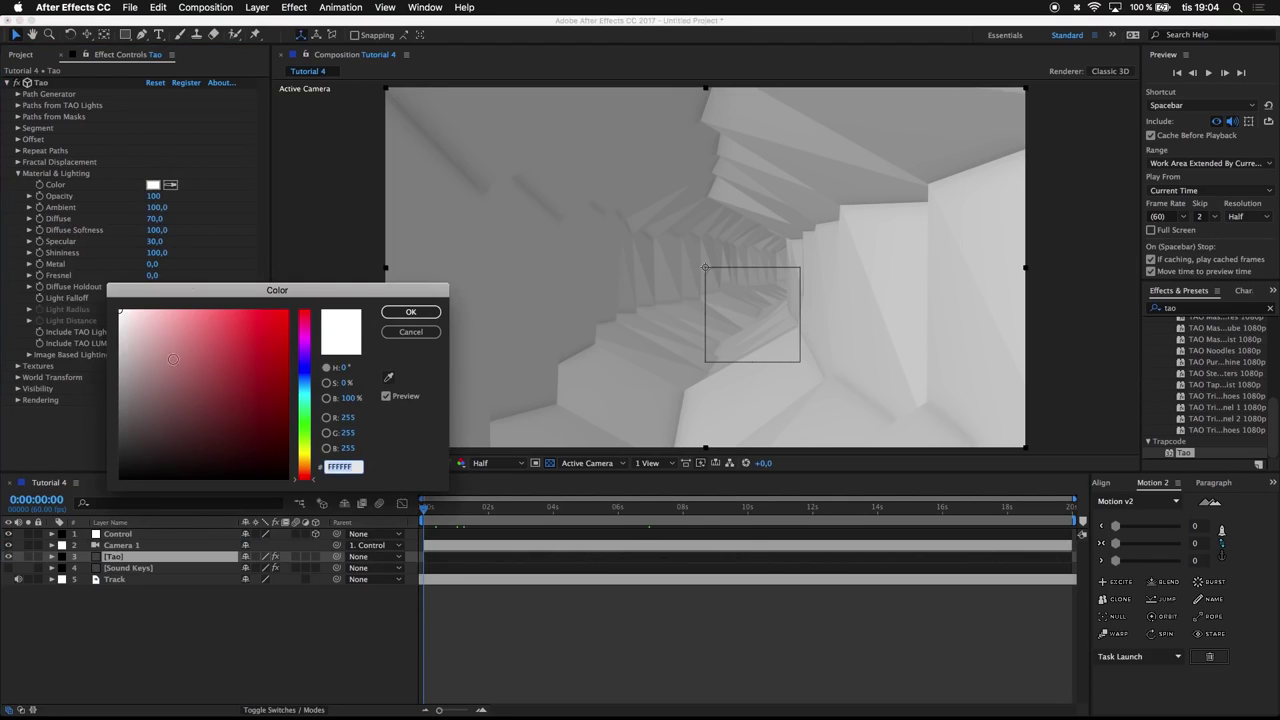
left_click(118, 346)
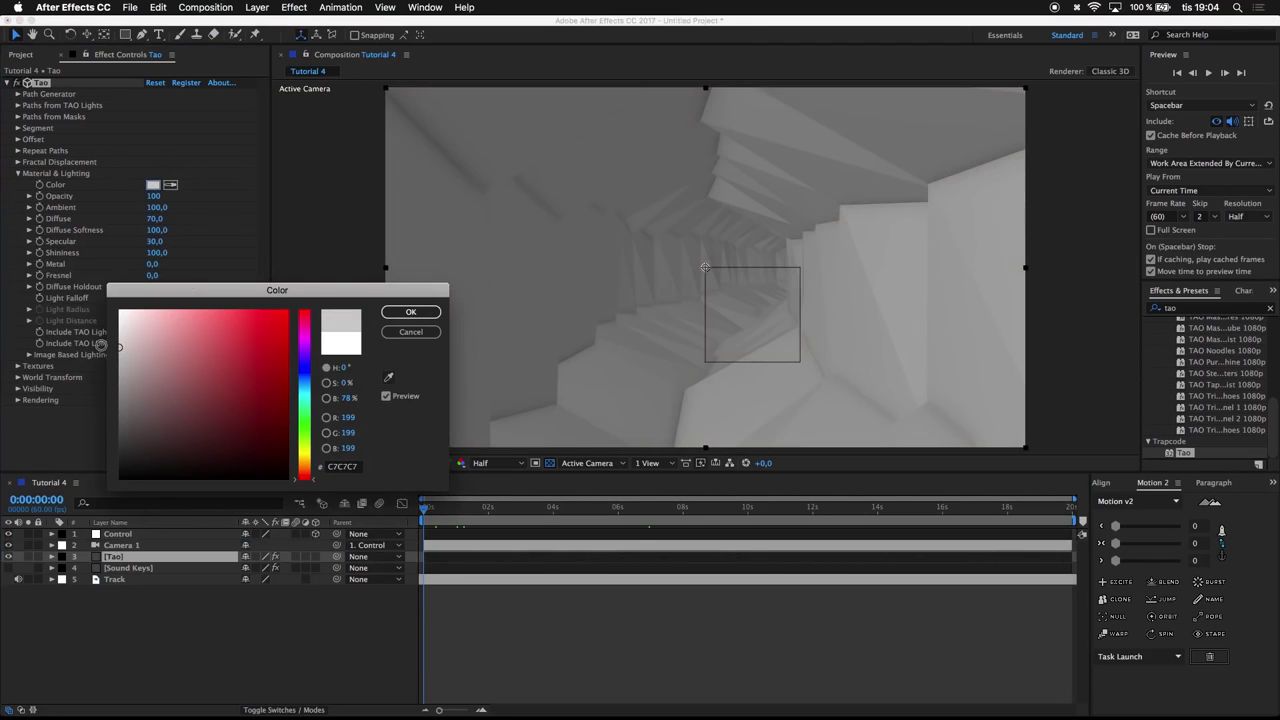
key("Return")
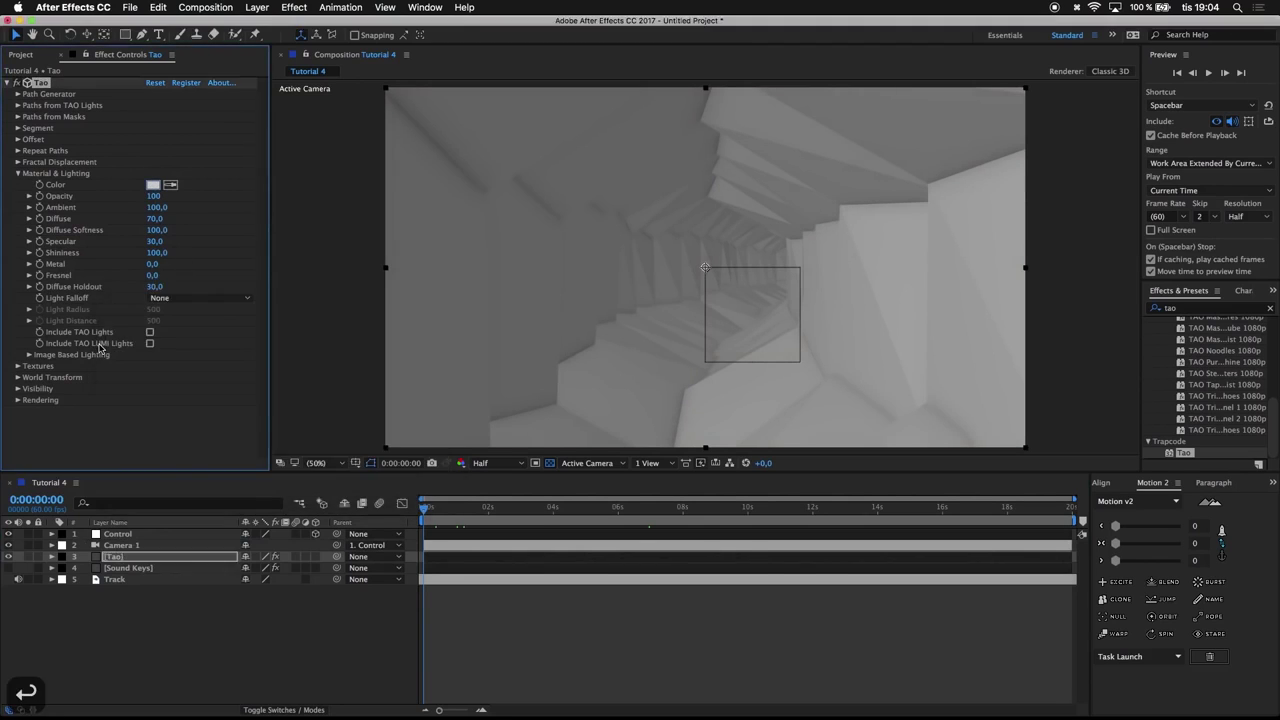
left_click(155, 241)
type("40")
key("Return")
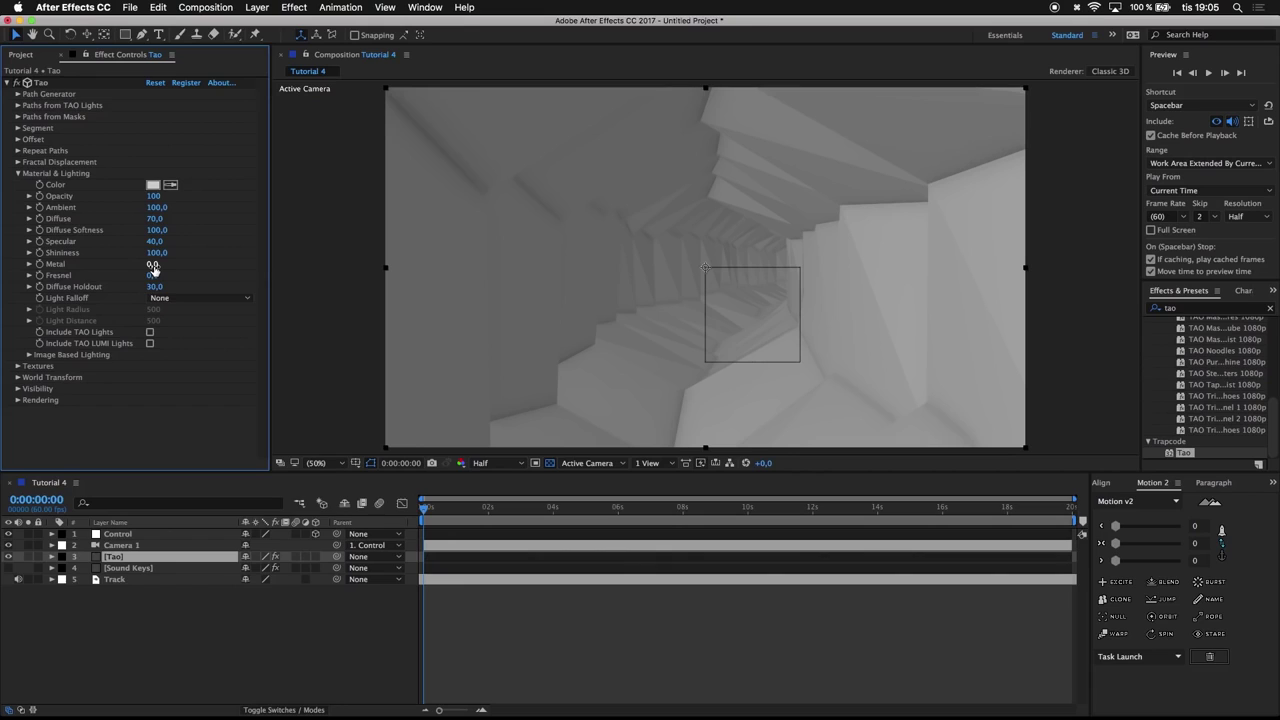
Set Tao's Light Falloff to Smooth with a Light Radius of 1000 and a Light Distance of 3000
left_click(160, 298)
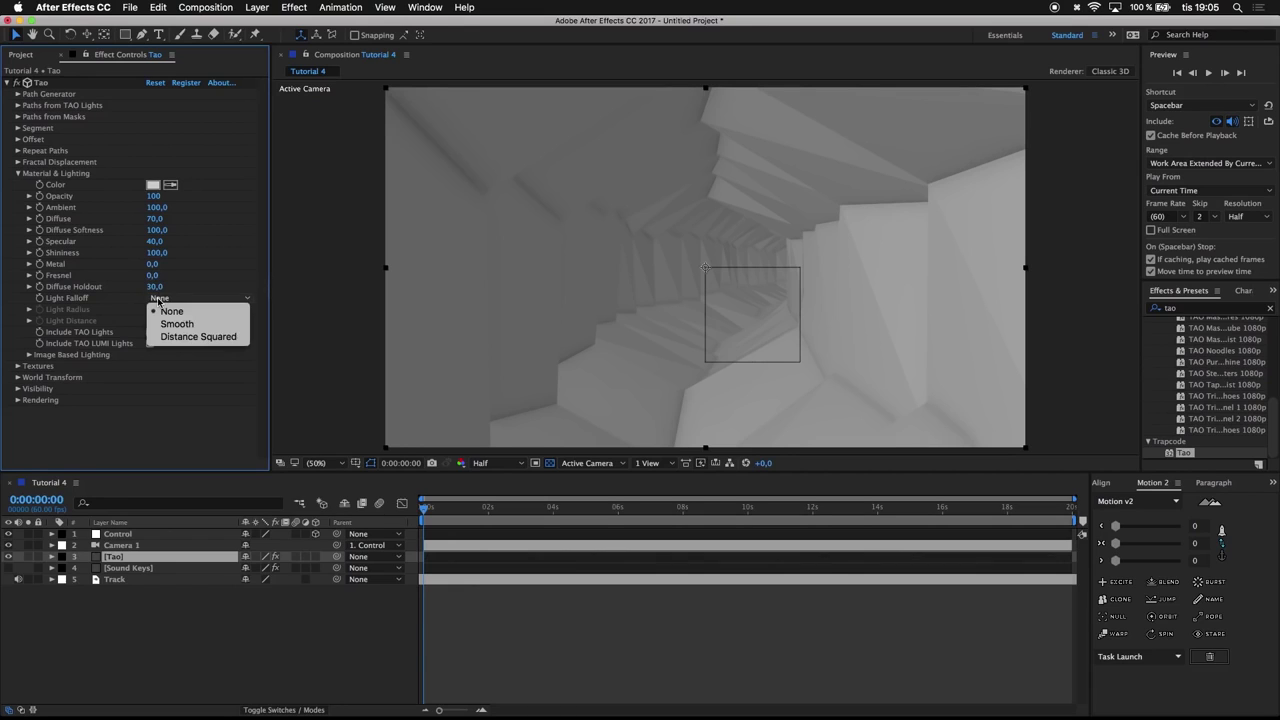
left_click(162, 325)
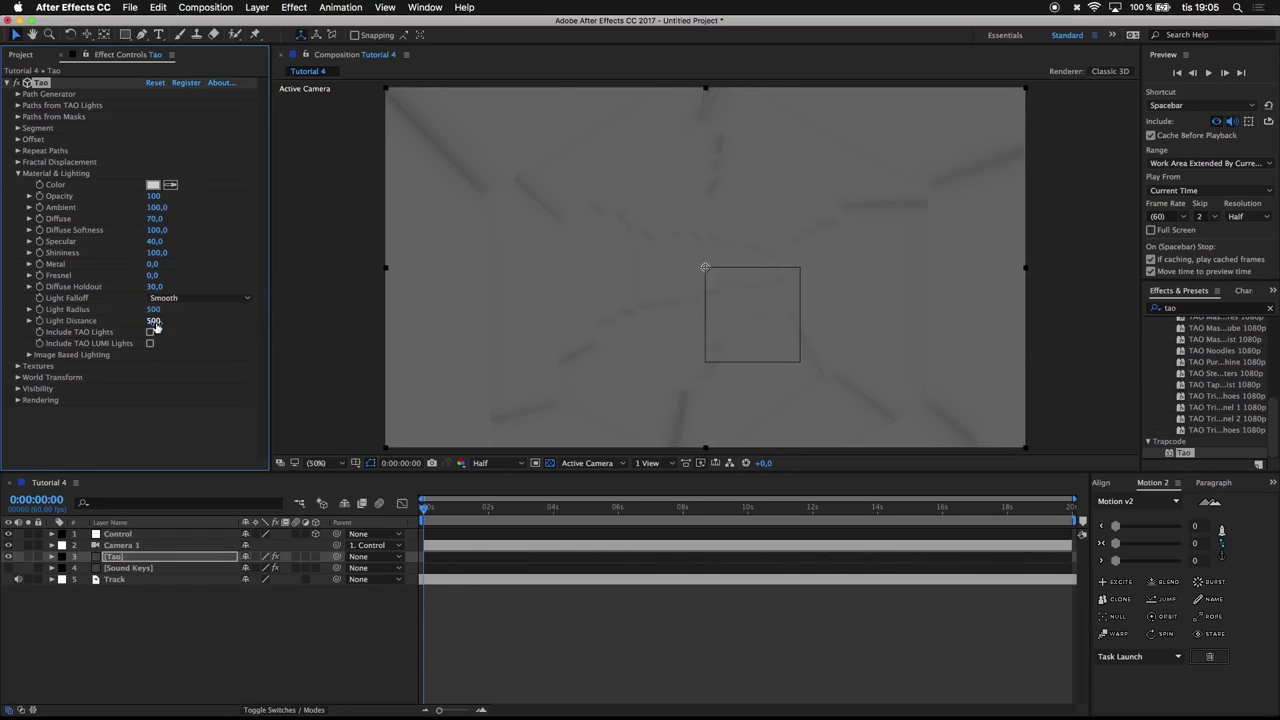
left_click(152, 309)
type("1000")
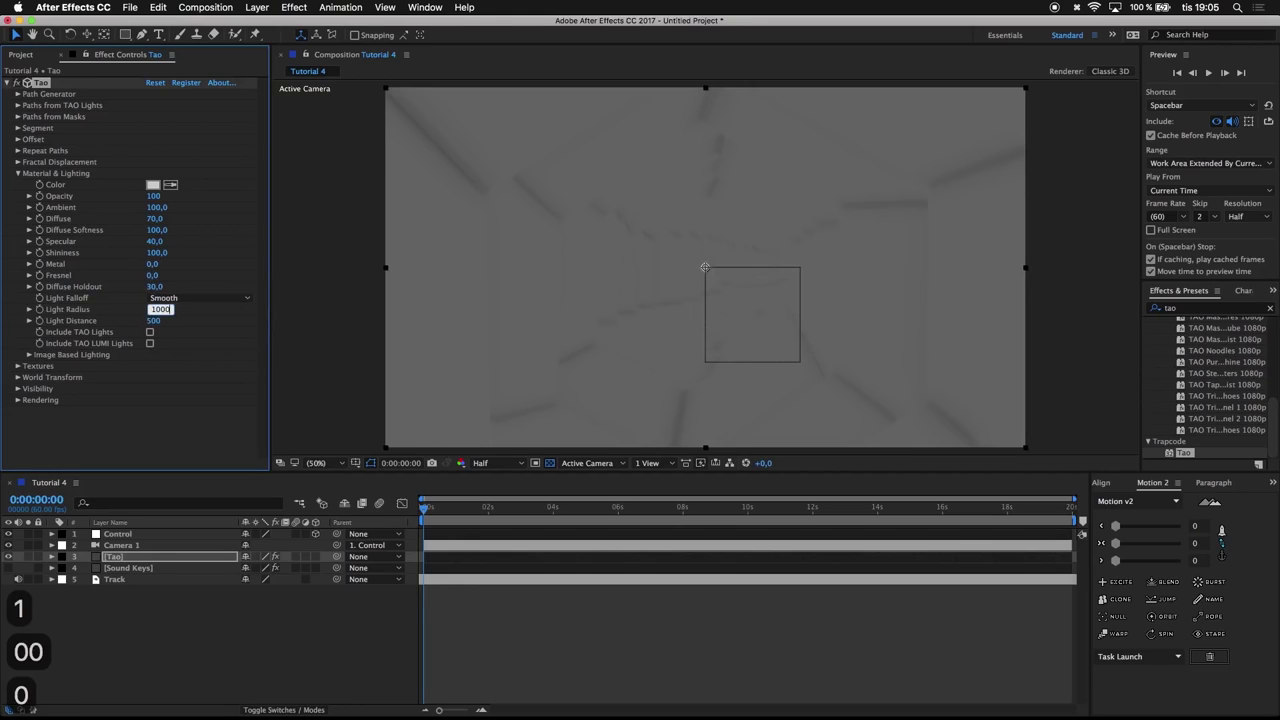
key("Tab")
type("3000")
left_click(150, 343)
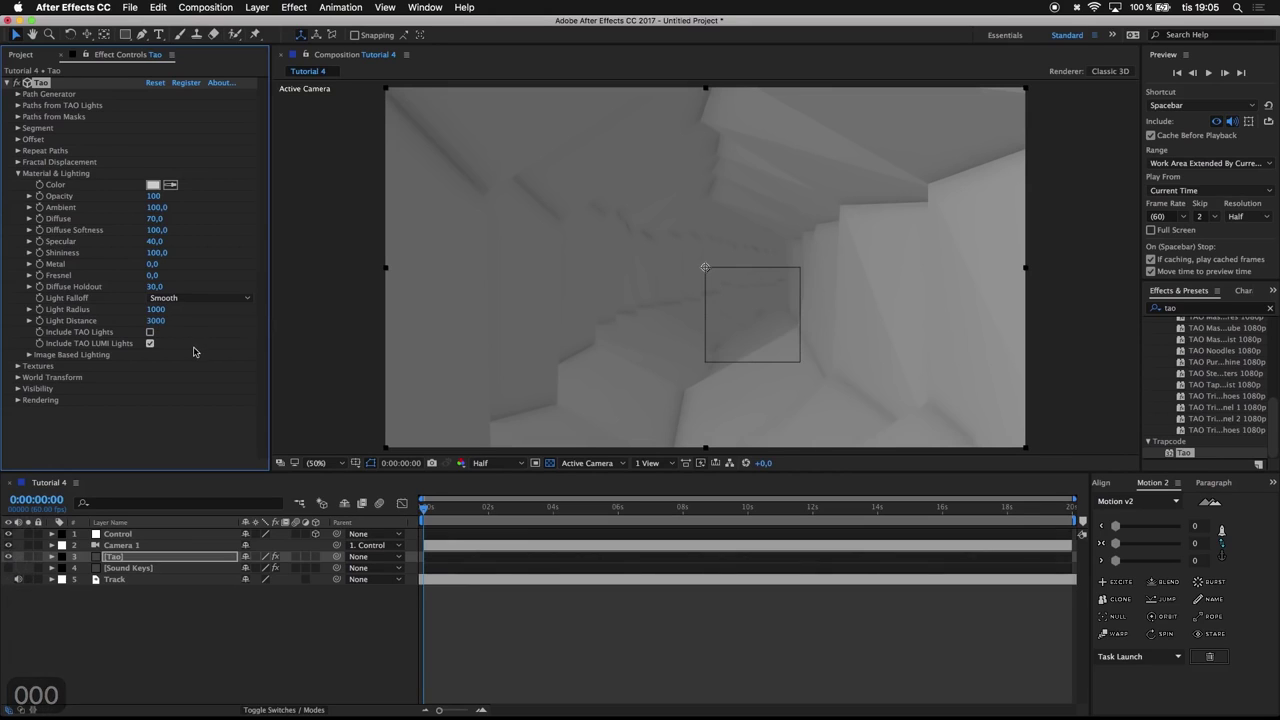
left_click(191, 354)
left_click(152, 345)
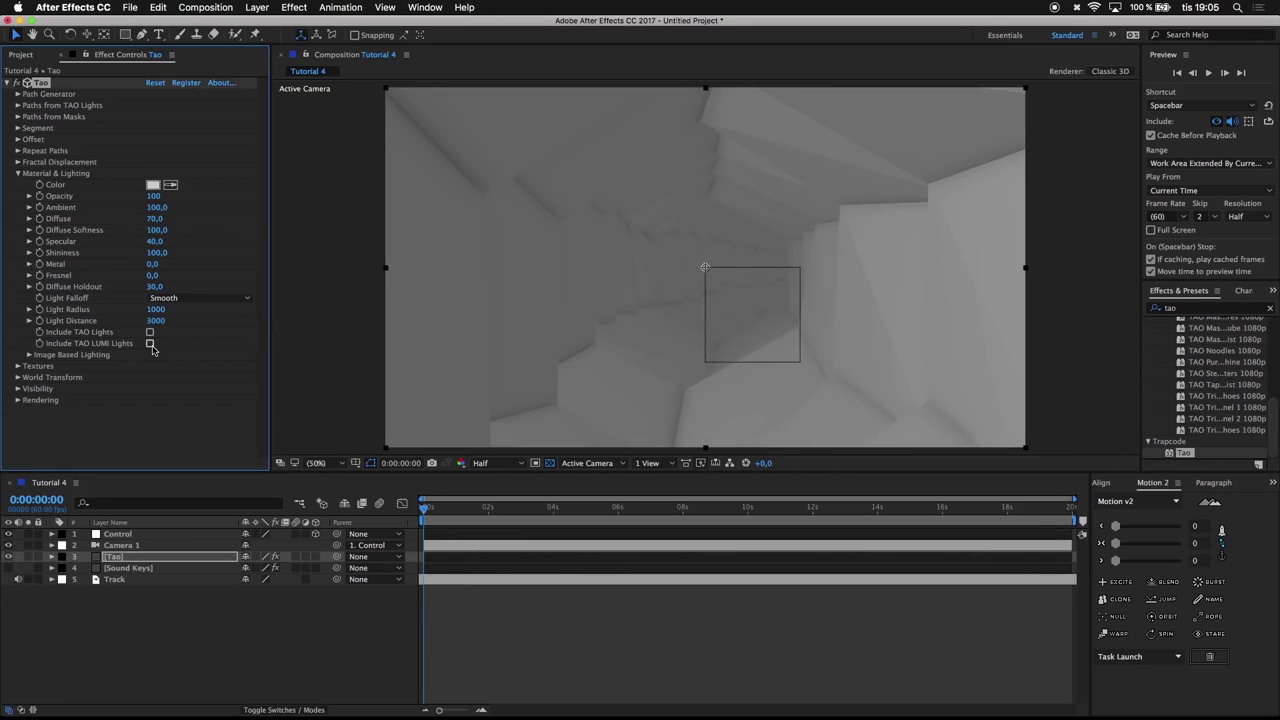
Give Tao the Dark Industrial built-in environment, with Reflection Strength and Diffuse Strength both at 70
left_click(29, 355)
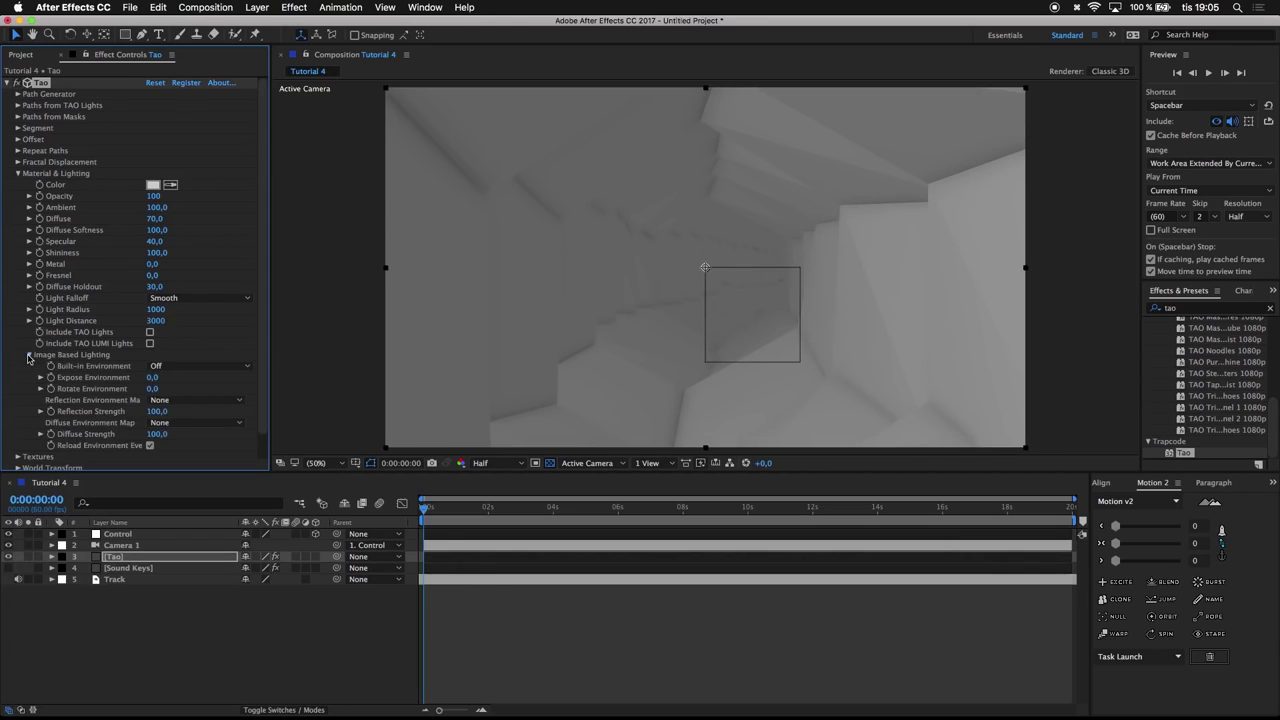
left_click(160, 366)
left_click(172, 405)
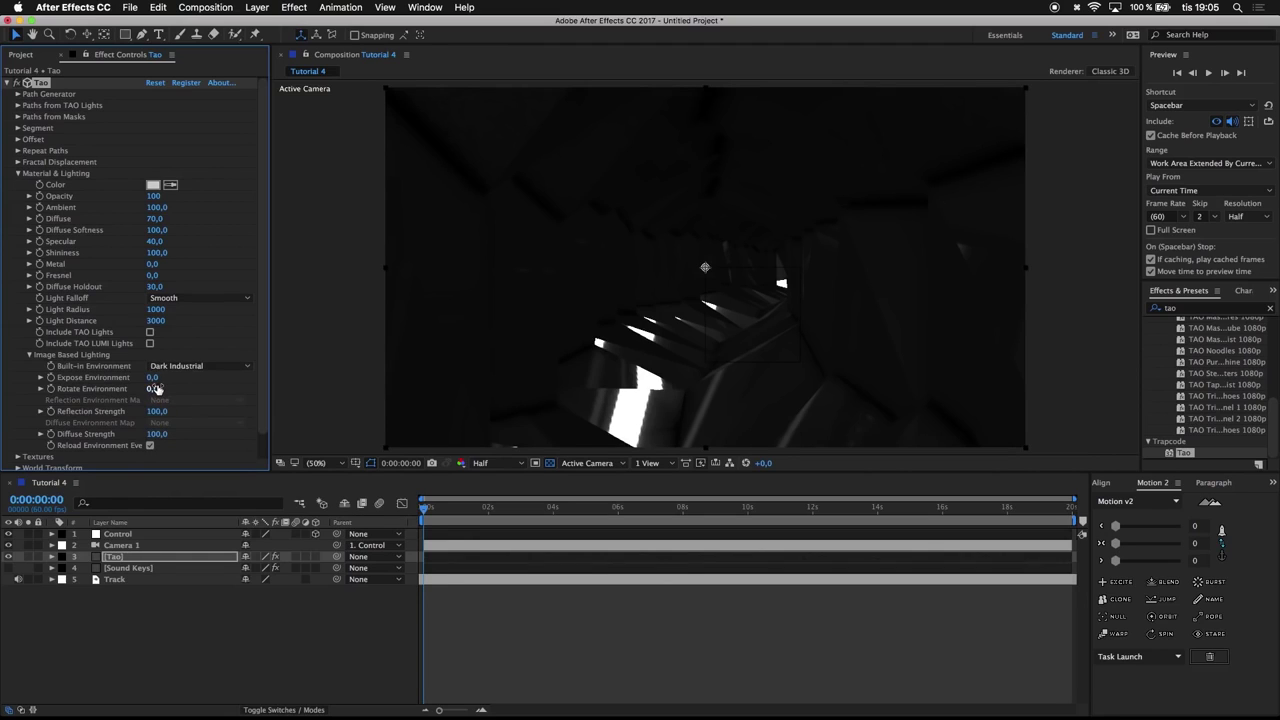
left_click(157, 411)
type("70")
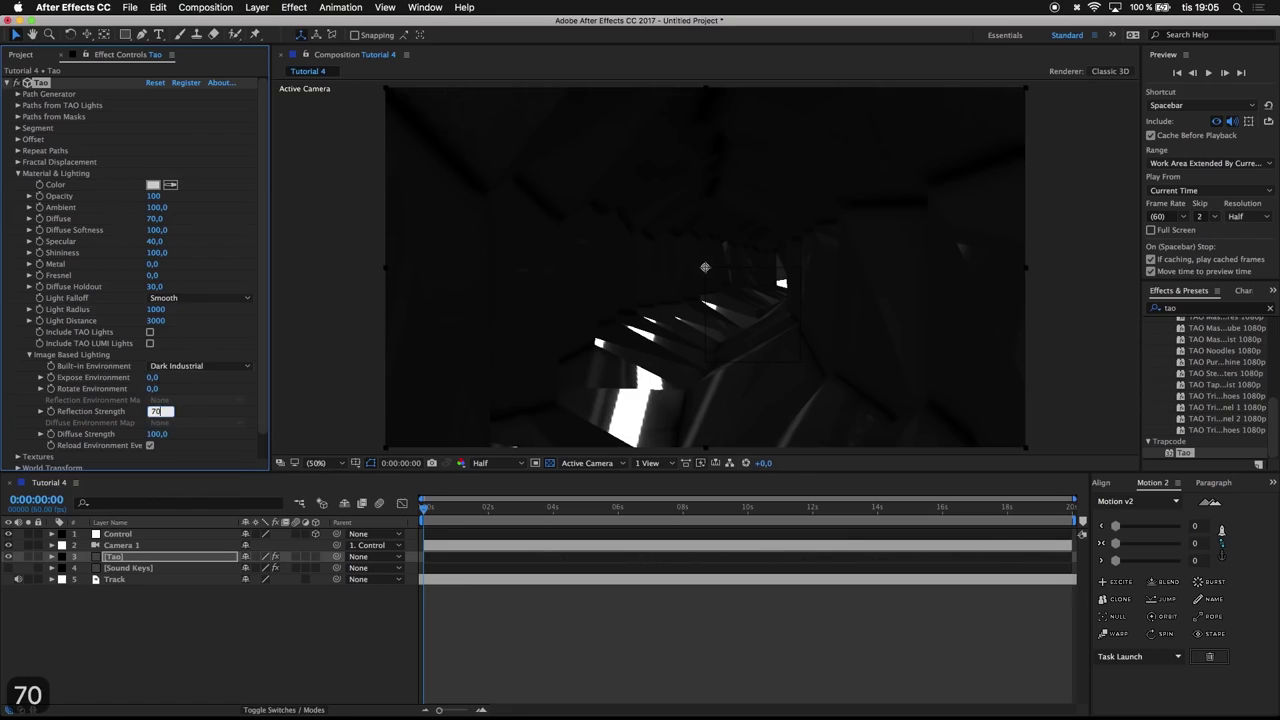
key("Return")
type("70")
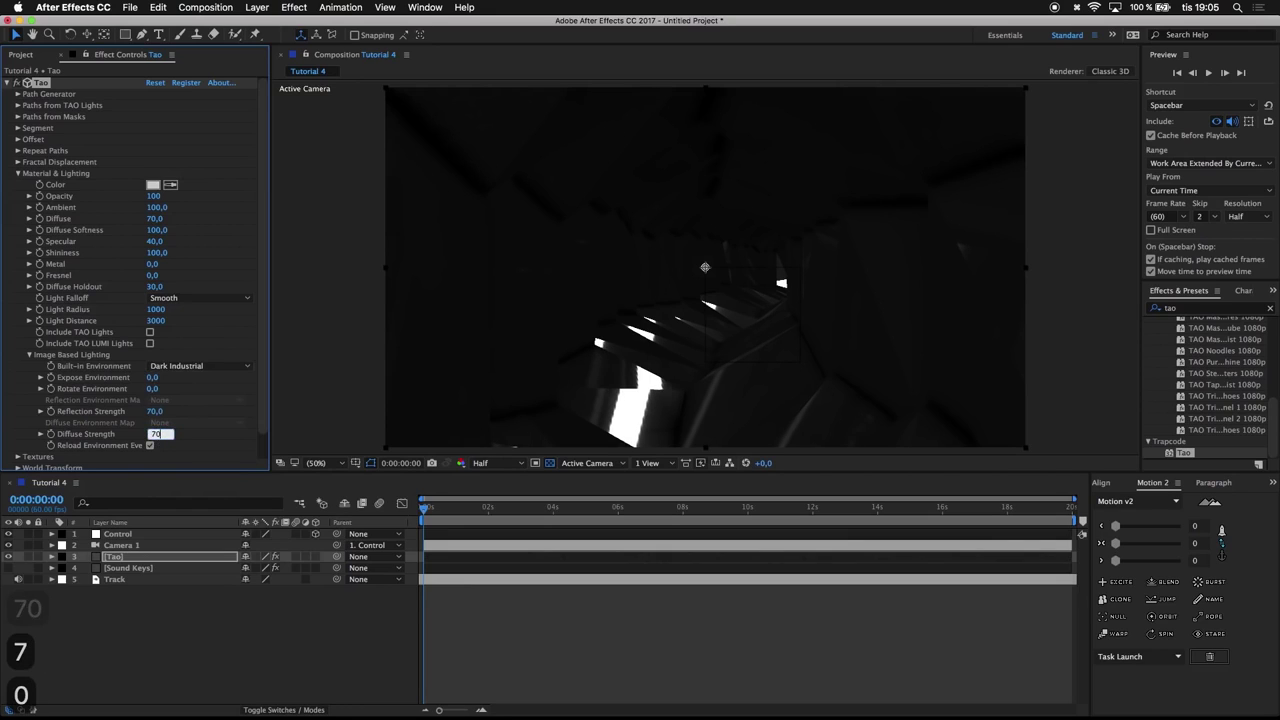
left_click(203, 420)
left_click(29, 355)
left_click(17, 174)
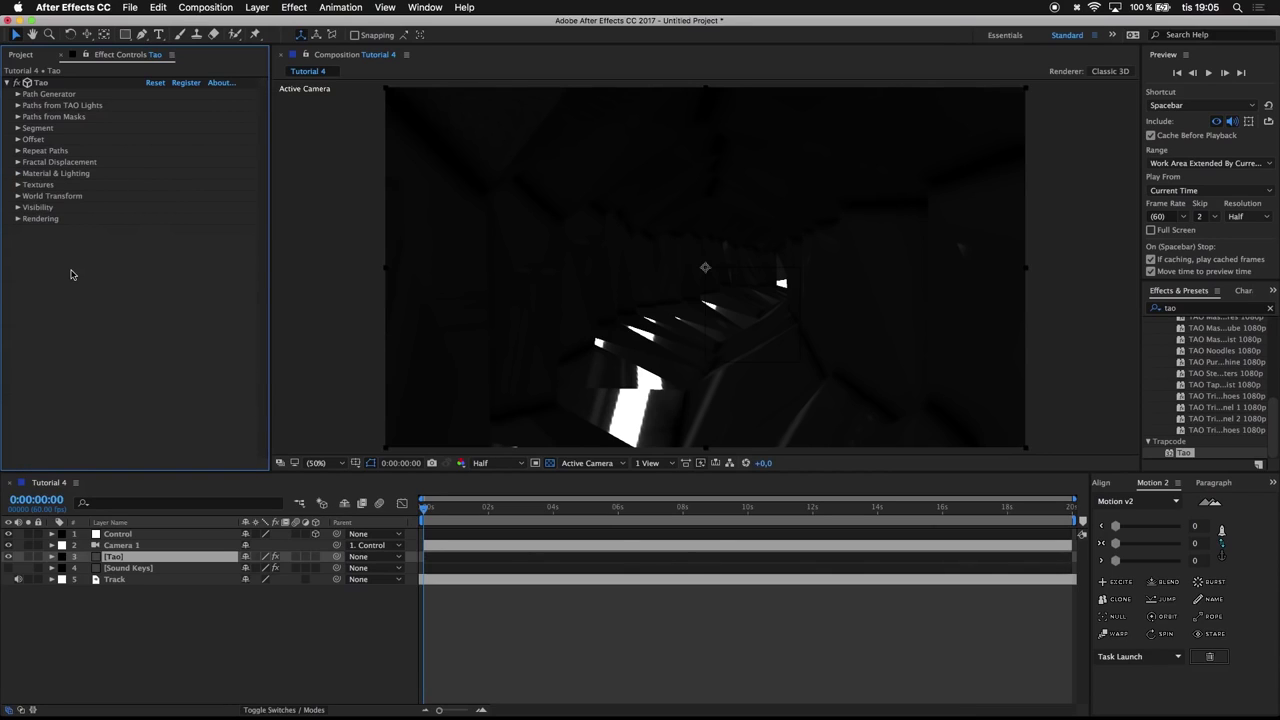
Add a pink spot light named Pnk with 300% intensity and a 180° cone angle
right_click(146, 586)
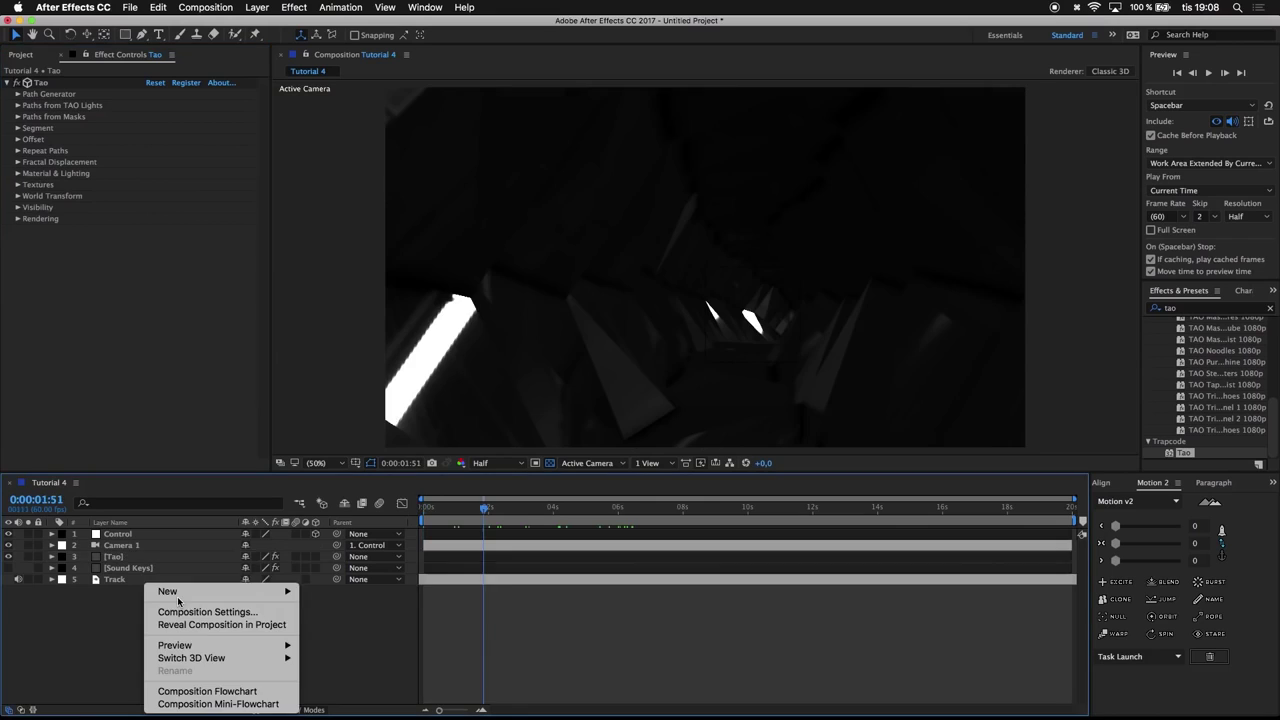
mouse_move(270, 591)
left_click(394, 634)
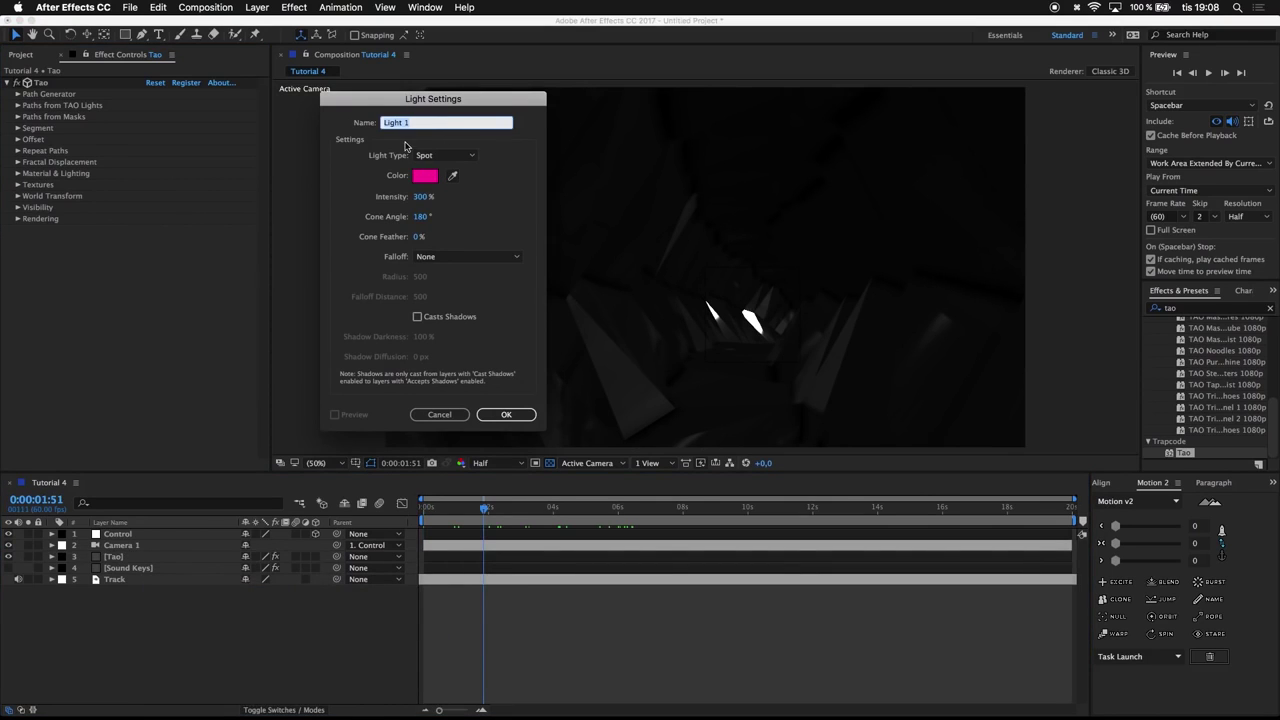
type("Pnk")
left_click(486, 414)
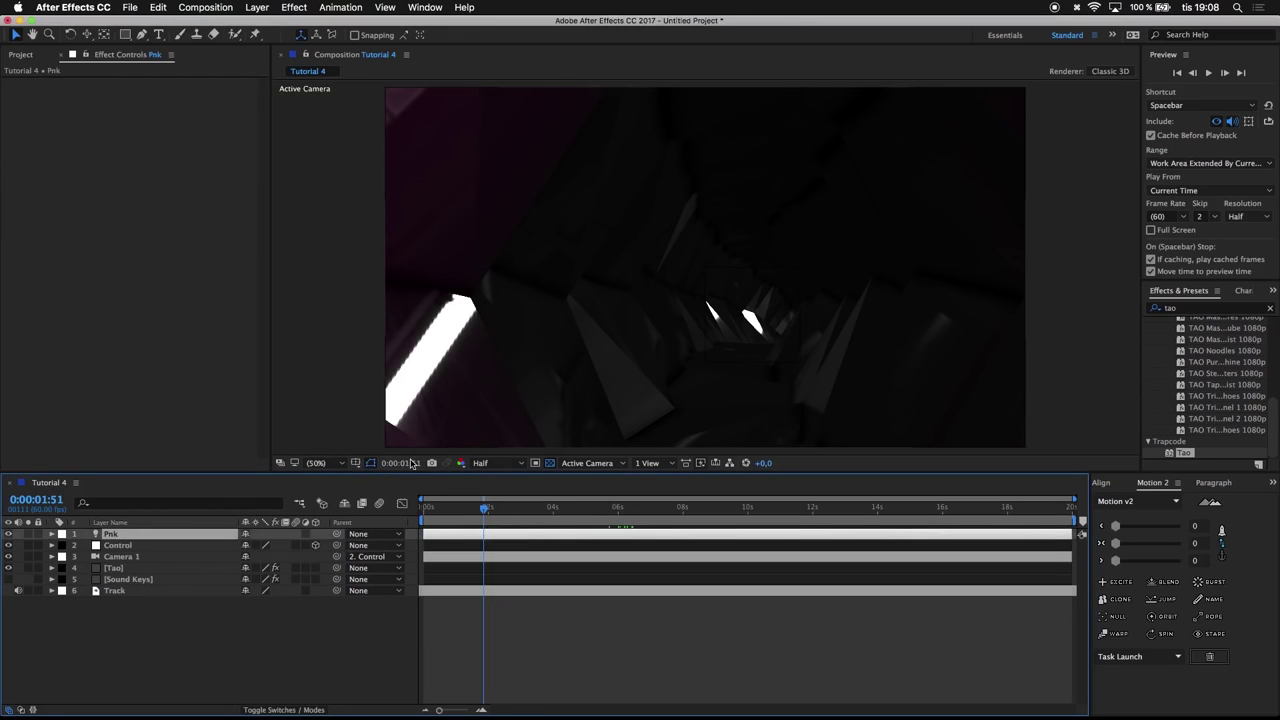
At 0:00:00:00, expand the Pnk and Control transforms and copy Control's X and Y position, 960 and 540, to Pnk
left_click_drag(451, 513, 409, 521)
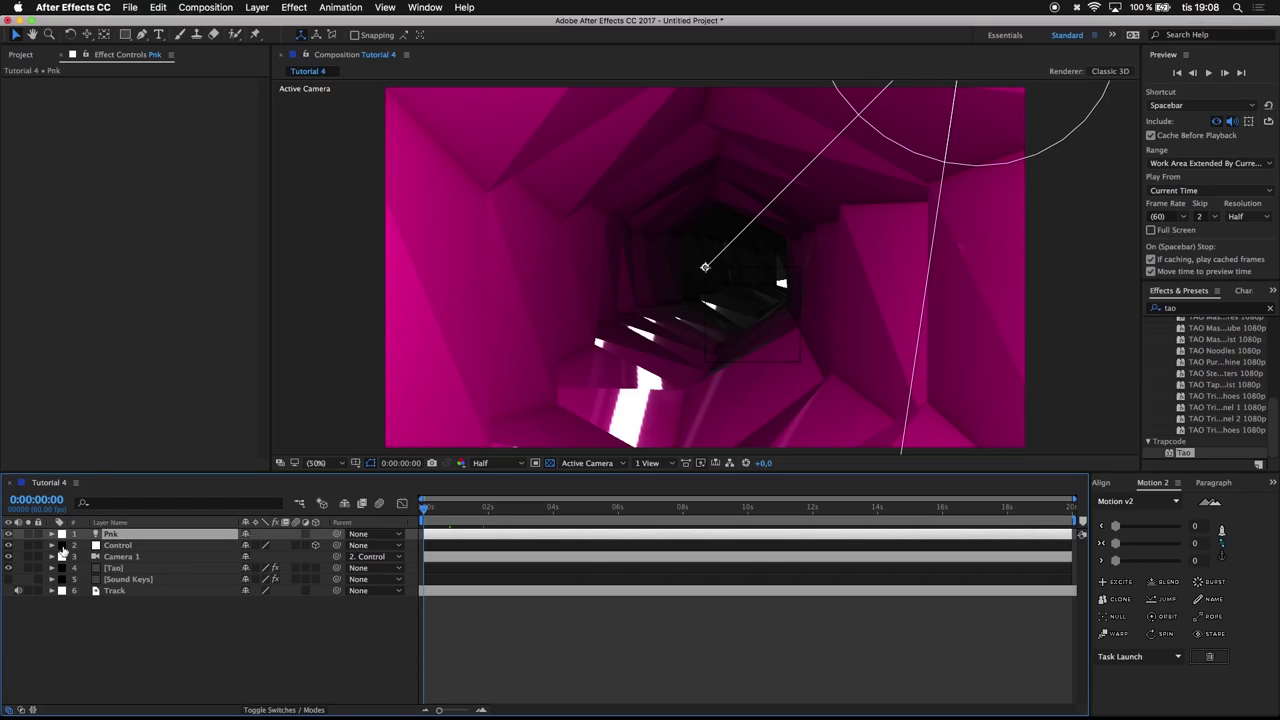
left_click(52, 545)
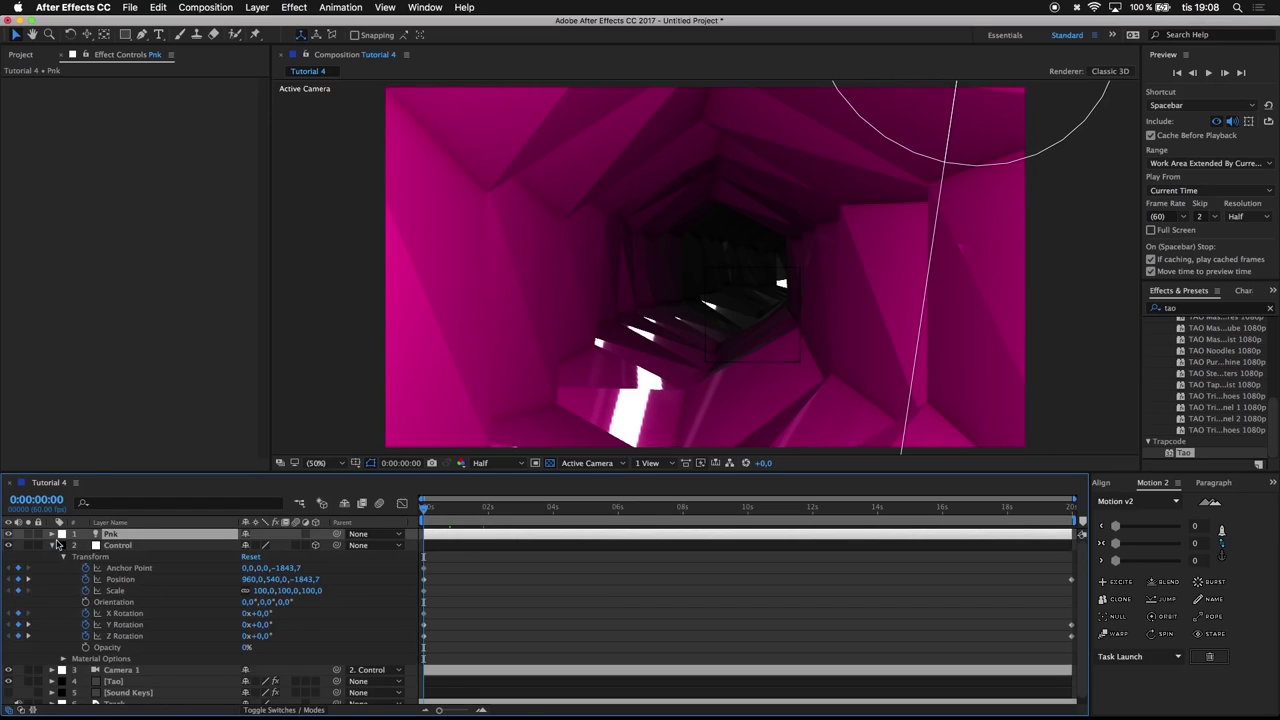
left_click(52, 534)
left_click(62, 545)
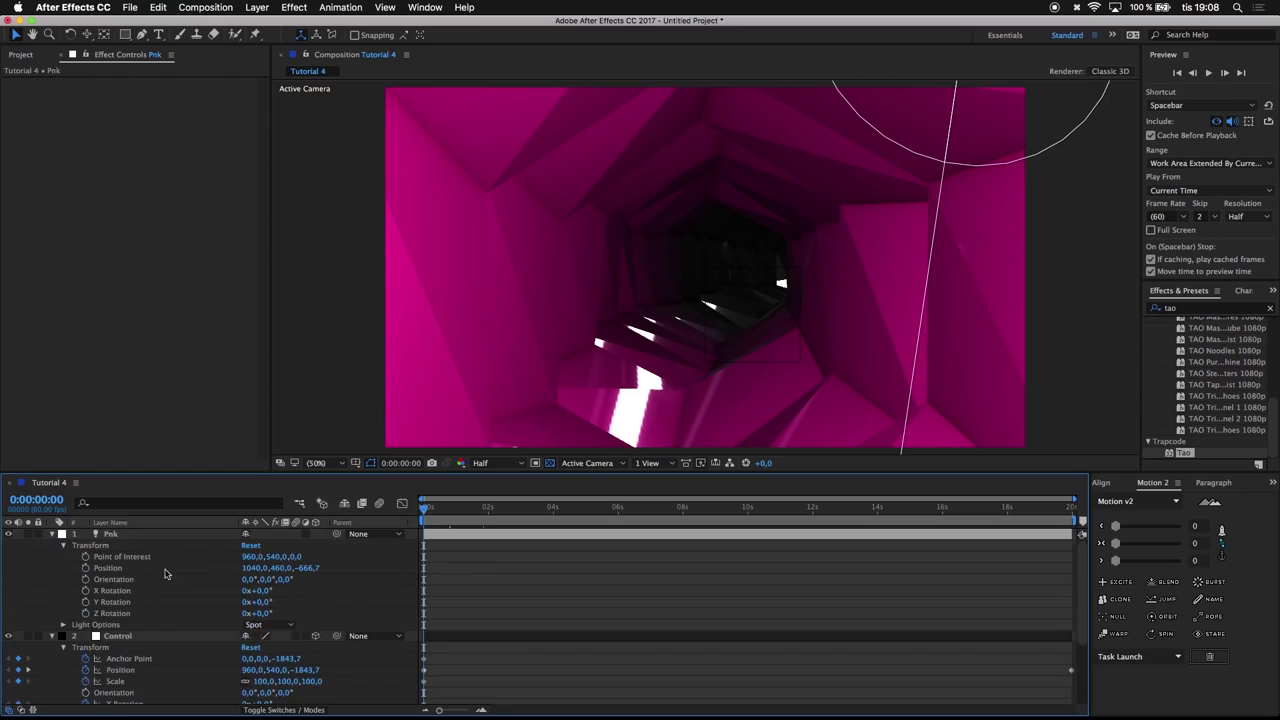
left_click(250, 668)
key("super+c")
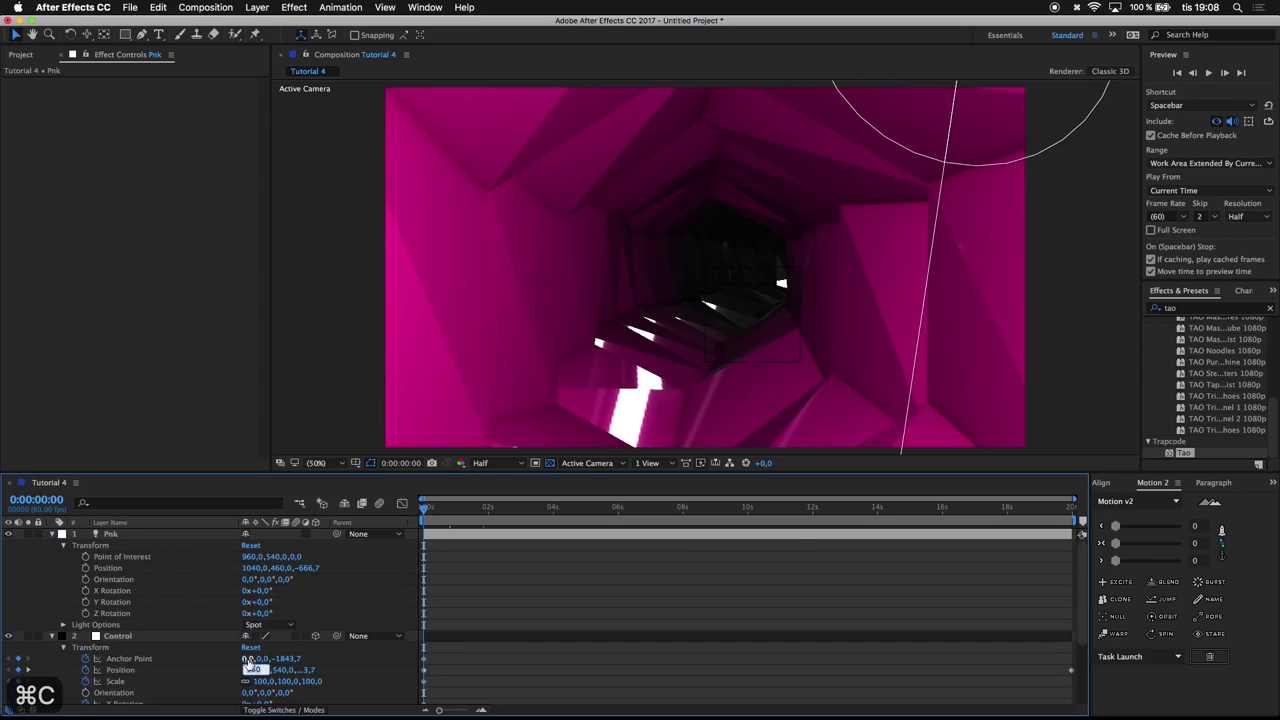
left_click(252, 567)
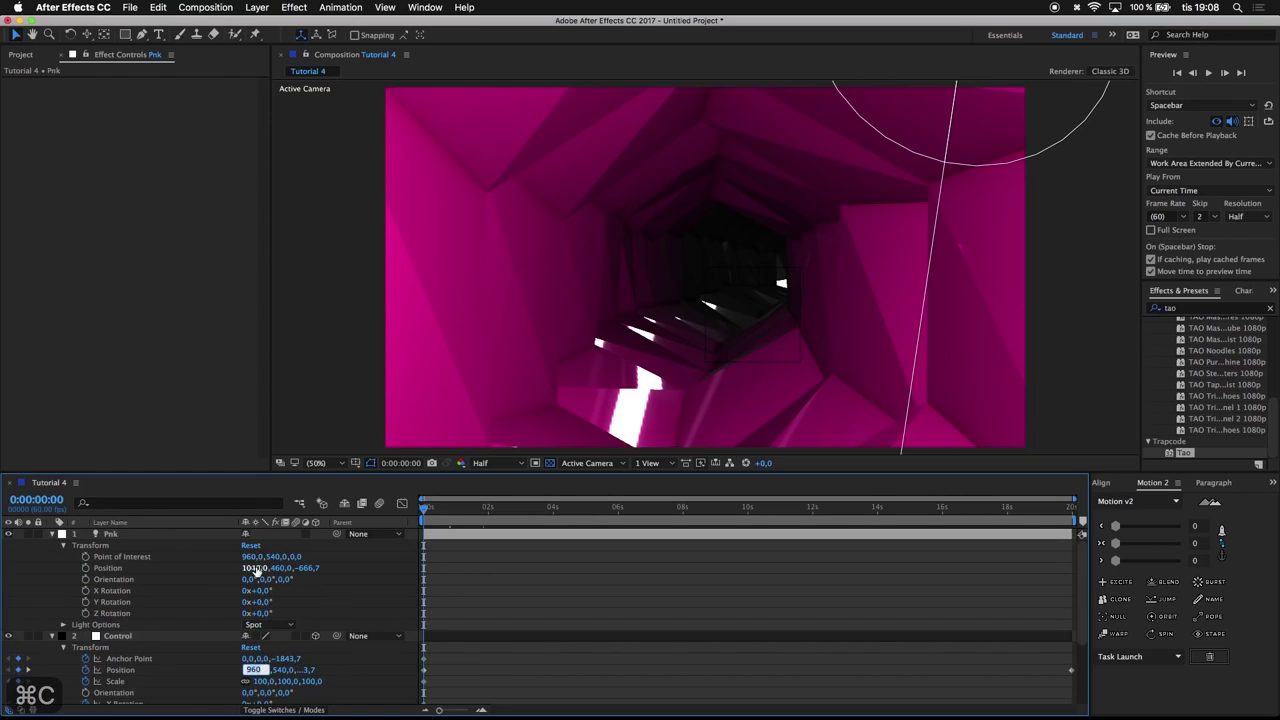
key("super+v")
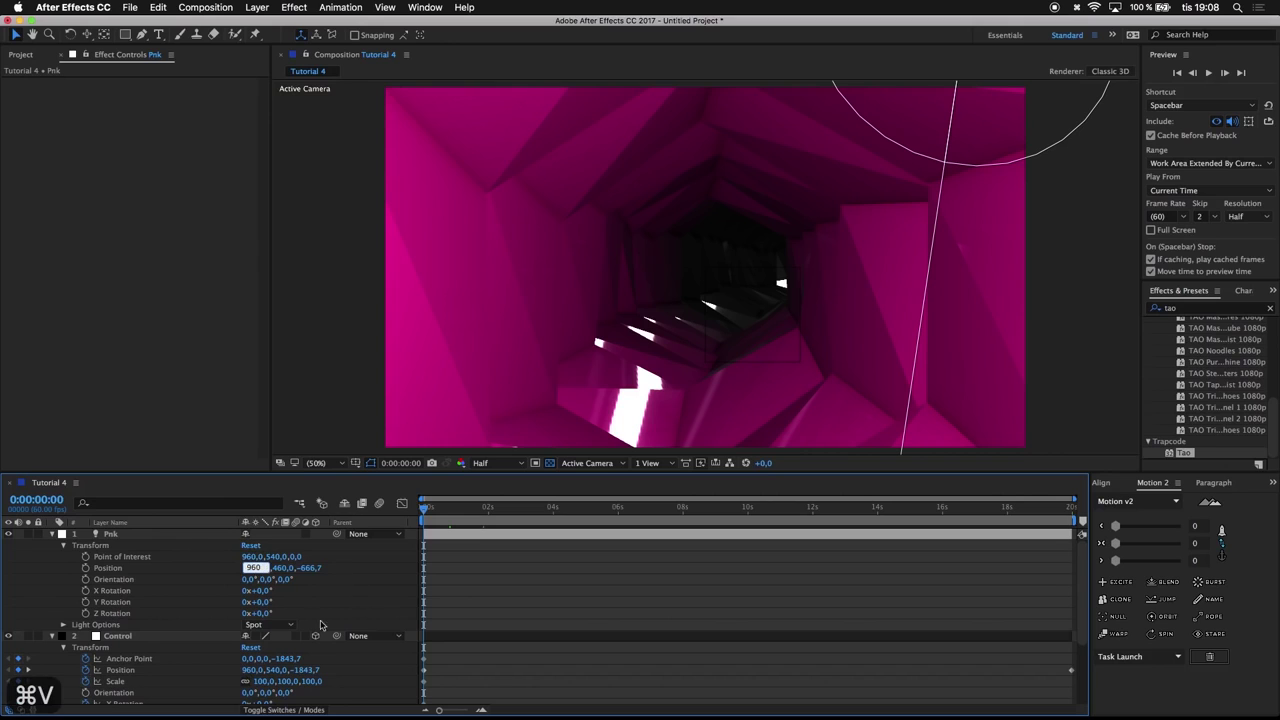
left_click(272, 669)
key("super+c")
left_click(270, 568)
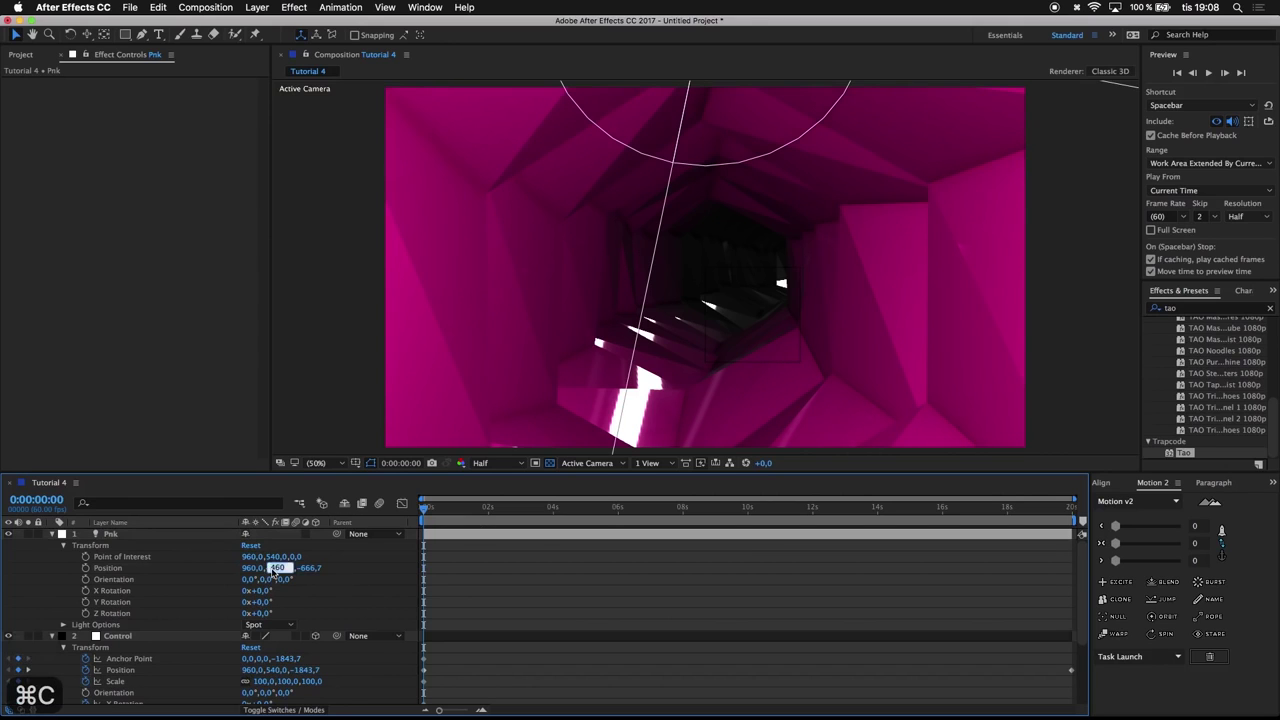
key("super+v")
key("Return")
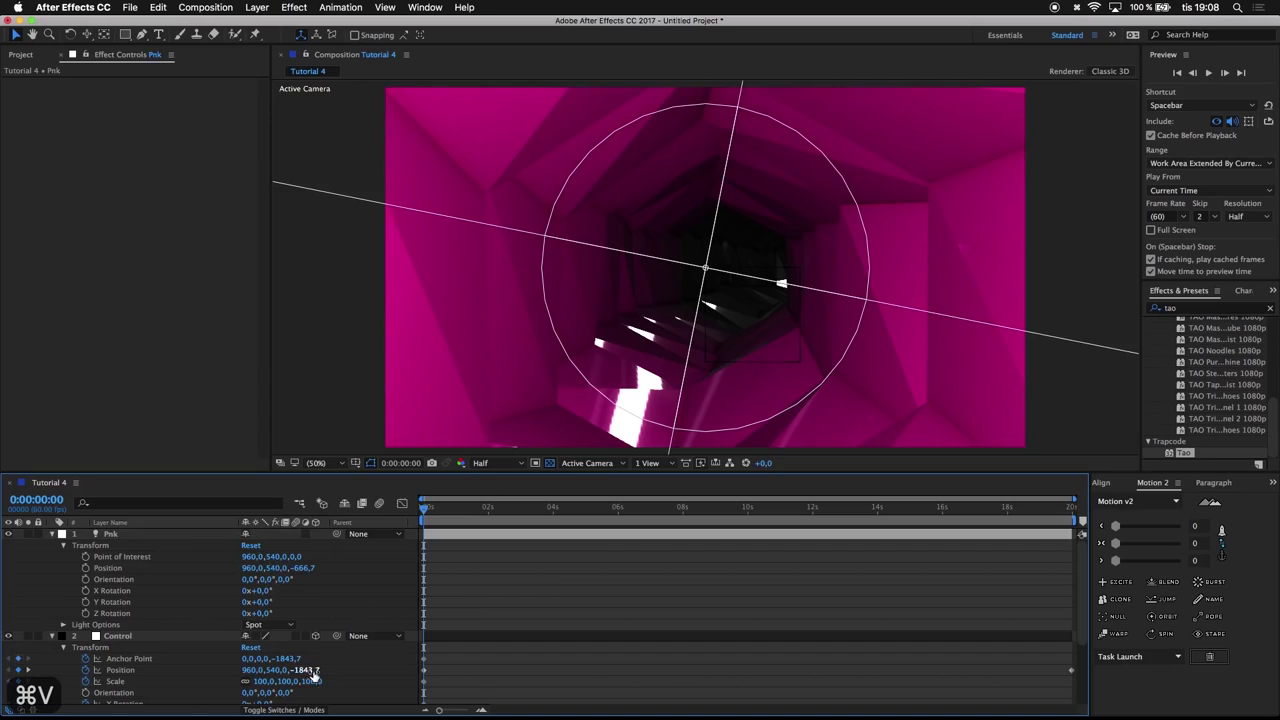
Copy Control's Z position of -1843.7 to the Pnk light
left_click(313, 681)
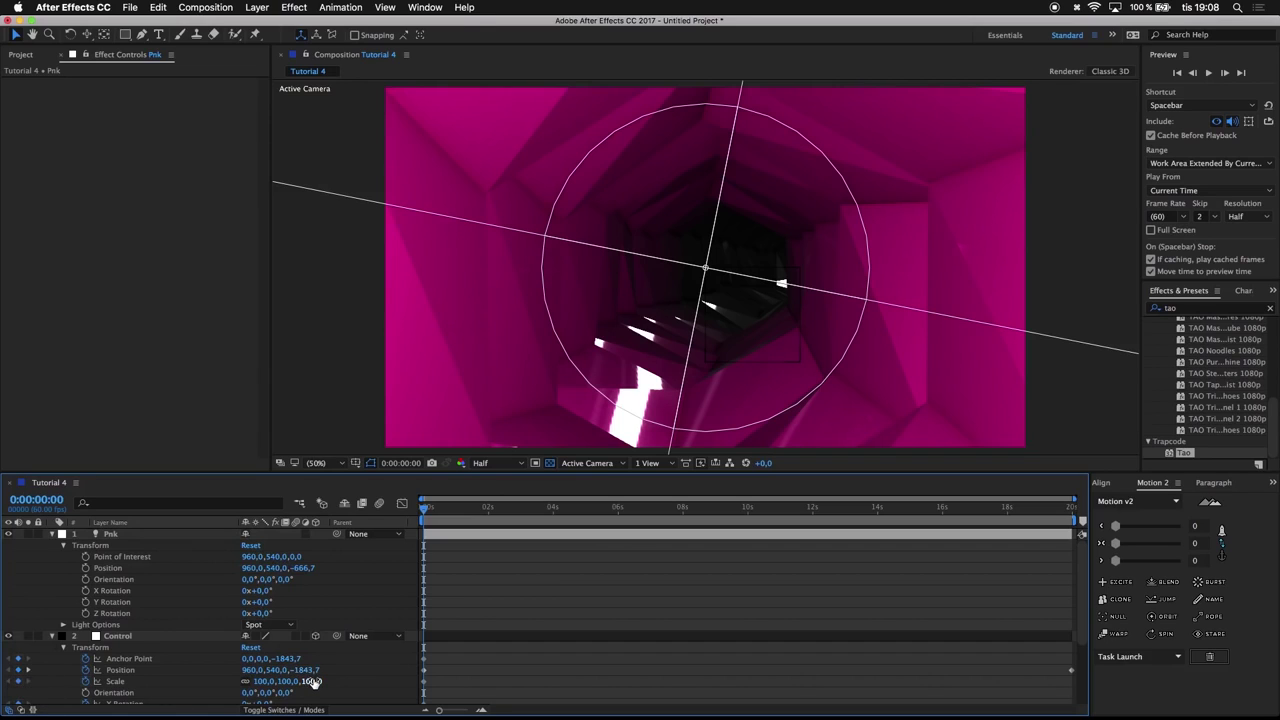
left_click(310, 669)
key("super+c")
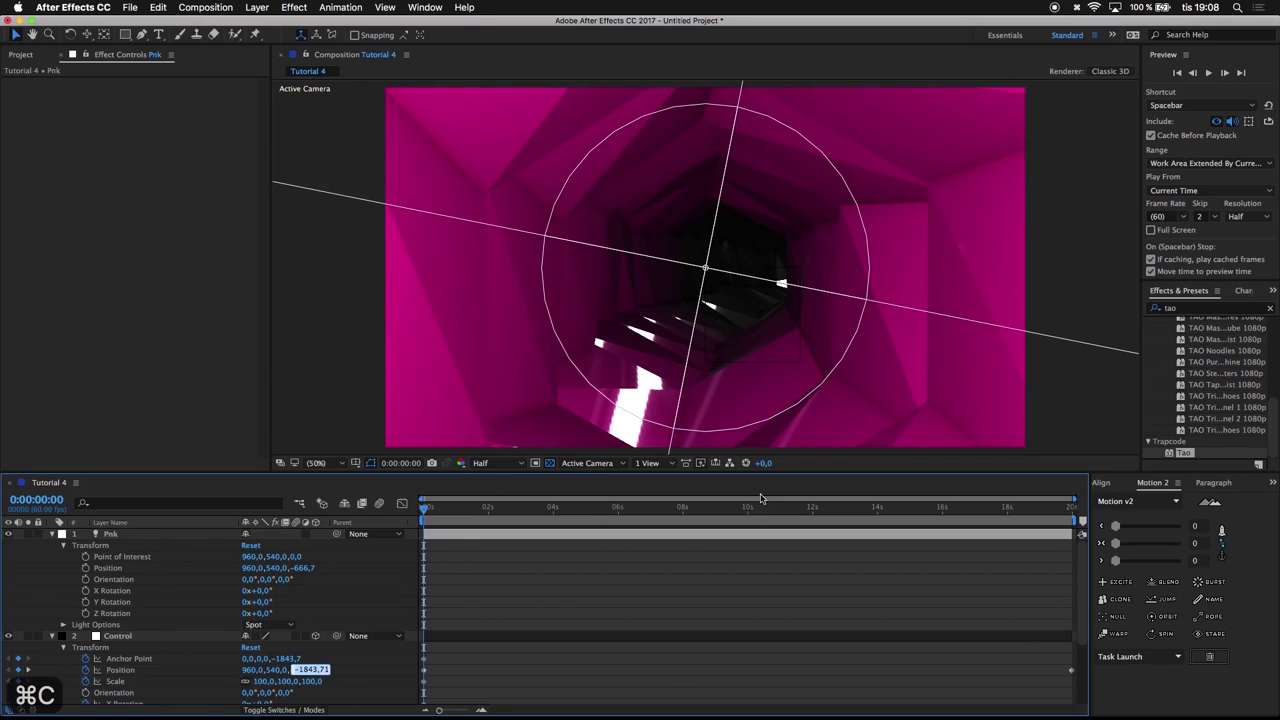
left_click(303, 568)
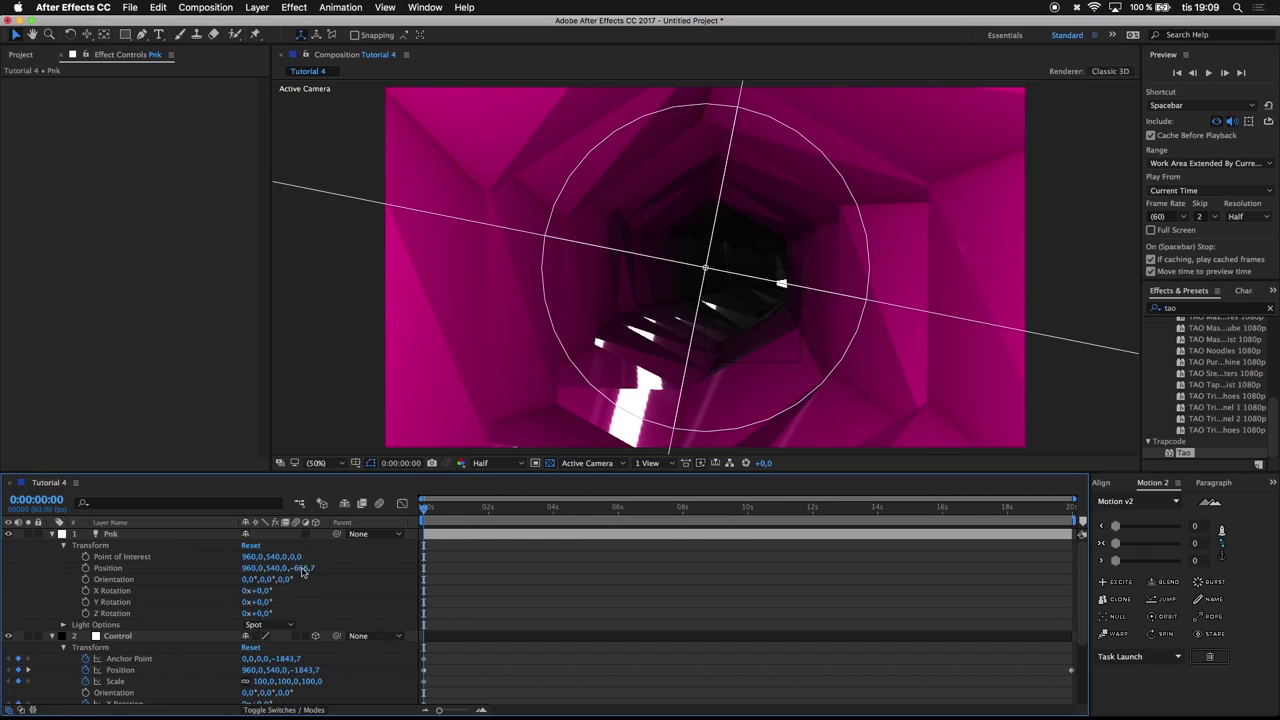
key("super+v")
key("Return")
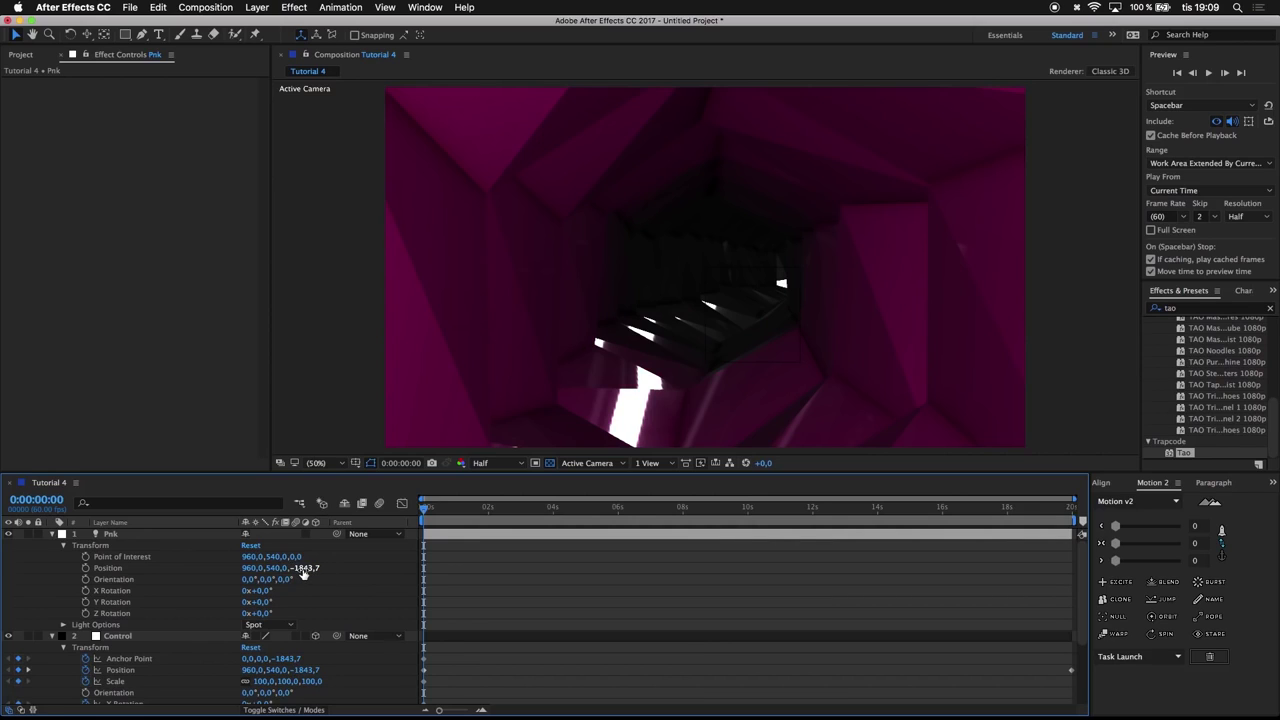
Move the Pnk light forward along Z into the tunnel, and collapse the Pnk and Control layers
left_click(198, 640)
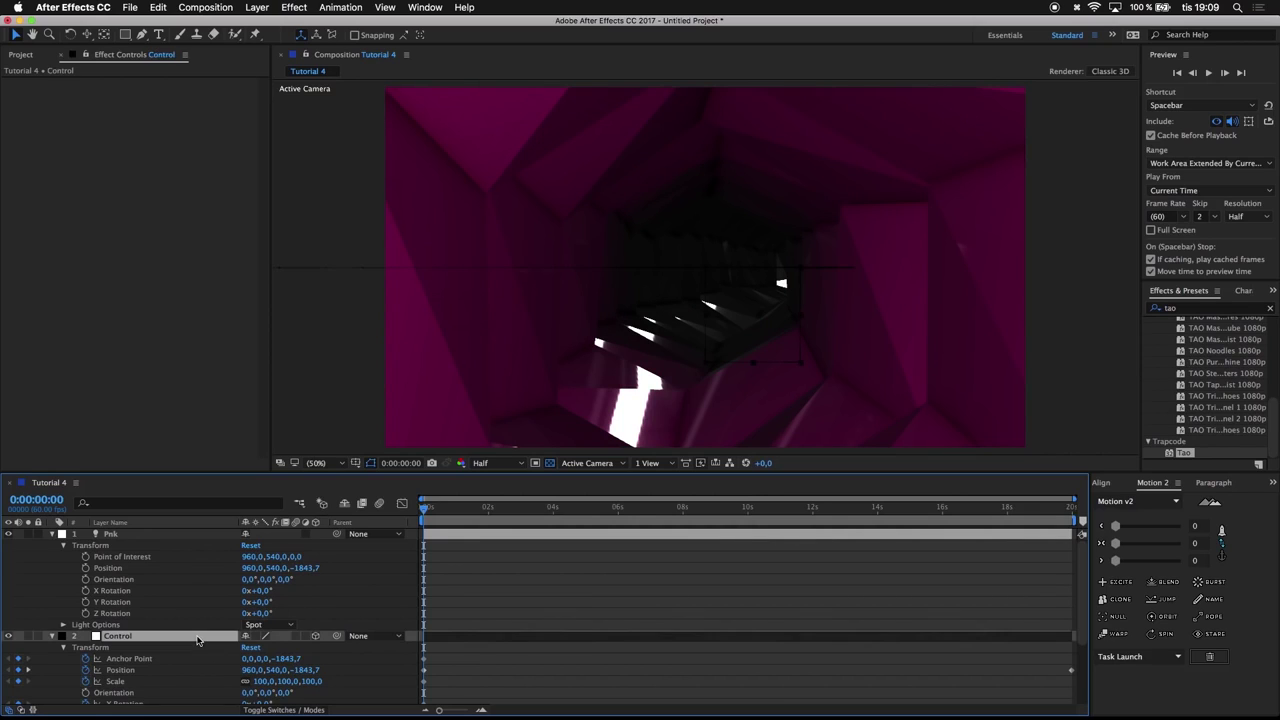
left_click_drag(310, 573, 420, 573)
left_click_drag(1097, 501, 877, 516)
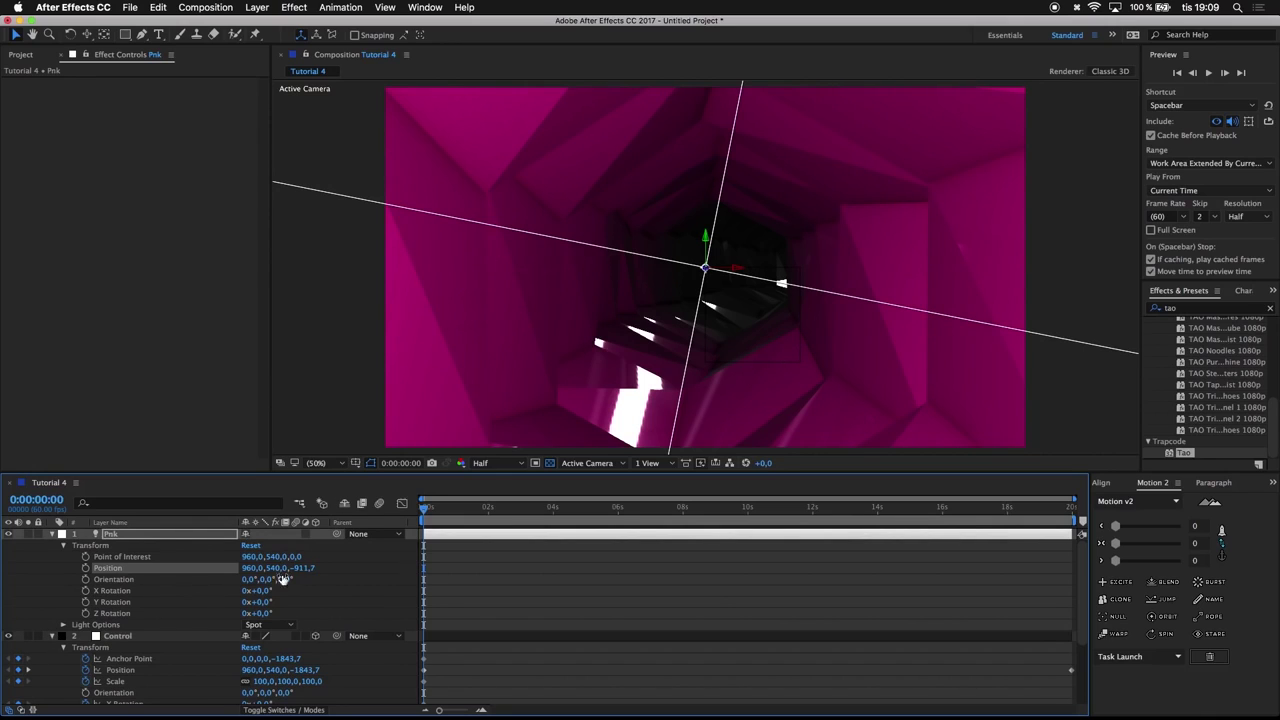
left_click_drag(303, 568, 370, 557)
left_click_drag(567, 538, 353, 567)
left_click(51, 534)
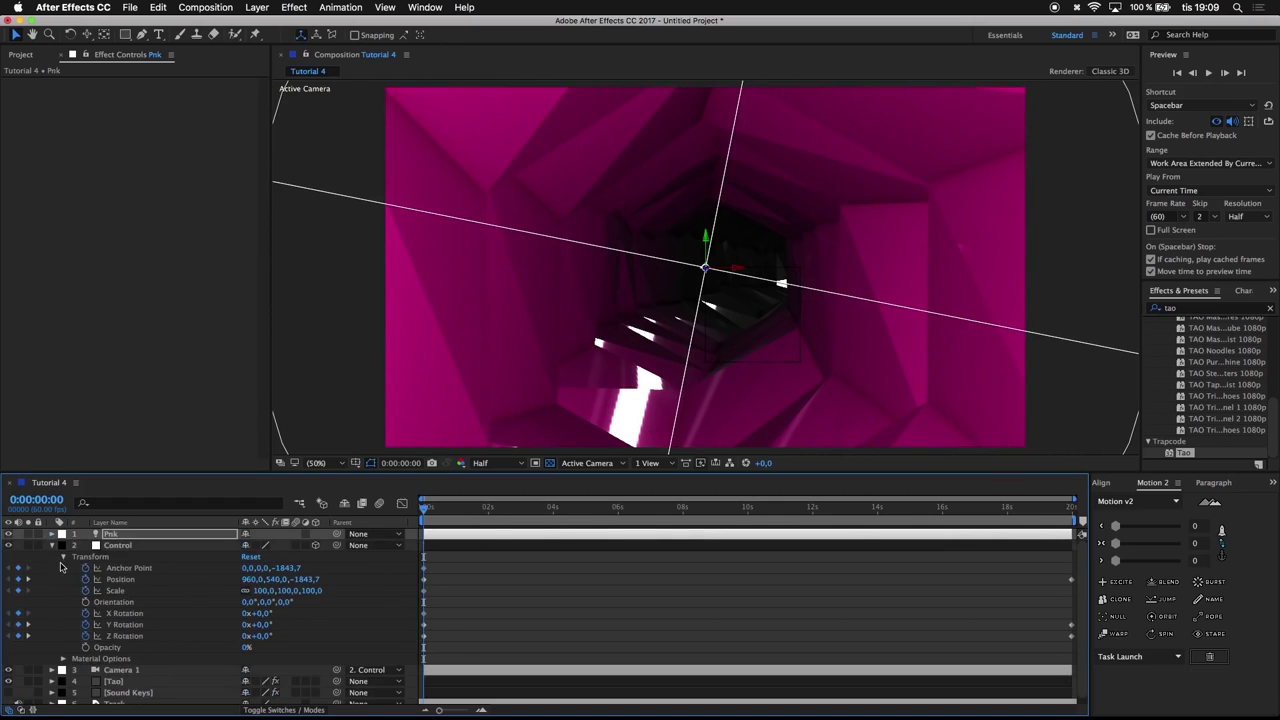
left_click(53, 546)
At 0:00:02:32, add a blue spot light named Blue with 300% intensity and a 180° cone angle
left_click(471, 508)
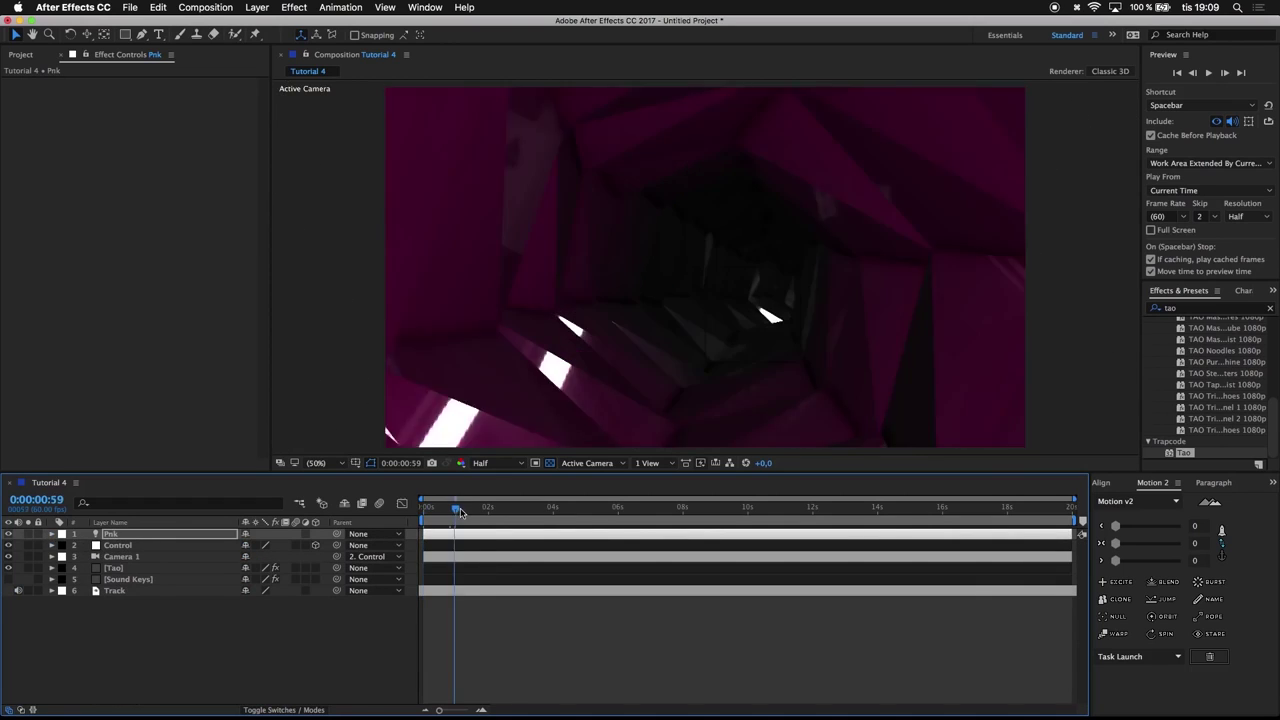
left_click_drag(473, 508, 503, 513)
right_click(183, 641)
mouse_move(228, 589)
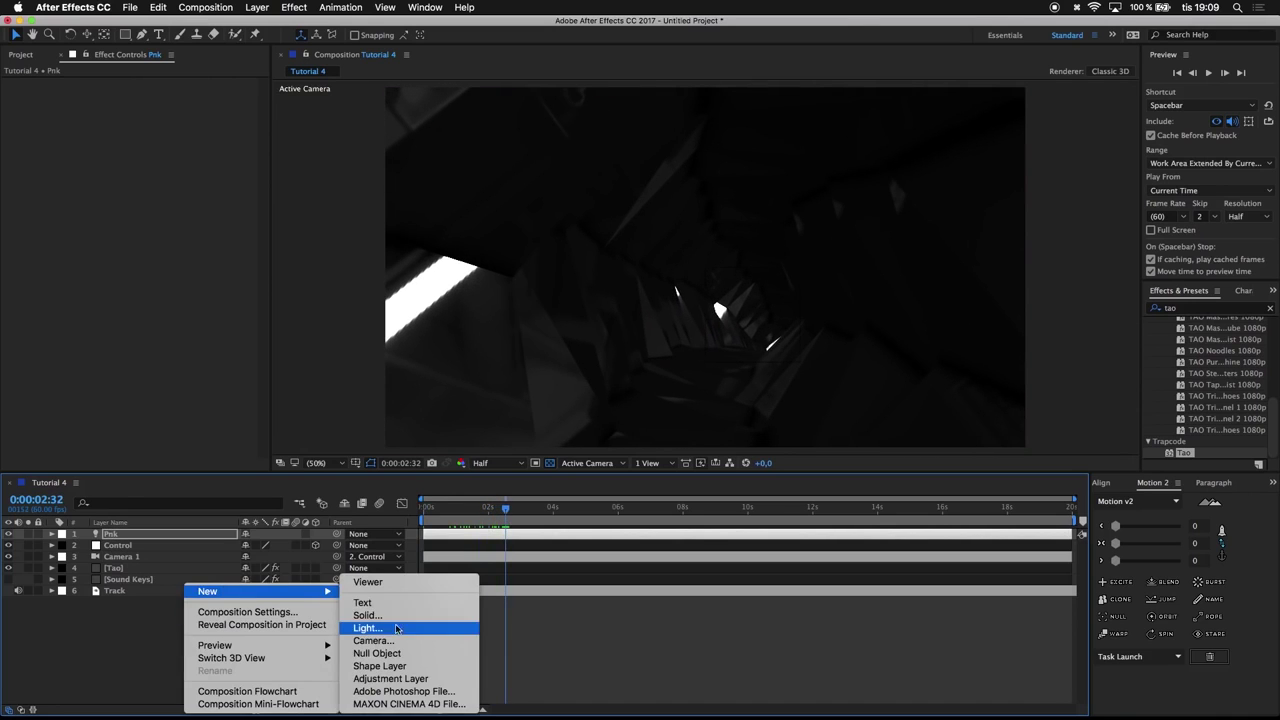
left_click(395, 628)
type("Blue")
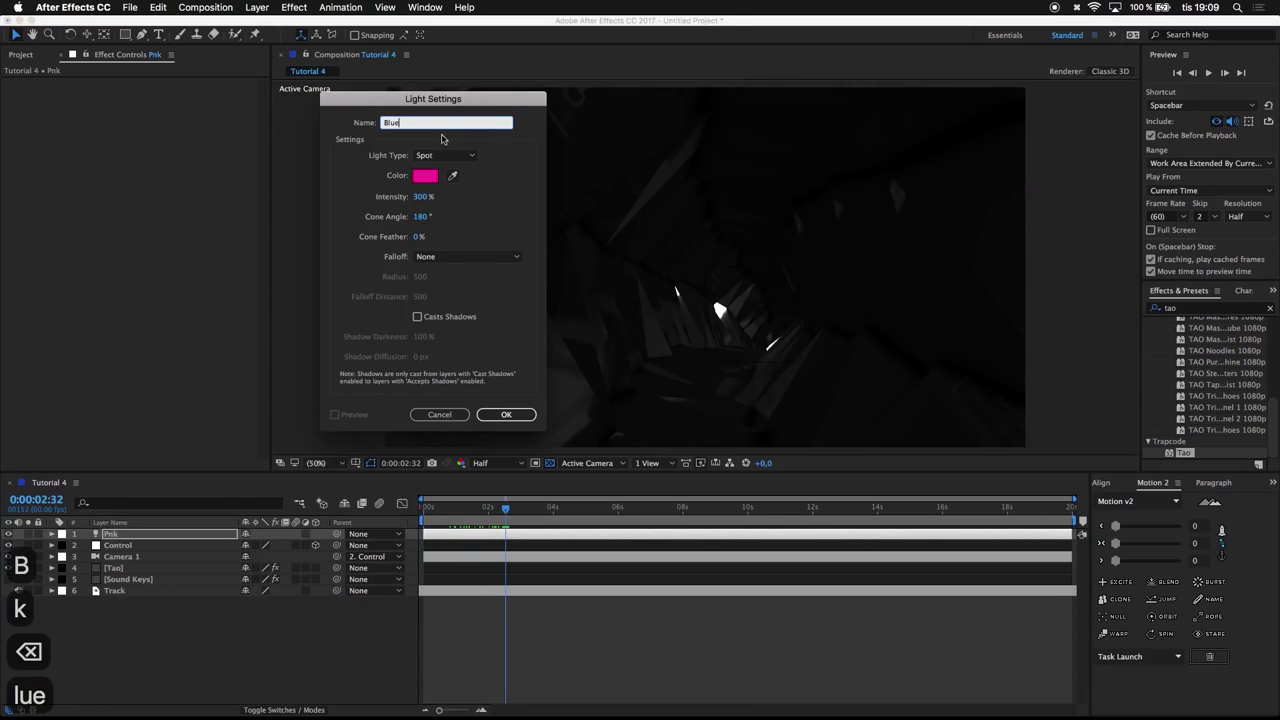
left_click(425, 175)
left_click_drag(308, 368, 306, 392)
key("Return")
key("Return")
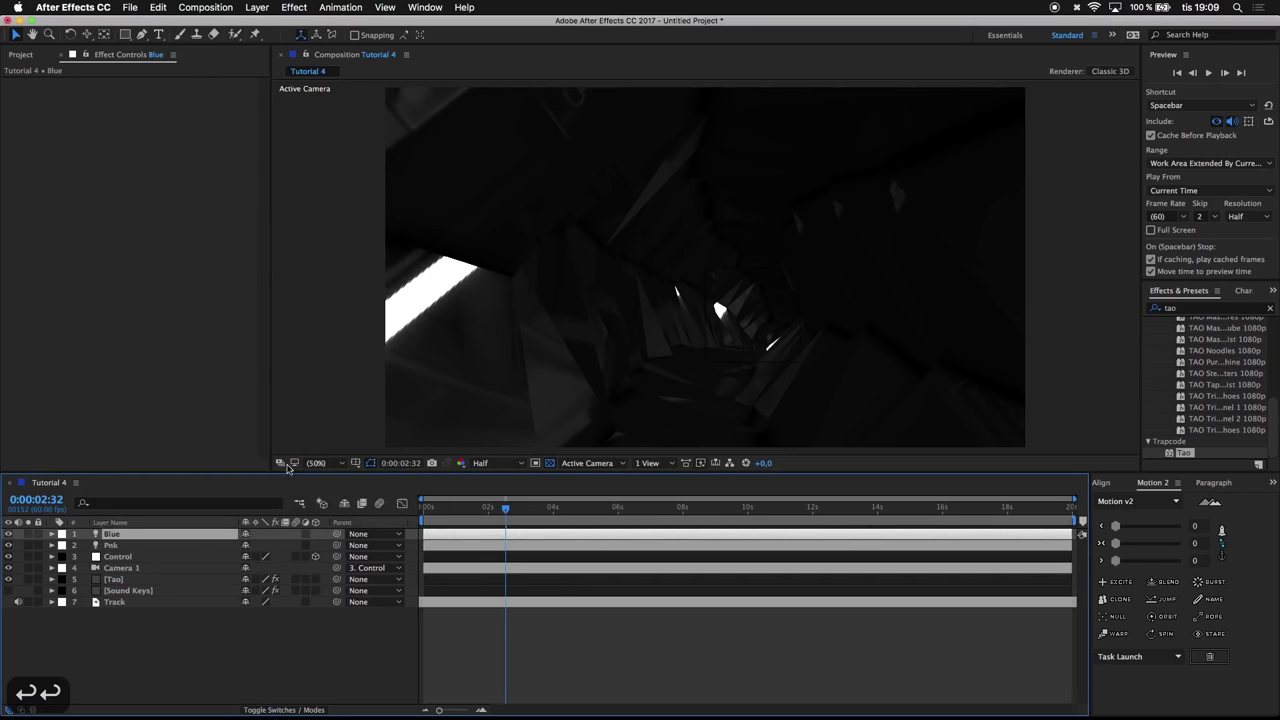
Reveal the Blue light's position and Control's transform, and copy Control's X and Y position, 902 and 540, to Blue
key("p")
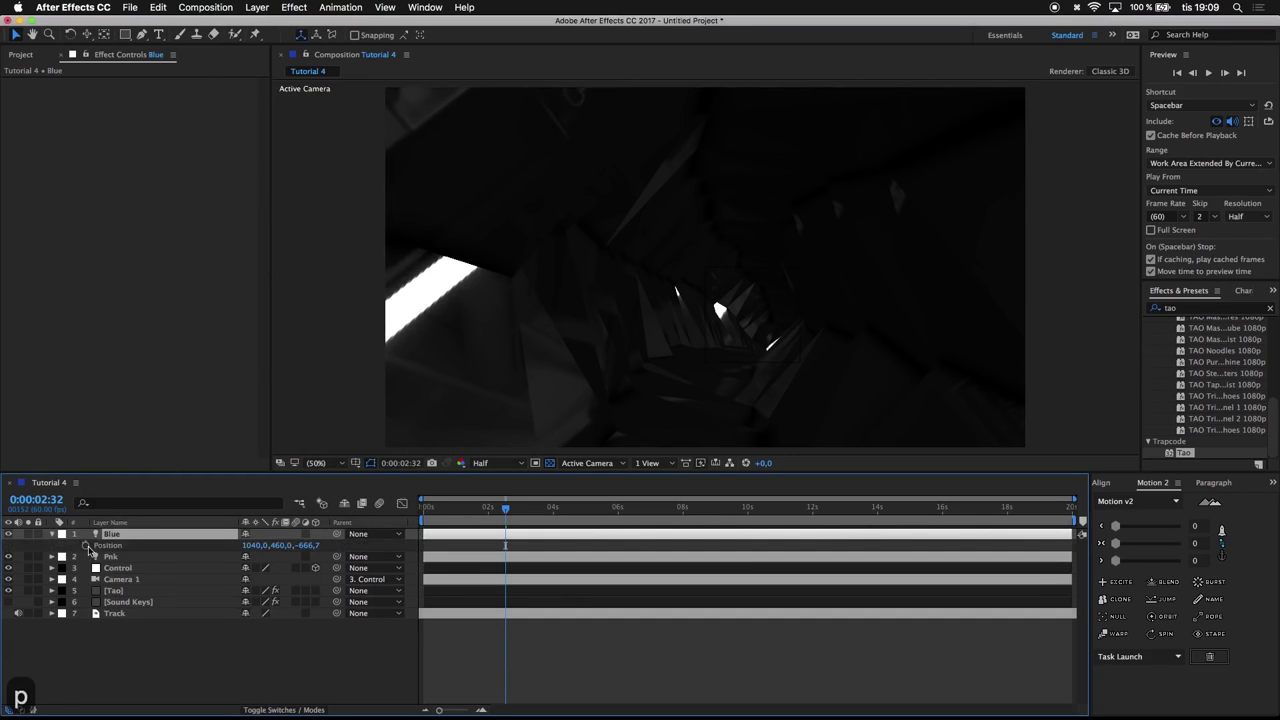
left_click(52, 568)
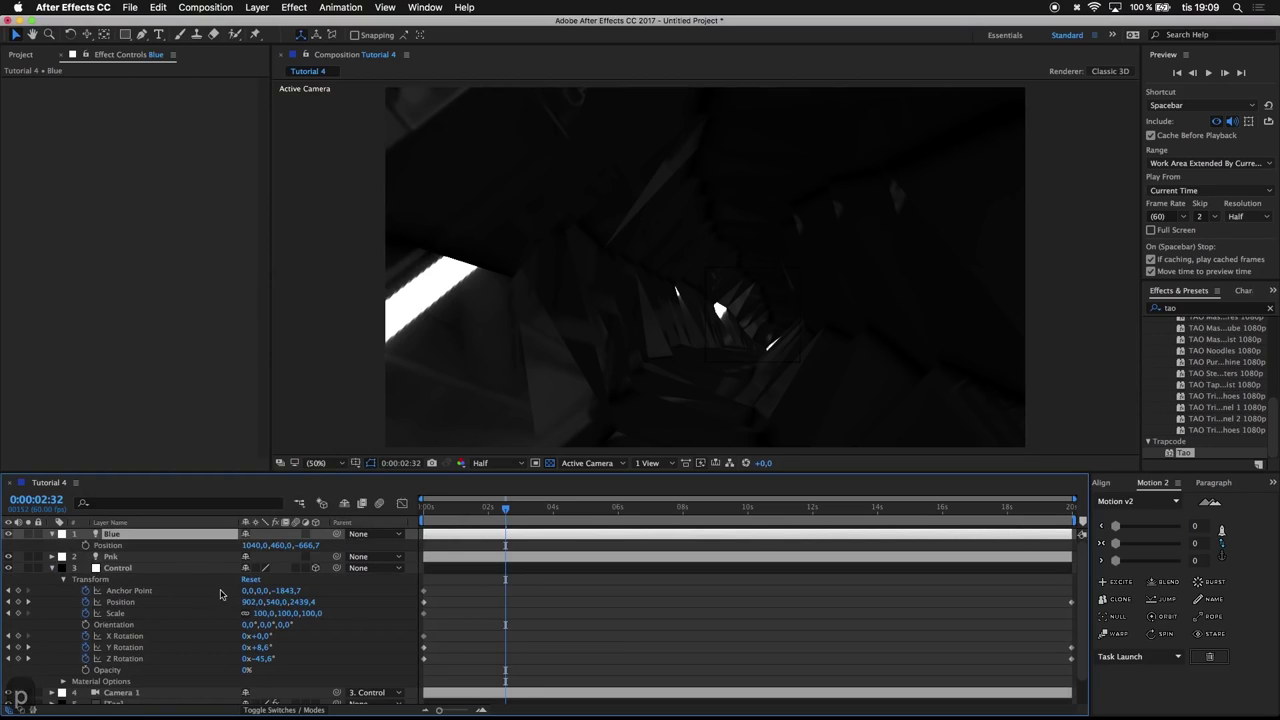
left_click(253, 601)
key("ctrl+c")
left_click(253, 545)
key("ctrl+v")
left_click(275, 601)
key("ctrl+c")
left_click(276, 545)
key("ctrl+v")
Copy Control's Z position of 2439.4 to the Blue light
left_click(306, 601)
key("ctrl+c")
left_click(302, 545)
key("ctrl+v")
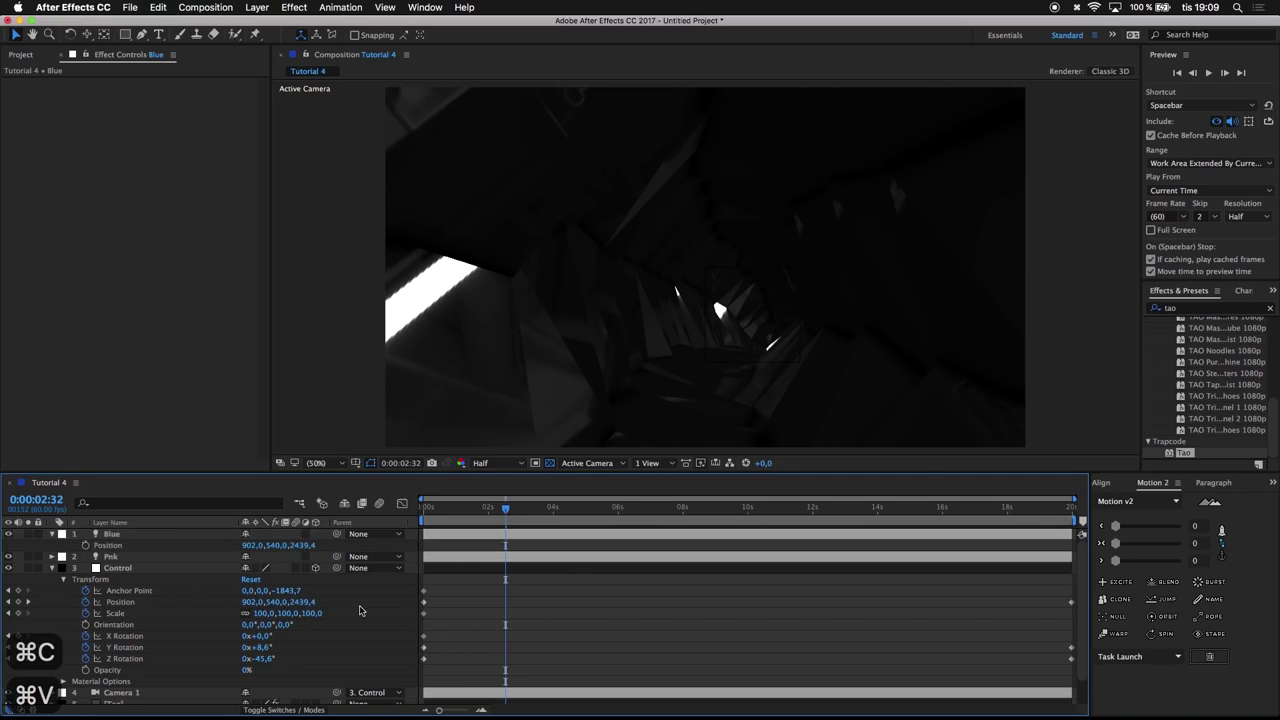
key("Return")
Move the Blue light deeper into the tunnel to X 1191 and Z 4670.4, checking it at 0:00:03:20 and 0:00:00:59
left_click_drag(292, 545, 565, 473)
left_click_drag(490, 514, 533, 510)
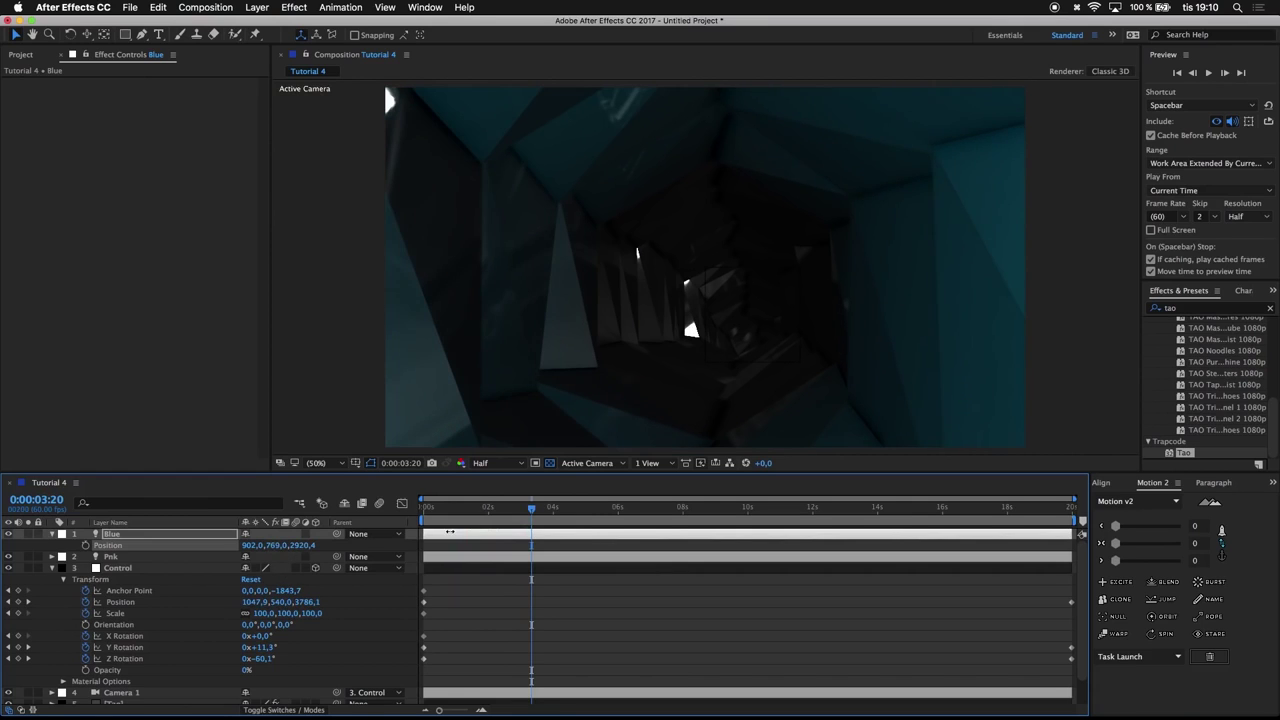
key("super+z")
left_click_drag(612, 515, 1241, 325)
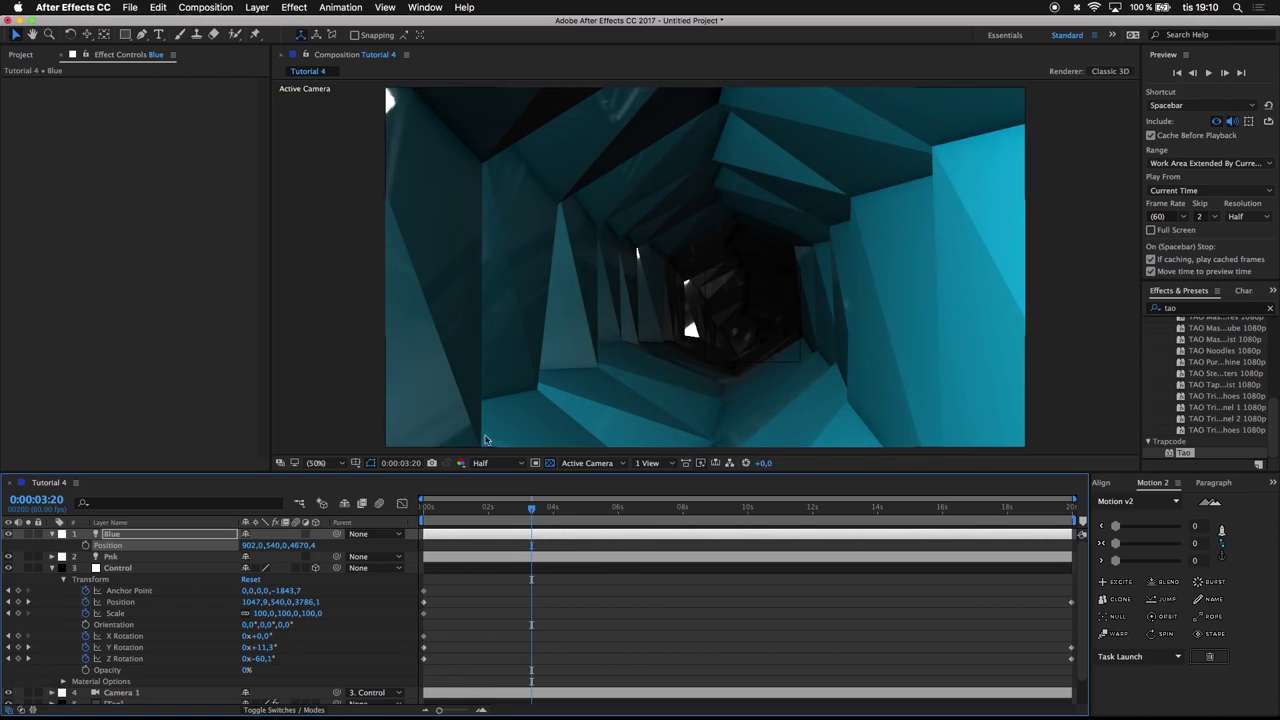
left_click_drag(252, 545, 586, 495)
mouse_move(371, 502)
left_mouse_down()
mouse_move(357, 500)
mouse_move(393, 499)
left_mouse_up()
left_click_drag(531, 505, 455, 509)
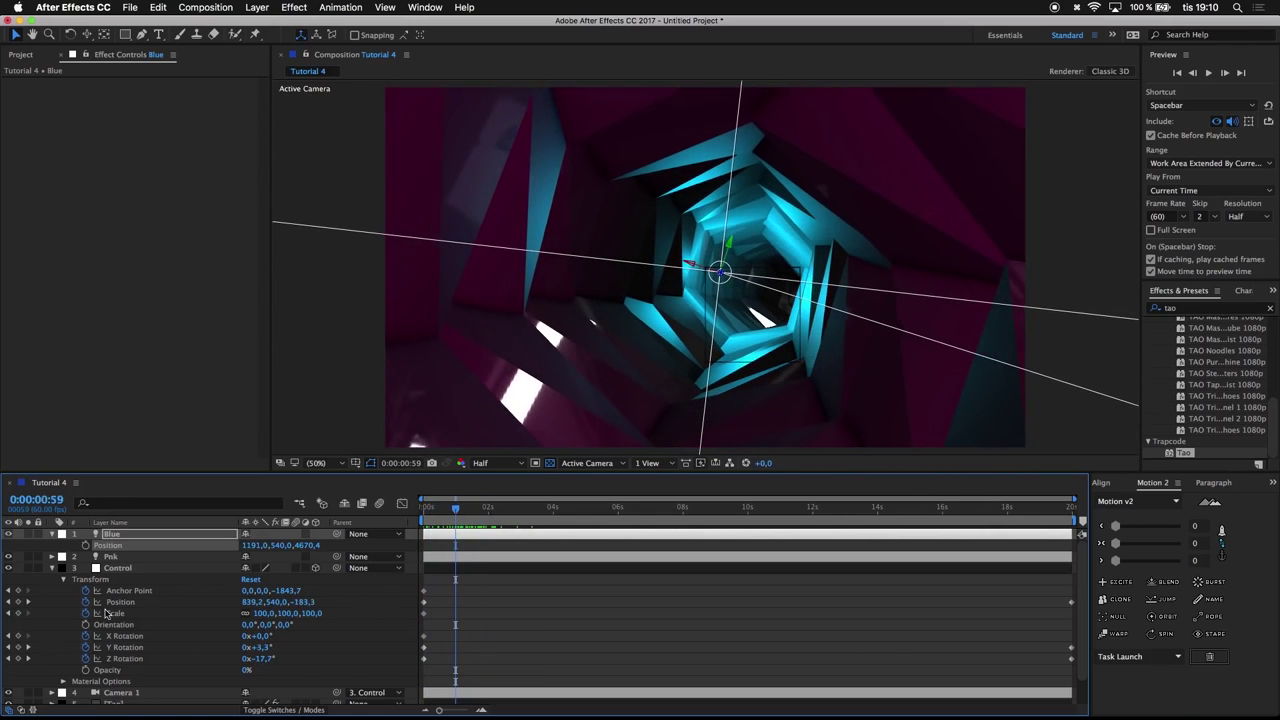
Set the Tao layer's rendering Shader to Smooth and collapse its Rendering settings
scroll(137, 627, "down", 1)
left_click(120, 693)
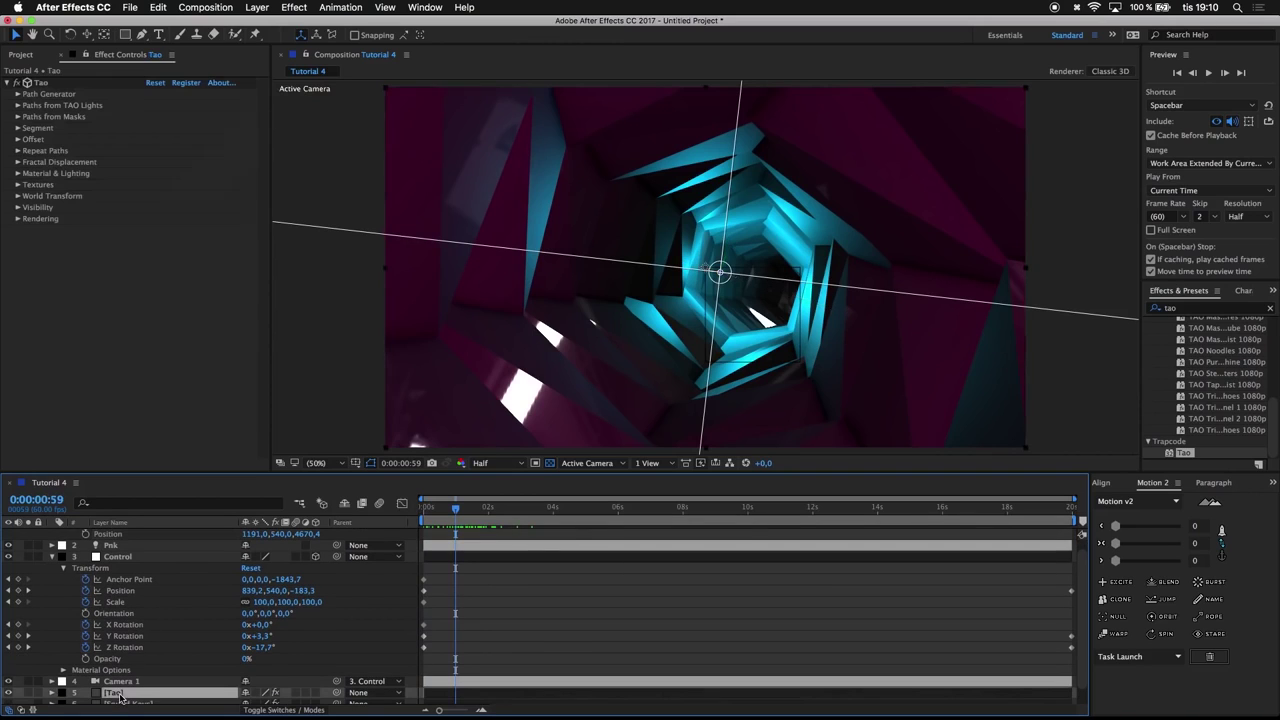
left_click(18, 219)
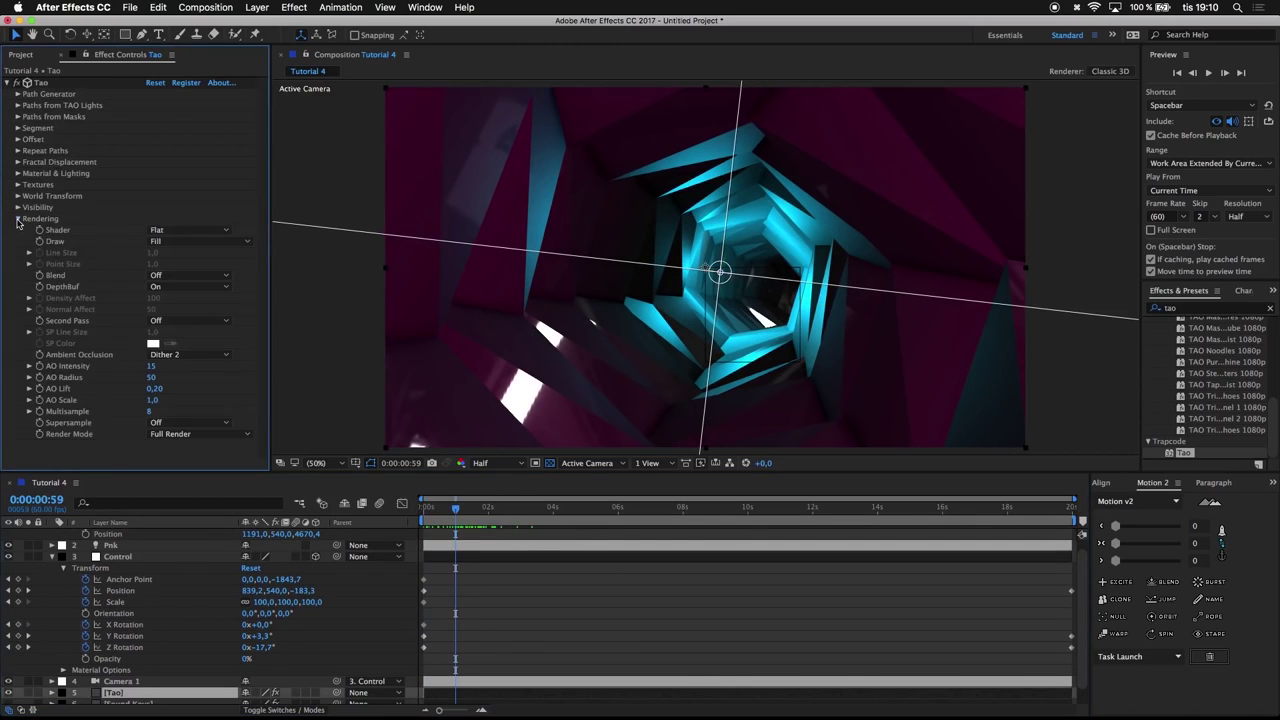
left_click(170, 229)
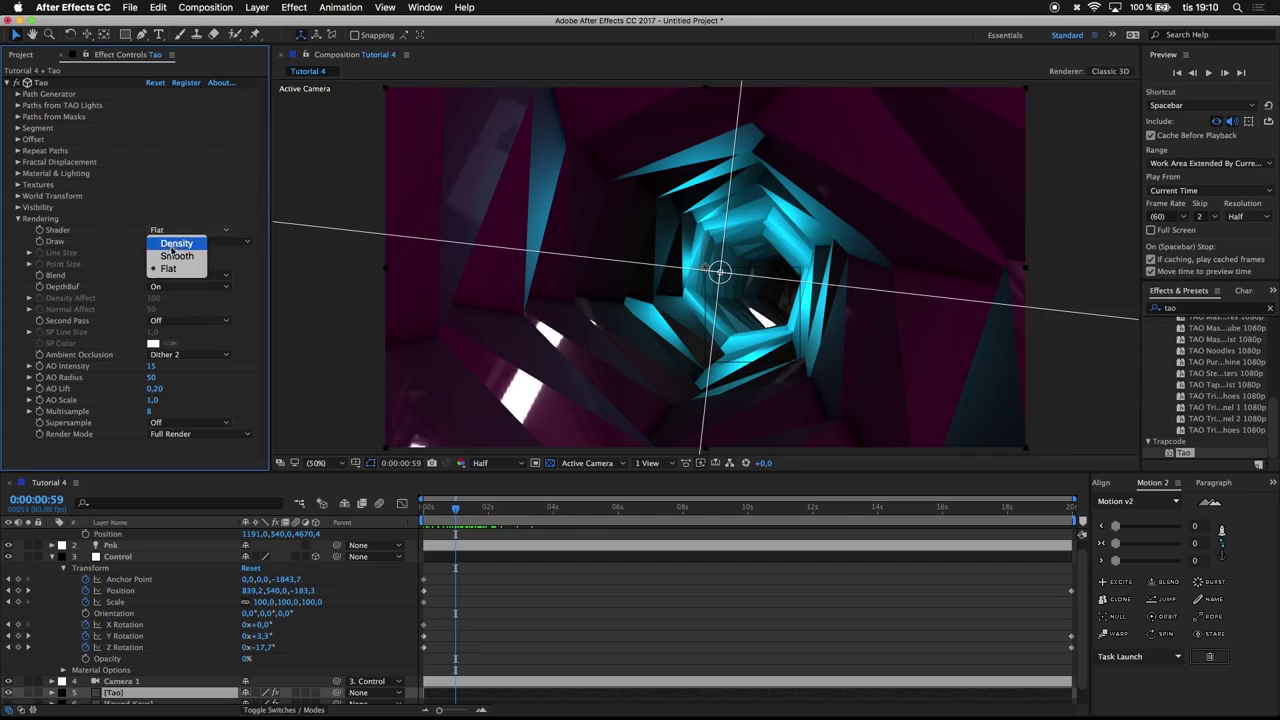
left_click(172, 258)
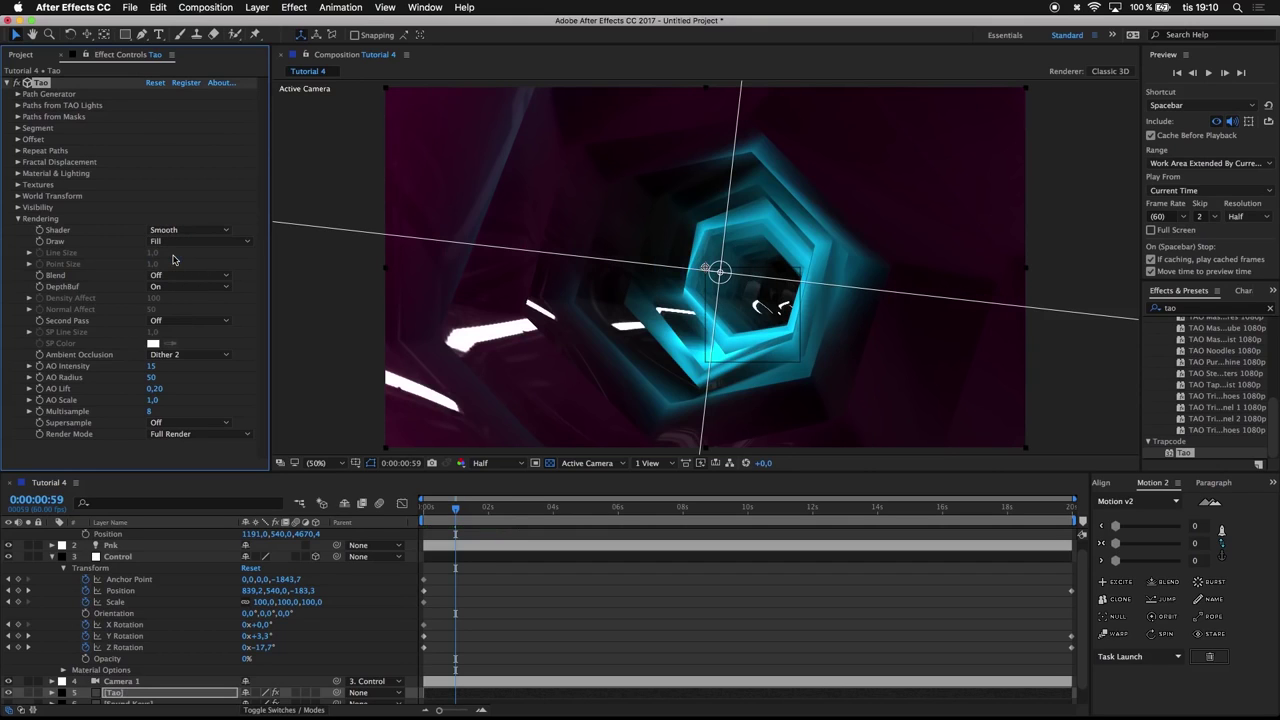
left_click(18, 219)
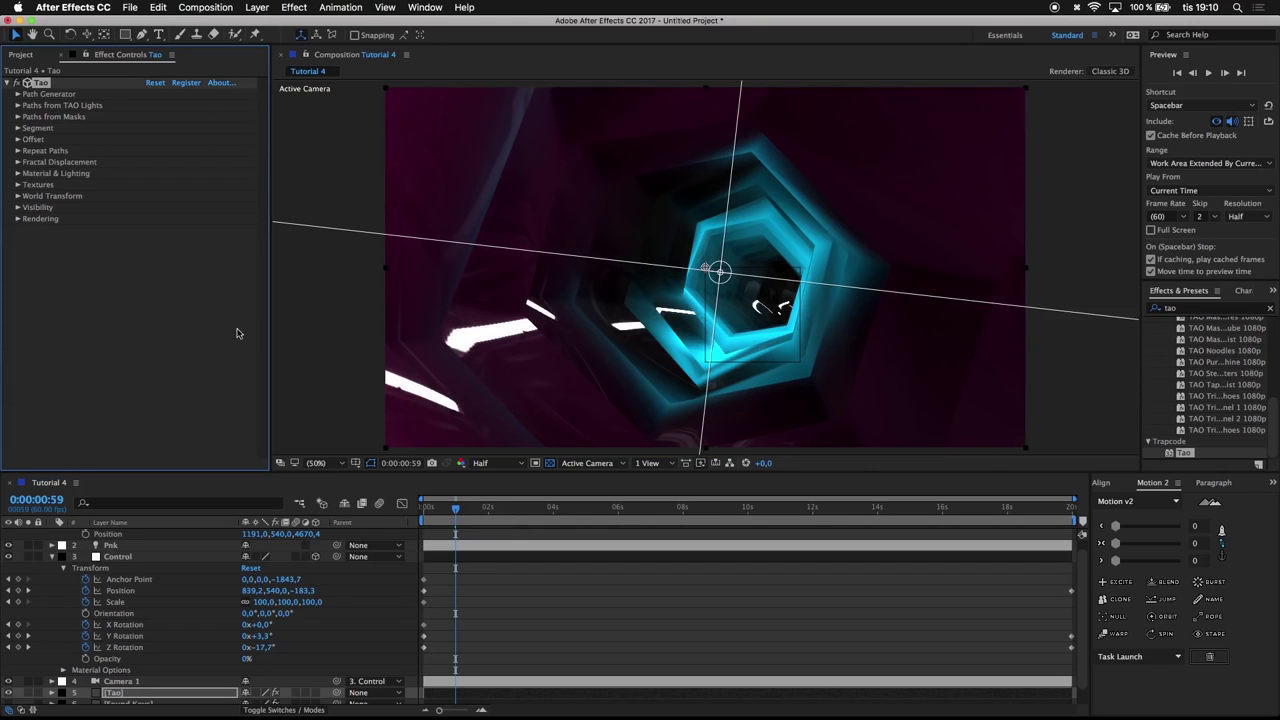
Preview the lighting around 0:00:00:55 and shift the Blue light to X 1315 and Z 4285.4
left_click_drag(486, 511, 454, 536)
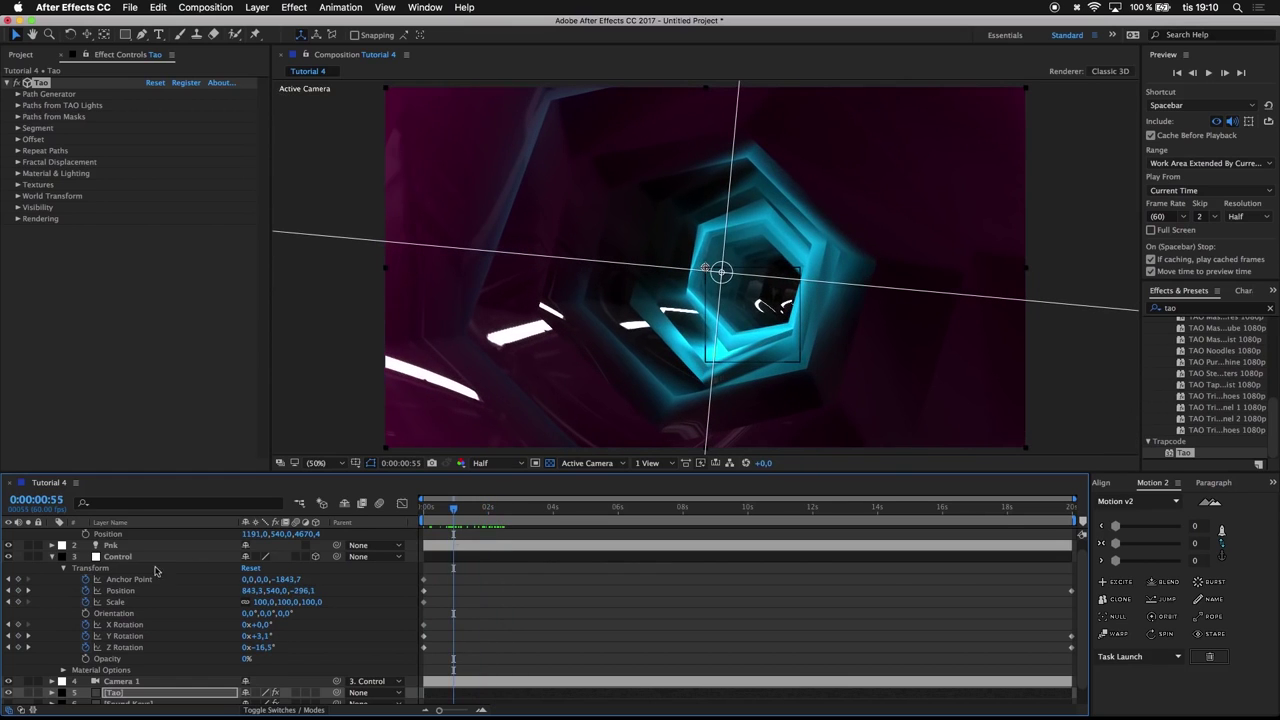
scroll(111, 573, "up", 1)
left_click_drag(300, 546, 339, 538)
left_click(148, 531)
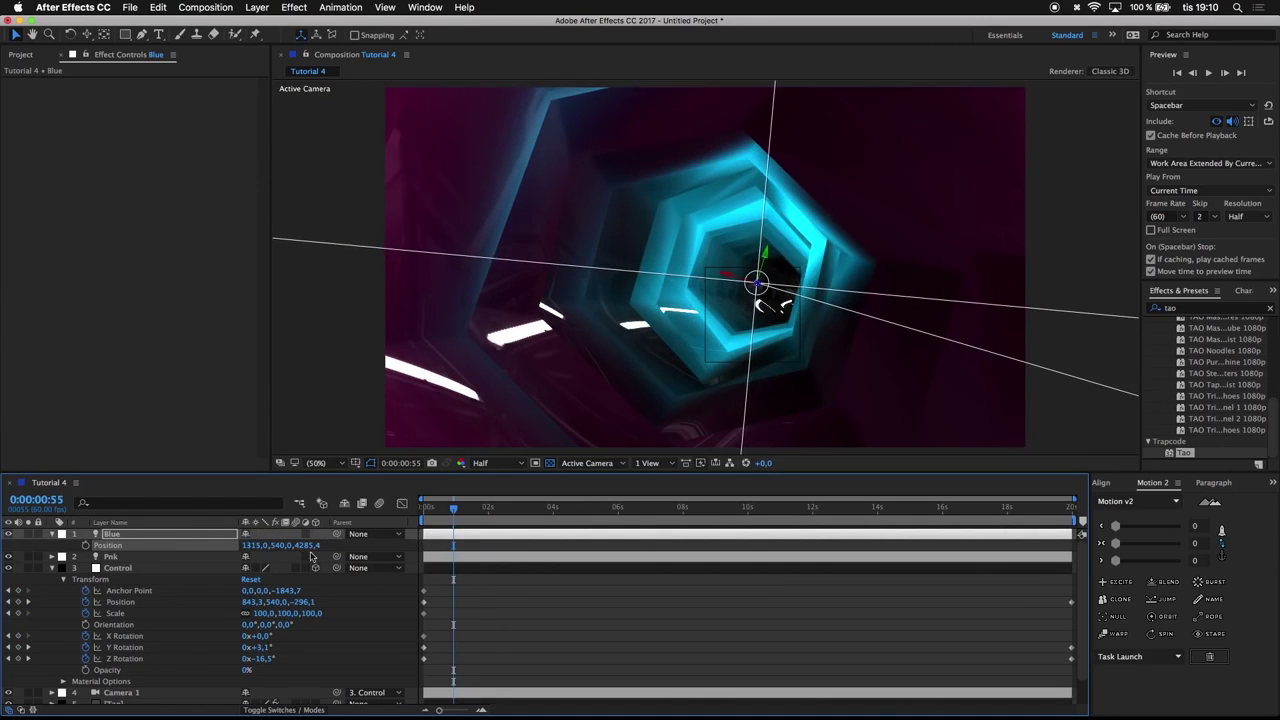
Move the Blue light deeper into the tunnel to Y 508 and Z 5061.4
left_click_drag(277, 545, 816, 457)
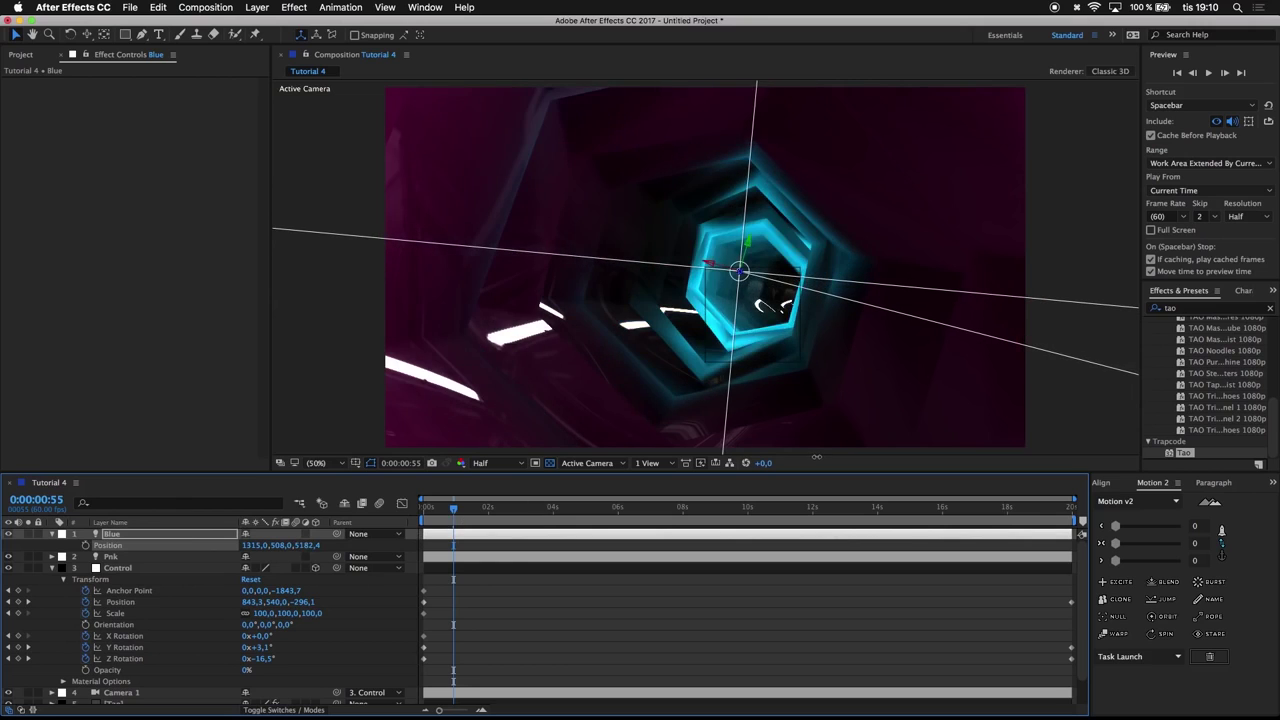
left_click_drag(991, 438, 689, 445)
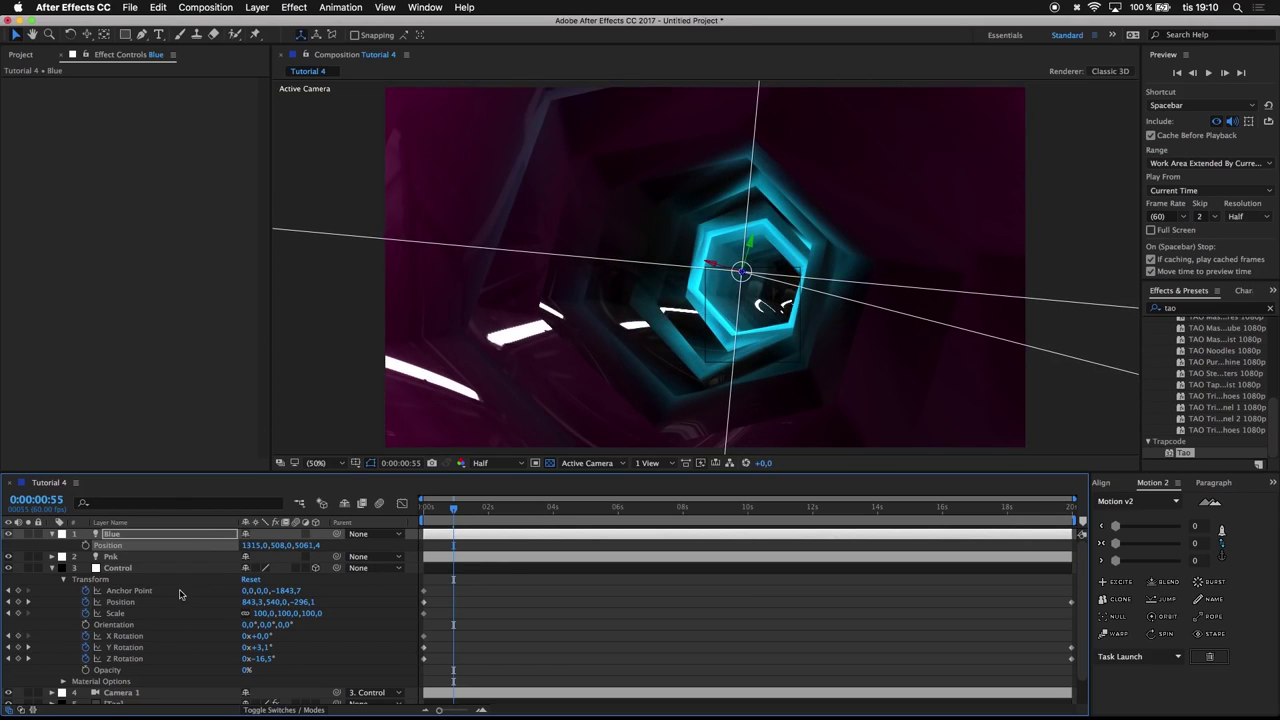
Set the Tao effect's Light Radius to 2200 in its Material & Lighting settings
left_click(113, 704)
left_click(18, 174)
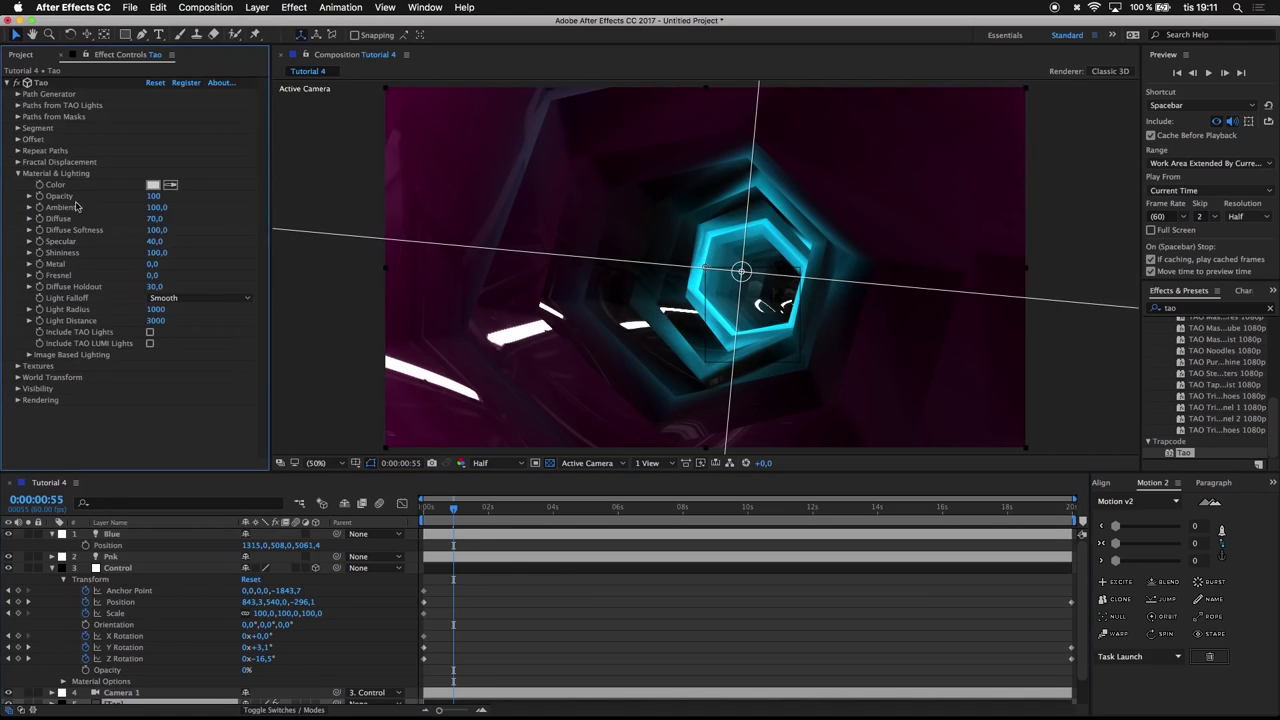
left_click_drag(158, 310, 201, 291)
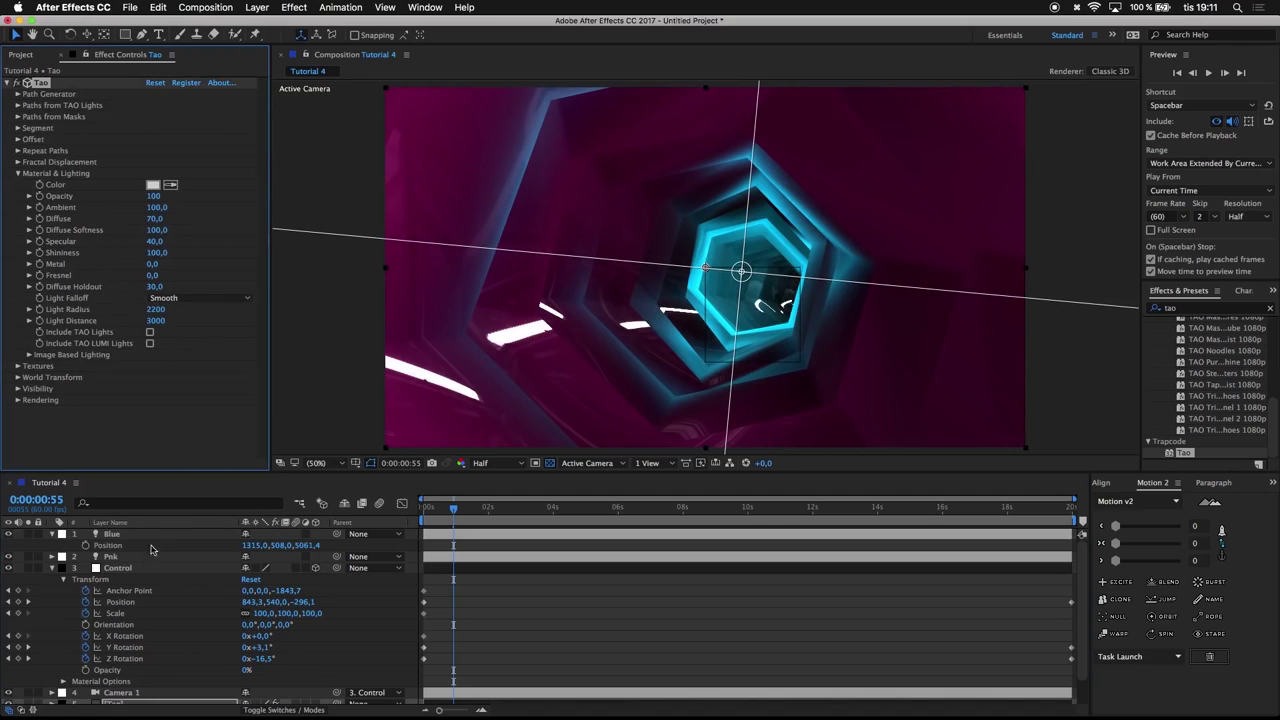
Adjust the Pnk light's Z position along the tunnel and collapse its properties
left_click(107, 559)
left_click(52, 556)
mouse_move(306, 590)
left_mouse_down()
mouse_move(36, 590)
mouse_move(313, 591)
left_mouse_up()
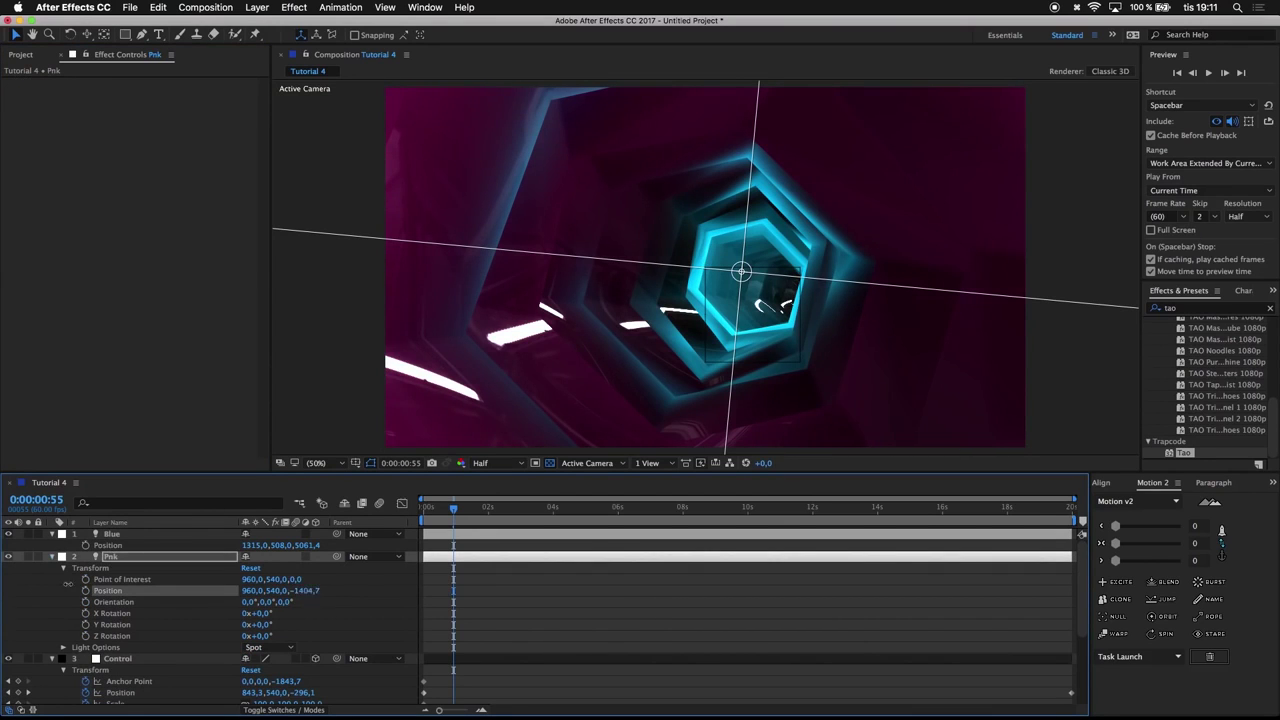
left_click_drag(2, 591, 420, 557)
left_click(52, 556)
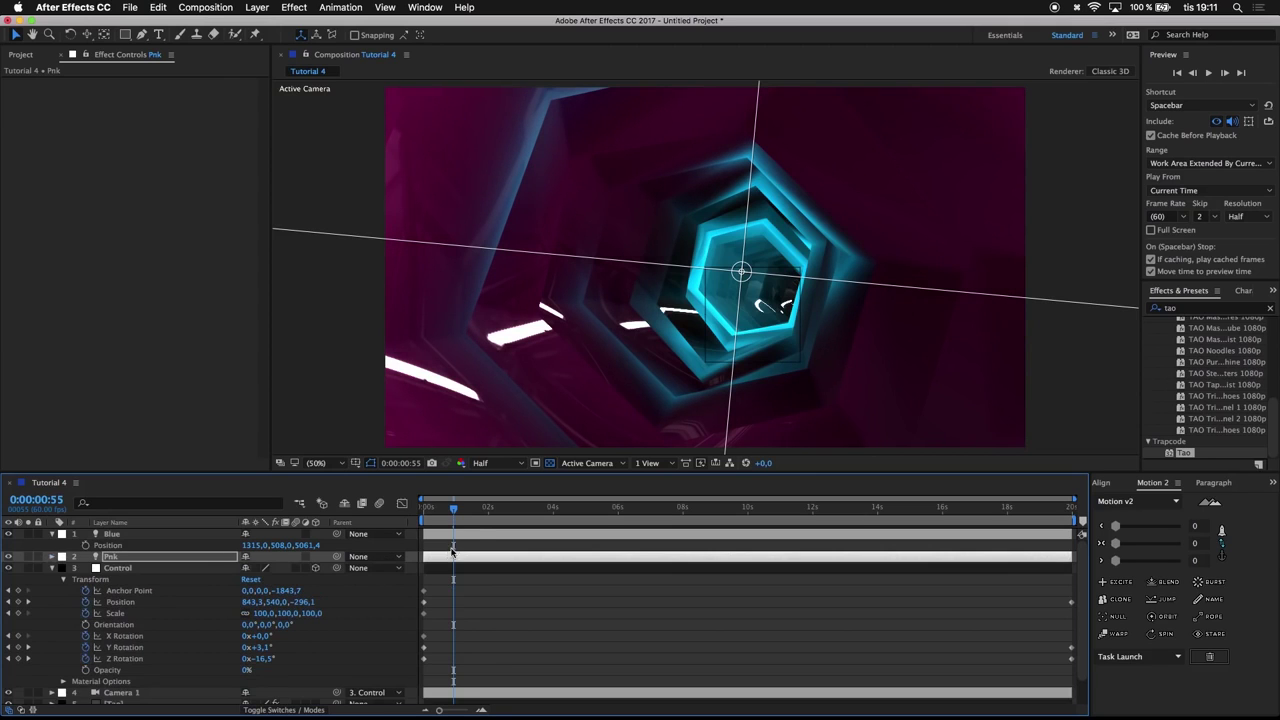
Preview the flight up to 0:00:06:36, collapse the Blue light and create an orange spot light named Orange
left_click_drag(465, 512, 628, 536)
key("space")
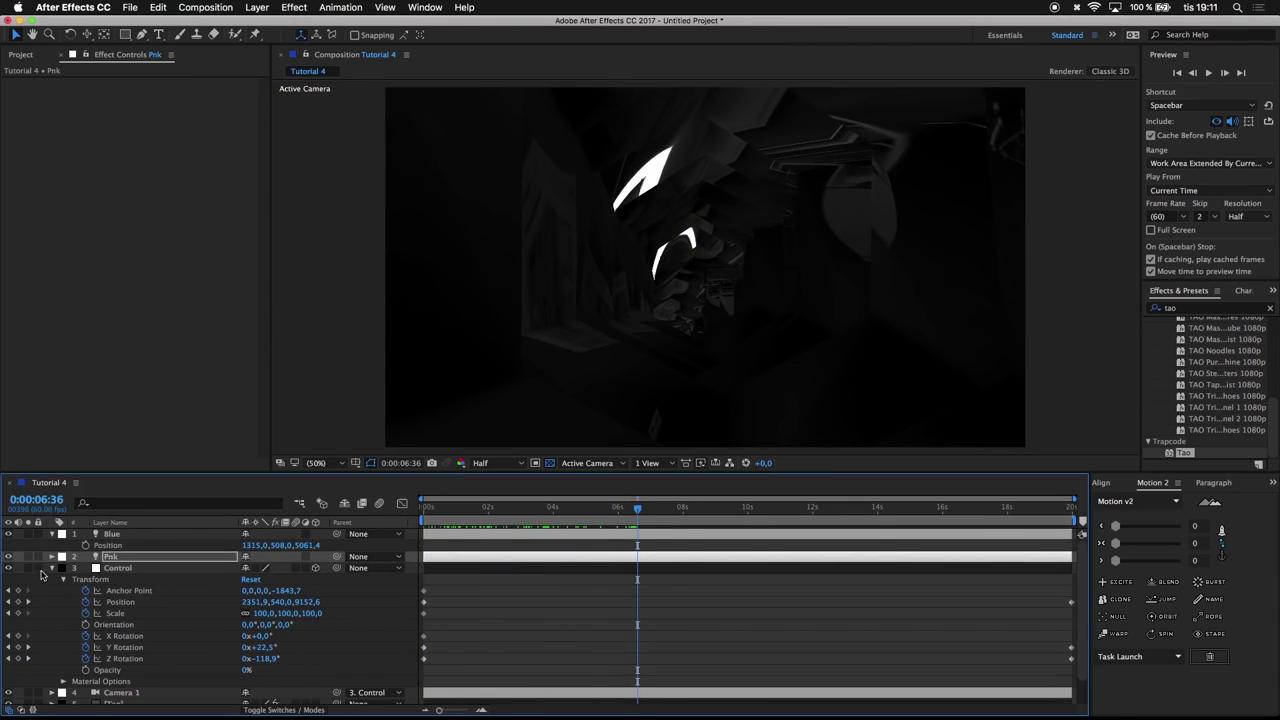
left_click(52, 534)
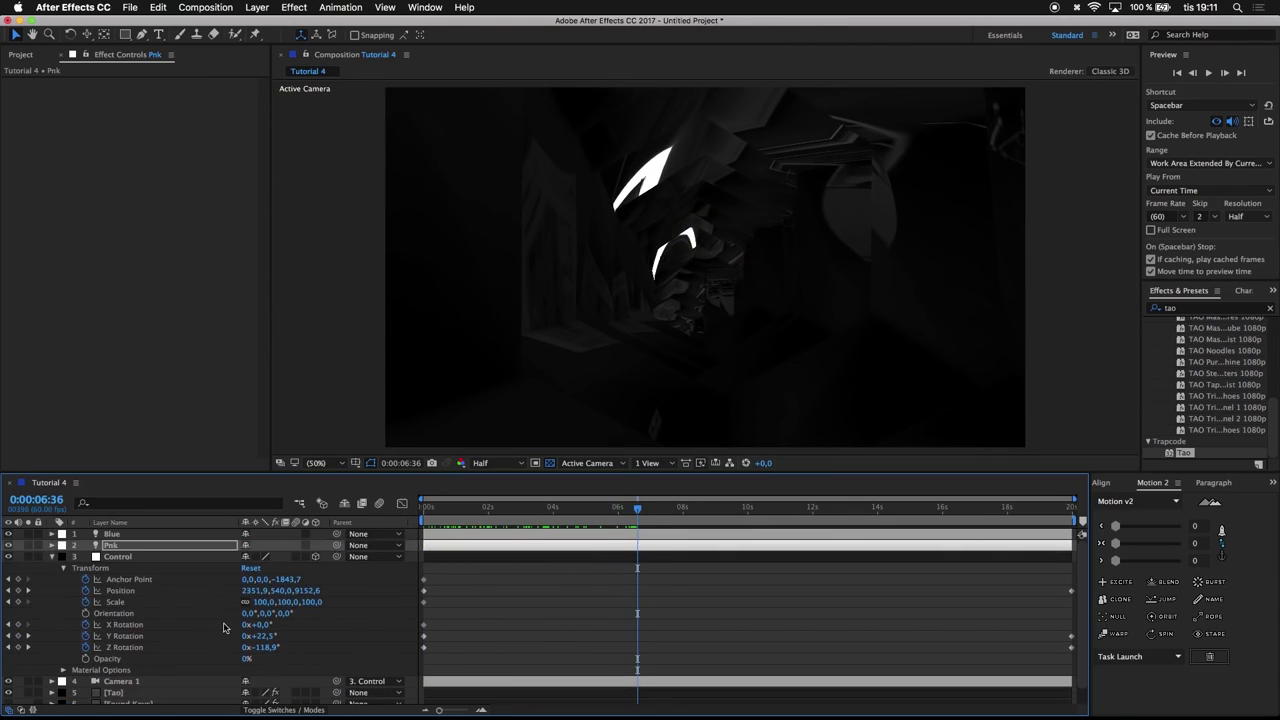
right_click(352, 642)
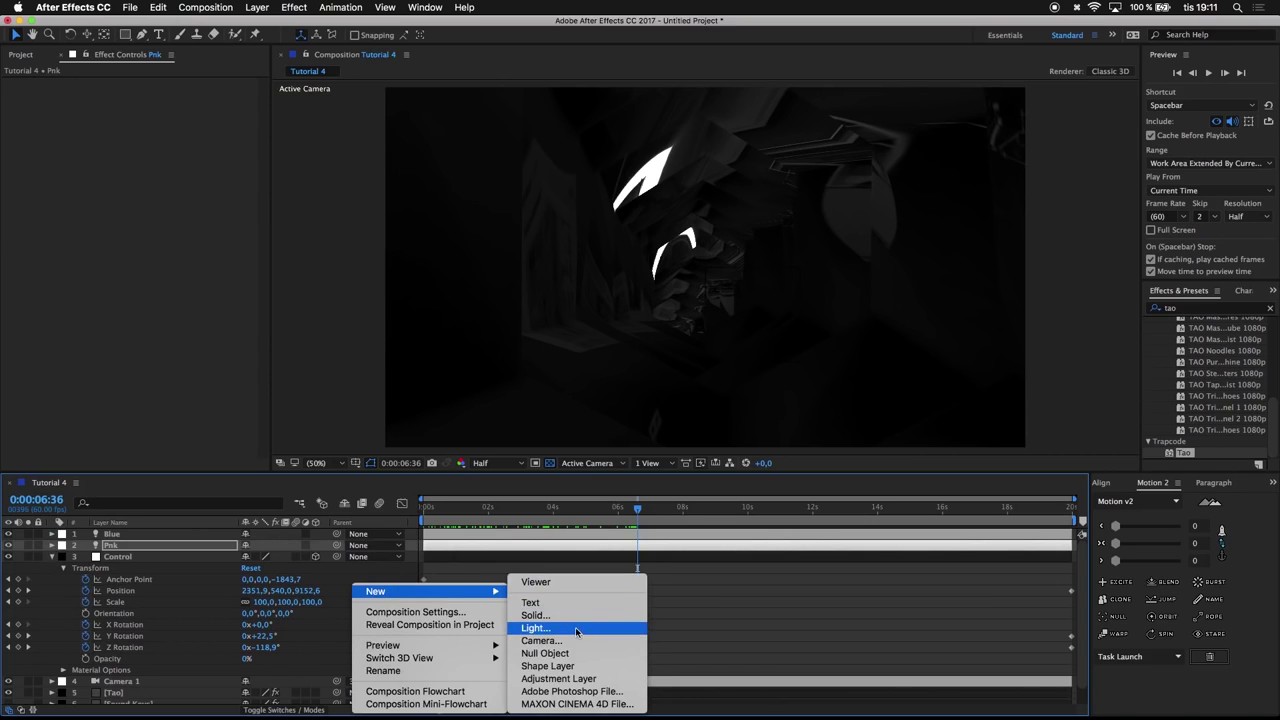
left_click(514, 352)
left_click(425, 175)
left_click_drag(306, 430, 306, 475)
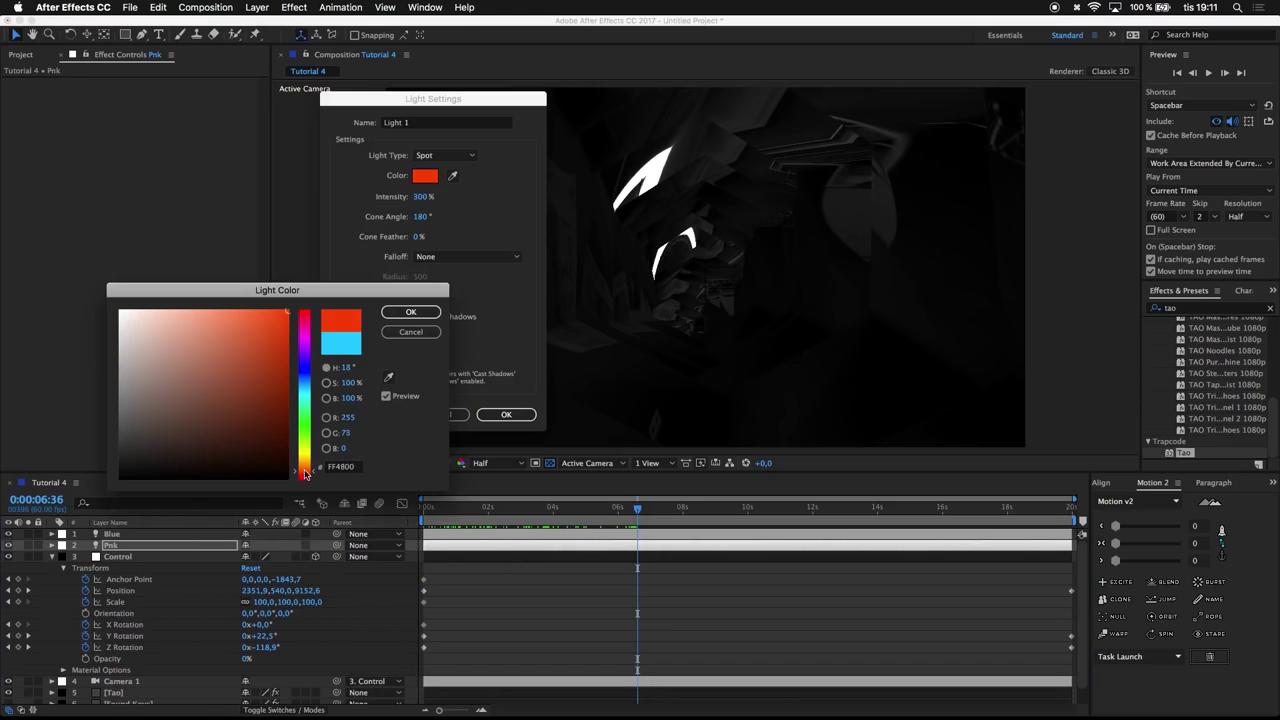
key("Return")
left_click(426, 123)
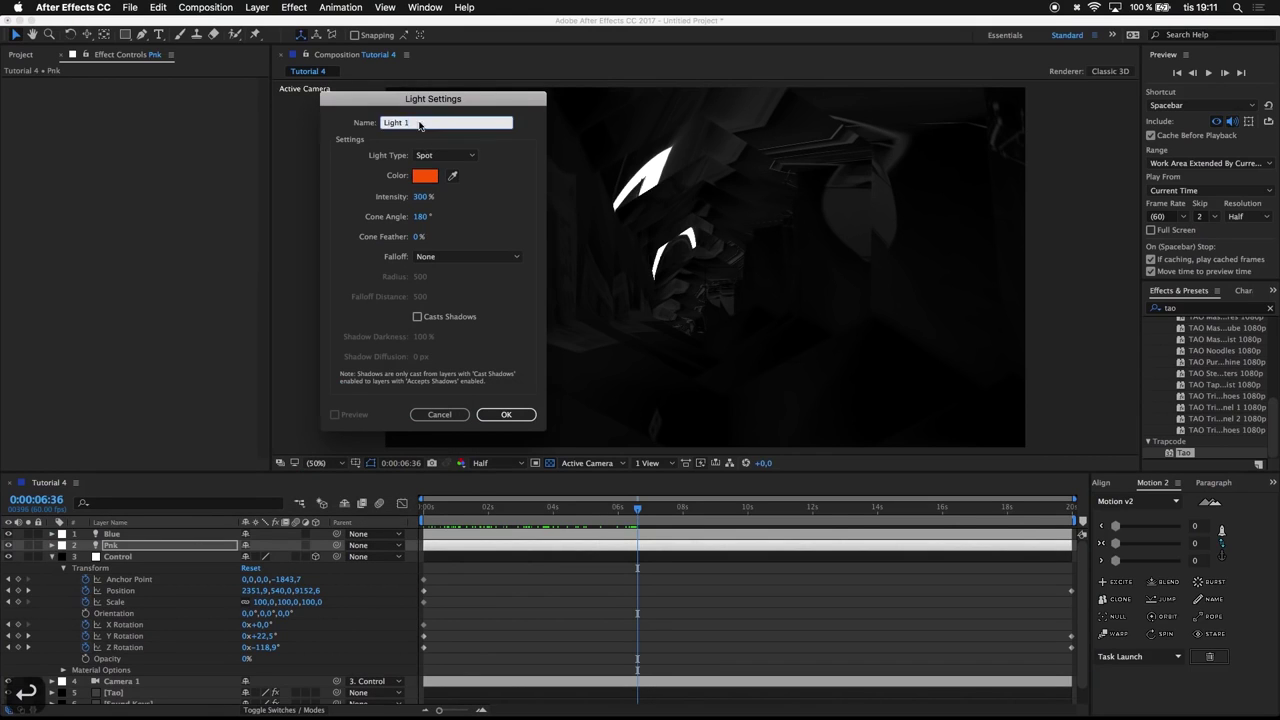
type("Orange")
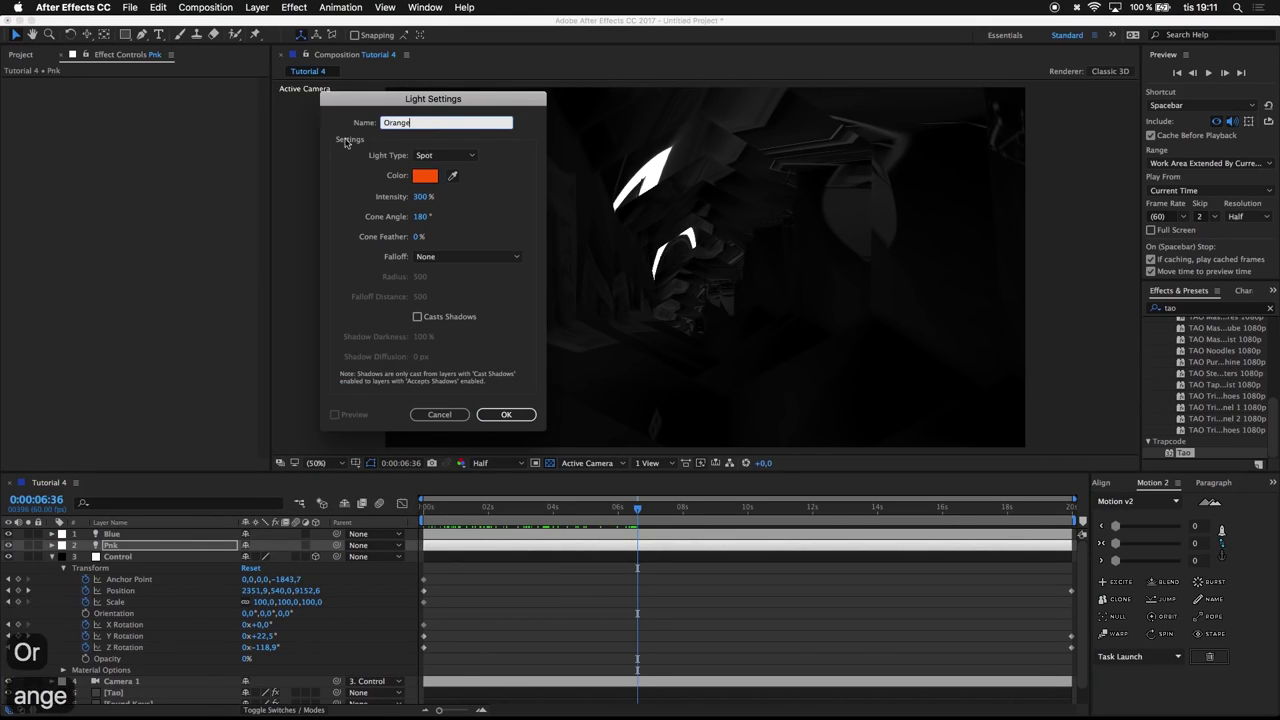
left_click(509, 414)
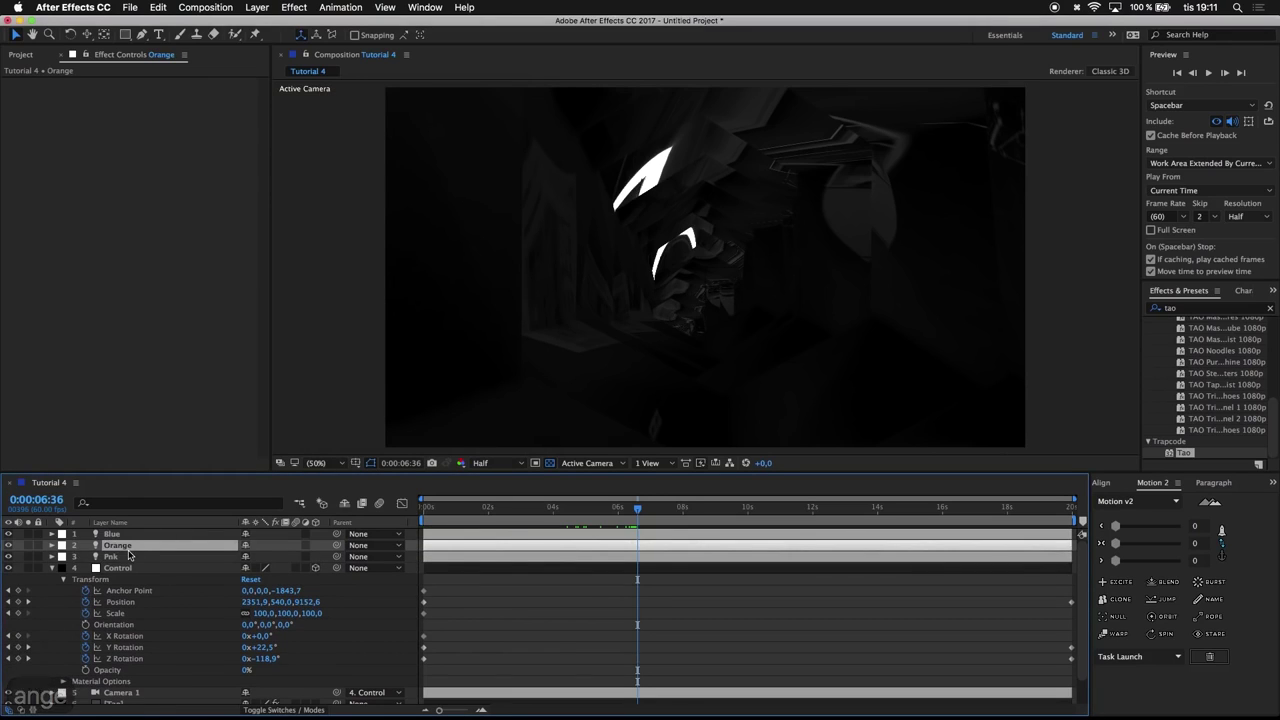
Move the Orange light to the top of the layer stack and copy Control's X position of 2351.9 to it
left_click_drag(127, 540, 126, 531)
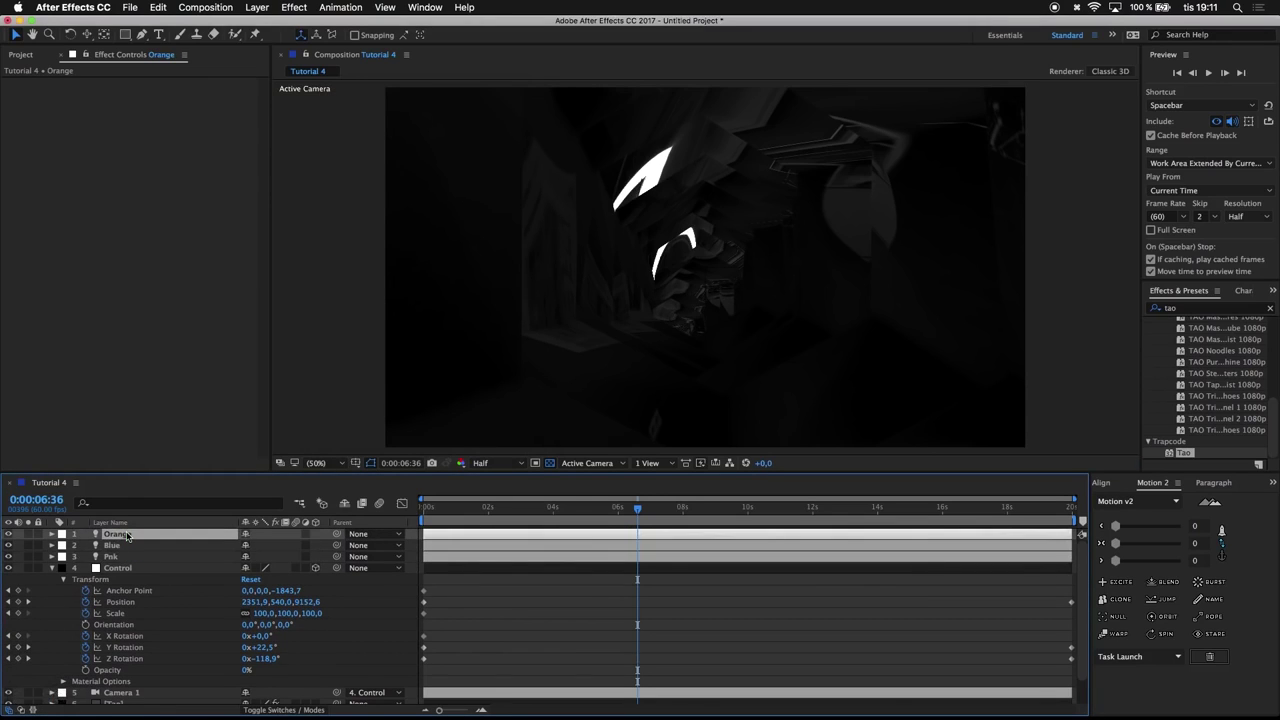
key("p")
left_click(252, 613)
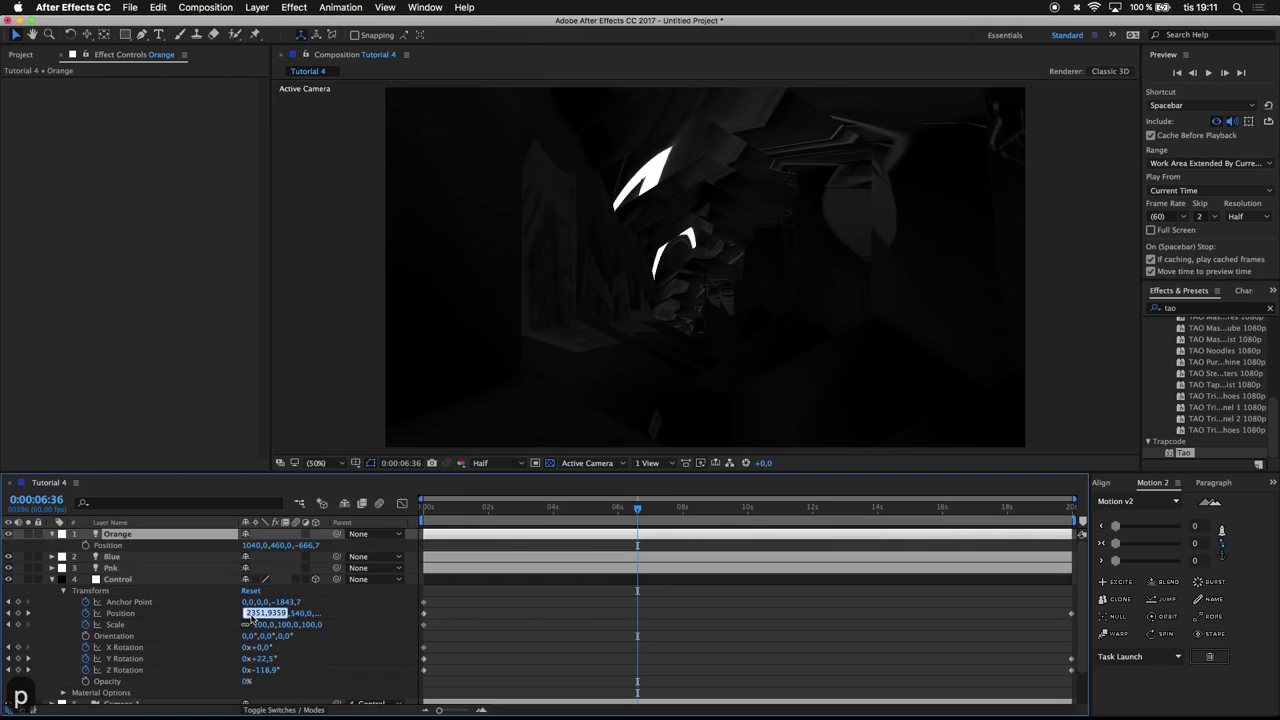
key("cmd+c")
left_click(255, 545)
key("cmd+v")
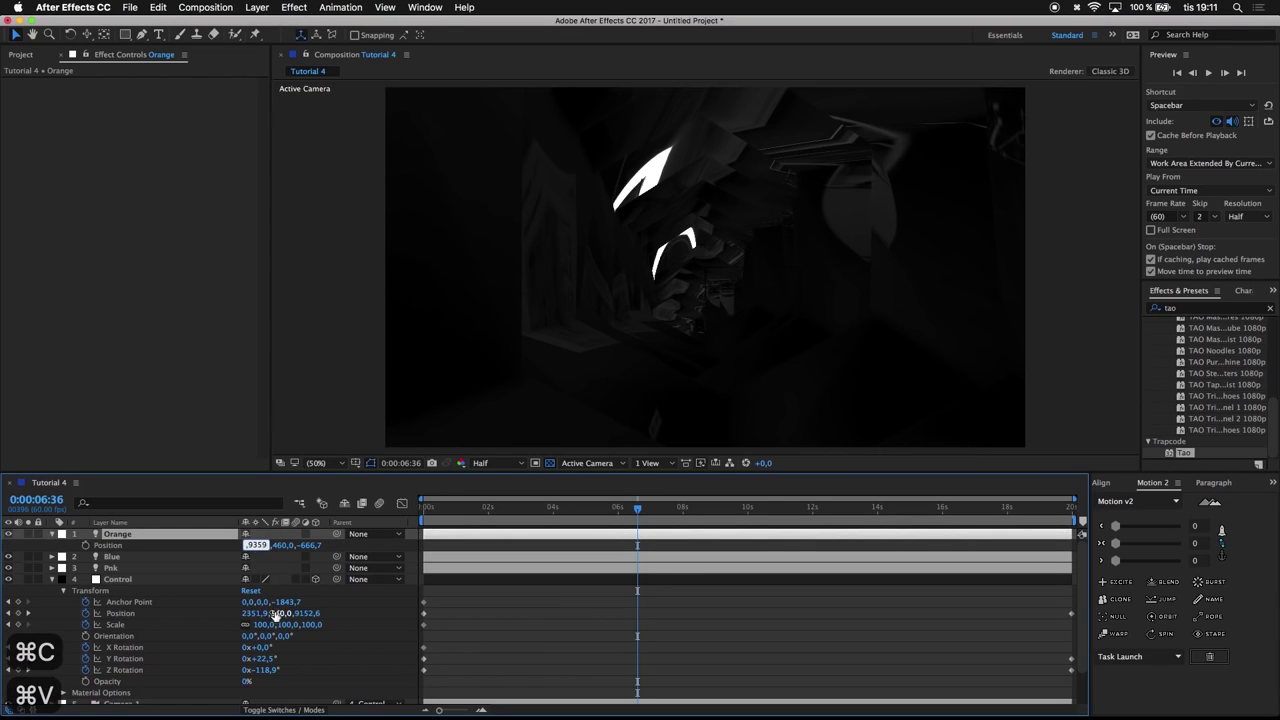
Copy Control's Y position of 540 and Z position of 9152.6 to the Orange light
left_click(276, 613)
key("cmd+c")
left_click(281, 546)
key("cmd+v")
left_click(310, 613)
key("cmd+c")
key("cmd+v")
key("Return")
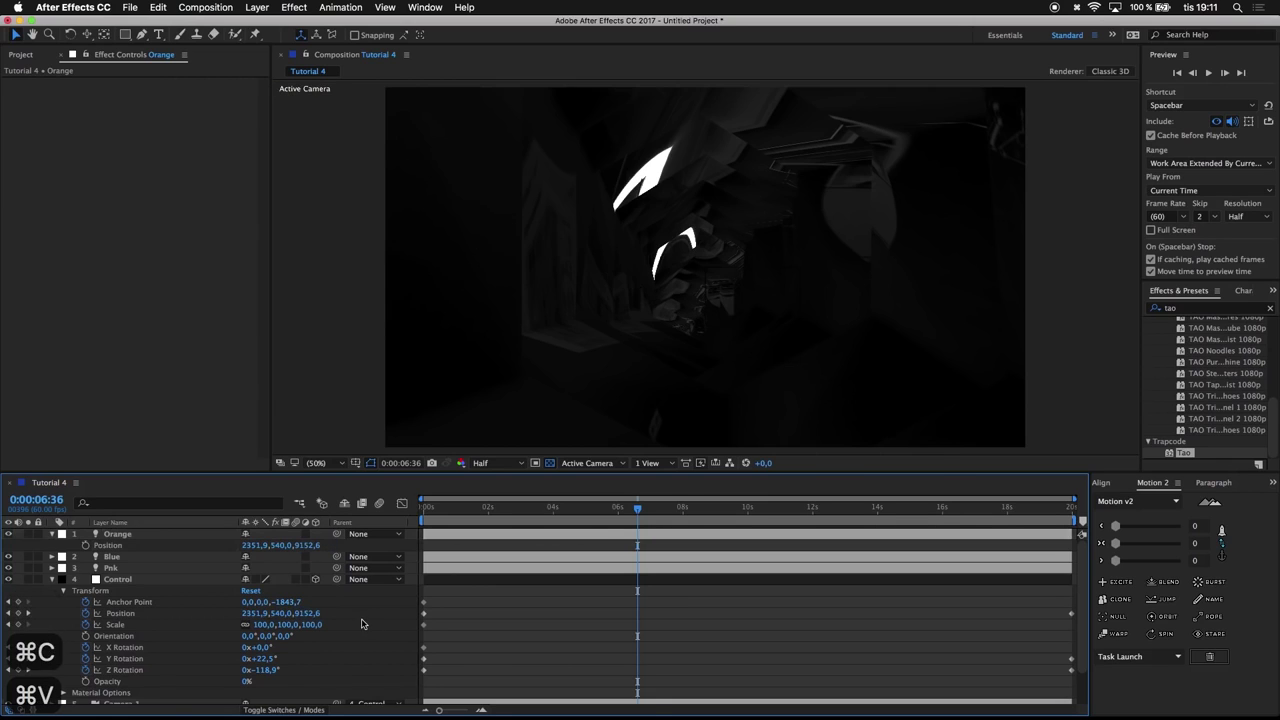
Move the Orange light deeper into the tunnel to X 2870.9 and Z 10575.6, viewing it at 0:00:06:31
left_click_drag(640, 508, 634, 508)
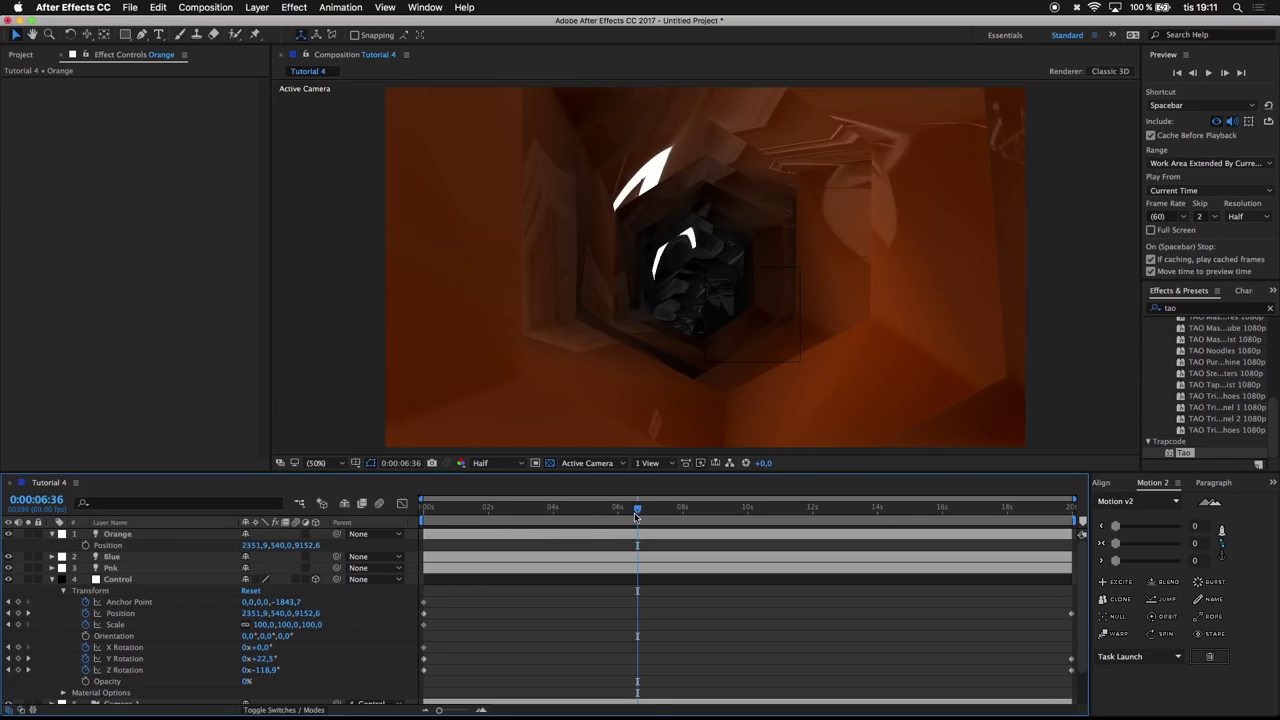
left_click_drag(300, 545, 1255, 373)
left_click_drag(483, 564, 191, 543)
key("super+z")
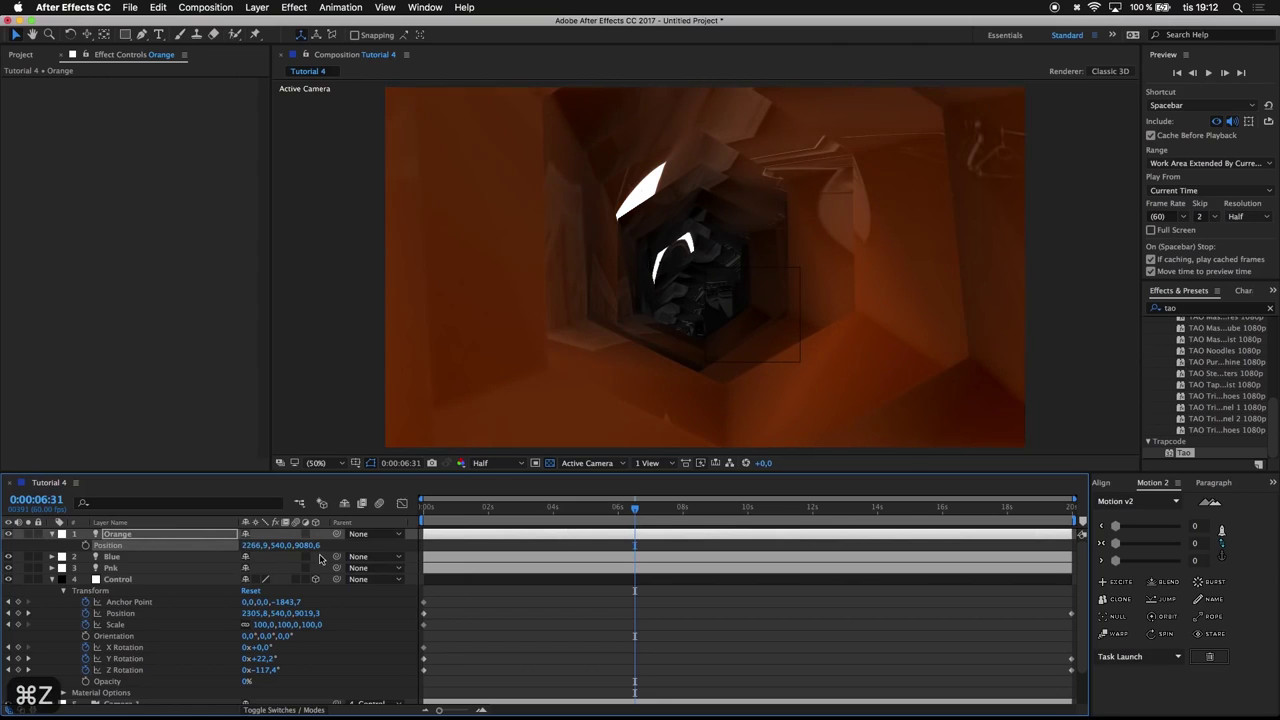
key("super+z")
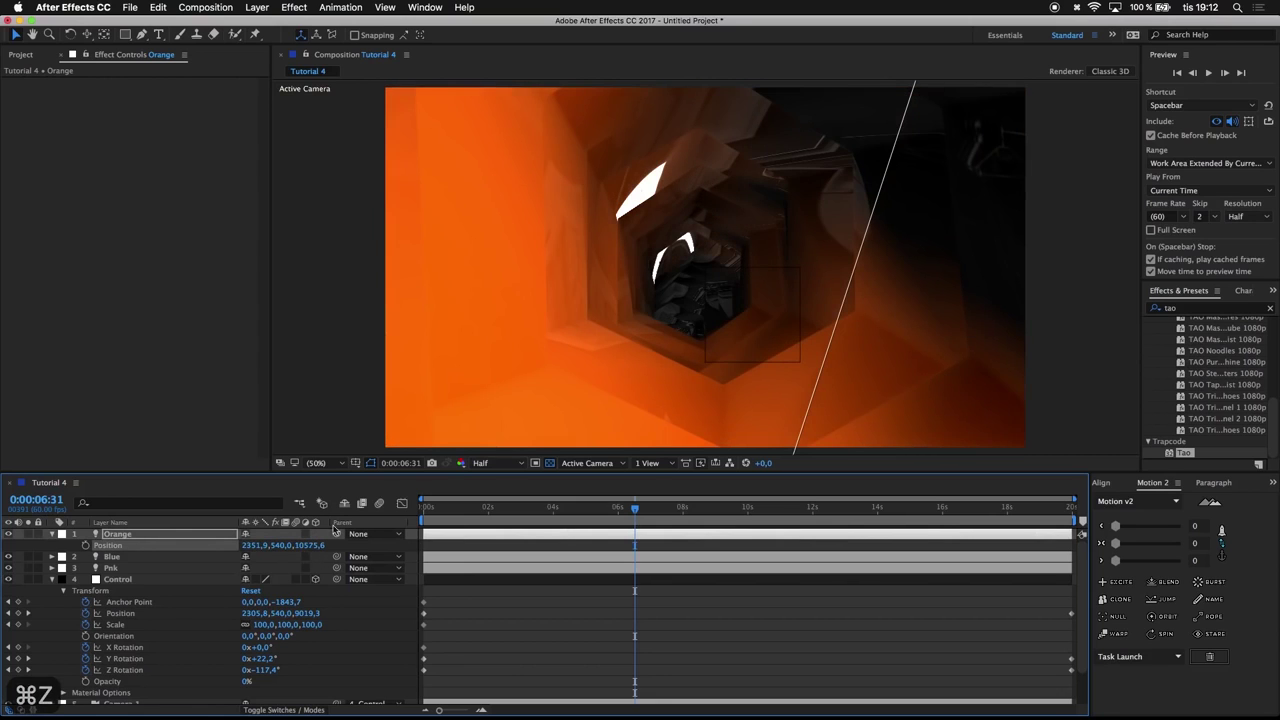
left_click_drag(253, 546, 505, 466)
Collapse the Orange light and, at 0:00:11:44, create a spot light named White with colour FFFFFF
left_click_drag(634, 508, 804, 500)
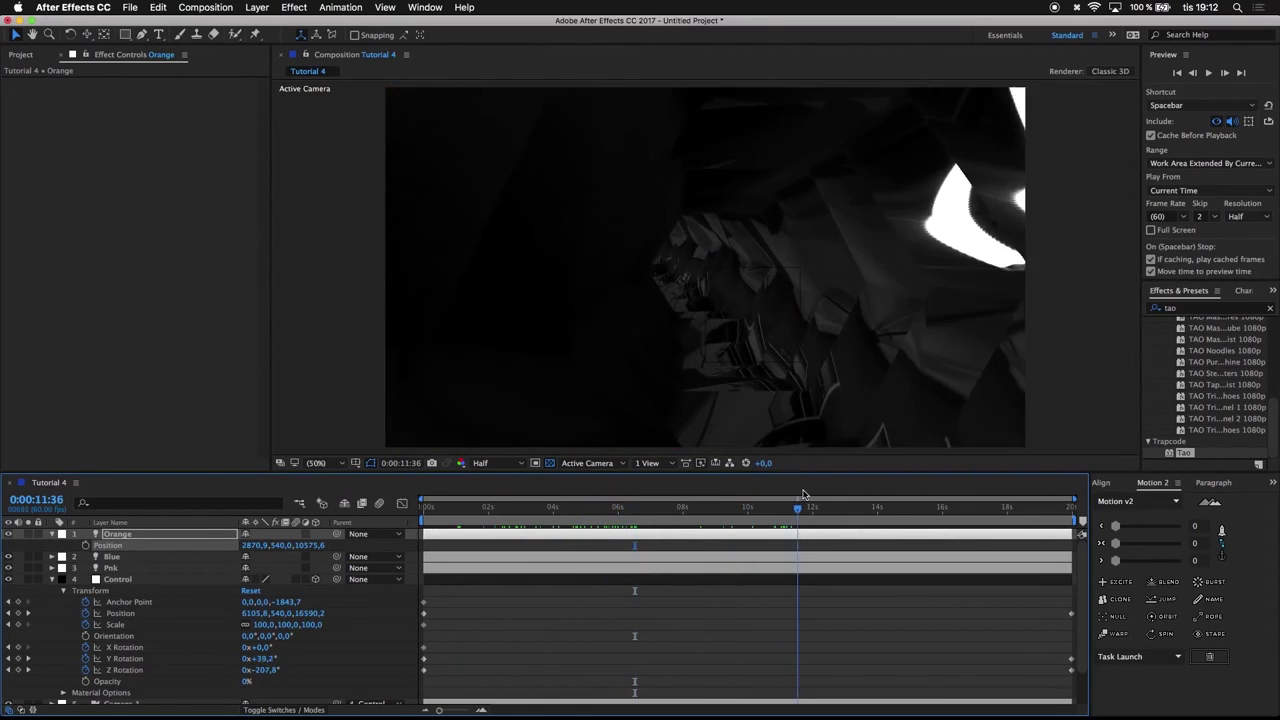
left_click(51, 535)
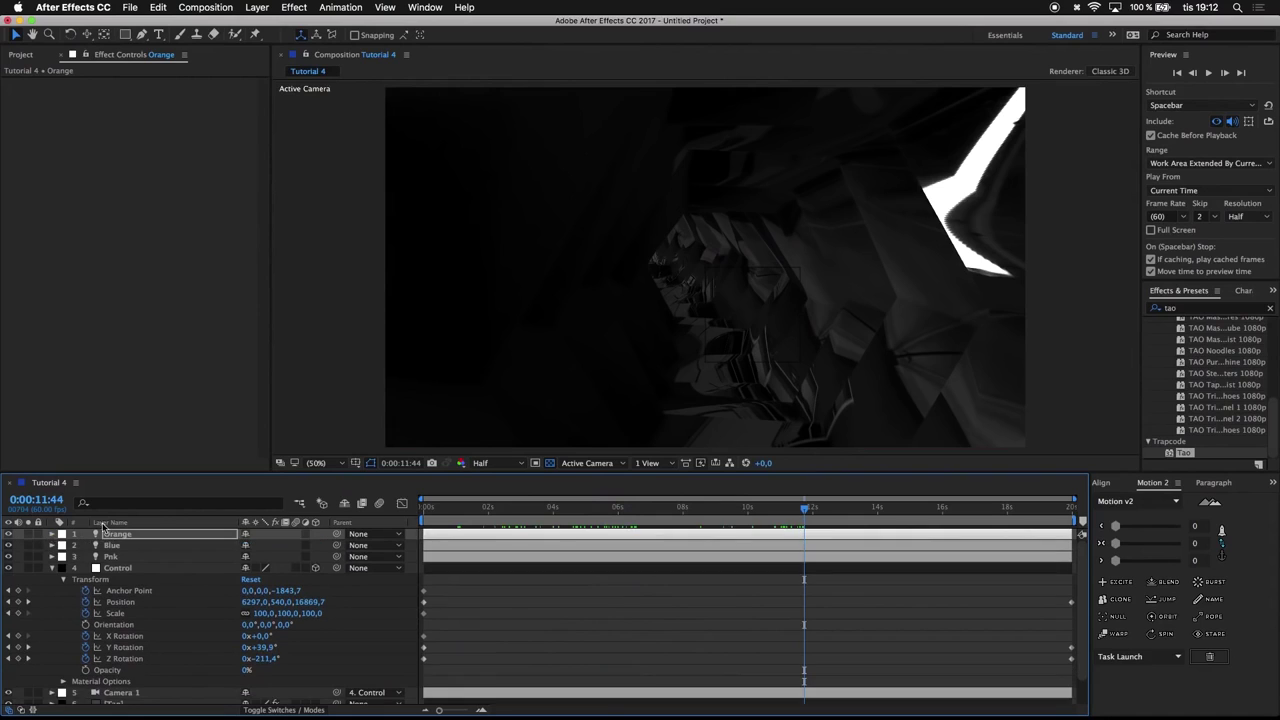
right_click(371, 599)
mouse_move(400, 591)
left_click(610, 627)
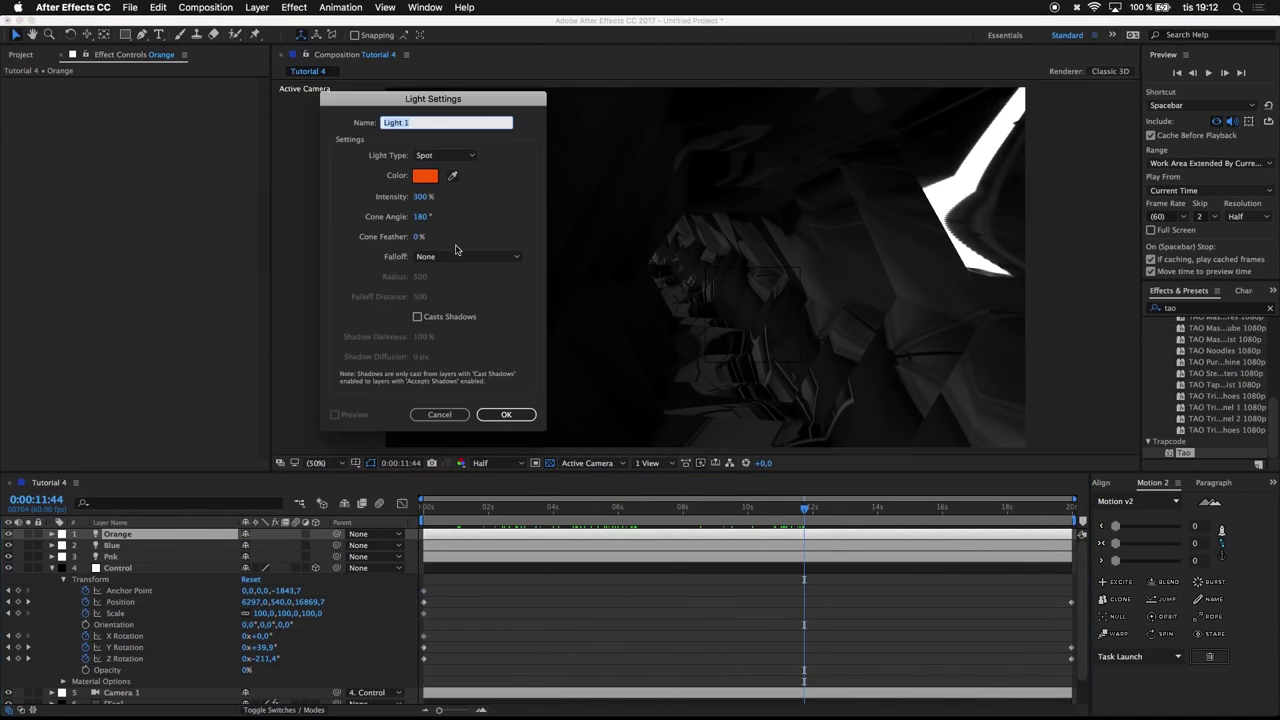
left_click(418, 184)
left_click_drag(205, 322, 27, 239)
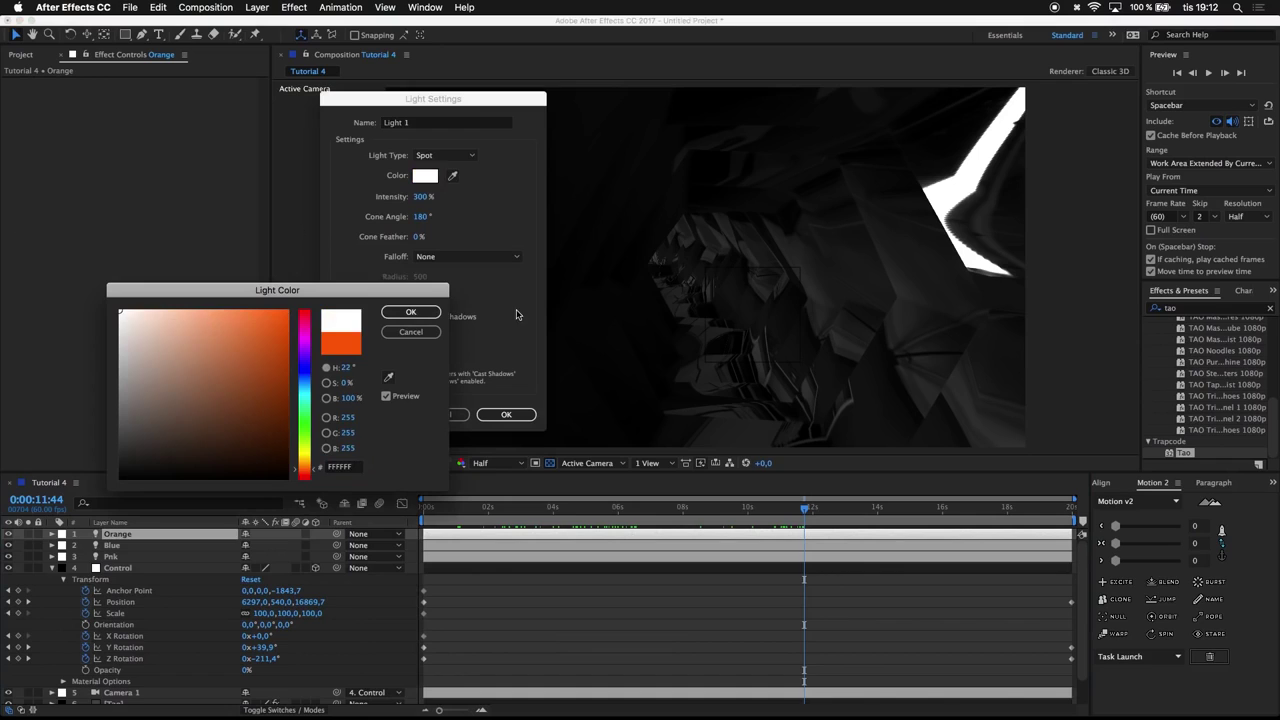
left_click(407, 313)
type("White")
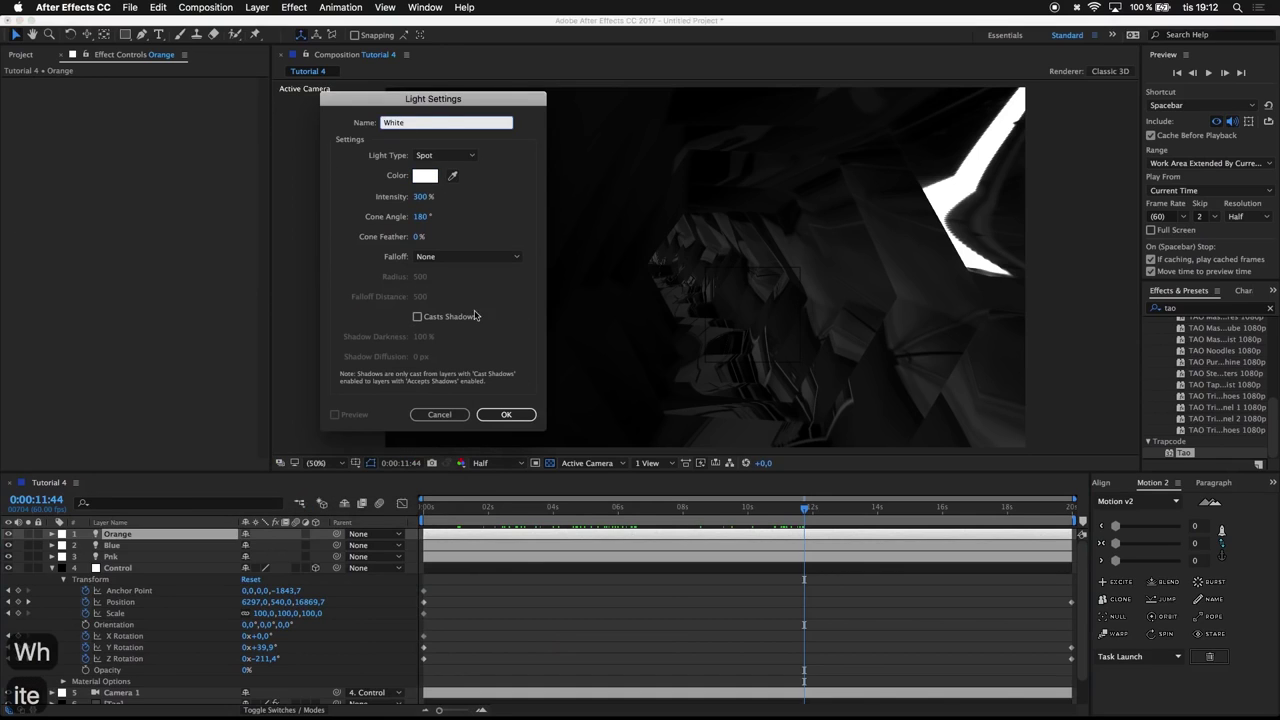
left_click(518, 416)
Reveal the White light's Position and copy Control's X position of 6297.0 to it
key("p")
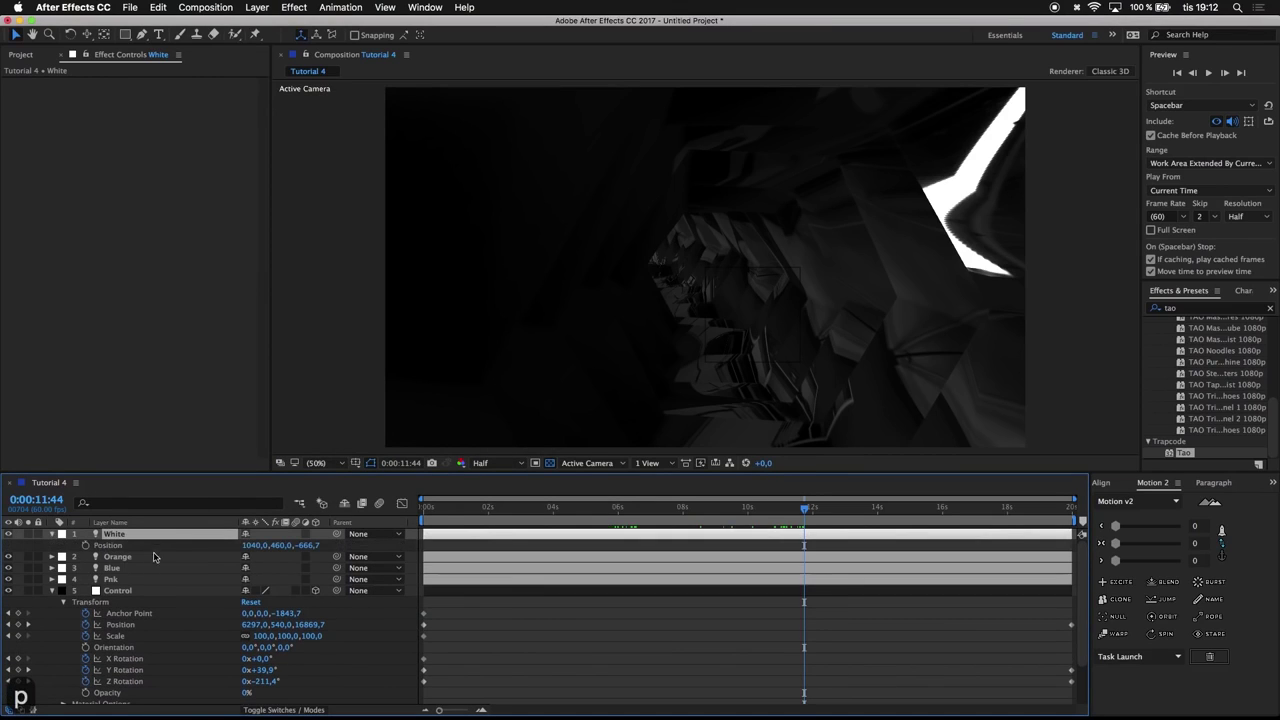
left_click(247, 624)
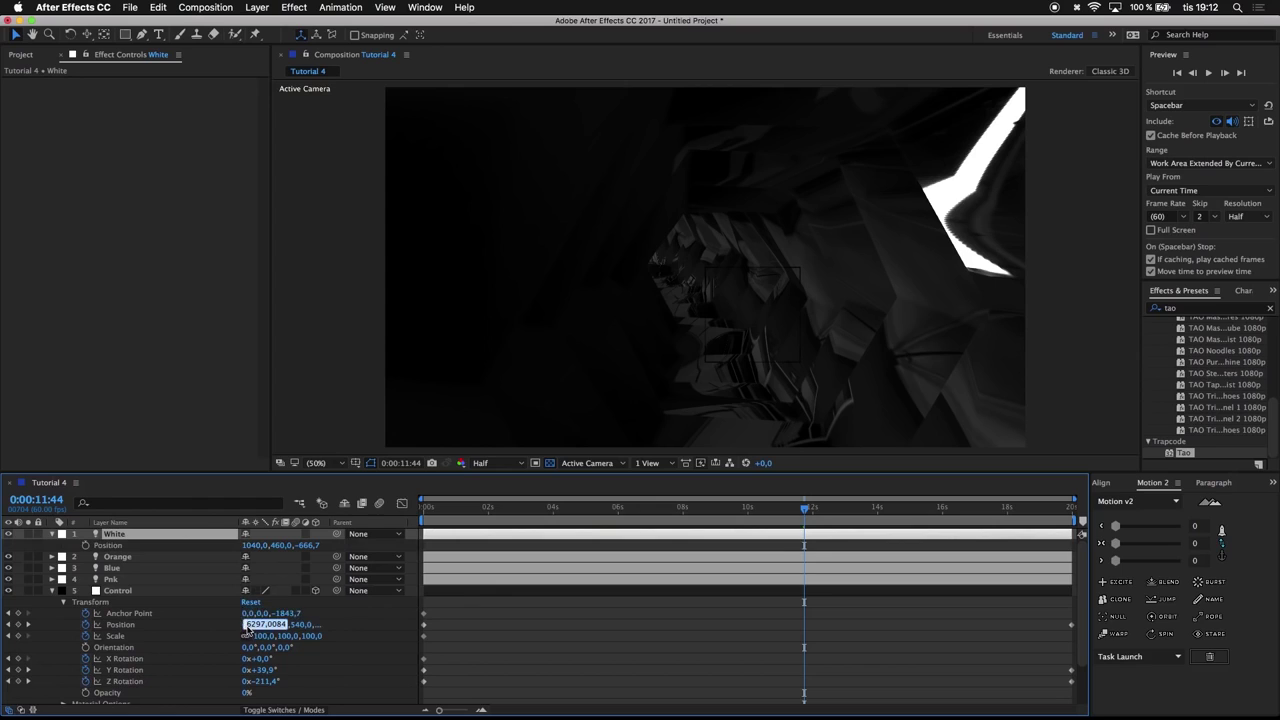
key("super+c")
left_click(250, 552)
left_click(248, 545)
key("super+v")
Copy Control's Y position of 540 and Z position of 16869.7 to the White light
left_click(282, 624)
key("super+c")
left_click(280, 545)
key("super+v")
left_click(314, 624)
key("super+c")
left_click(305, 545)
key("super+v")
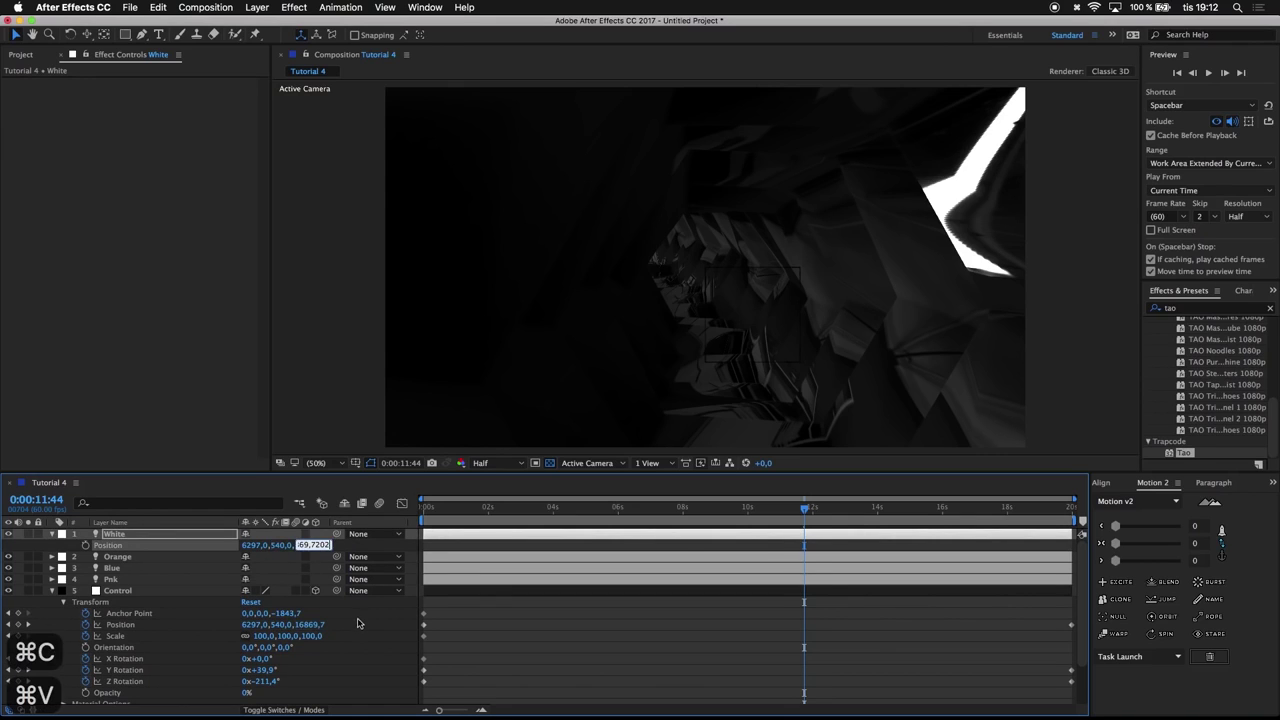
key("Return")
Move the White light deeper to X 7538 and Z 18600.7, preview the lighting up to 0:00:15:06 and collapse the layer
left_click_drag(310, 546, 988, 420)
left_click_drag(248, 548, 828, 456)
left_click_drag(302, 545, 583, 489)
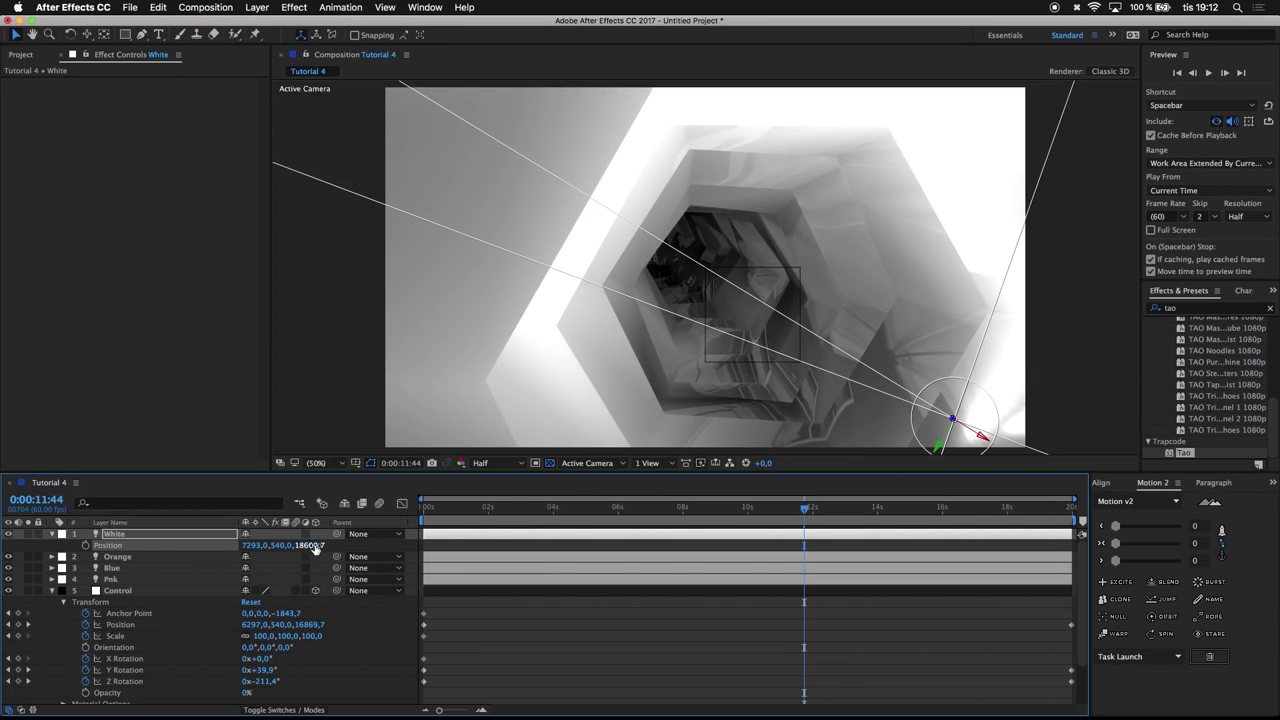
left_click_drag(221, 544, 408, 537)
left_click_drag(744, 510, 862, 471)
key("space")
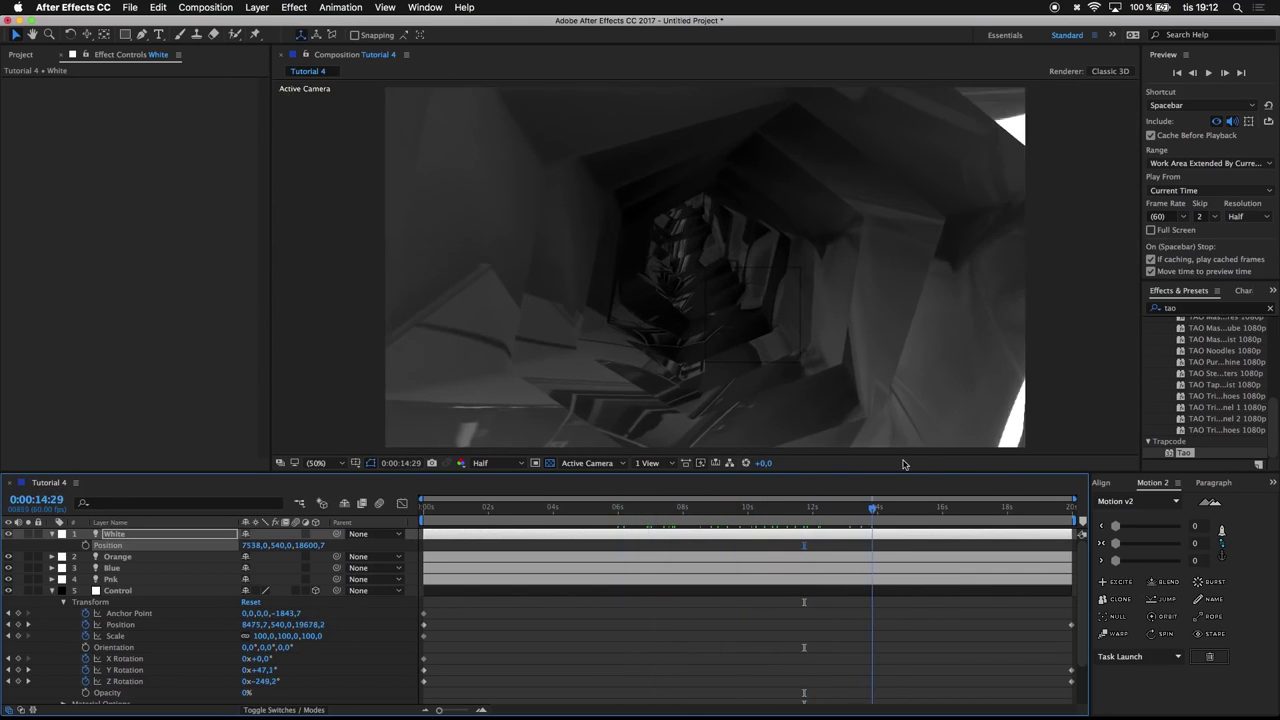
left_click(51, 535)
At 0:00:15:06, create a spot light named Green with a bright green colour of about 00FF9A
right_click(395, 584)
mouse_move(418, 591)
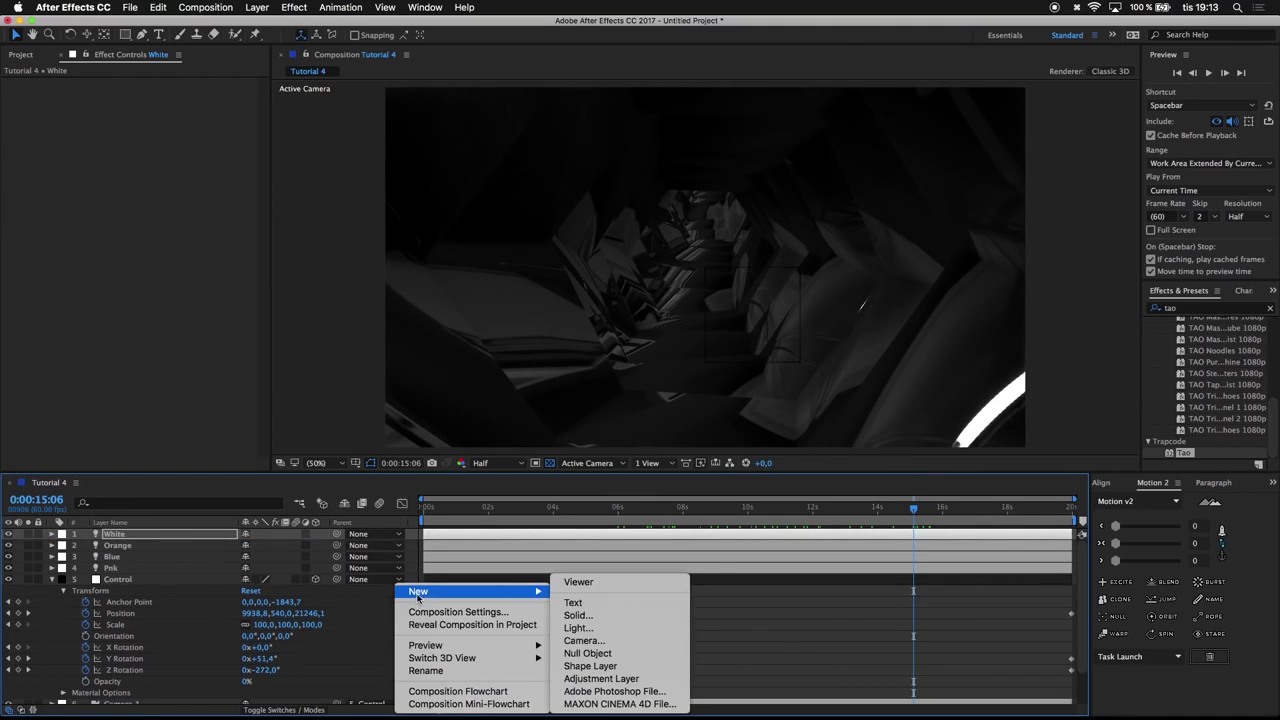
left_click(580, 628)
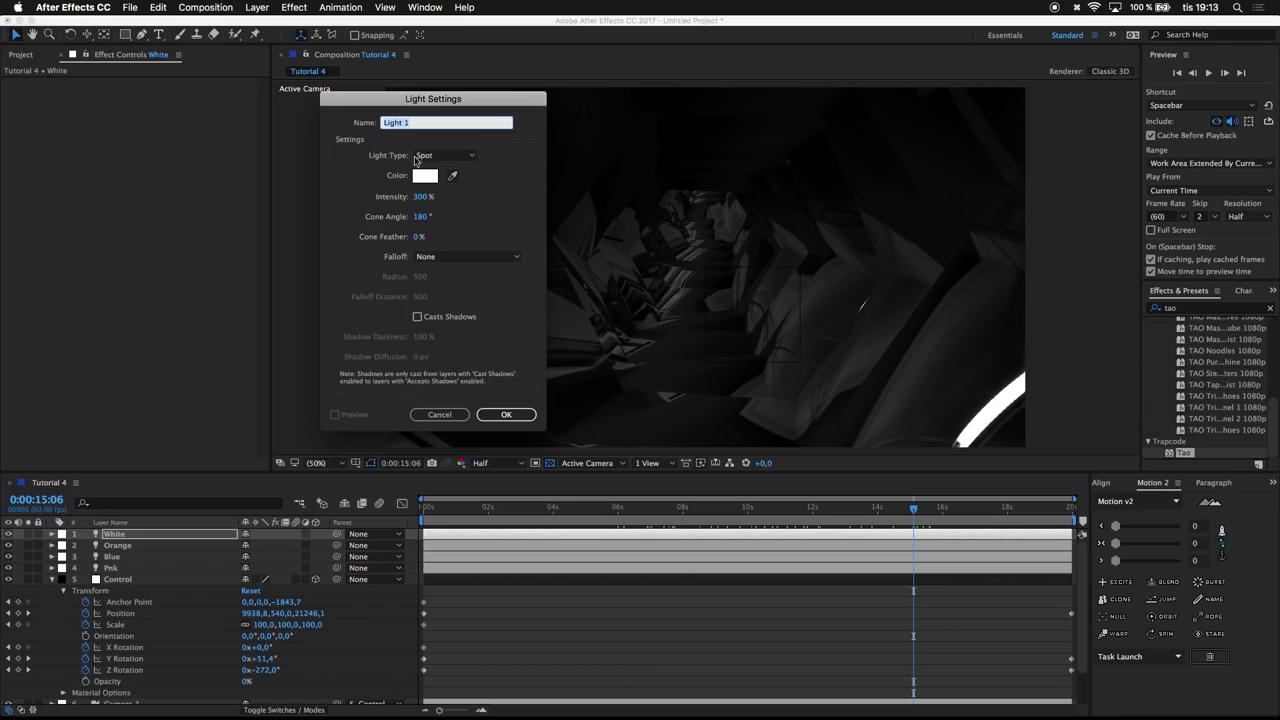
left_click(425, 176)
left_click_drag(302, 348, 302, 417)
left_click_drag(252, 367, 288, 311)
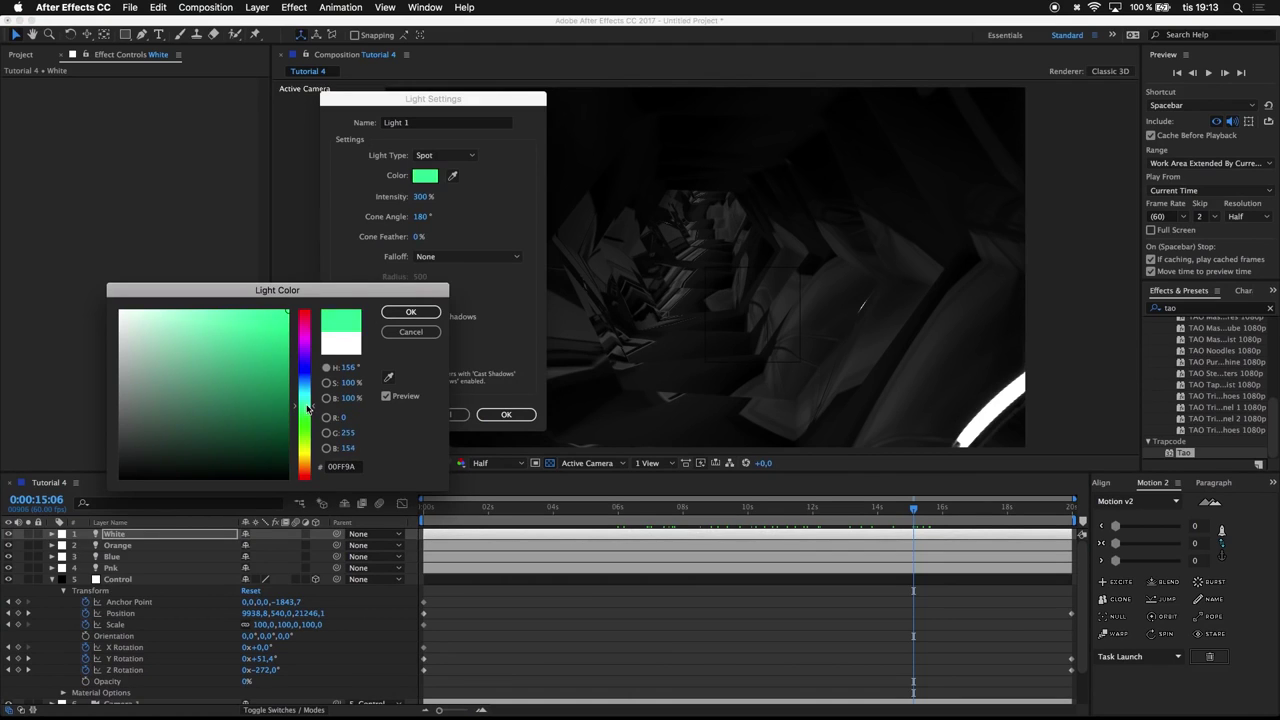
key("Return")
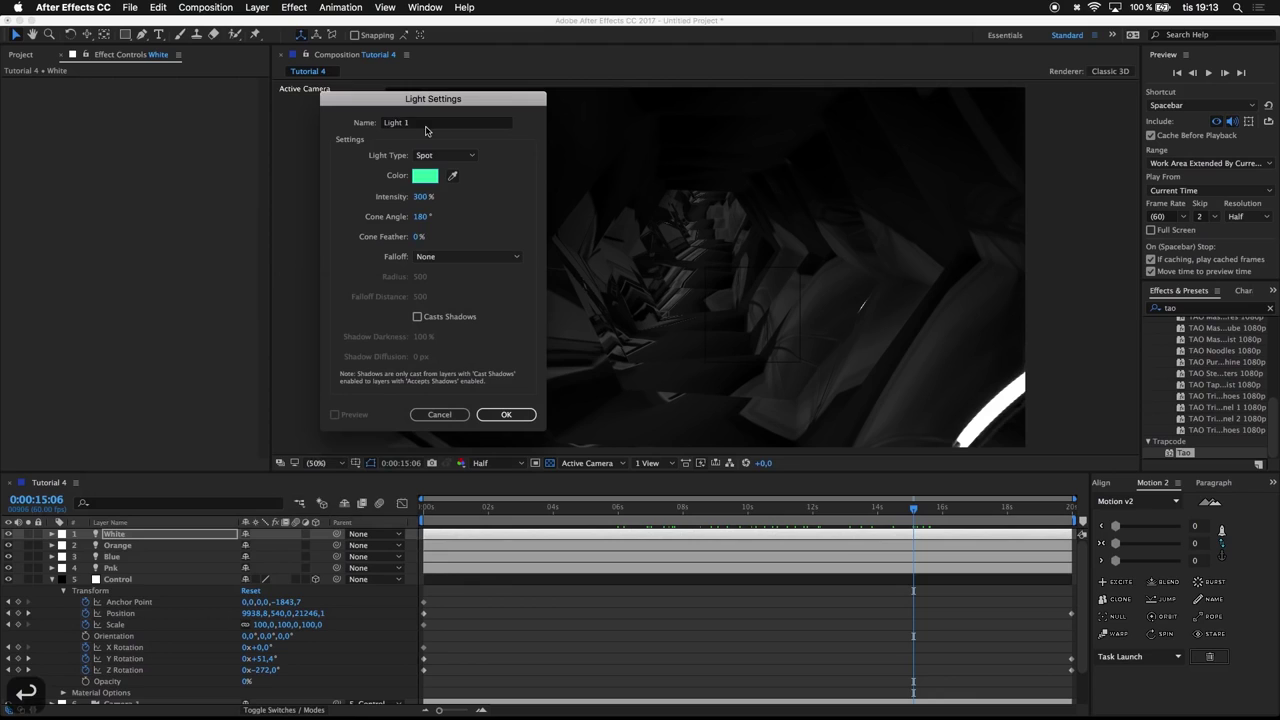
left_click_drag(426, 126, 309, 87)
type("B")
key("BackSpace")
key("BackSpace")
type("Green")
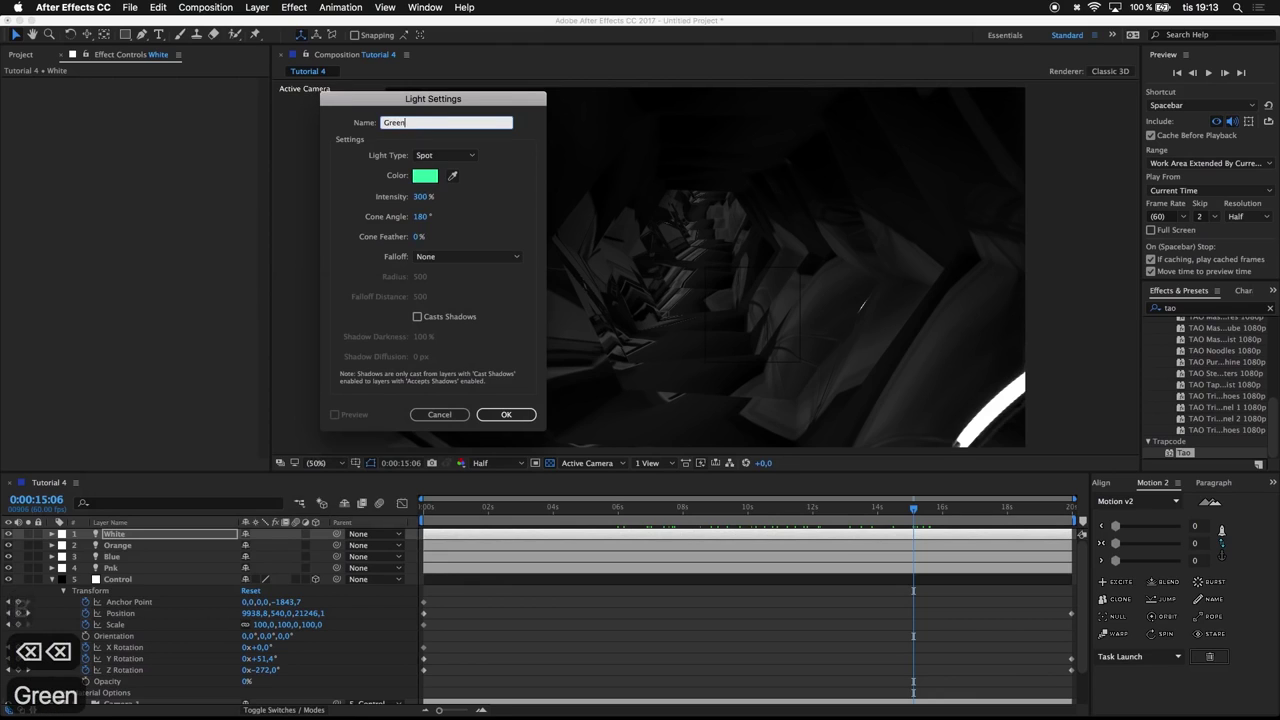
key("Return")
Reveal the Green light's Position and copy Control's X position of 9938.8 and Y position of 540 to it
key("p")
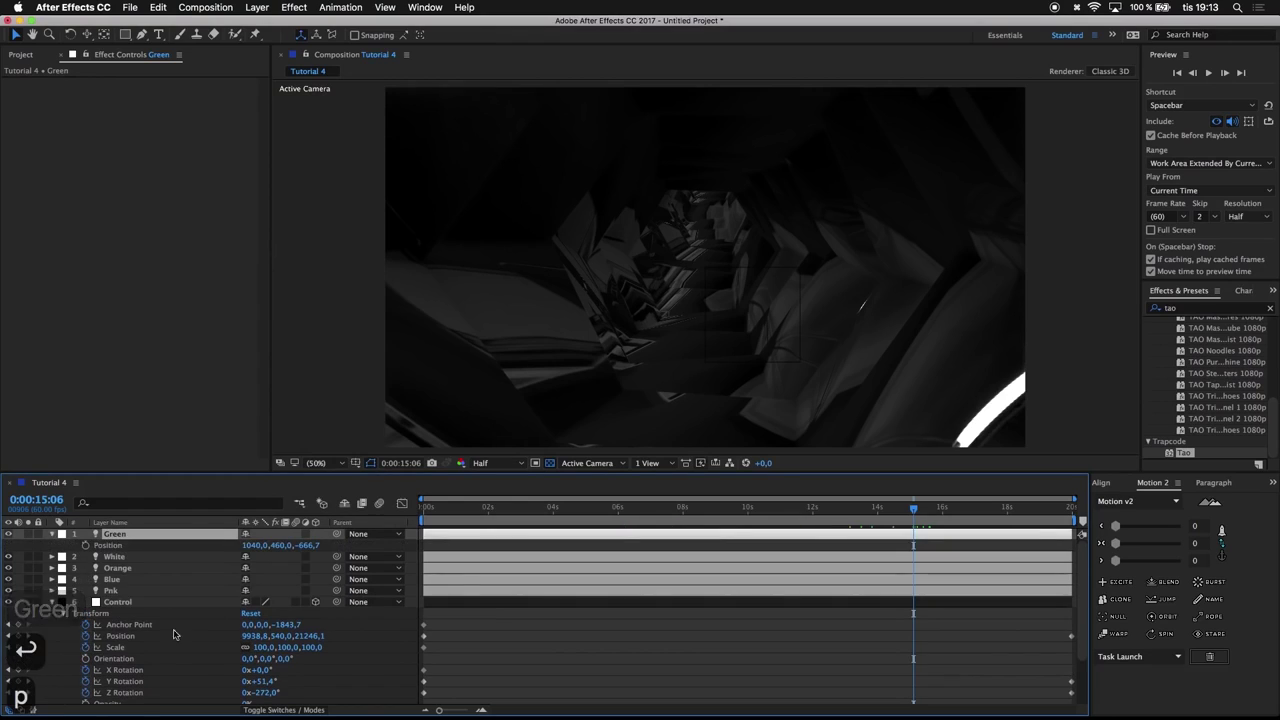
key("super+c")
left_click(252, 545)
key("super+v")
left_click(279, 637)
key("super+c")
left_click(279, 545)
key("super+v")
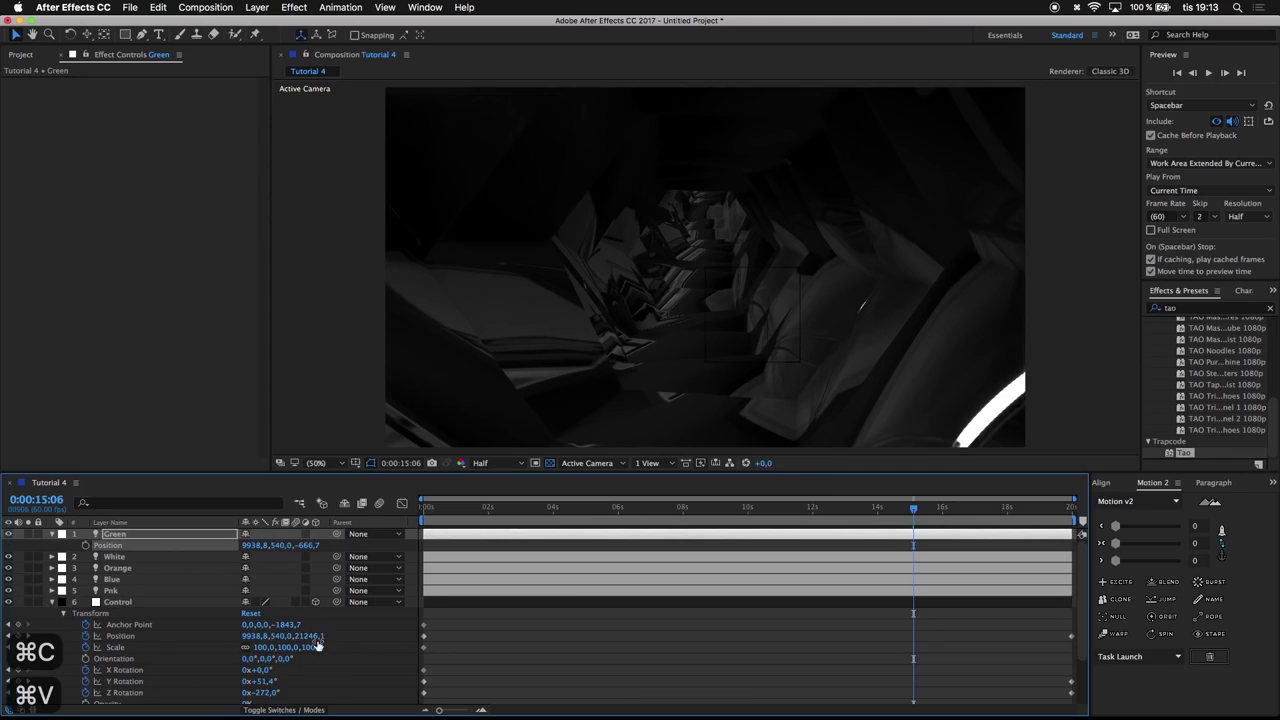
Copy Control's Z position of 21246.1 to the Green light
left_click(312, 636)
key("super+c")
left_click(305, 545)
key("super+v")
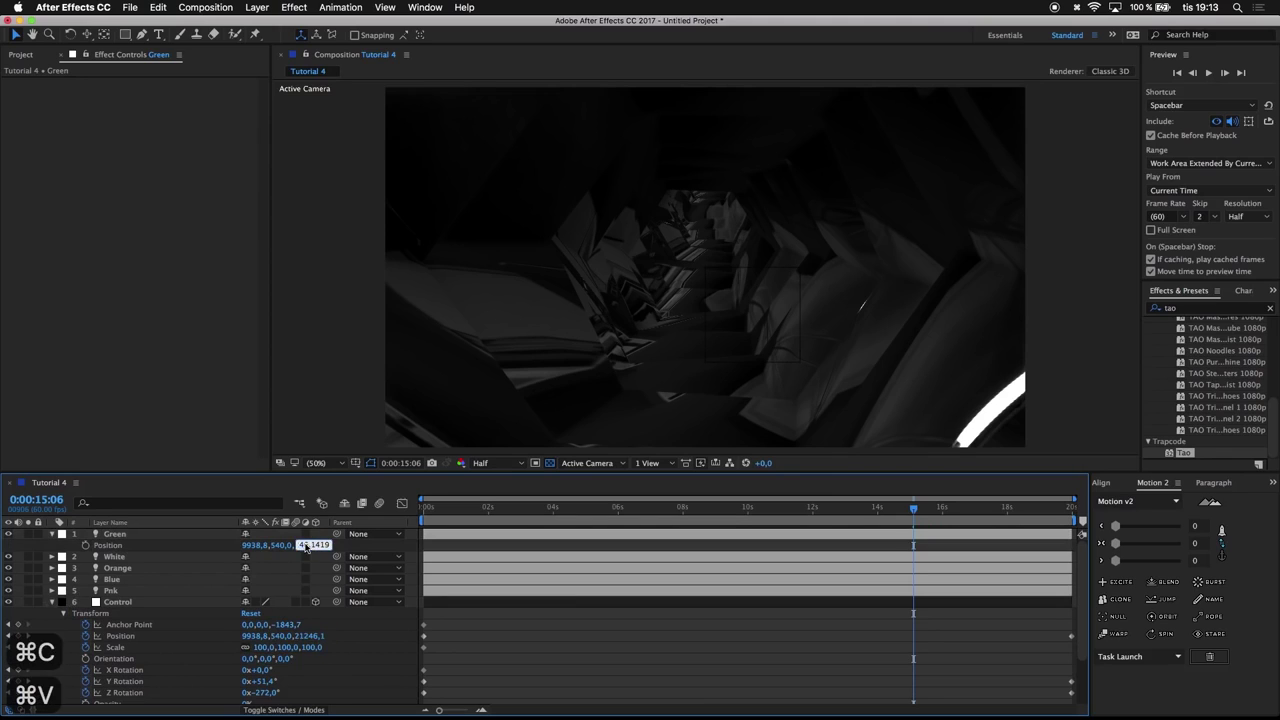
key("Return")
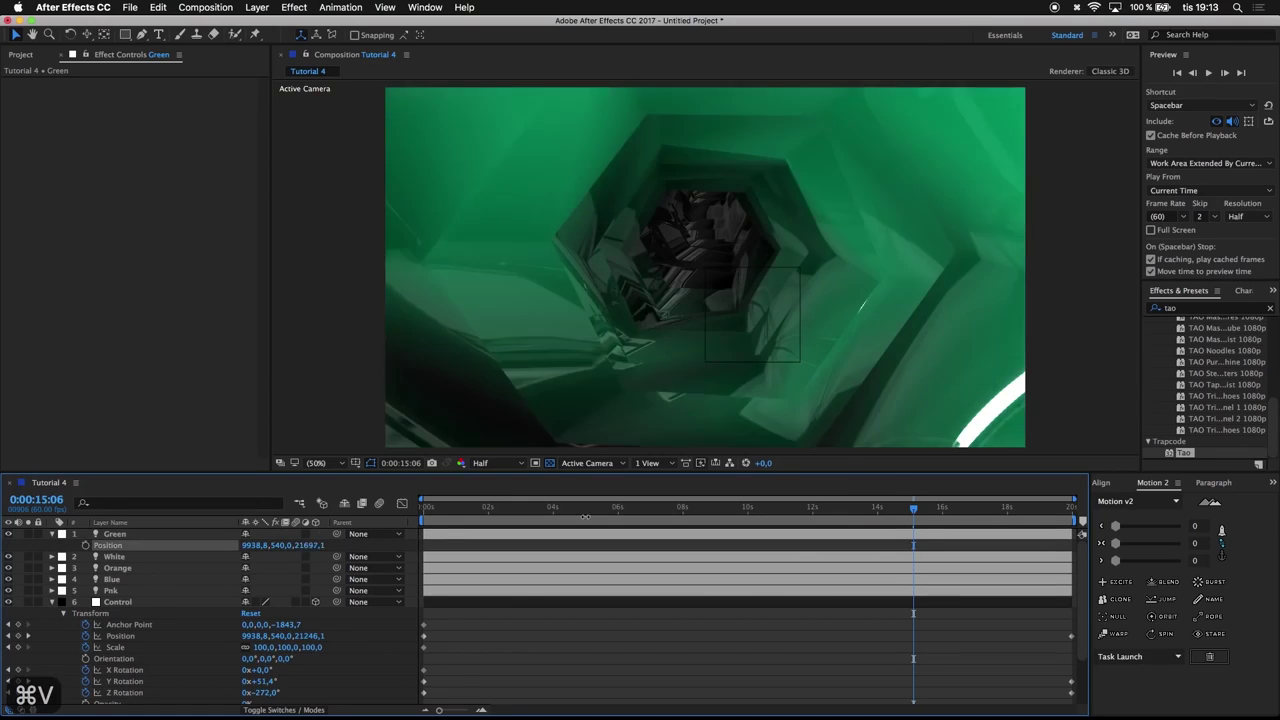
Move the Green light deeper to X 11357.8 and Z 21697.1, preview up to 0:00:18:21 and turn off the transparency grid
left_click_drag(256, 545, 1016, 373)
left_click_drag(898, 513, 1020, 492)
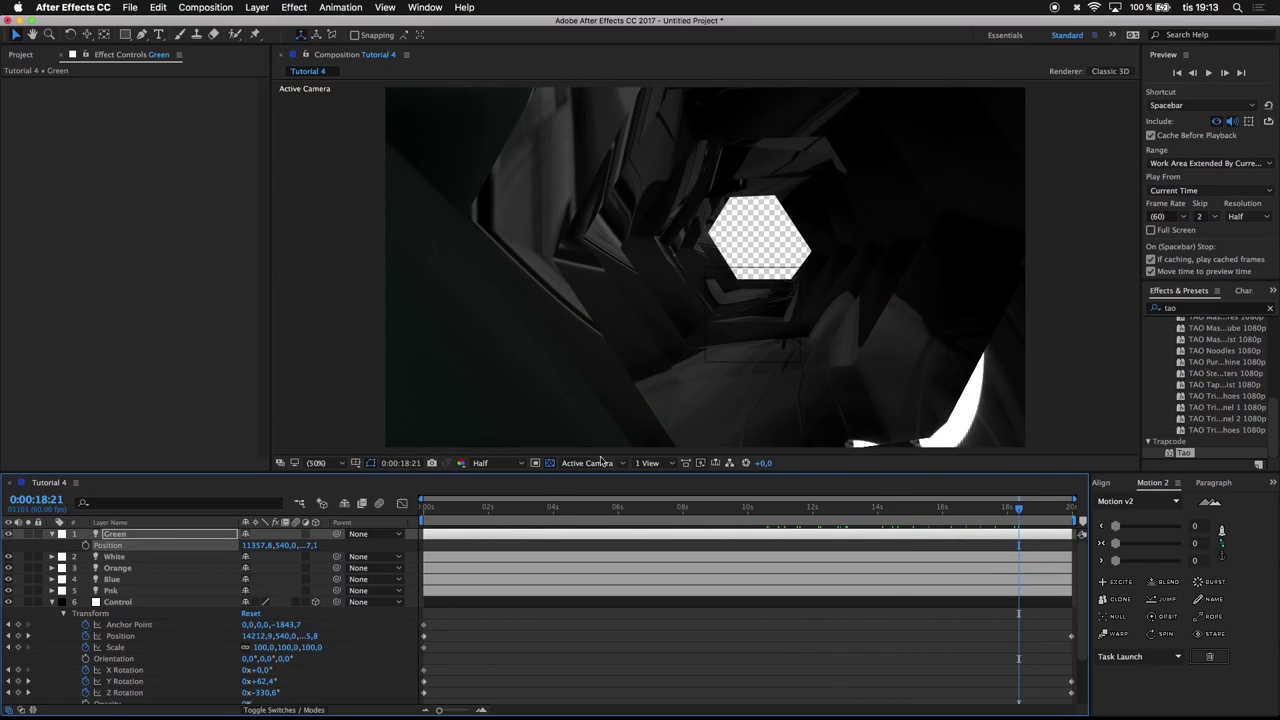
left_click(550, 464)
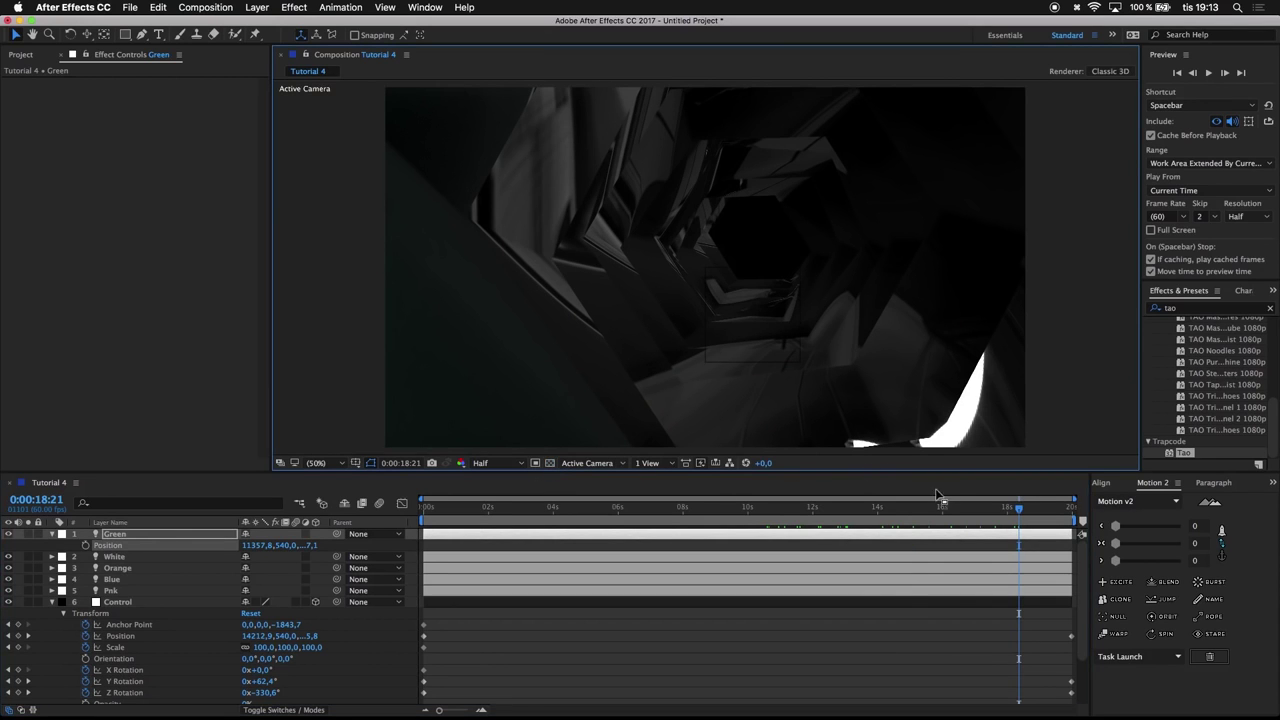
Preview the lighting back to the start of the timeline and collapse the Green and Control layers
left_click_drag(985, 510, 374, 514)
key("p")
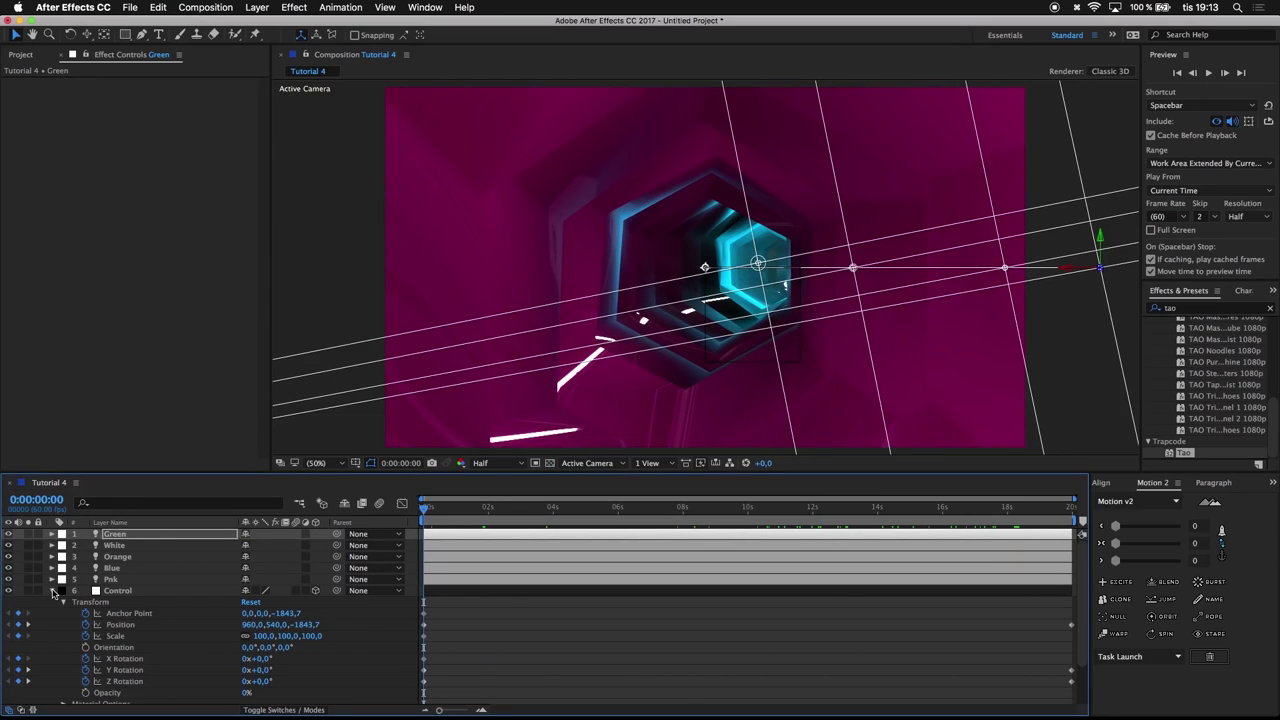
left_click(53, 591)
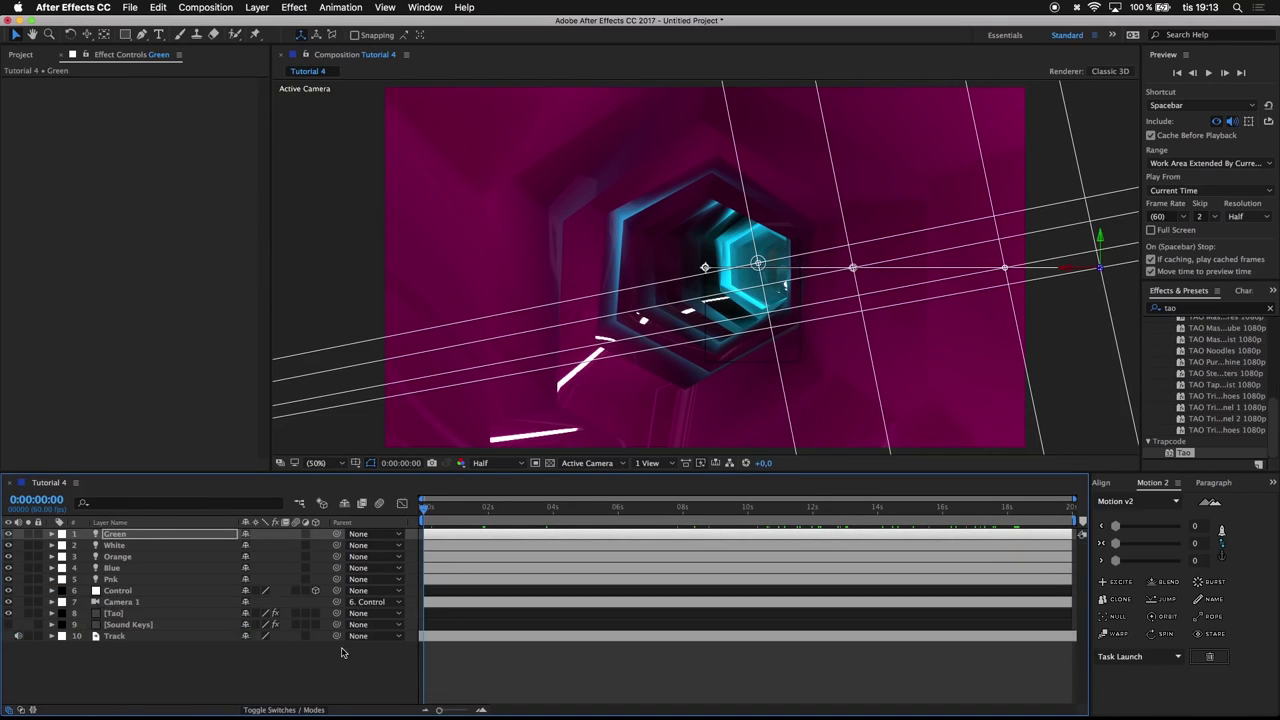
left_click_drag(463, 511, 393, 515)
Create a new null object and apply the Slider Control effect to it
right_click(143, 690)
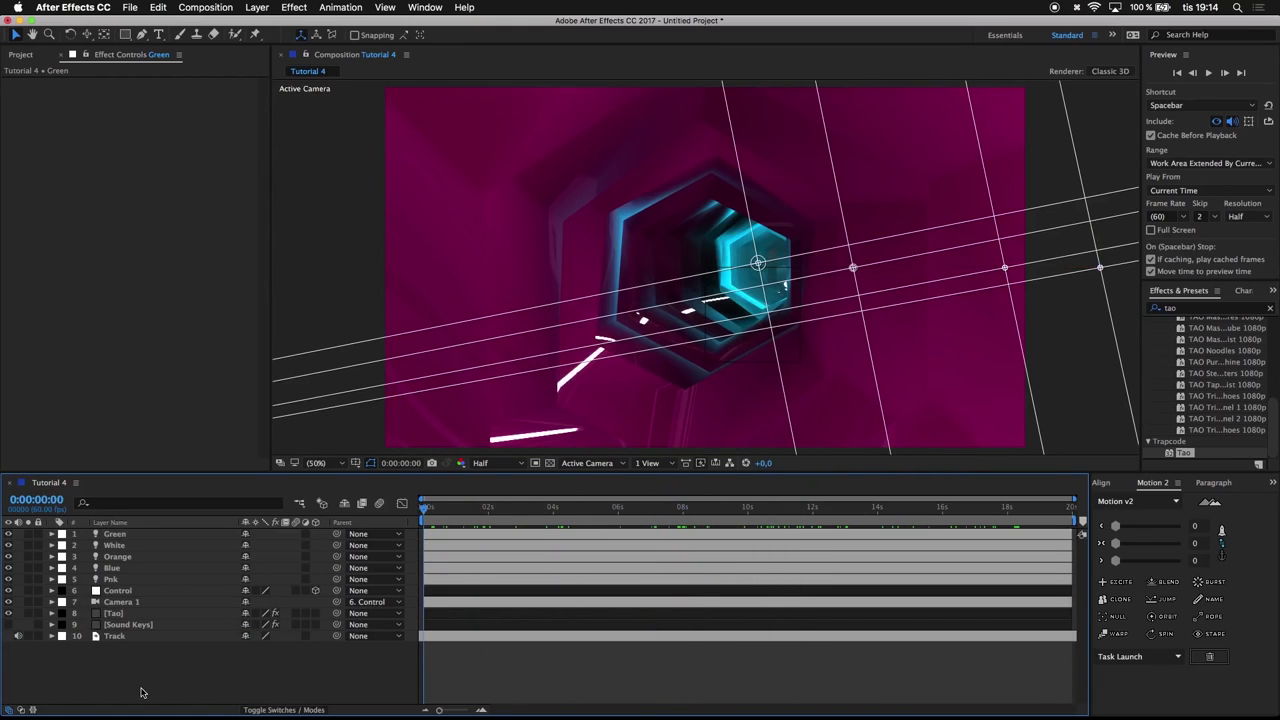
mouse_move(165, 591)
left_click(340, 653)
left_click_drag(1198, 309, 1054, 310)
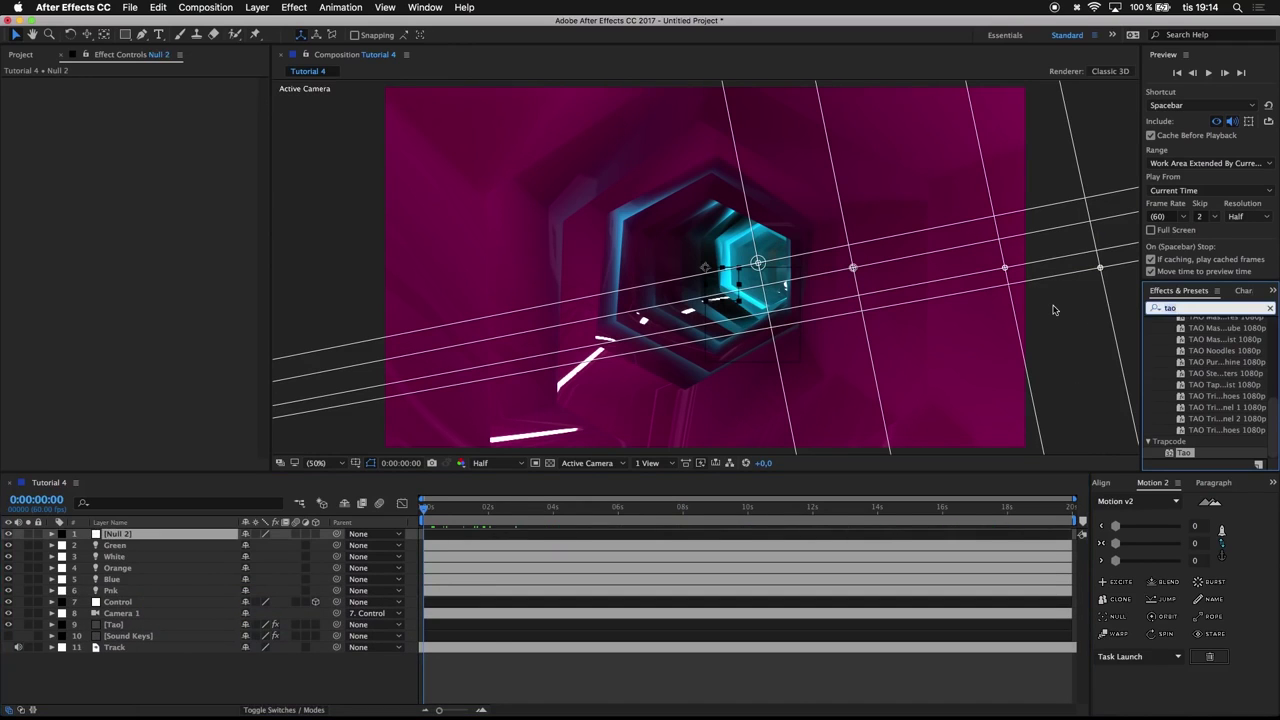
type("slider")
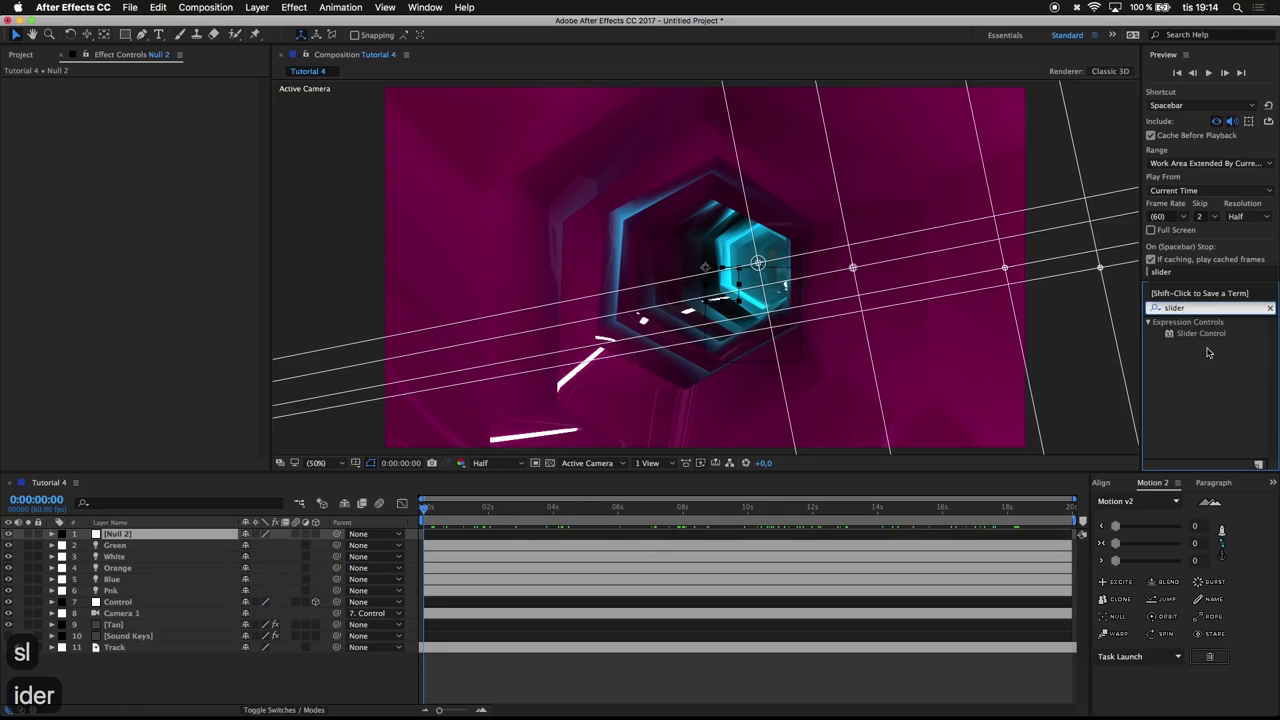
left_click_drag(1200, 333, 113, 534)
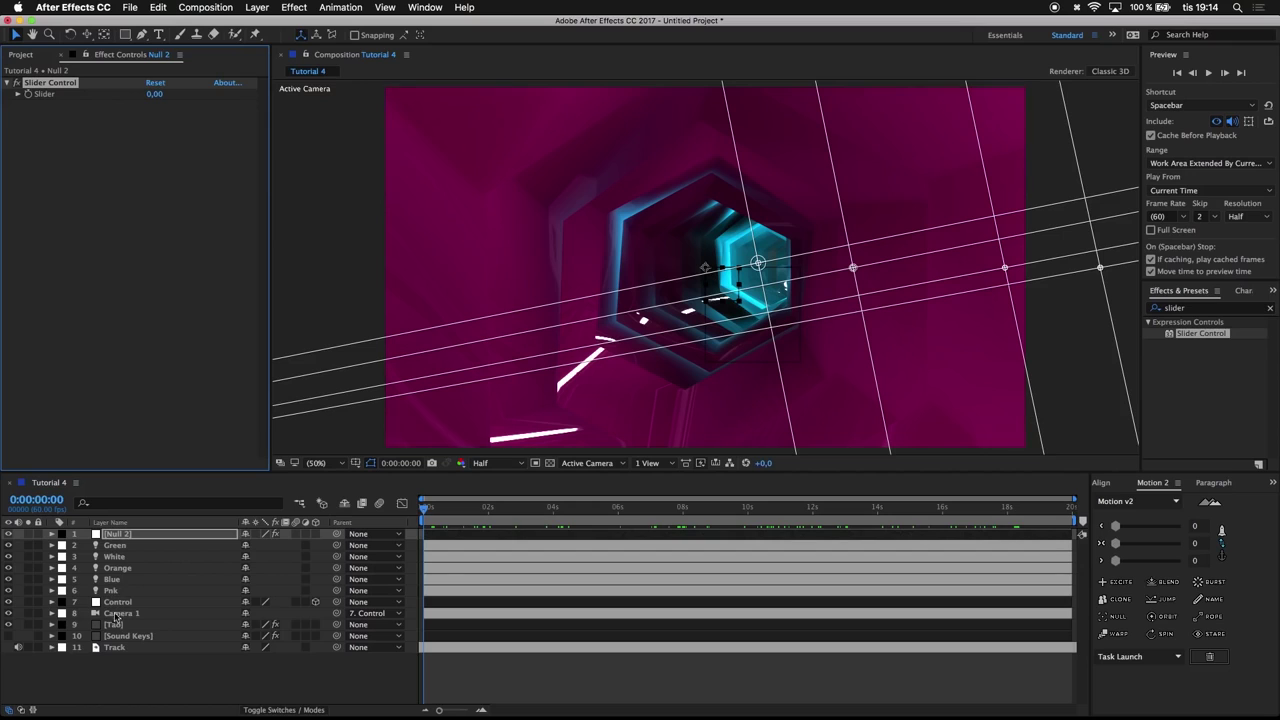
In Sound Keys Range 1, set Falloff to Exponential, Falloff Time to 1 second and Output Min/Max to Custom
left_click(125, 636)
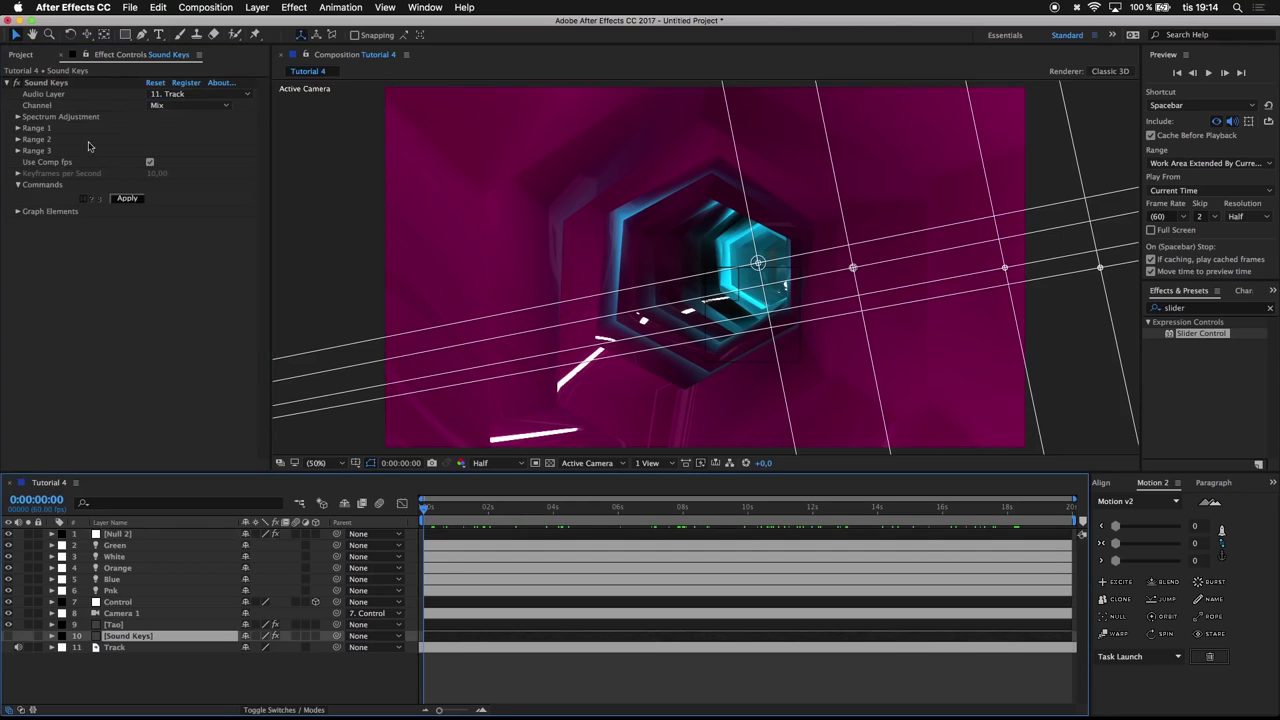
left_click(17, 128)
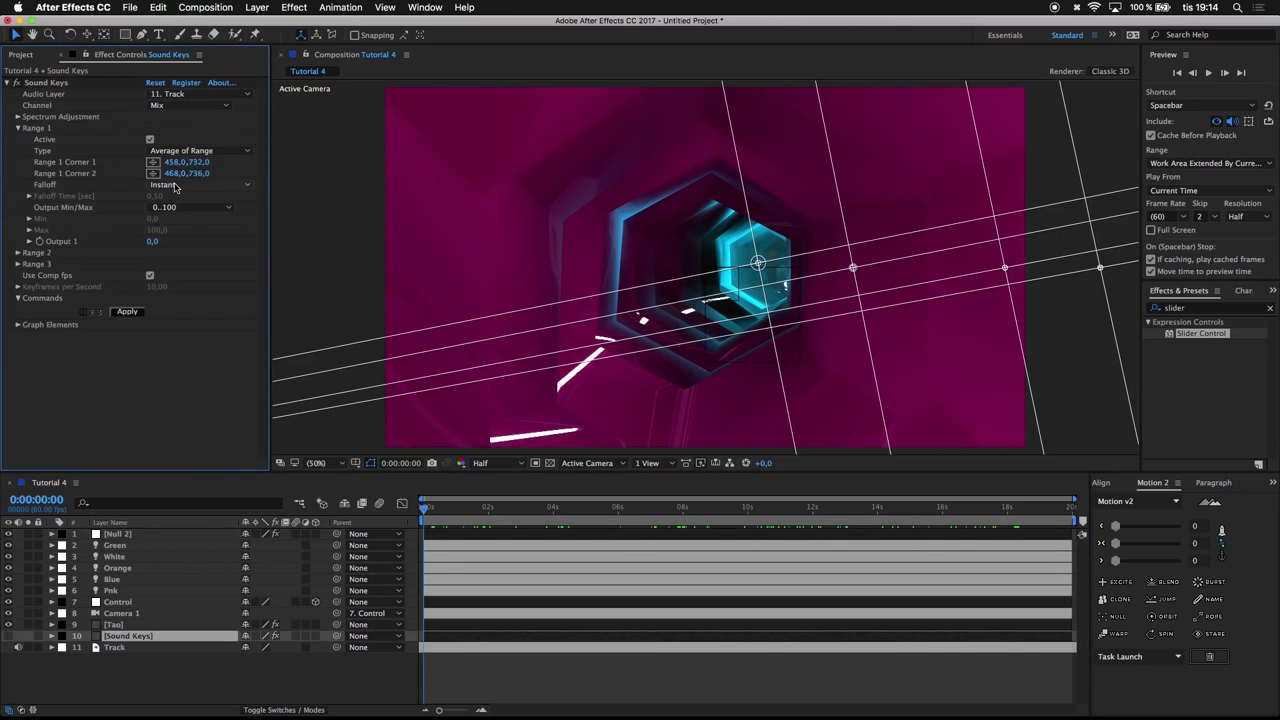
left_click(176, 185)
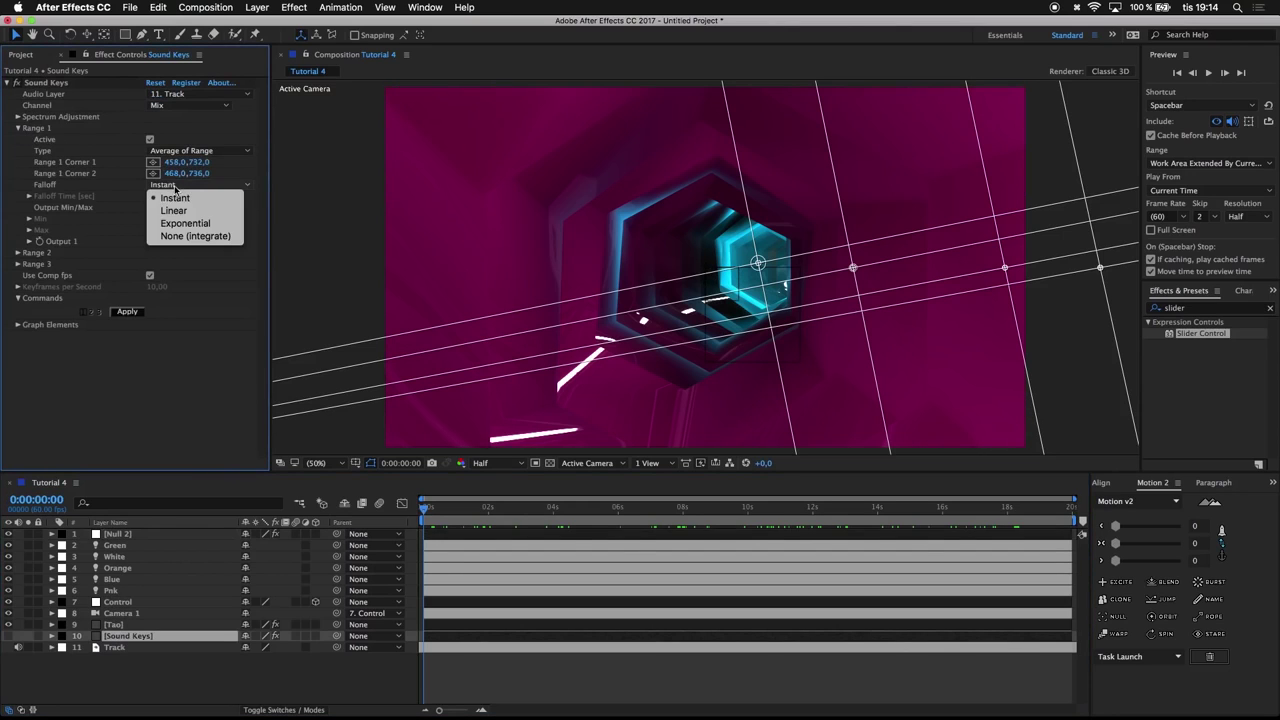
left_click(176, 223)
left_click(155, 197)
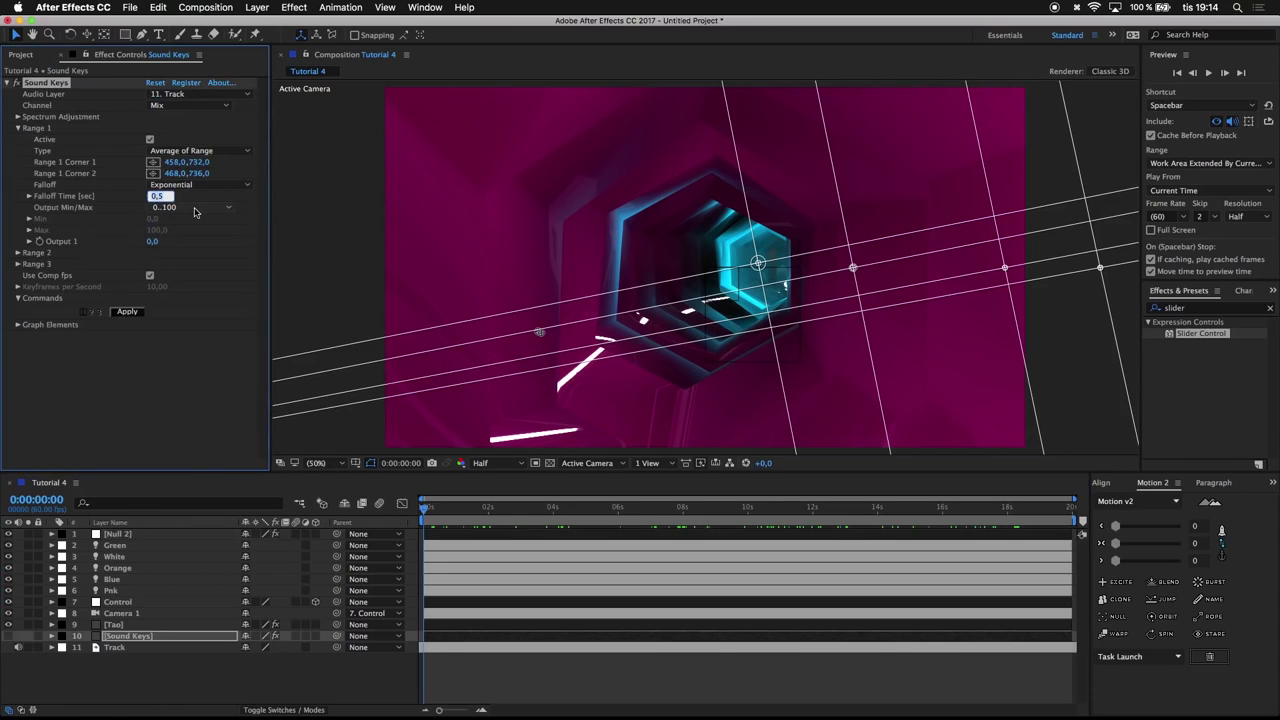
type("1")
left_click(209, 250)
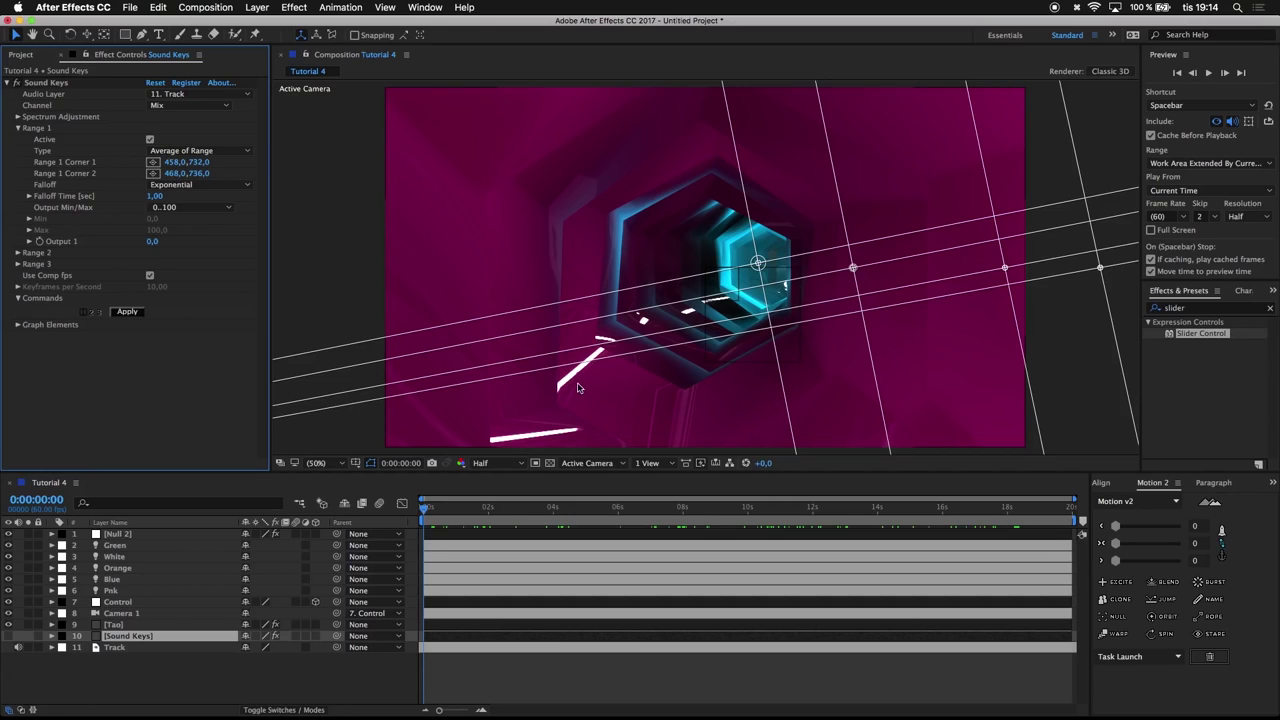
left_click(175, 207)
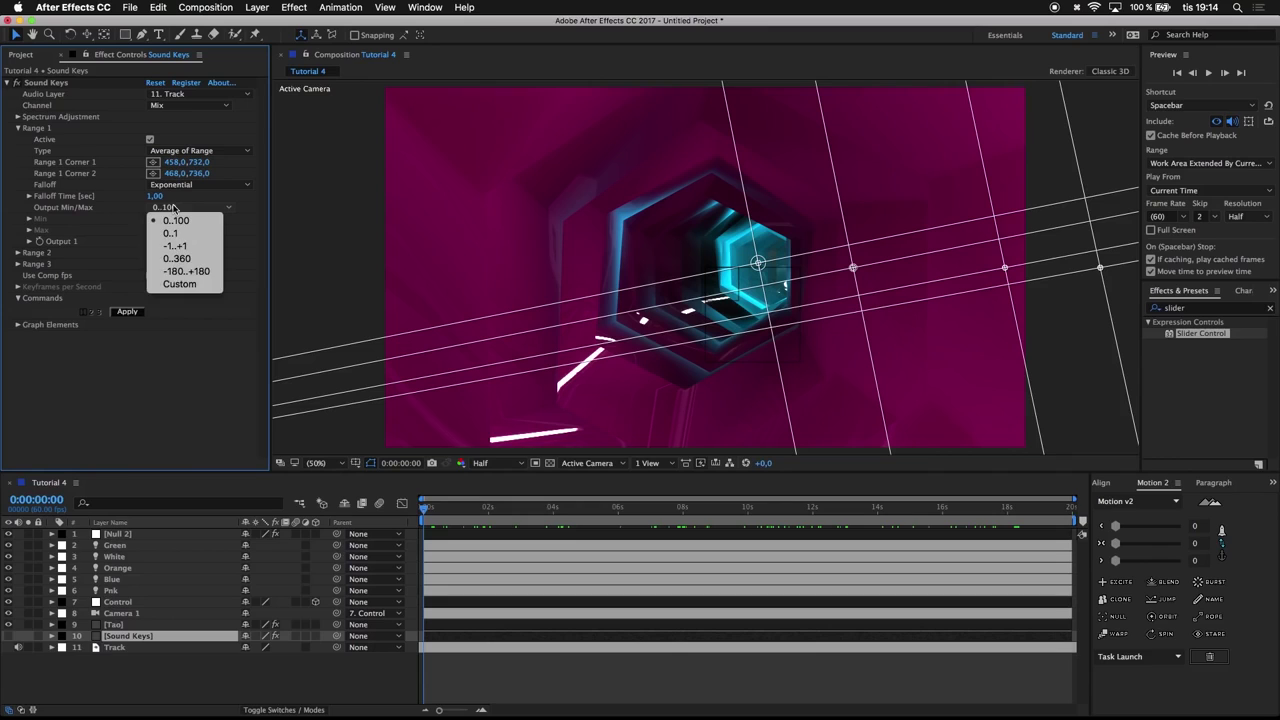
left_click(175, 284)
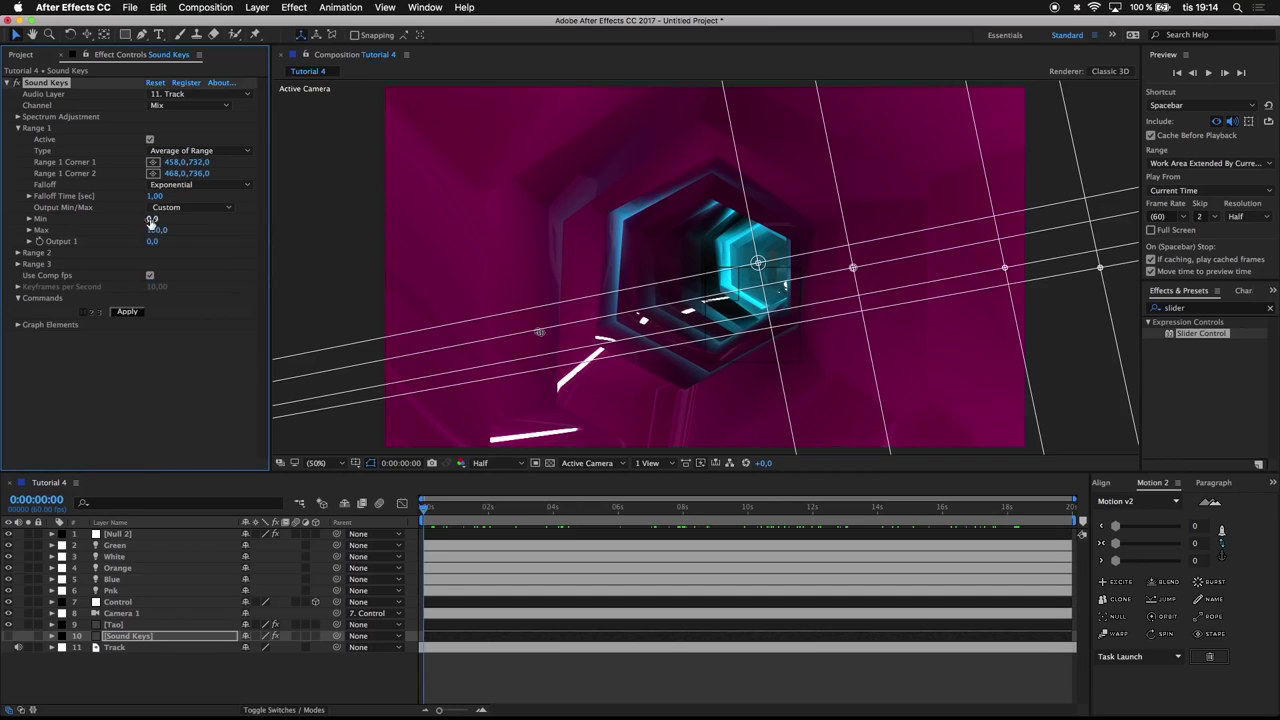
Raise the Intensity in the Pnk light's Light Options and collapse the layer
left_click(113, 546)
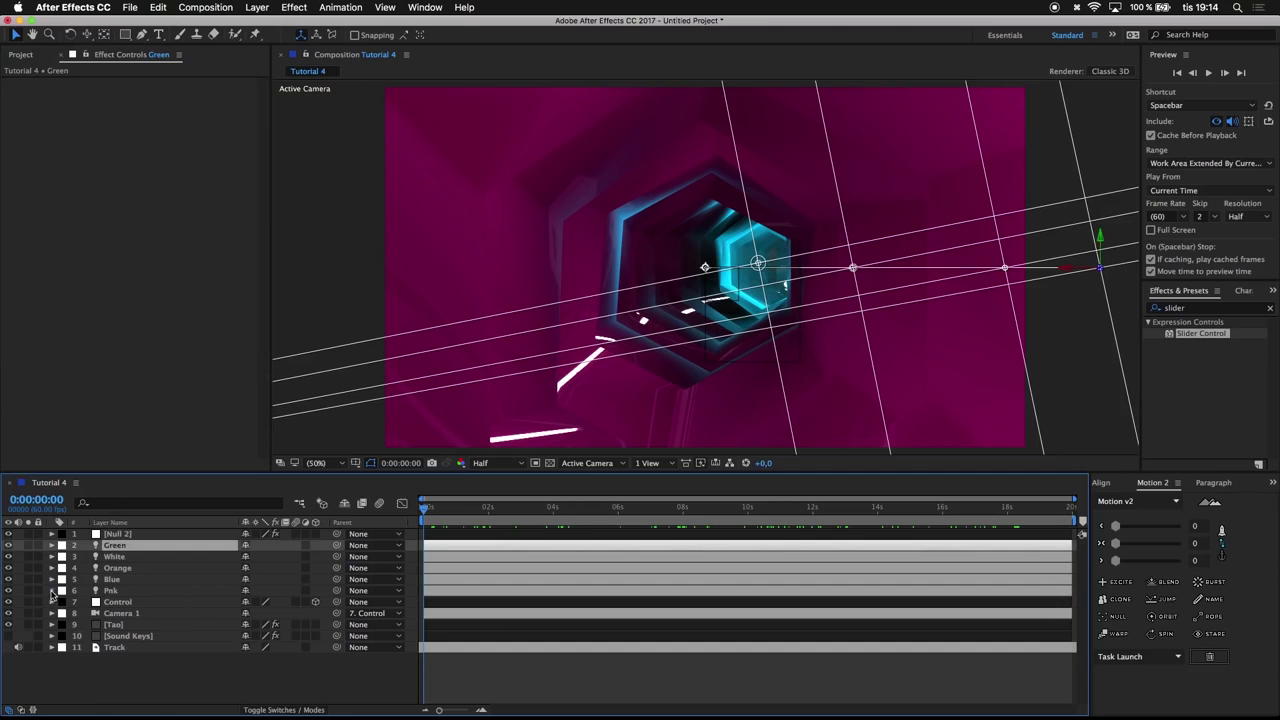
left_click(52, 590)
left_click(62, 603)
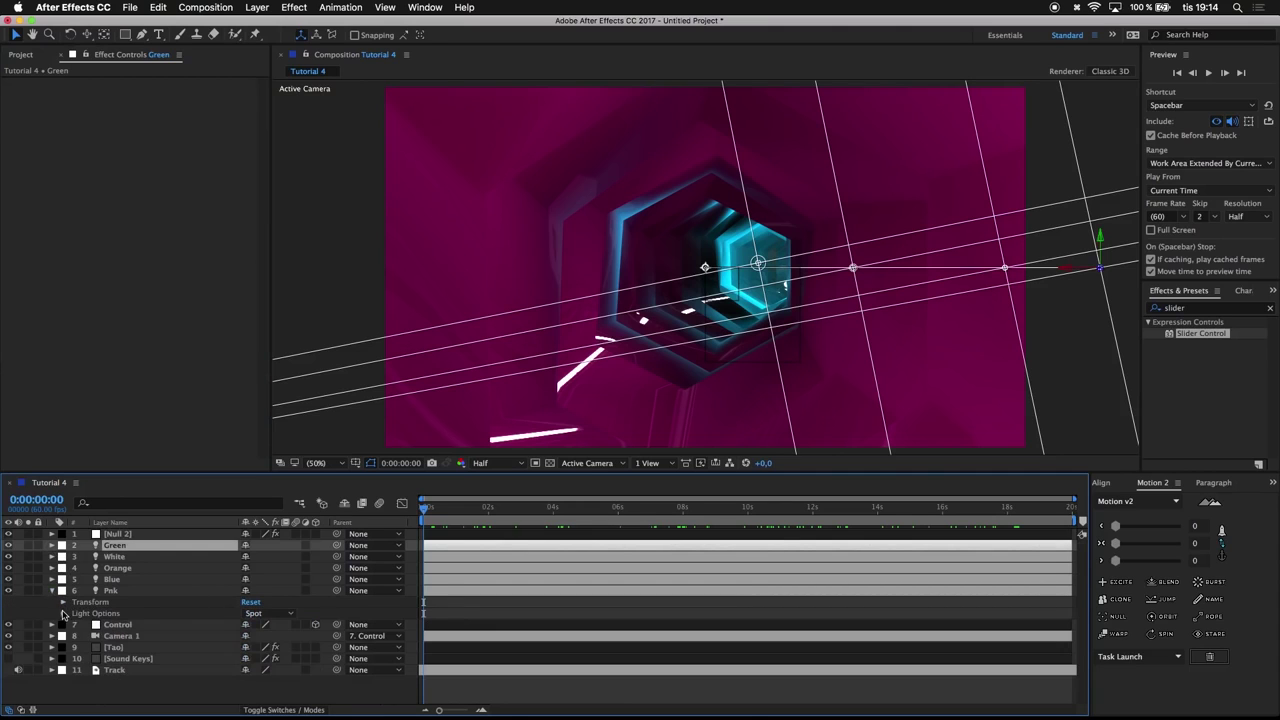
left_click(63, 613)
left_click_drag(251, 596, 304, 589)
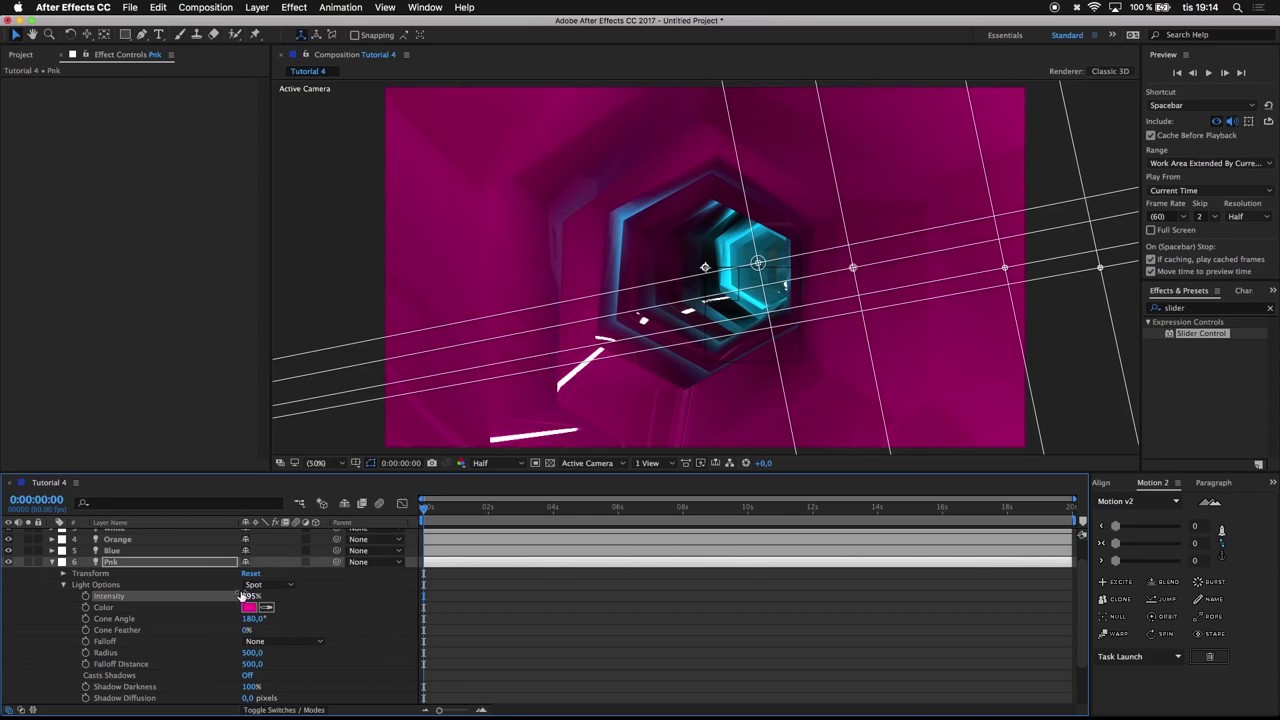
left_click(53, 562)
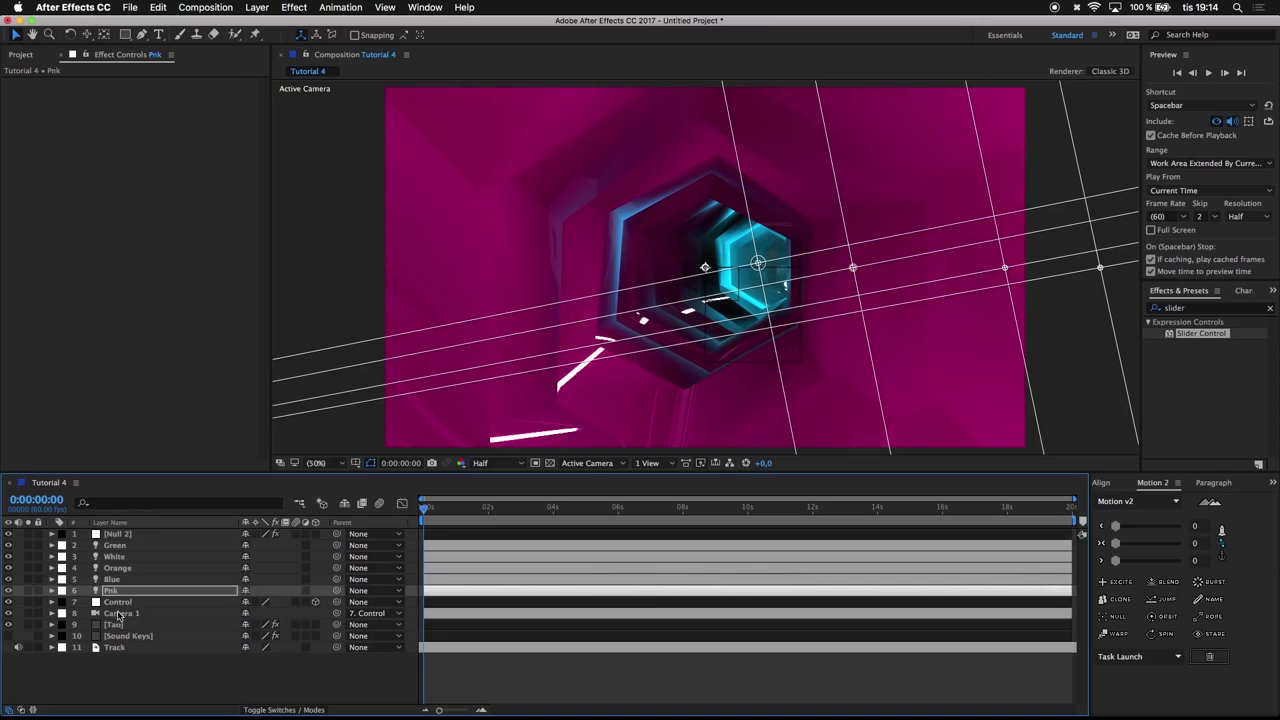
Set Sound Keys Range 1 Max to 400 and apply the effect to generate the Output 1 keyframes
left_click(116, 636)
left_click(157, 230)
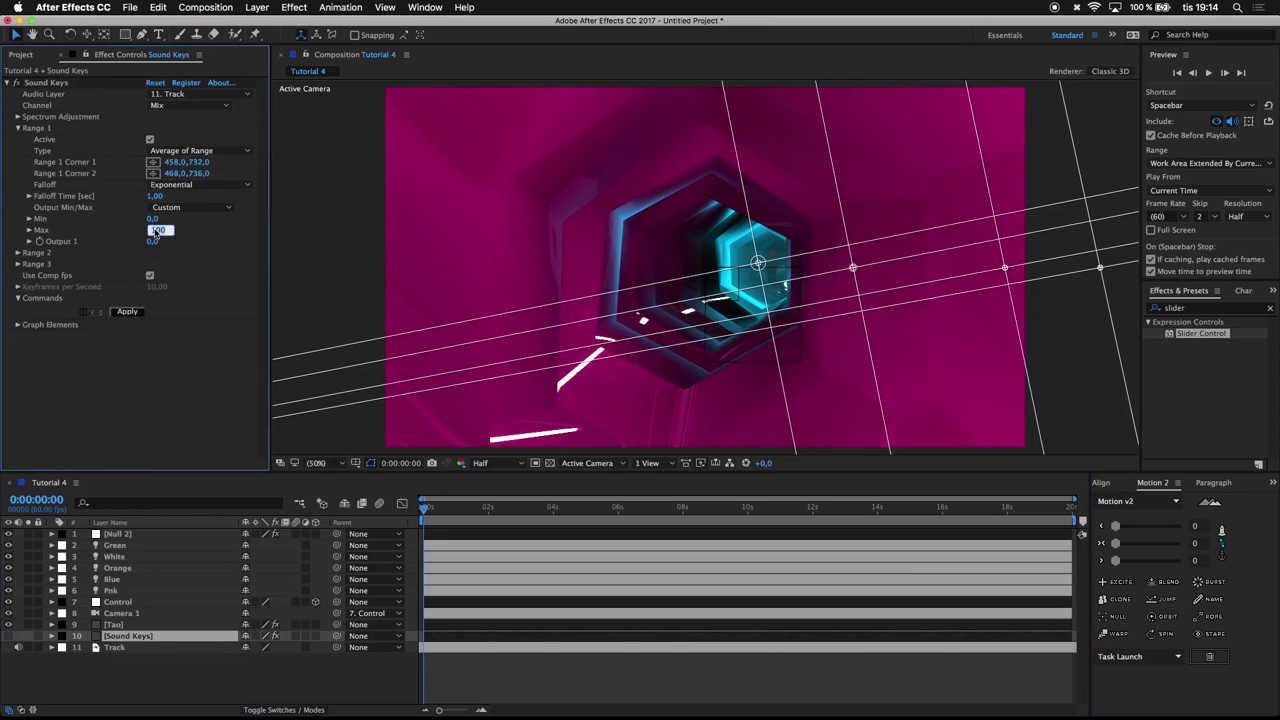
type("400")
key("Return")
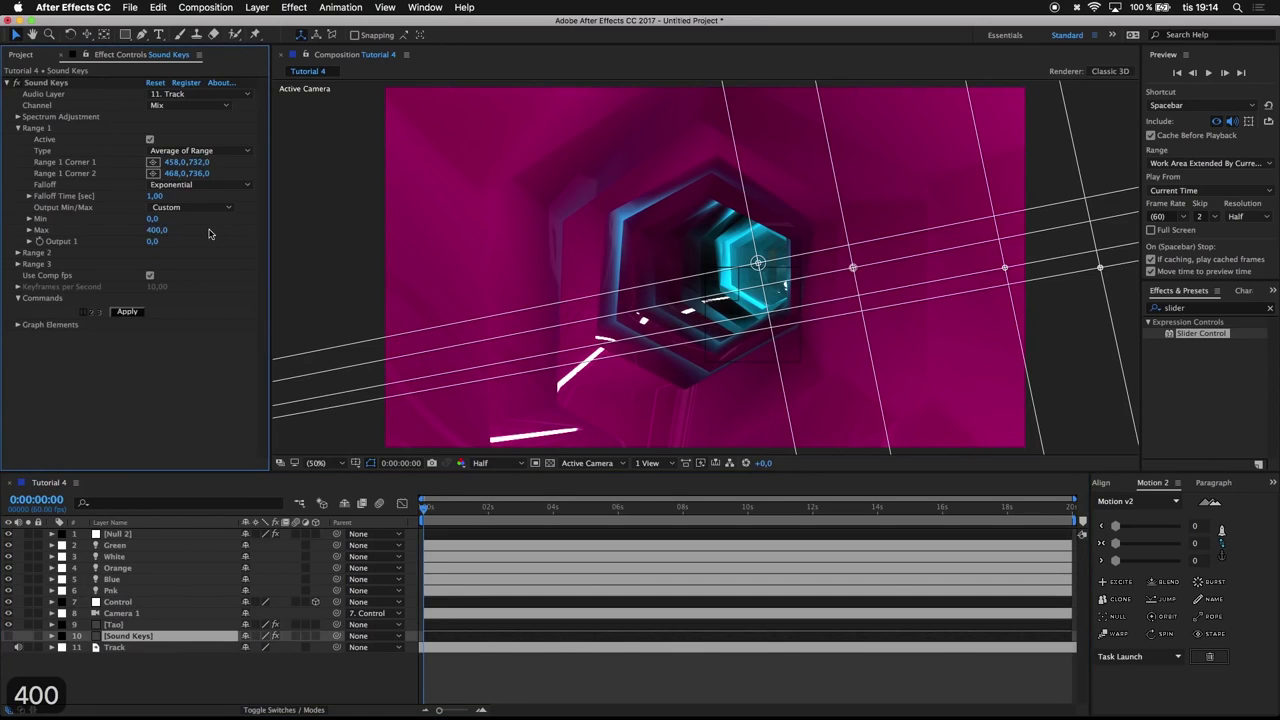
left_click(134, 314)
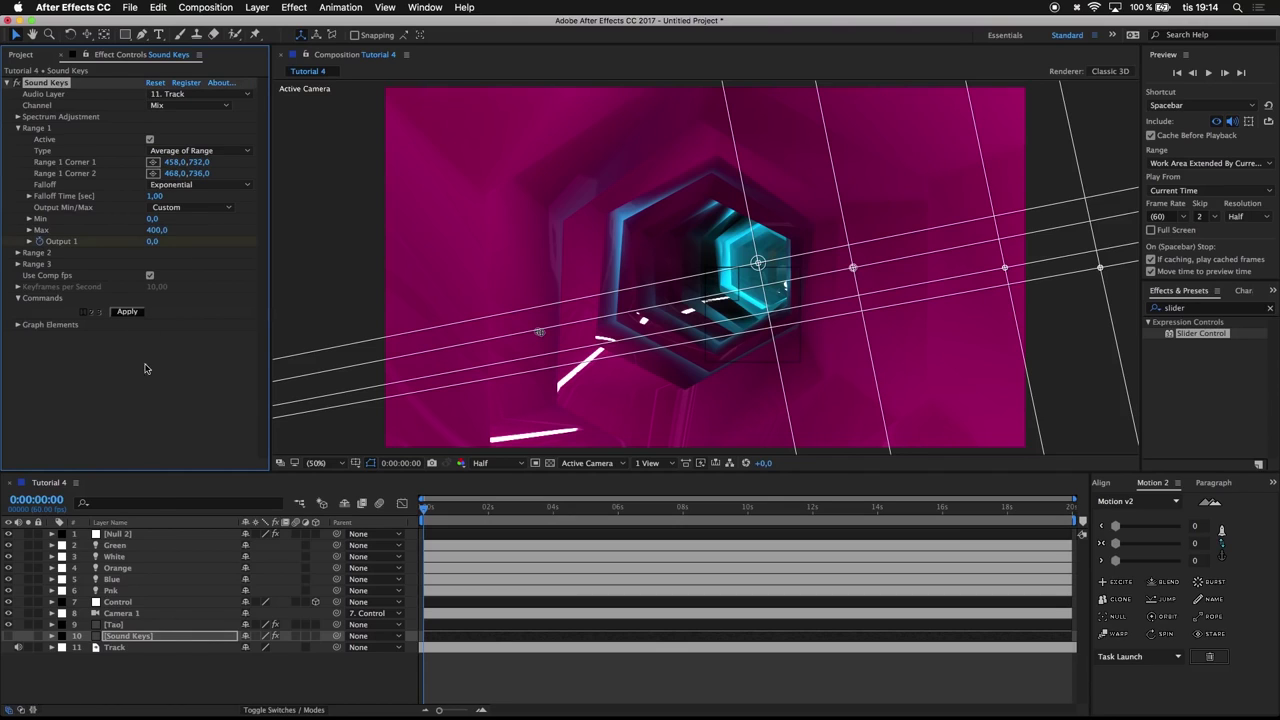
Link Null 2's Slider to the Sound Keys Output 1 property with an expression, and collapse the Sound Keys layer
left_click(127, 534)
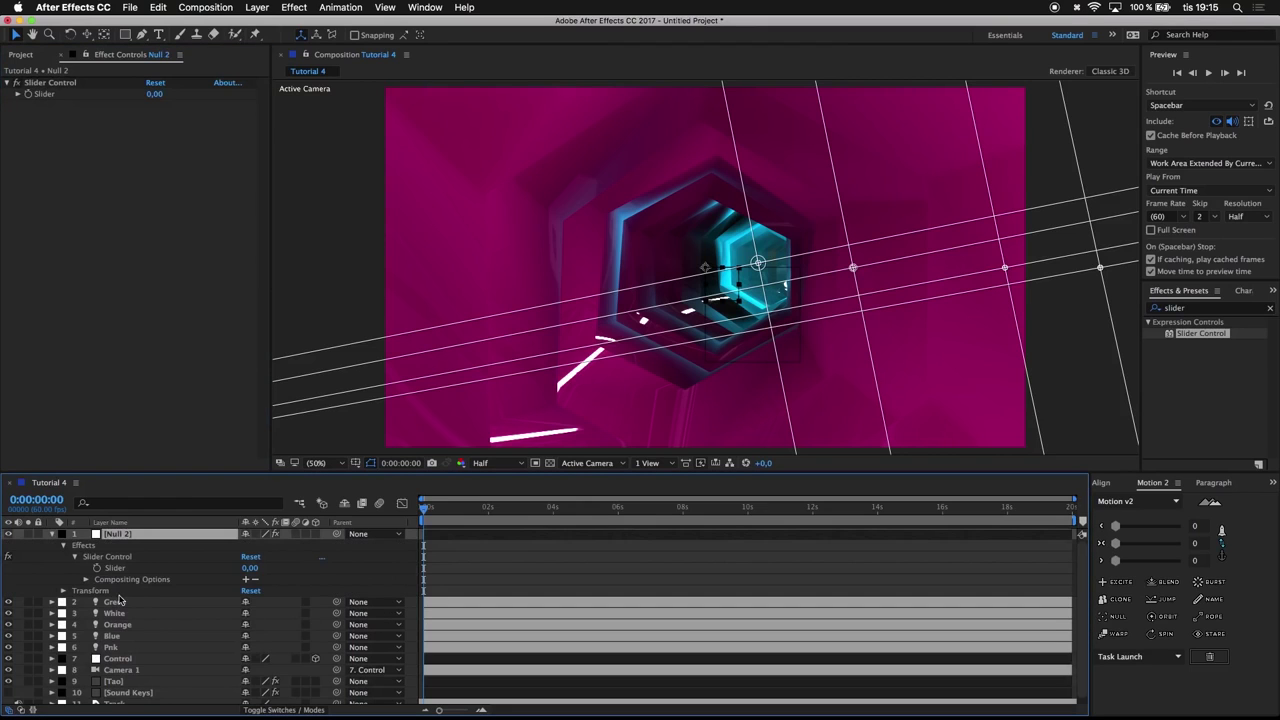
scroll(118, 600, "down", 1)
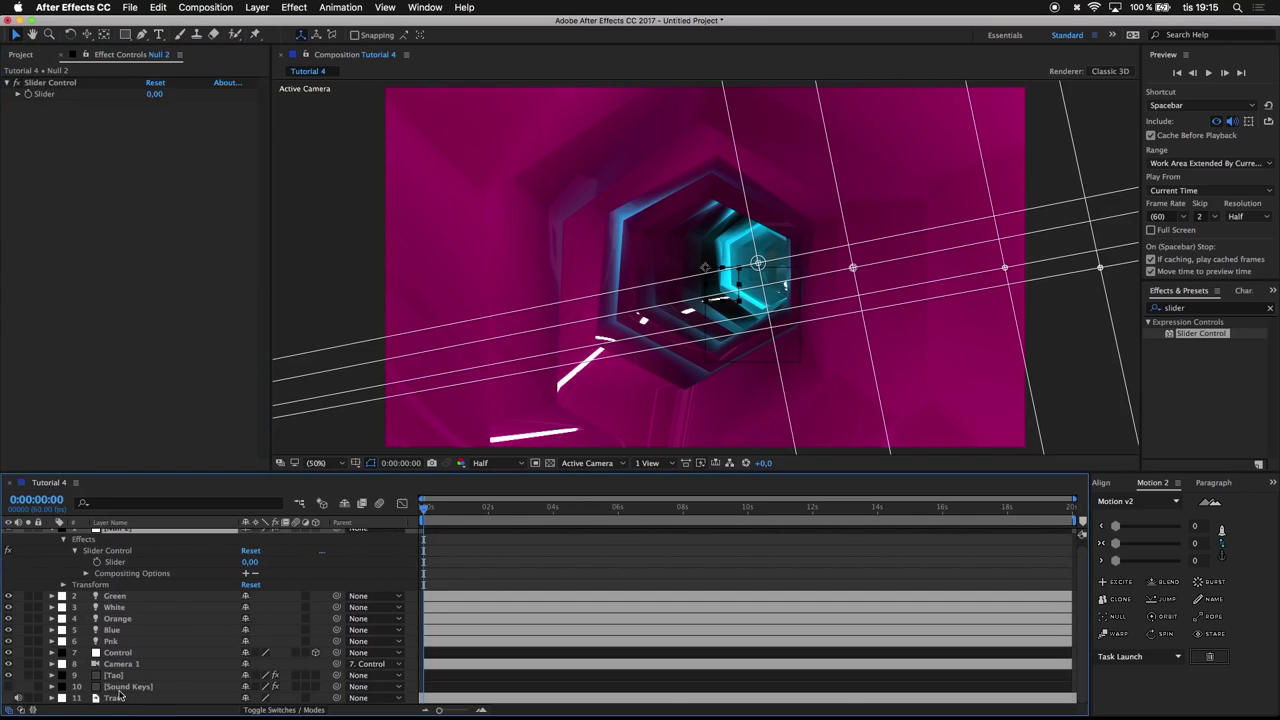
left_click(125, 687)
key("u")
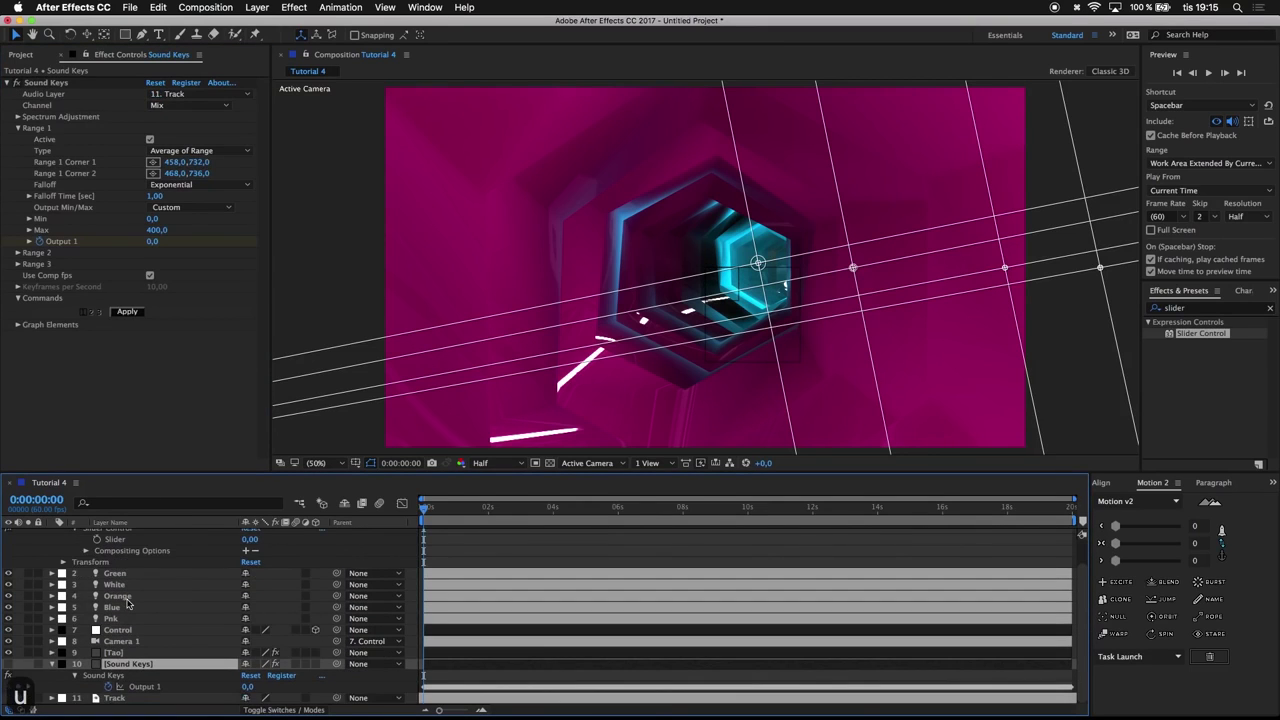
scroll(115, 590, "up", 2)
left_click(97, 568, "alt")
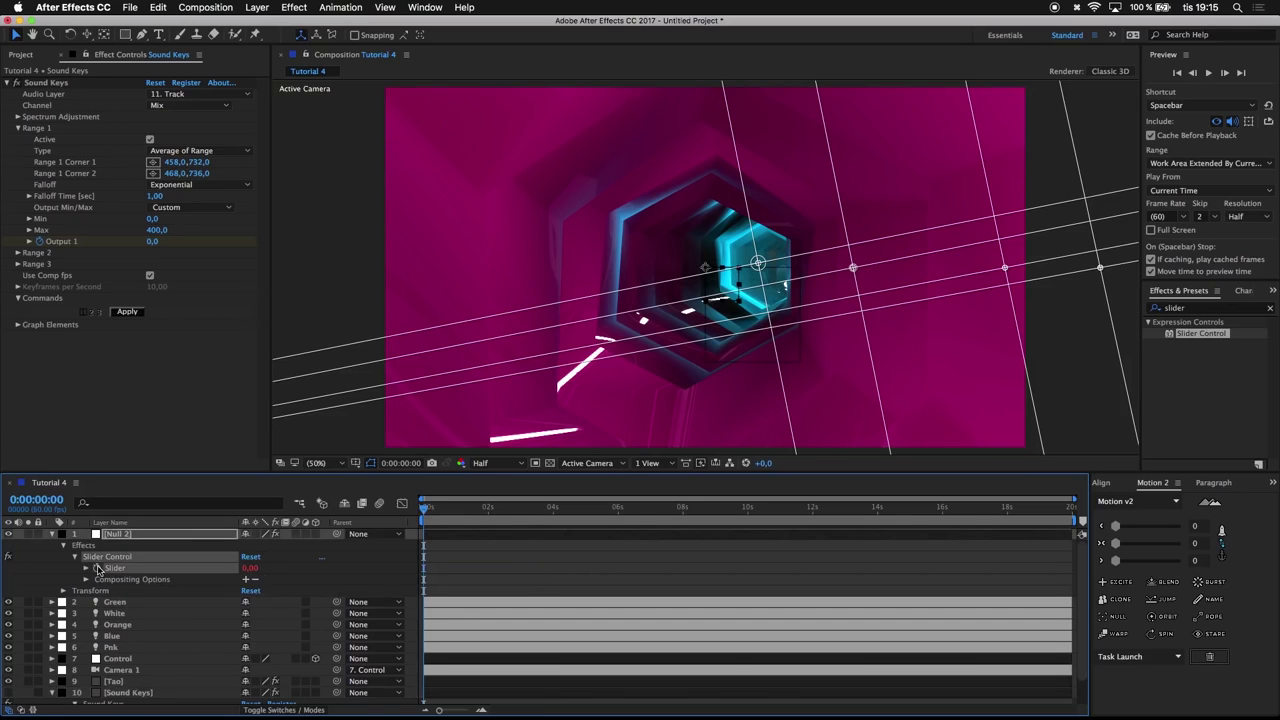
left_click_drag(286, 579, 153, 689)
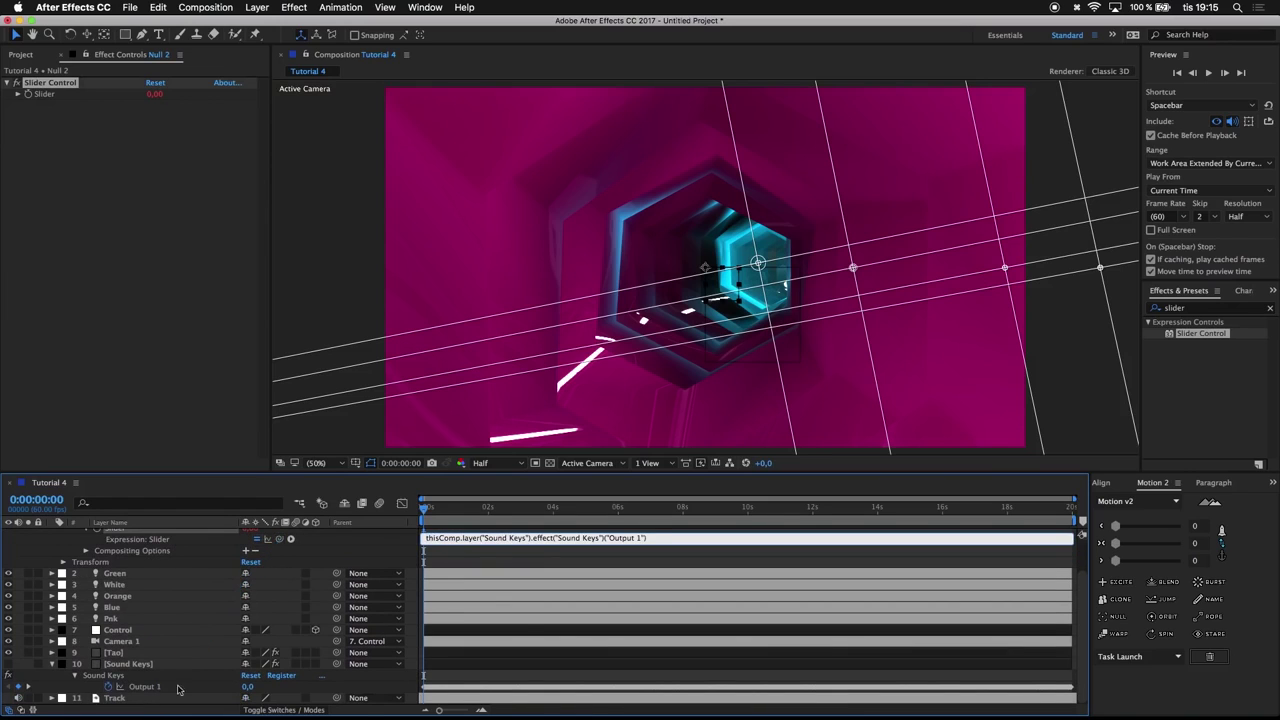
left_click(220, 685)
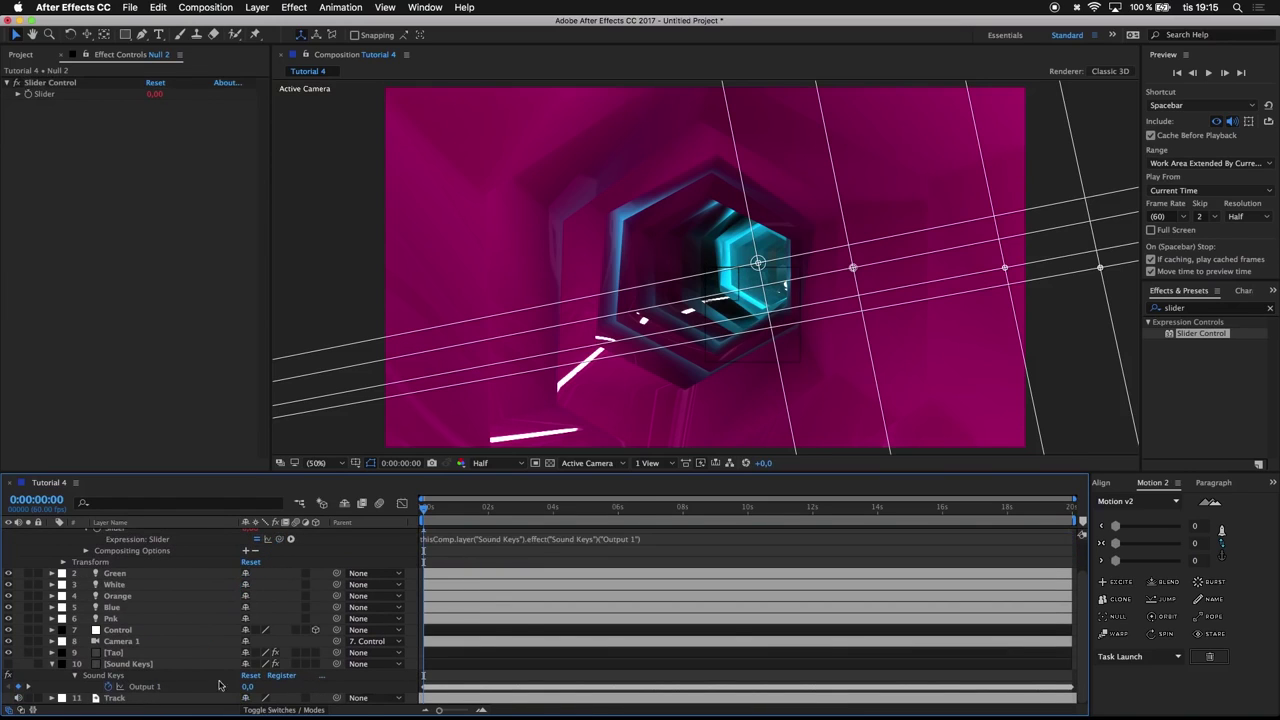
left_click(155, 665)
key("u")
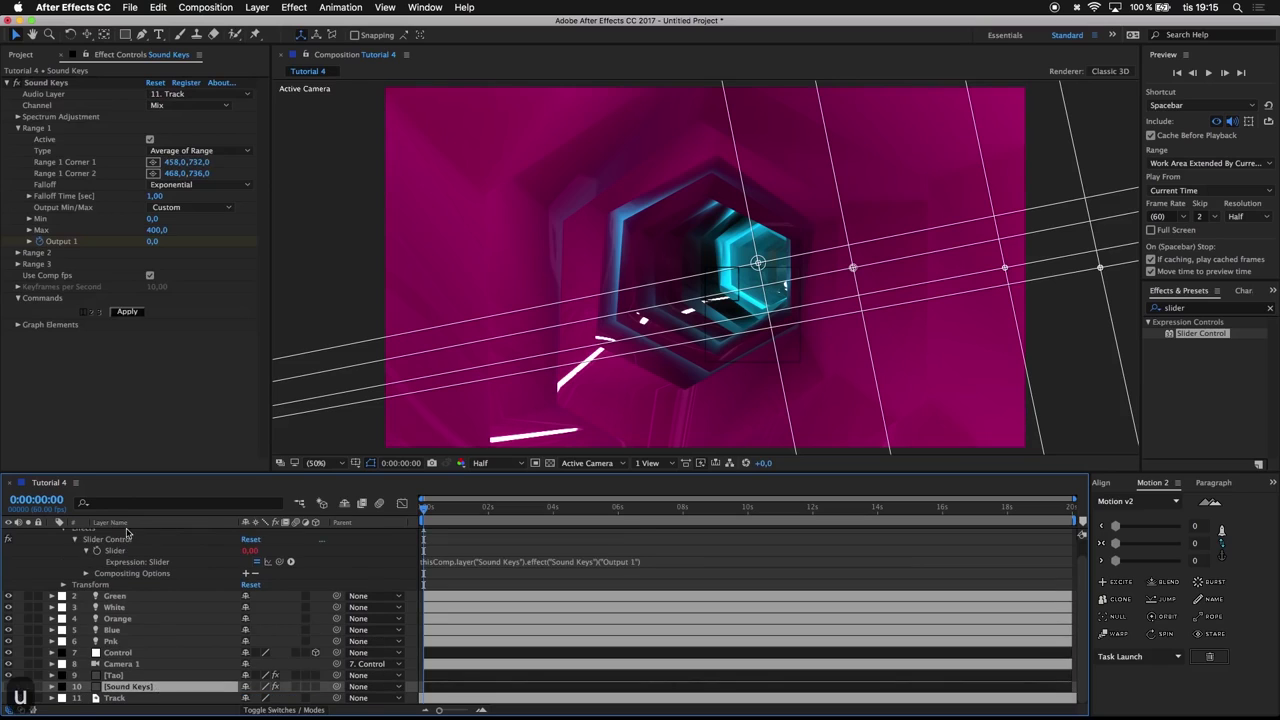
Link the Green light's Intensity to Null 2's Slider with an expression and collapse the layer
left_click(52, 596)
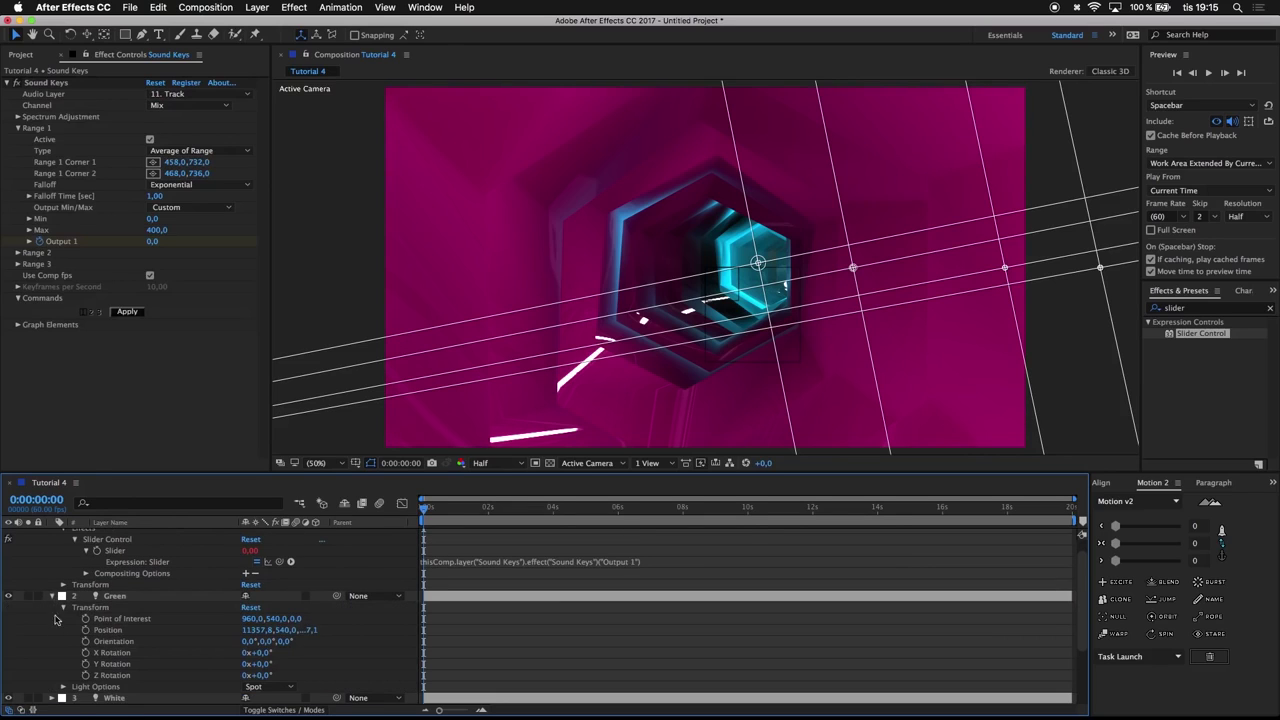
left_click(63, 607)
left_click(63, 618)
scroll(55, 645, "down", 1)
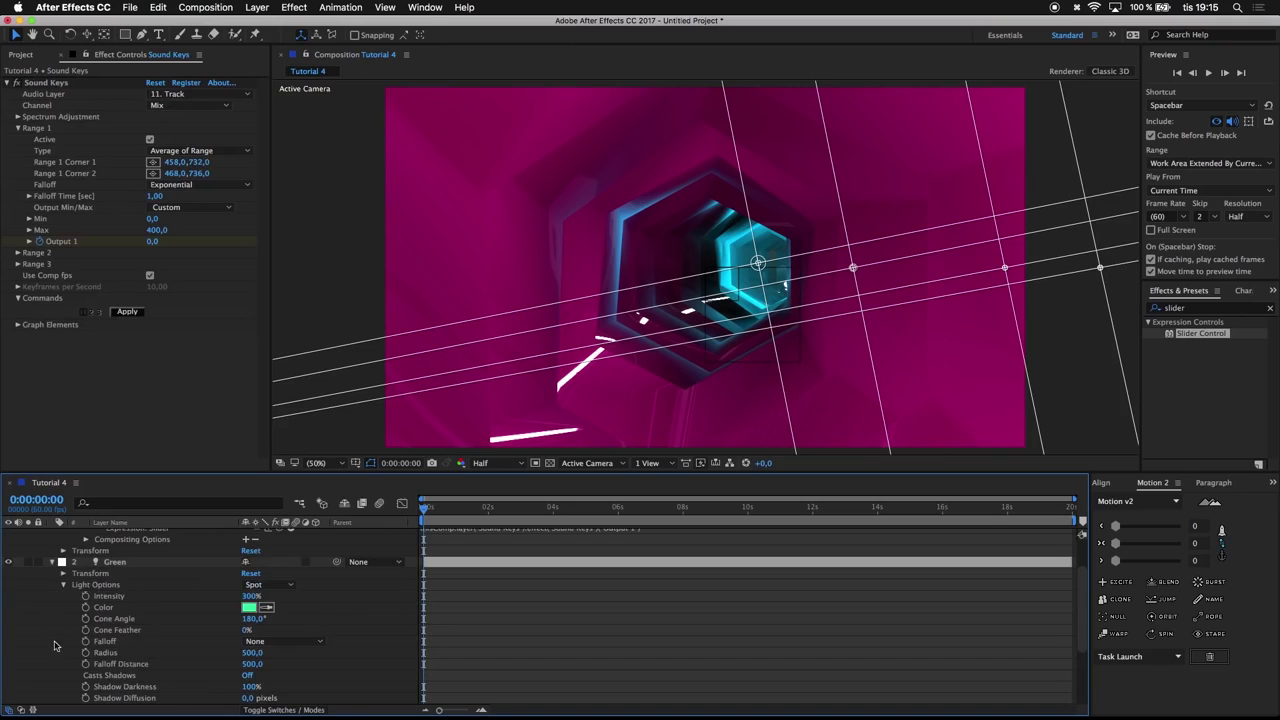
left_click(85, 597, "alt")
left_click_drag(281, 604, 146, 573)
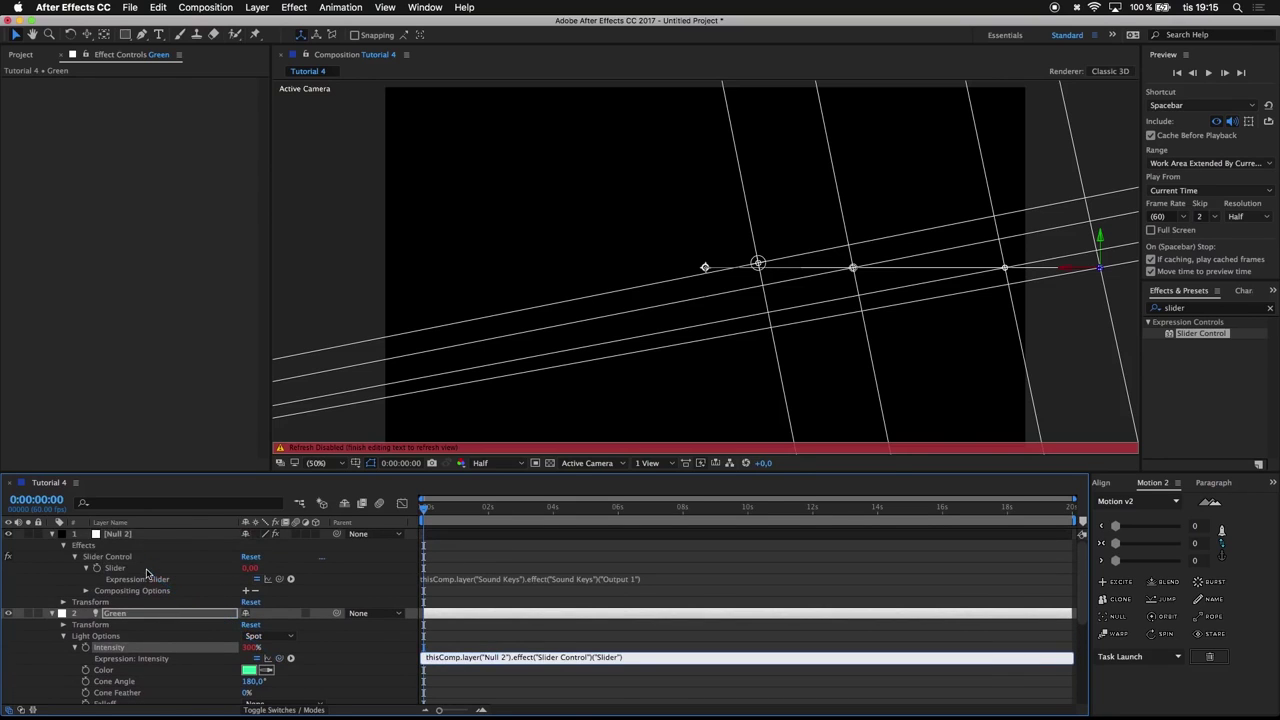
left_click(334, 579)
left_click(53, 613)
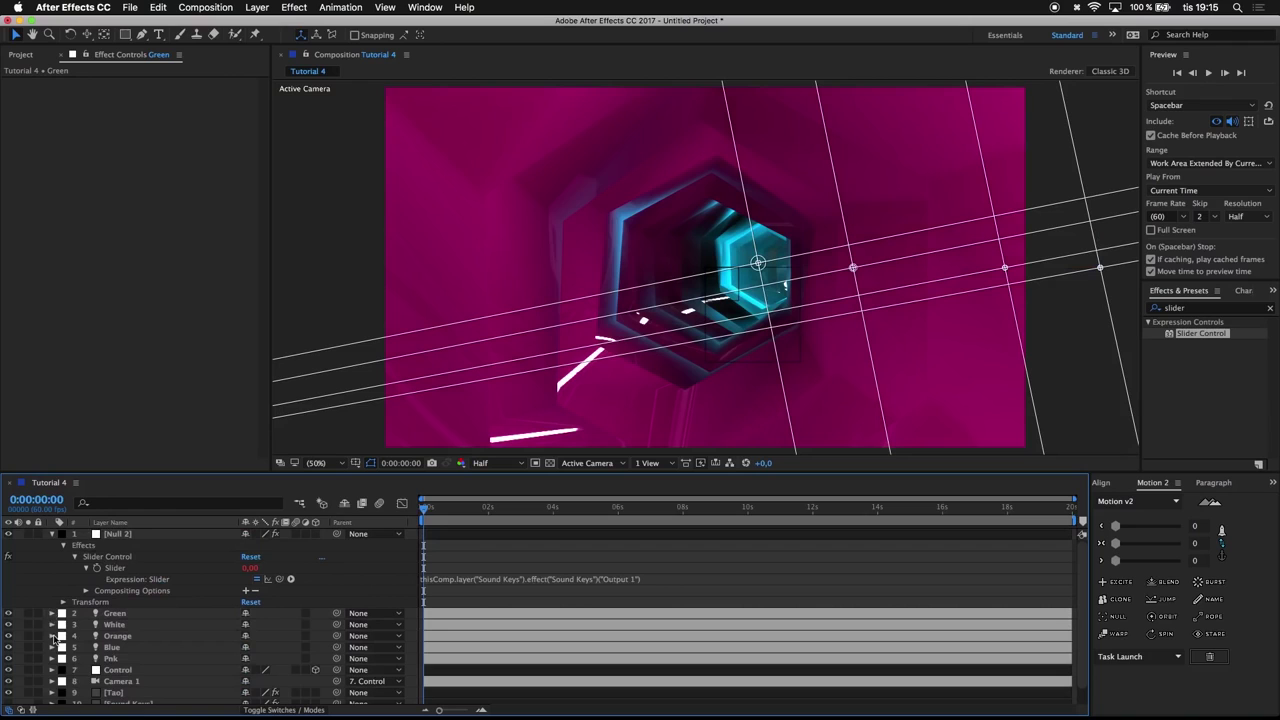
Link the White light's Intensity to Null 2's Slider with an expression and collapse the layer
left_click(52, 624)
scroll(85, 635, "down", 1)
left_click(63, 619)
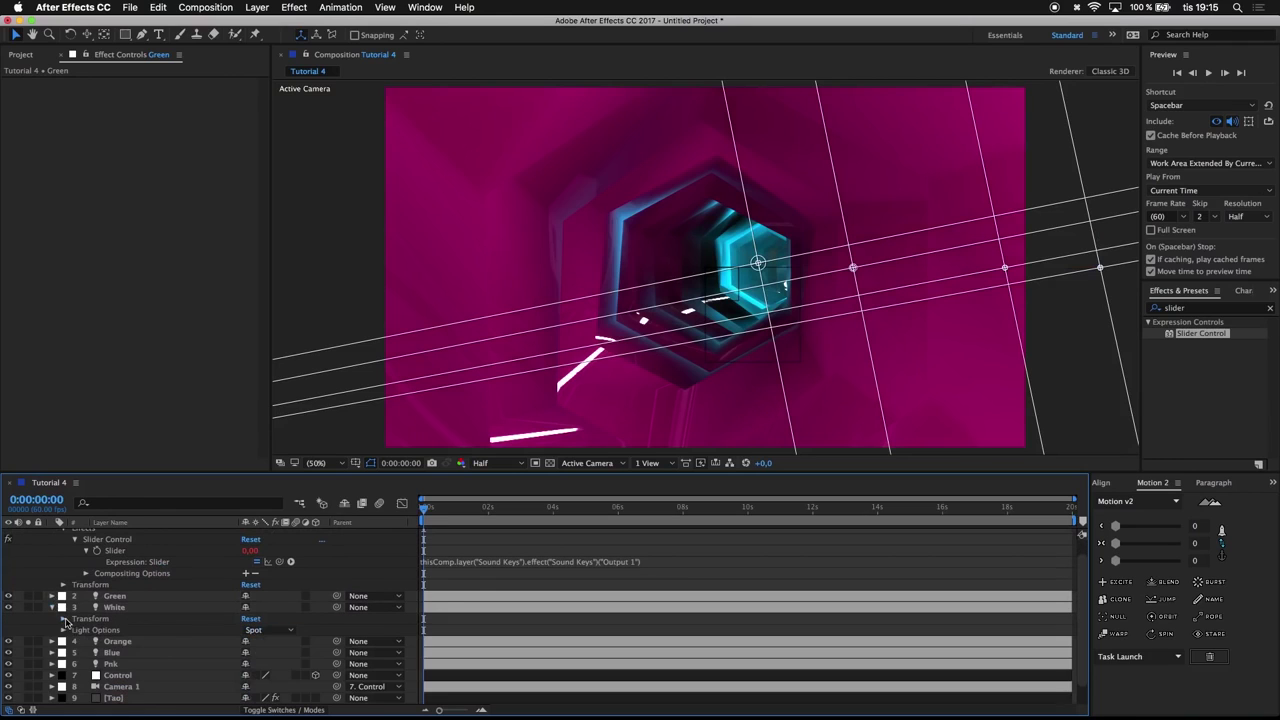
left_click(64, 631)
scroll(68, 636, "down", 2)
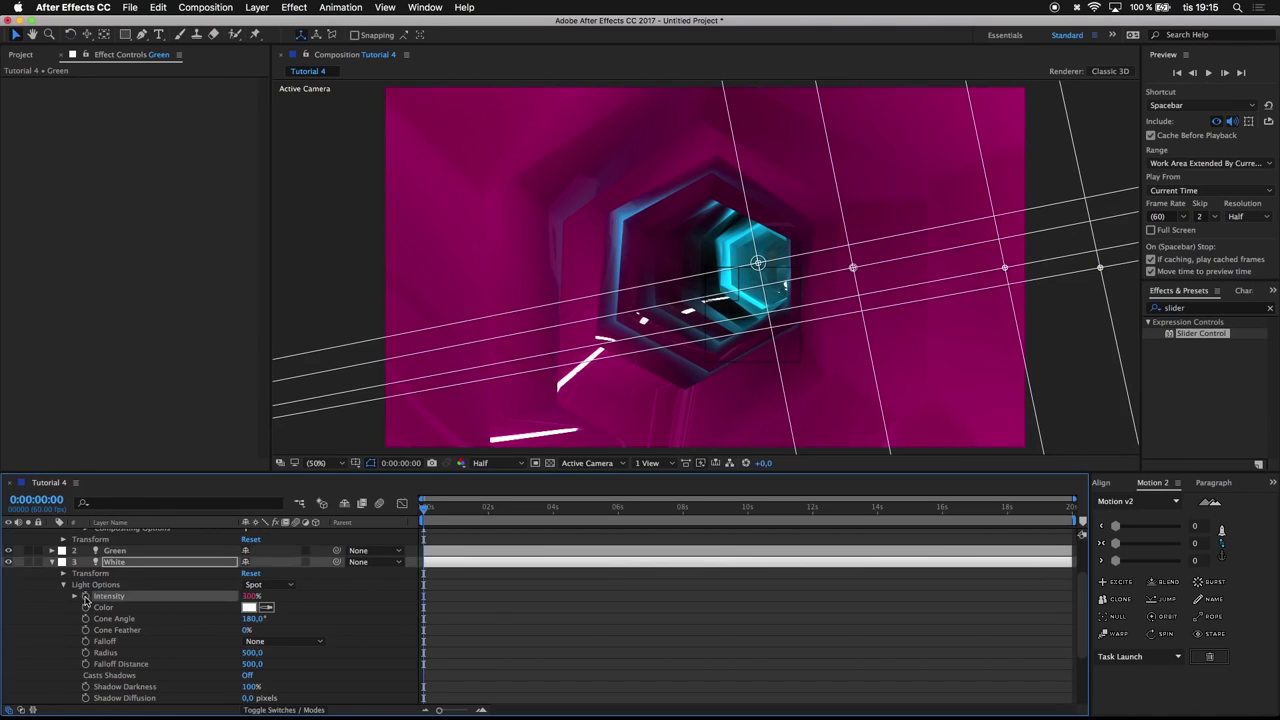
left_click(85, 596, "alt")
left_click_drag(270, 607, 140, 574)
left_click(54, 598)
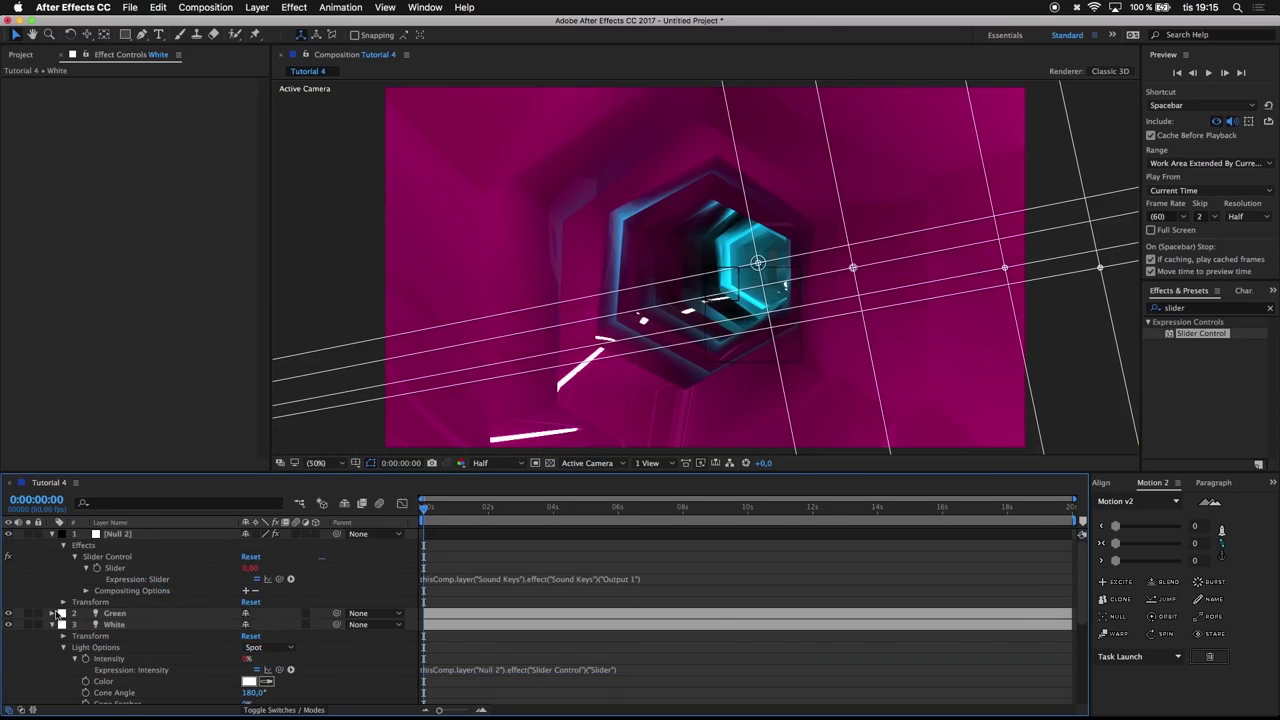
left_click(52, 625)
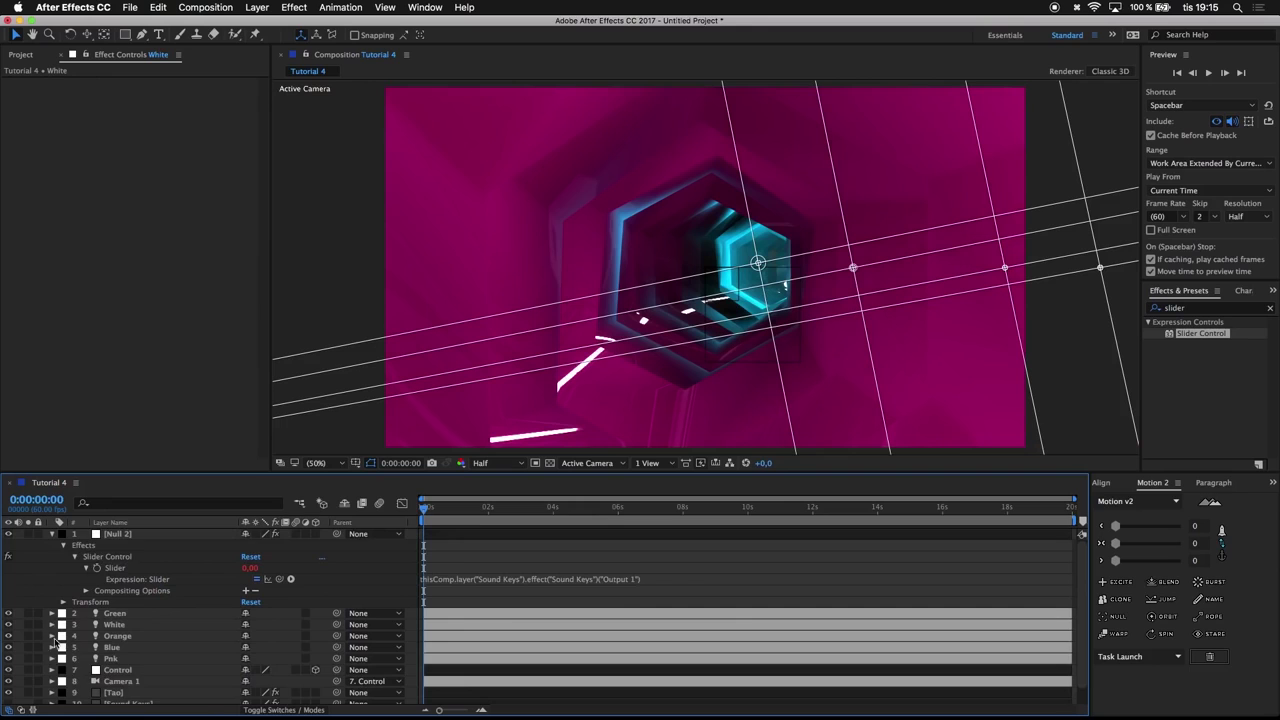
Link the Orange light's Intensity to Null 2's Slider with an expression and collapse the layer
left_click(52, 636)
left_click(62, 620)
left_click(63, 630)
scroll(100, 620, "down", 2)
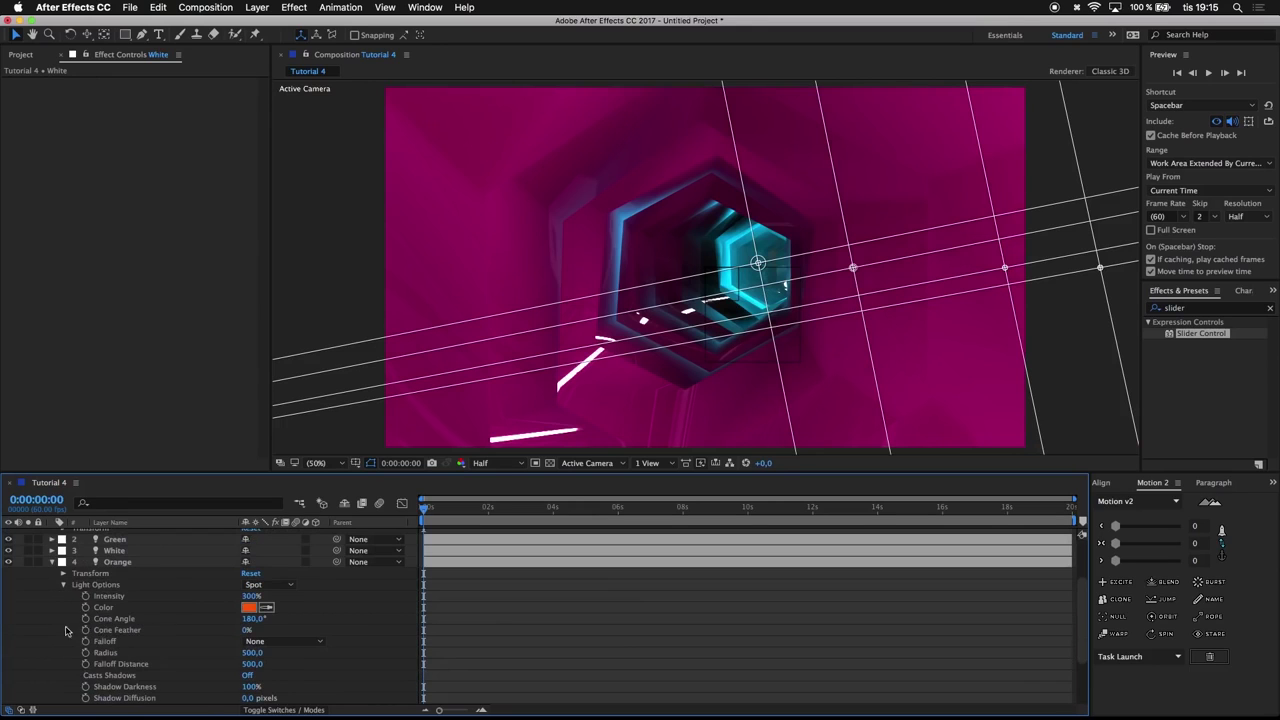
left_click(85, 596, "alt")
left_click_drag(278, 606, 140, 572)
left_click(52, 637)
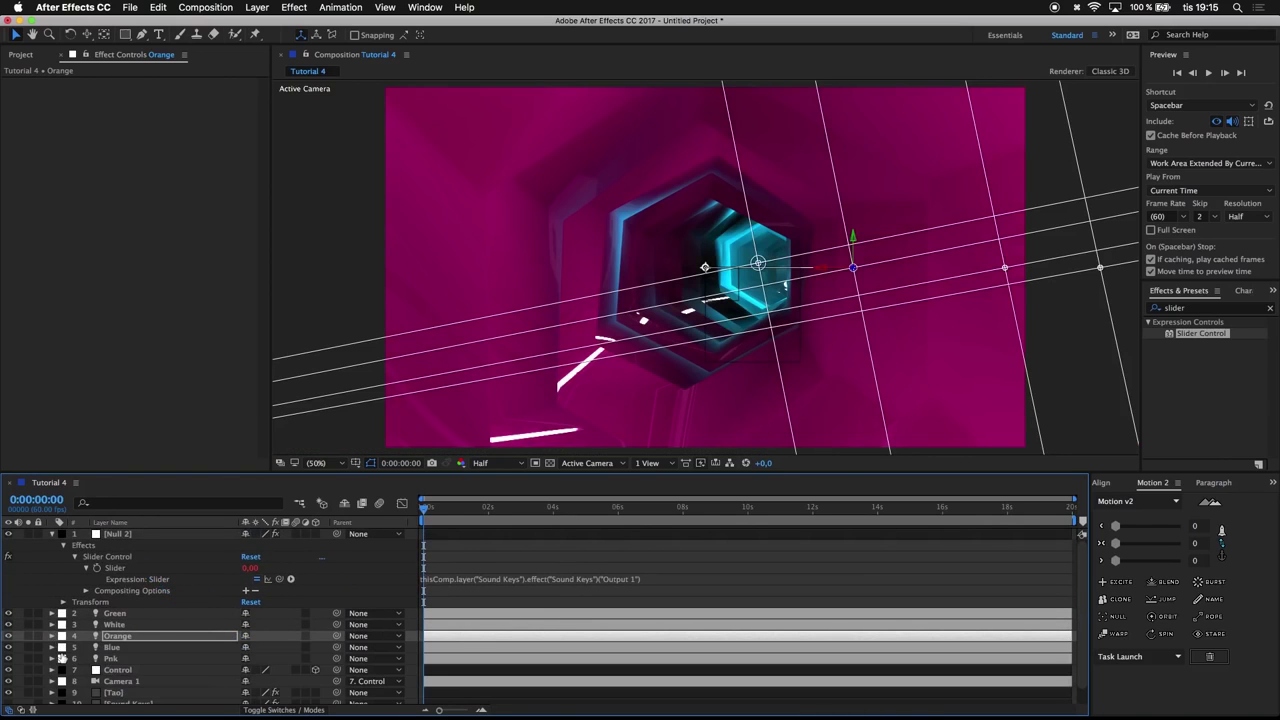
Link the Blue light's Intensity to Null 2's Slider with an expression and collapse the layer
left_click(51, 648)
scroll(72, 655, "down", 2)
left_click(62, 618)
left_click(63, 630)
scroll(66, 635, "down", 2)
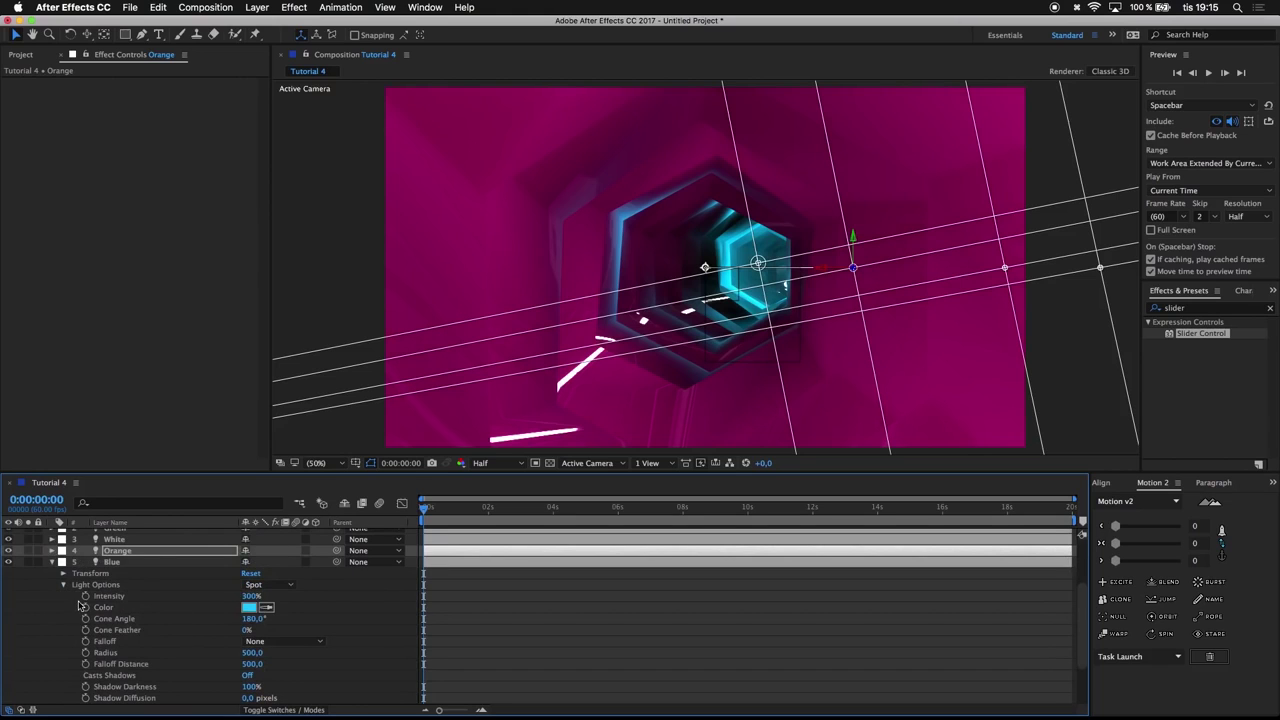
left_click(86, 596, "alt")
left_click_drag(290, 607, 112, 567)
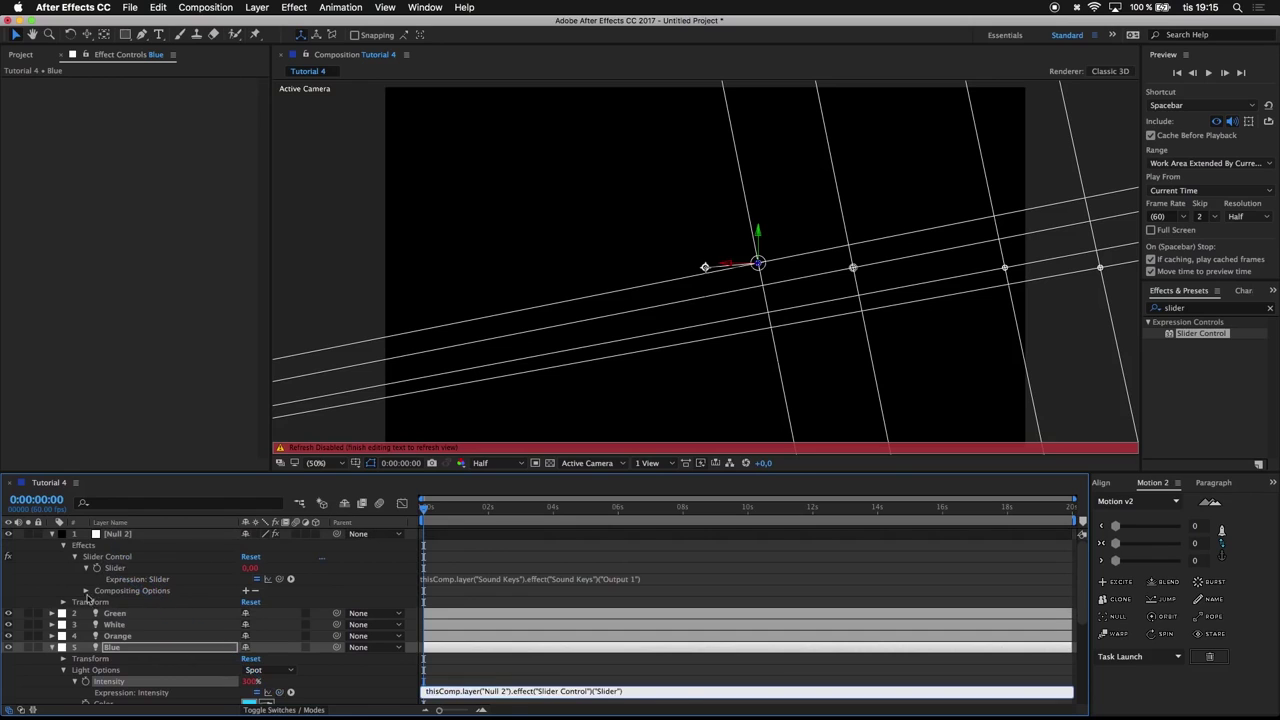
left_click(55, 648)
left_click(53, 648)
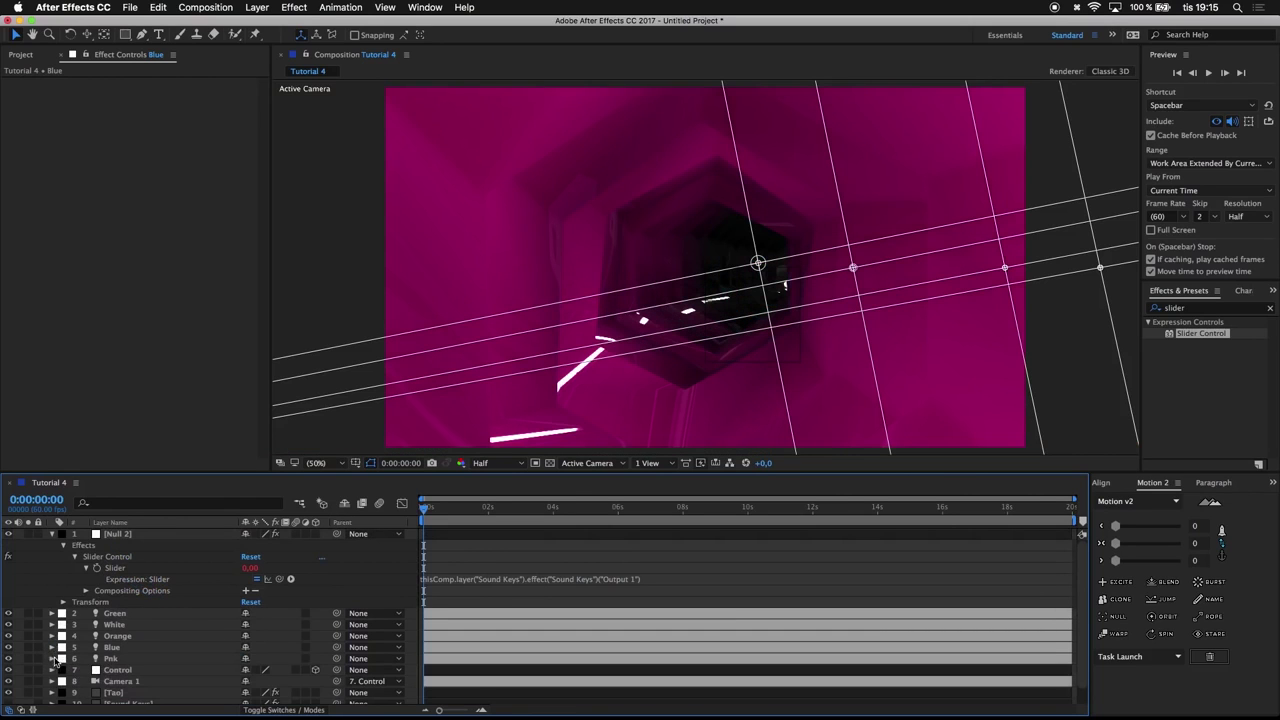
Link the Pnk light's Intensity to Null 2's Slider with an expression, and collapse all layers in the timeline
left_click(52, 659)
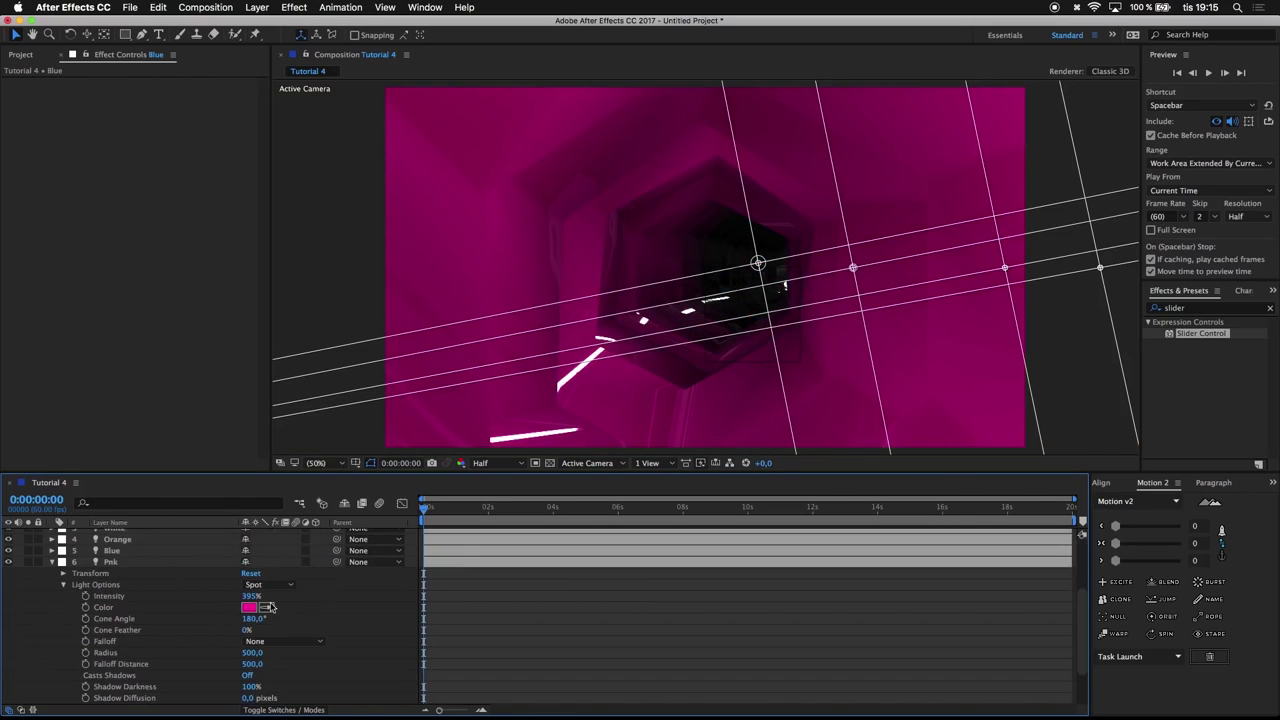
left_click(86, 596, "alt")
left_click_drag(290, 607, 131, 572)
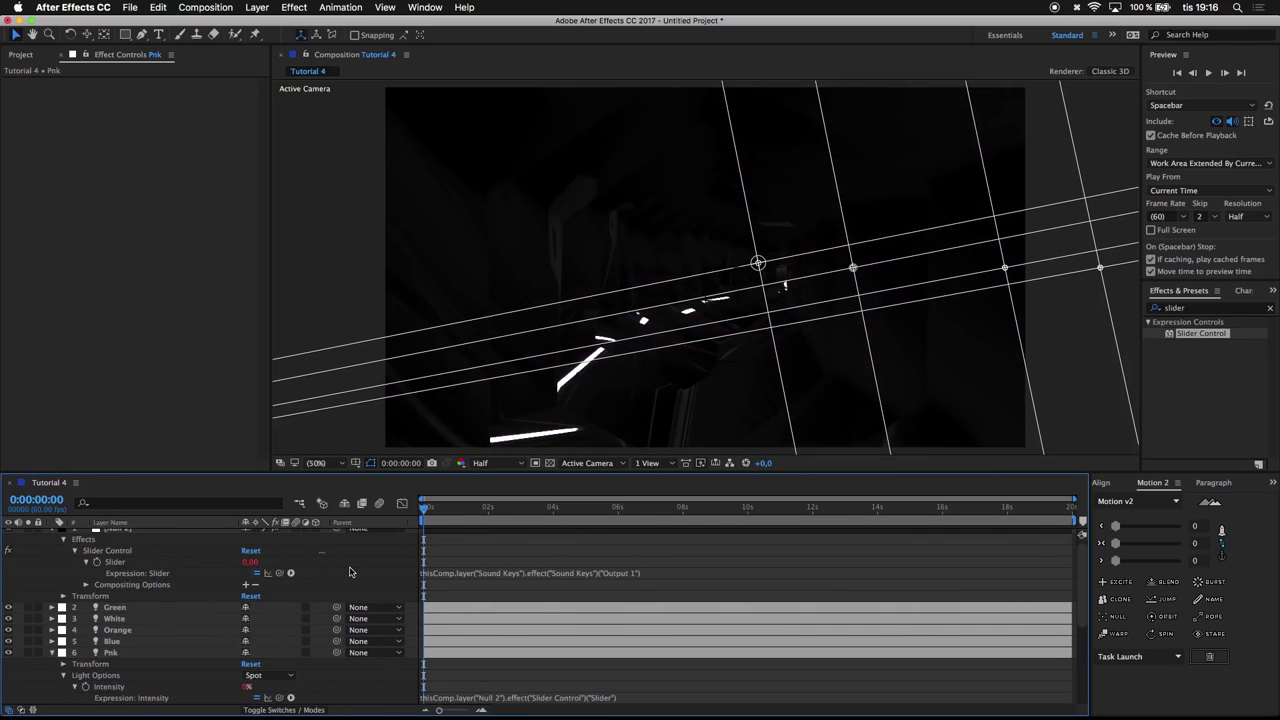
key("super+a")
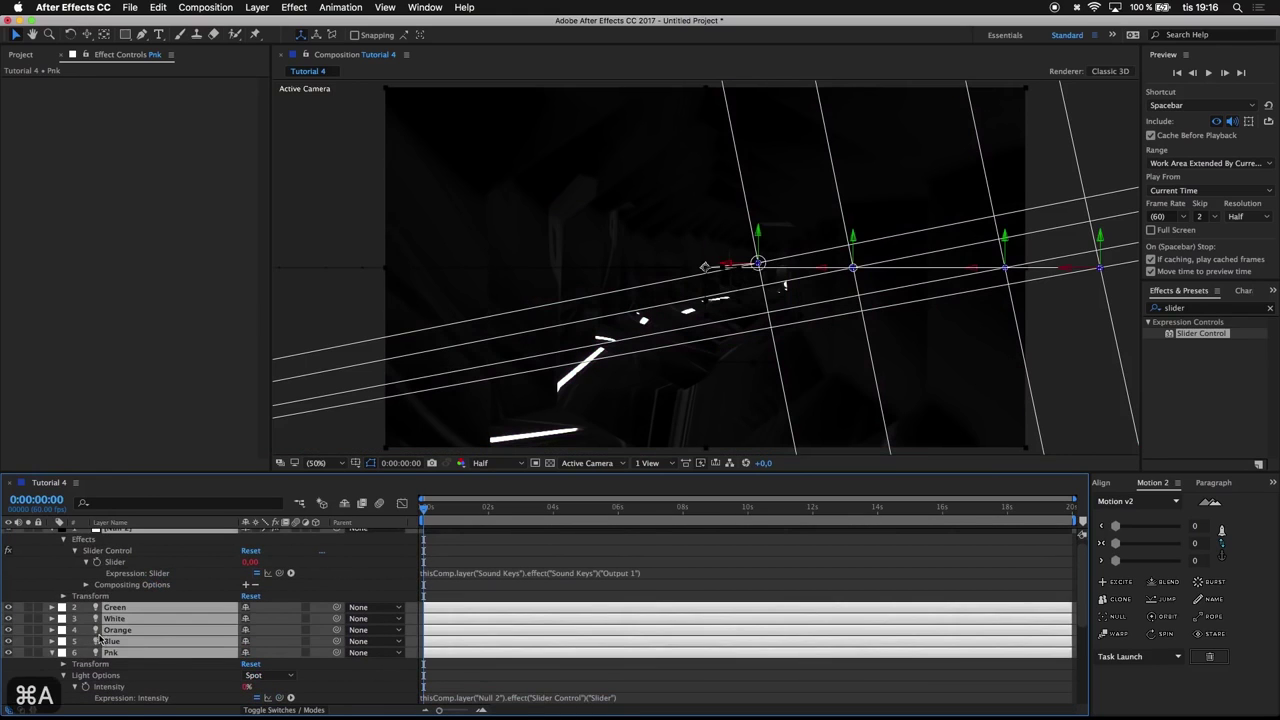
key("u")
key("u")
left_click(182, 662)
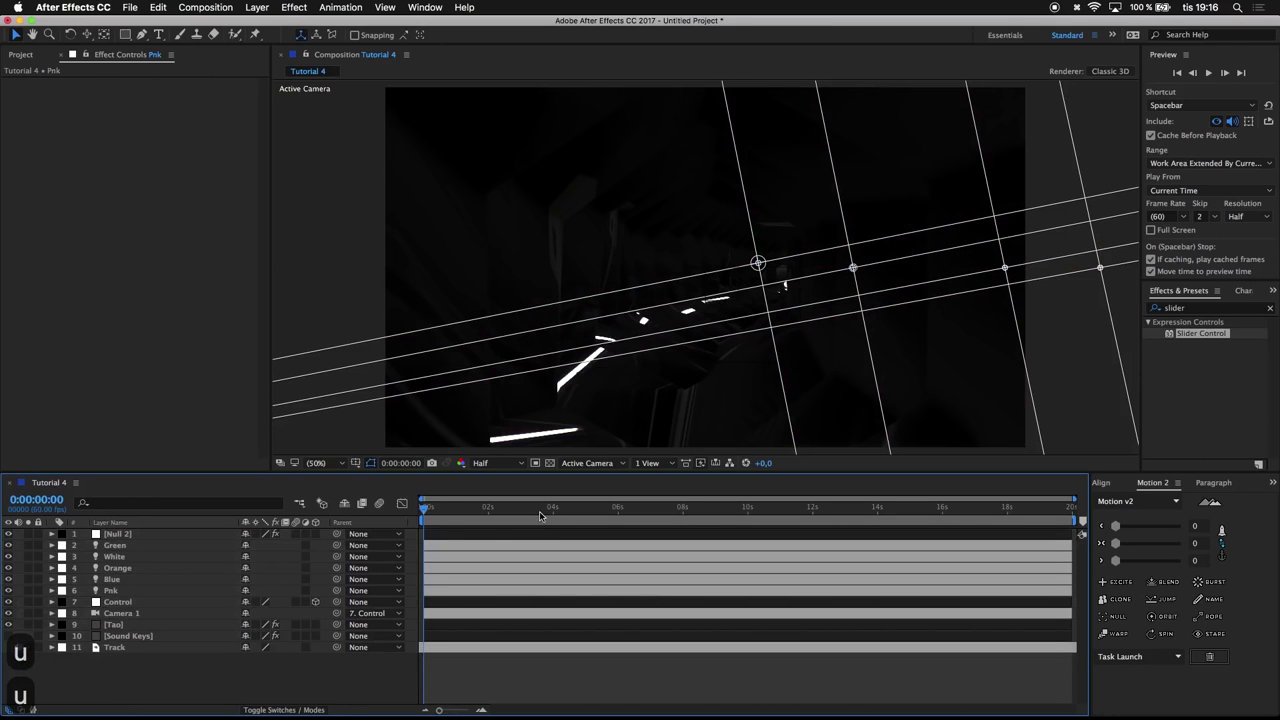
Preview the animation, scrub through its opening seconds to check the light pulses, and return to 0:00:00:00
key("space")
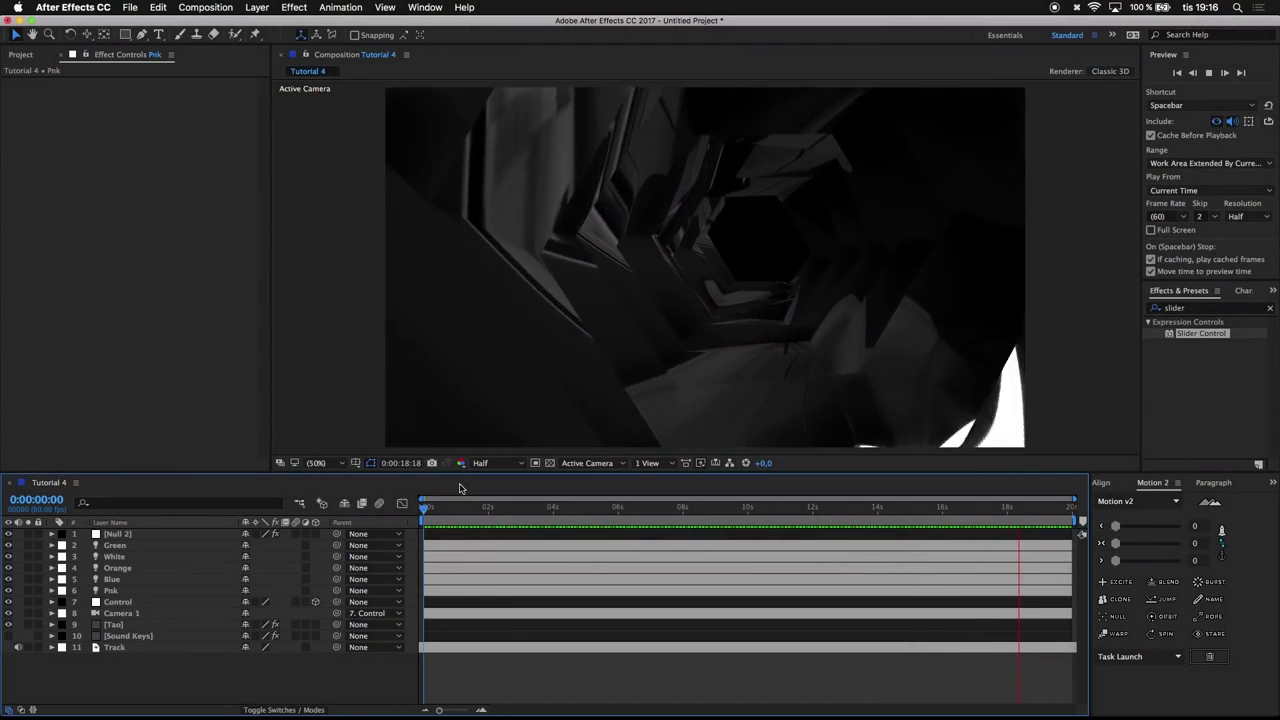
key("space")
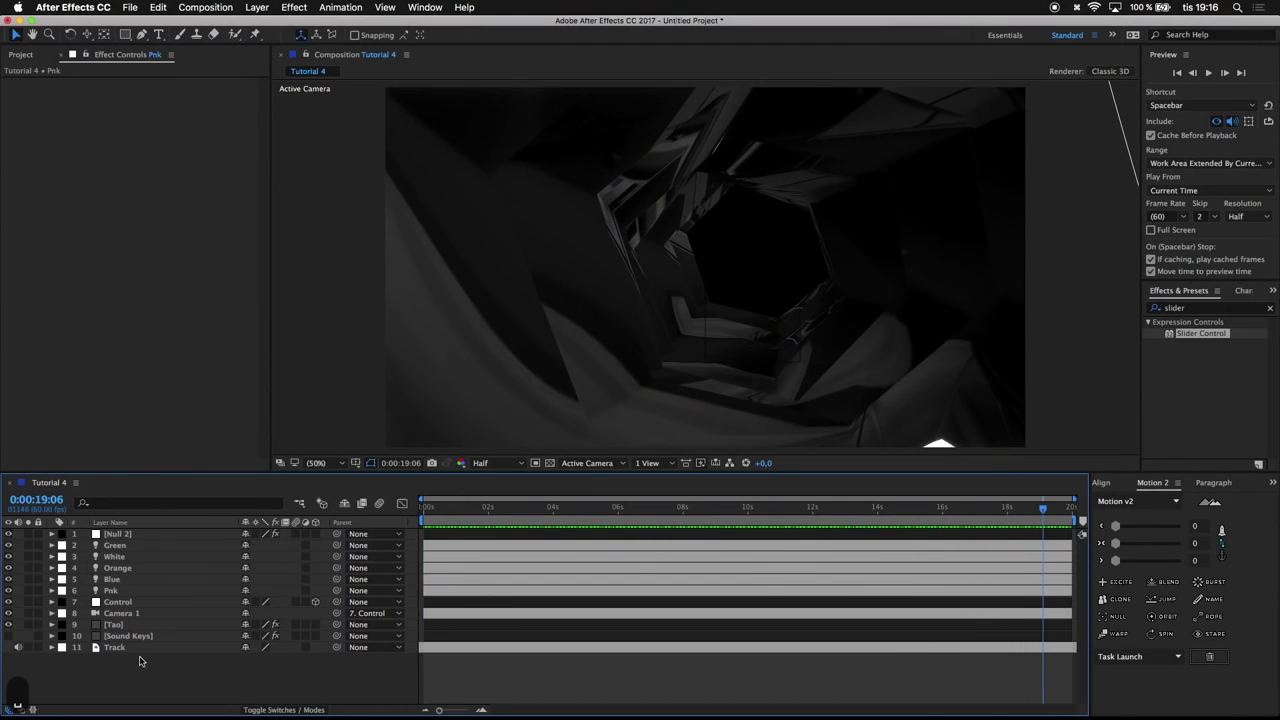
left_click_drag(1042, 509, 434, 526)
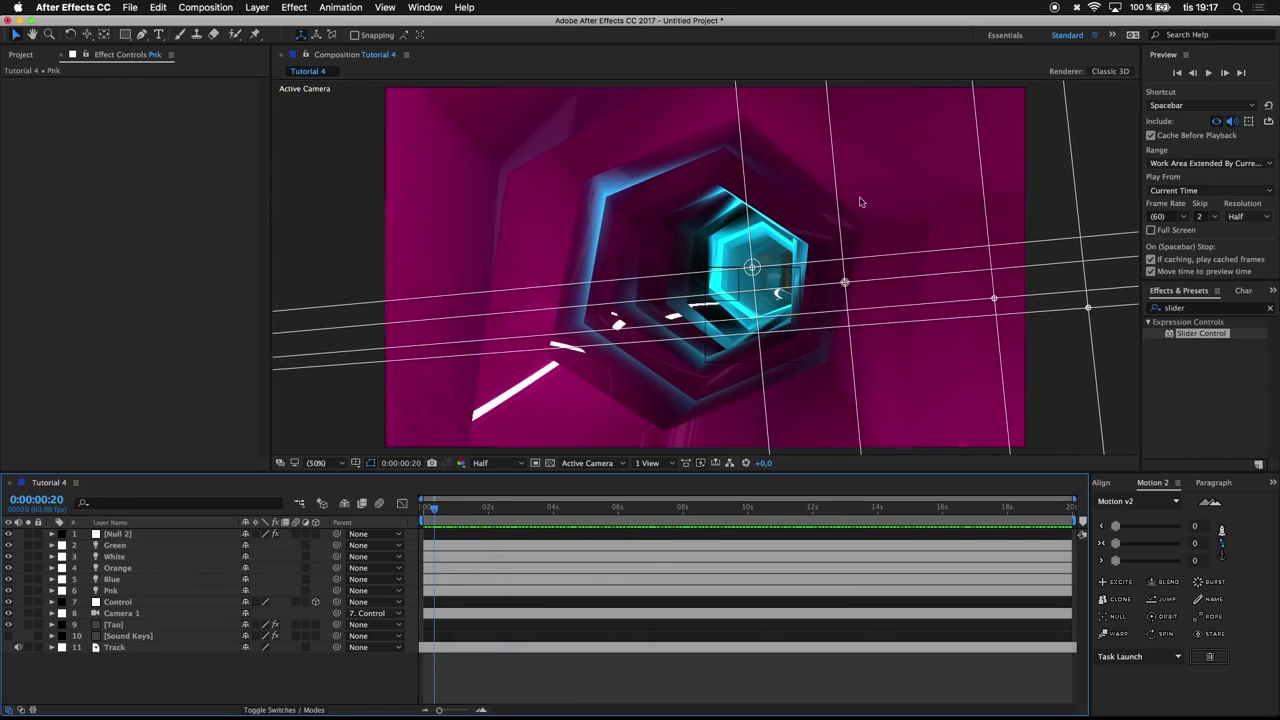
left_click_drag(465, 514, 661, 508)
left_click_drag(573, 490, 385, 513)
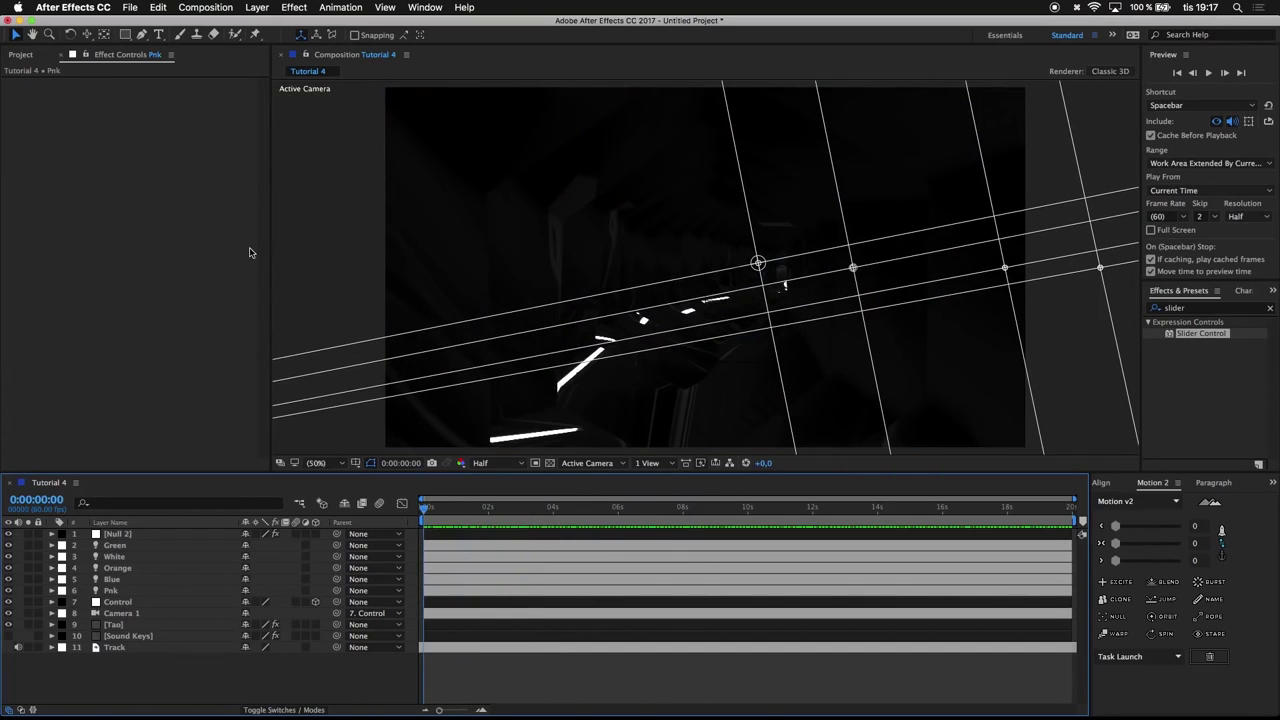